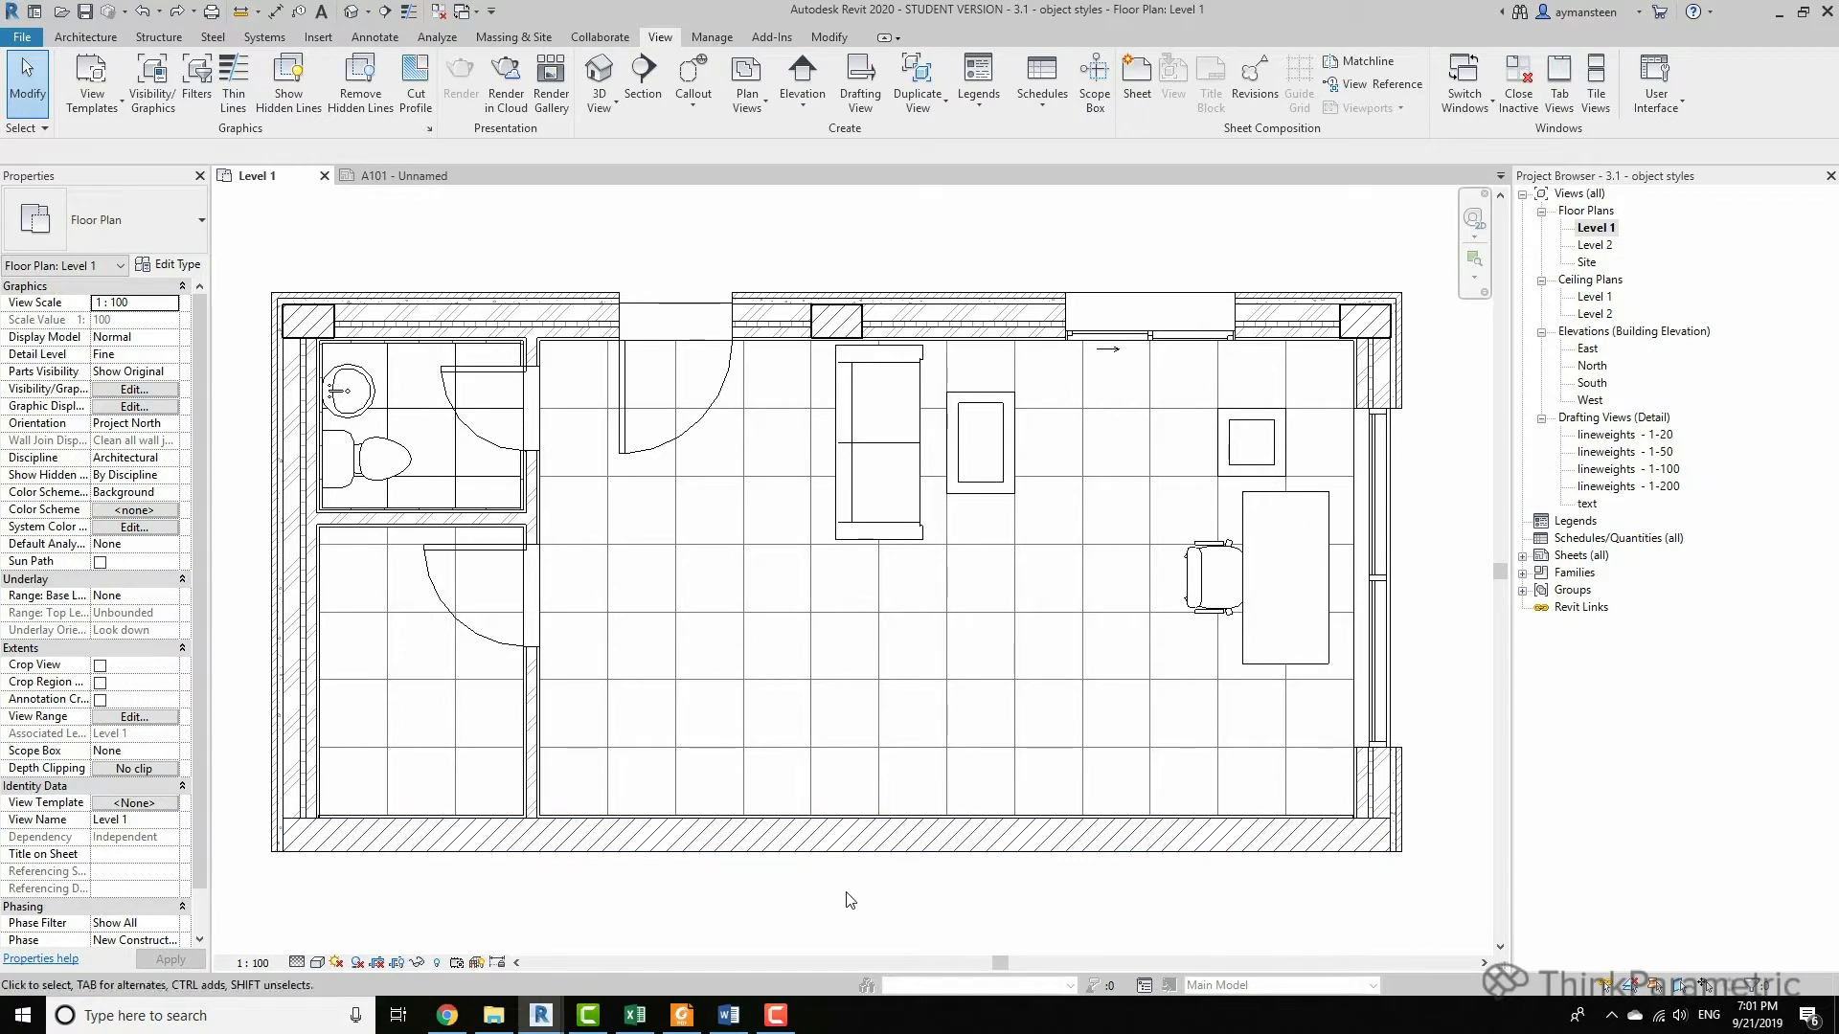
# Examine the wall junction at the lower-right corner of the Level 1 floor plan up close.
pyautogui.moveTo(850, 898); pyautogui.dragTo(825, 889, button='middle')
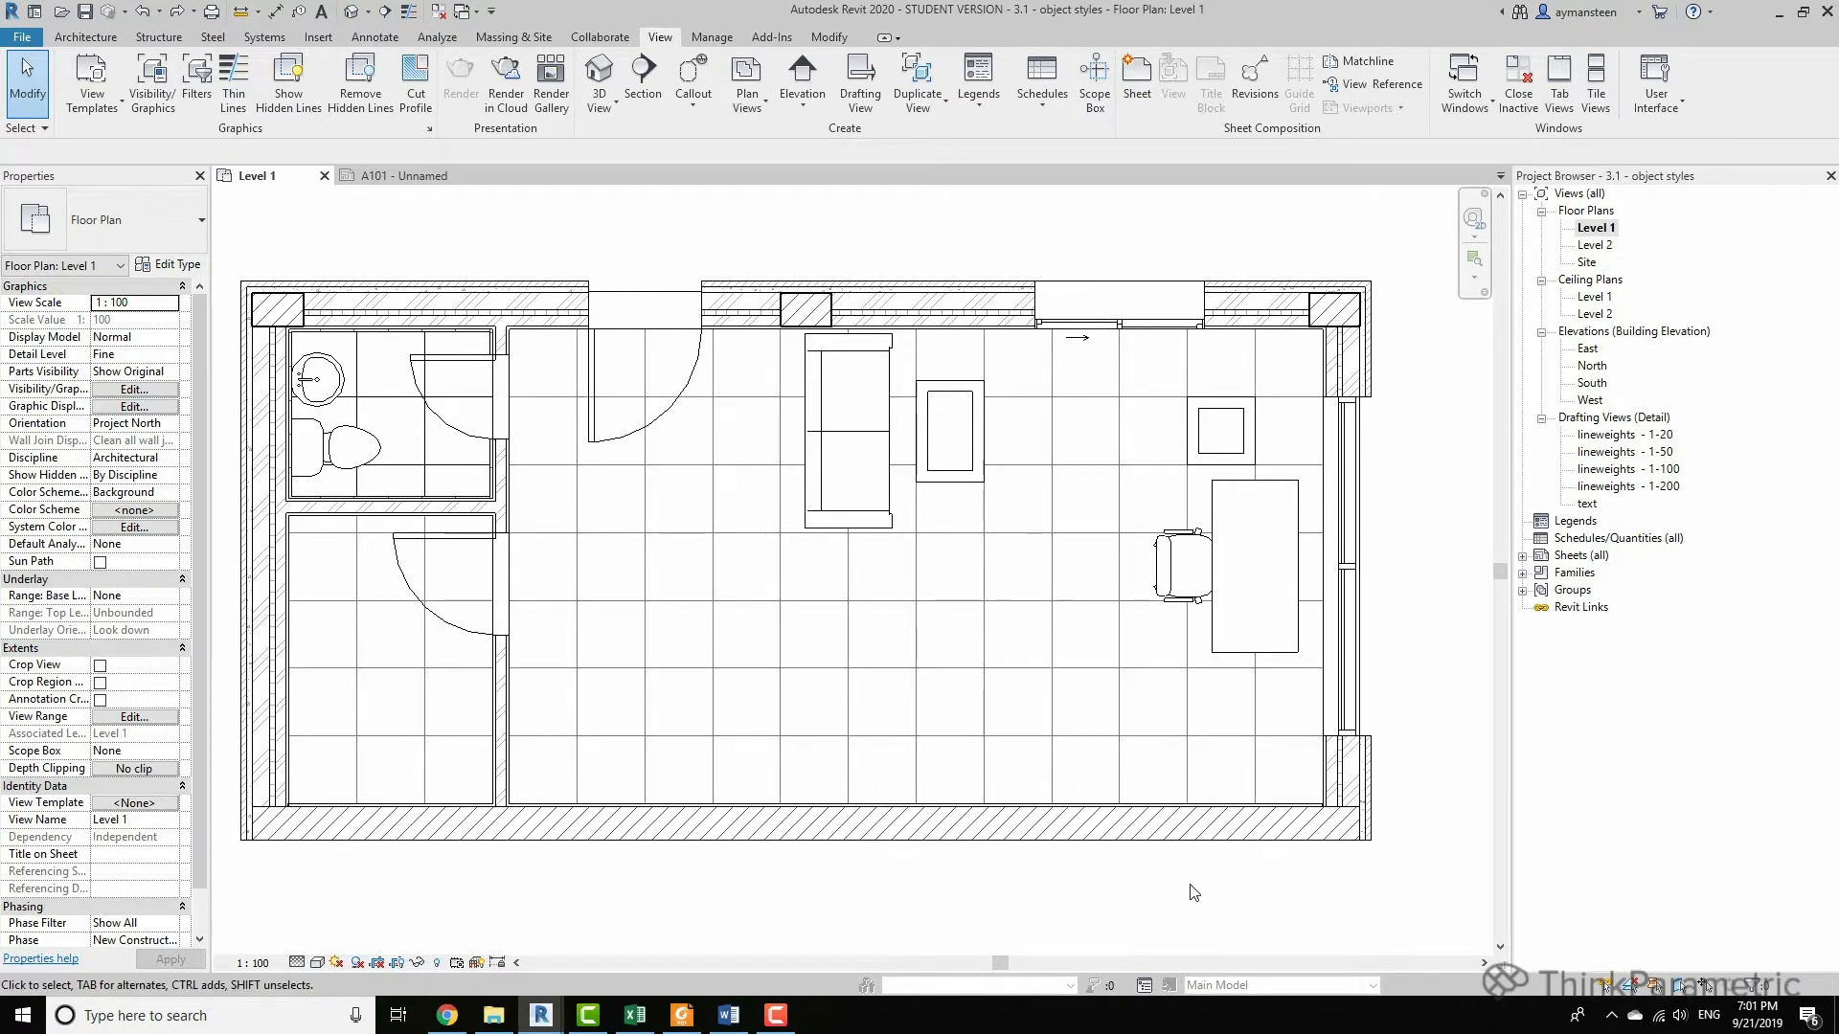
pyautogui.moveTo(1193, 892); pyautogui.dragTo(875, 895, button='middle')
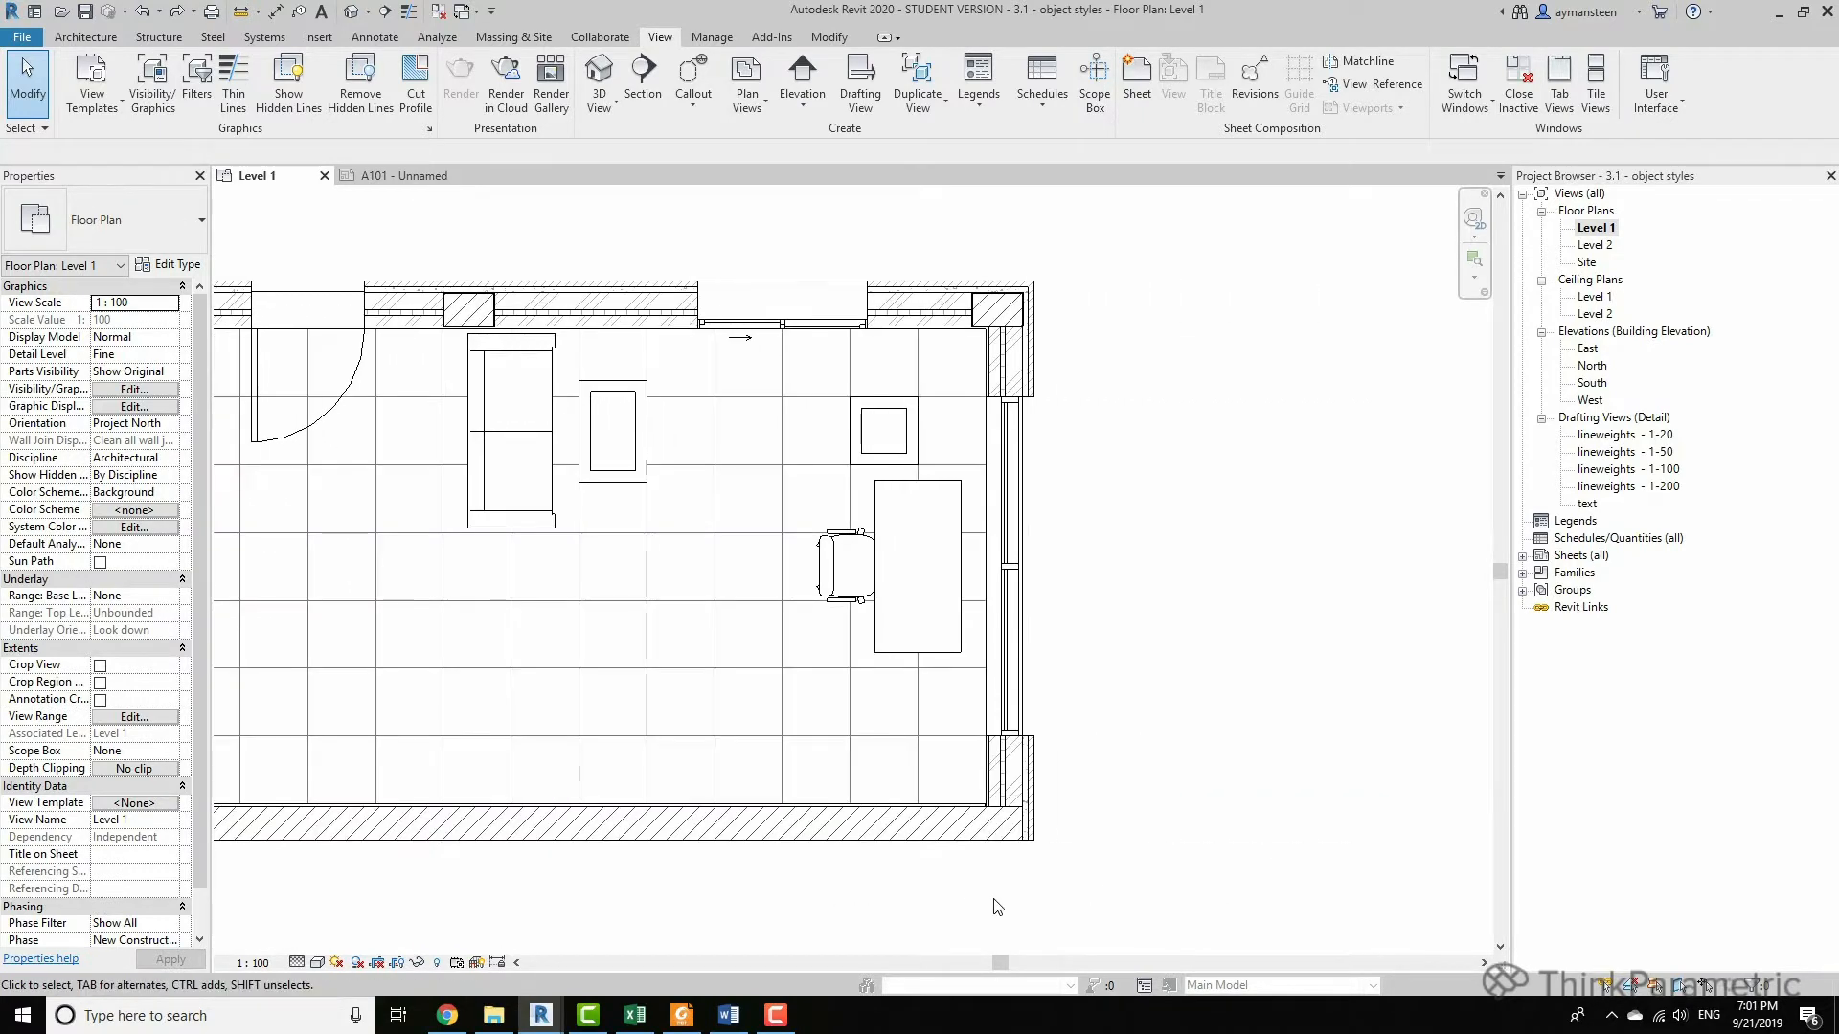
pyautogui.scroll(5, 996, 907)
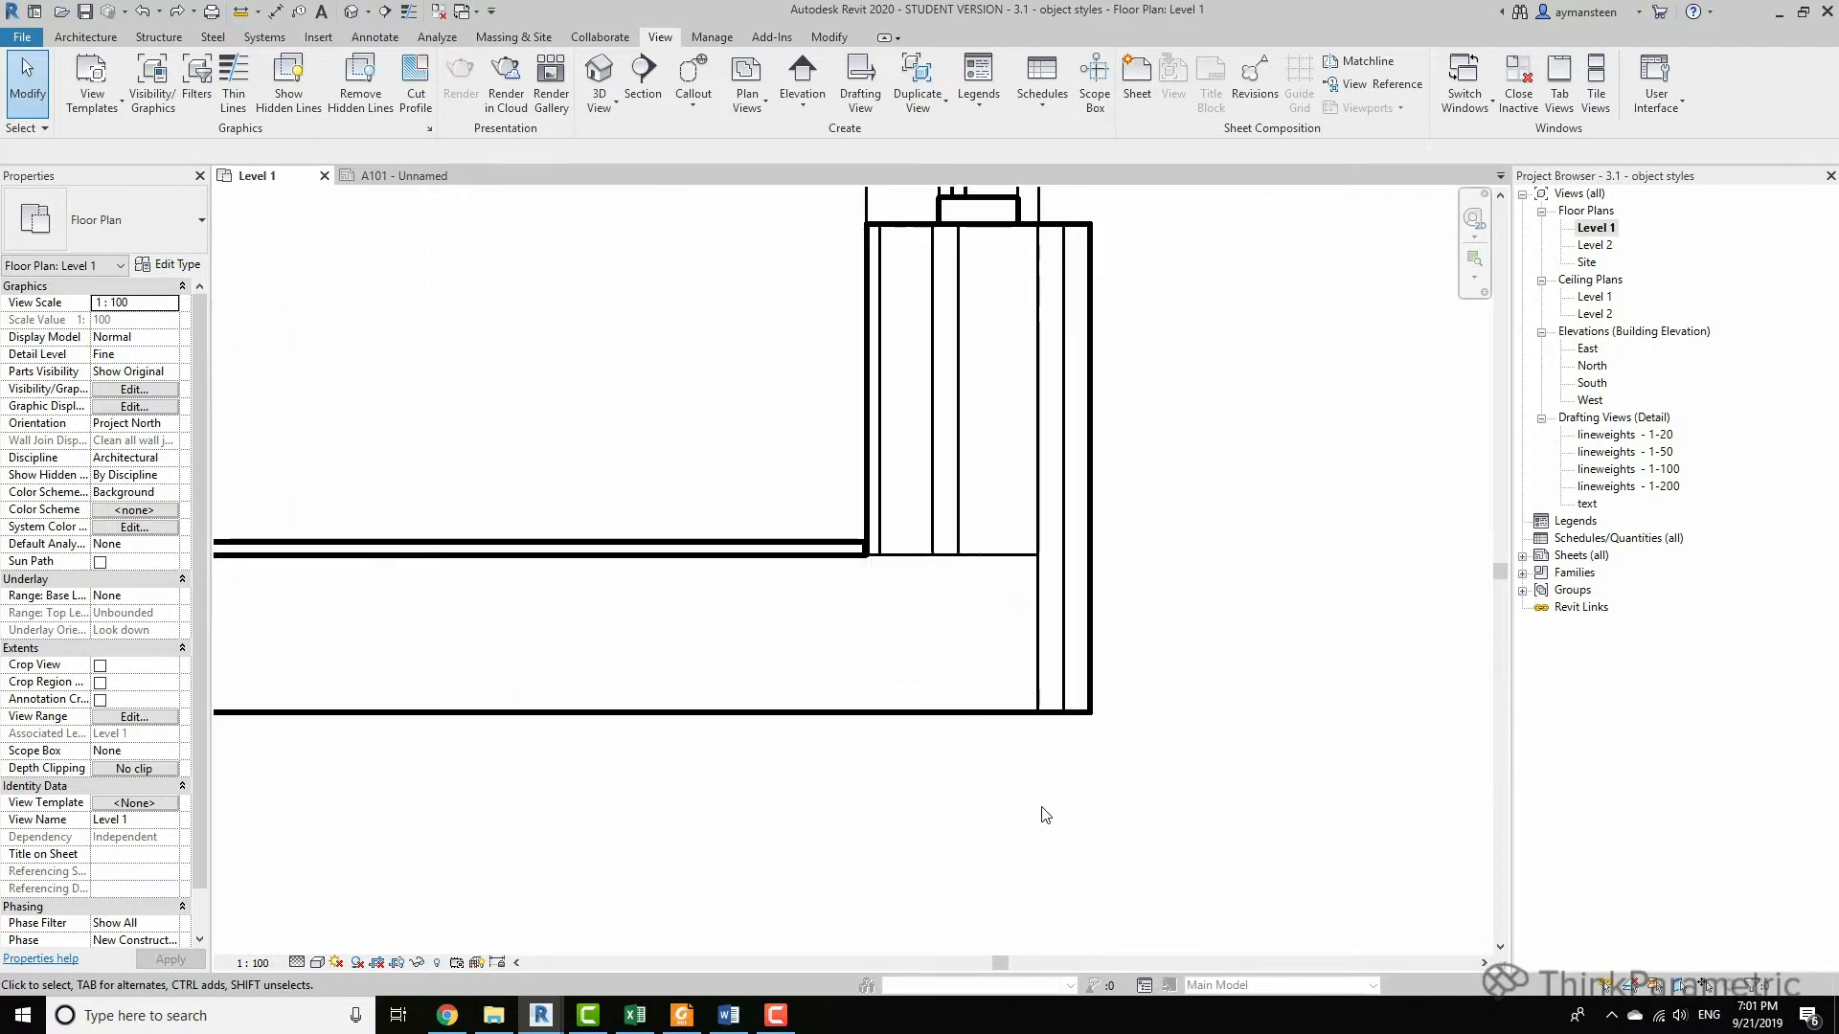
pyautogui.scroll(3, 1046, 809)
pyautogui.moveTo(1070, 820)
pyautogui.mouseDown(button='middle')
pyautogui.moveTo(1073, 896)
pyautogui.moveTo(1130, 948)
pyautogui.mouseUp(button='middle')
pyautogui.scroll(-1, 1199, 811)
pyautogui.moveTo(1199, 811); pyautogui.dragTo(1197, 821, button='middle')
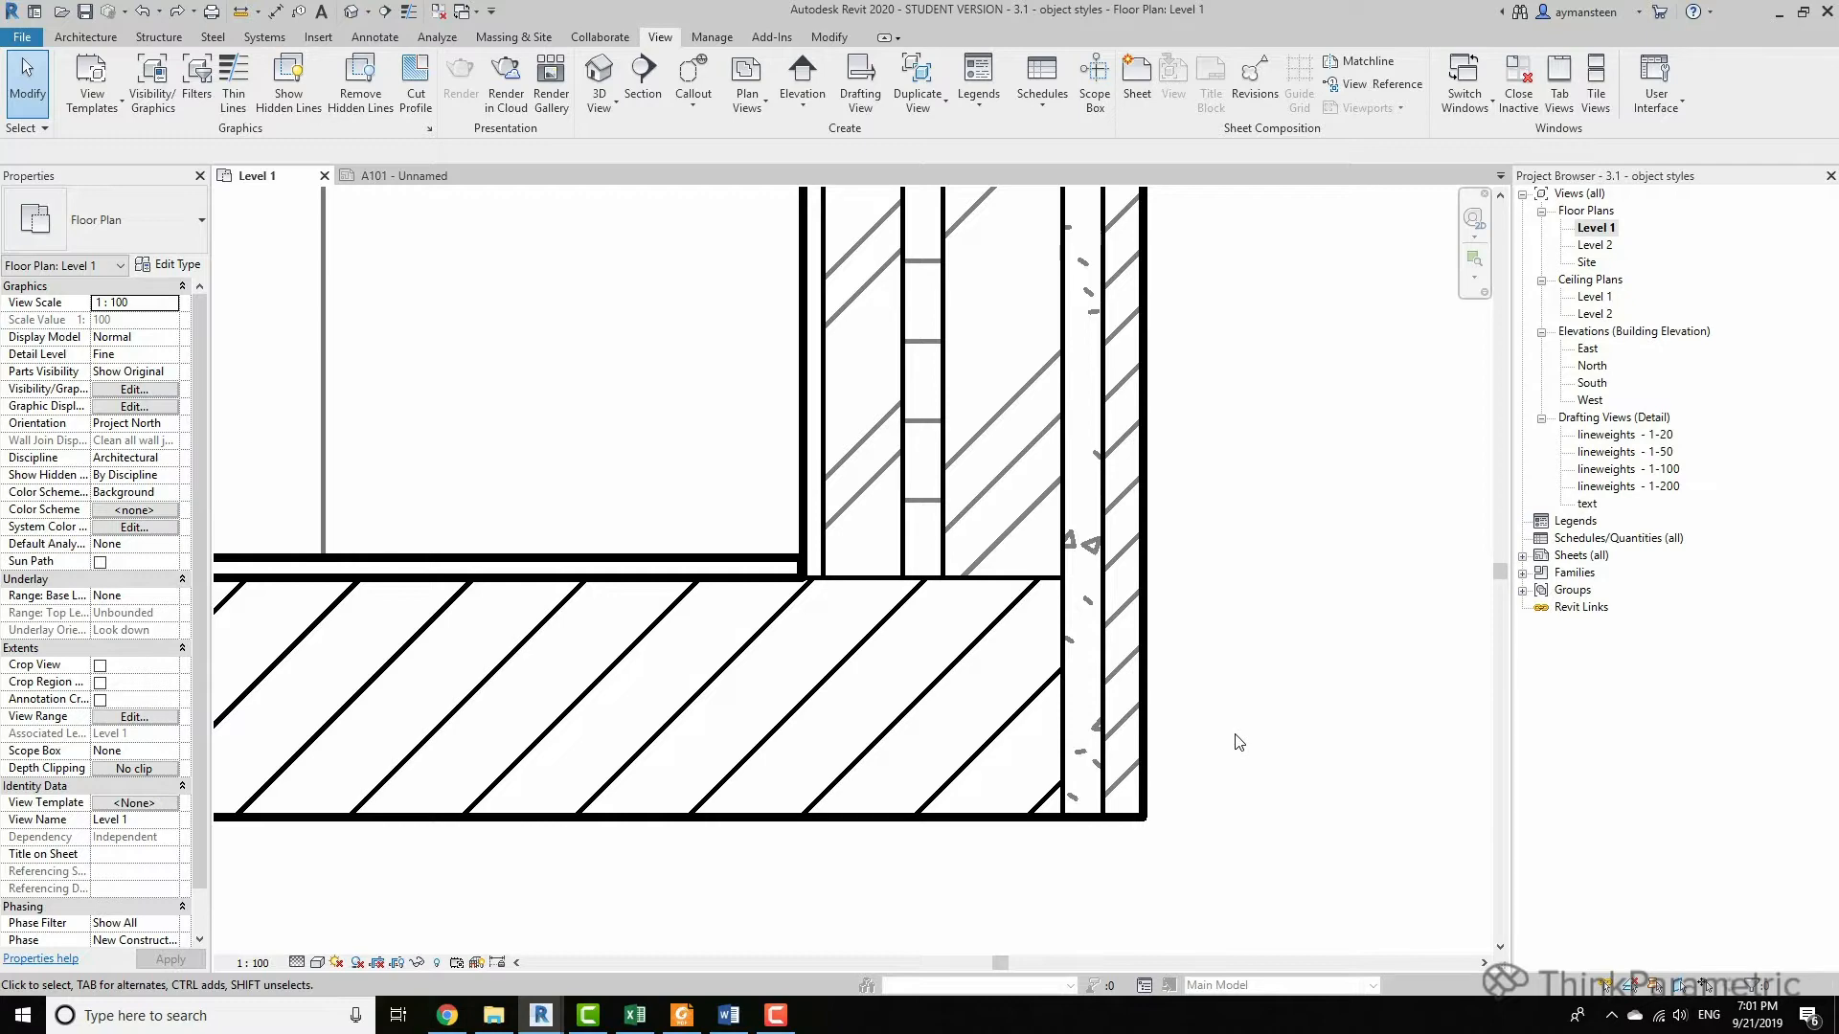
pyautogui.moveTo(1238, 742); pyautogui.dragTo(1232, 762, button='middle')
# Review the layer functions in the structure of the 425 mm layered exterior wall, leaving its type unmodified.
pyautogui.click(1031, 462)
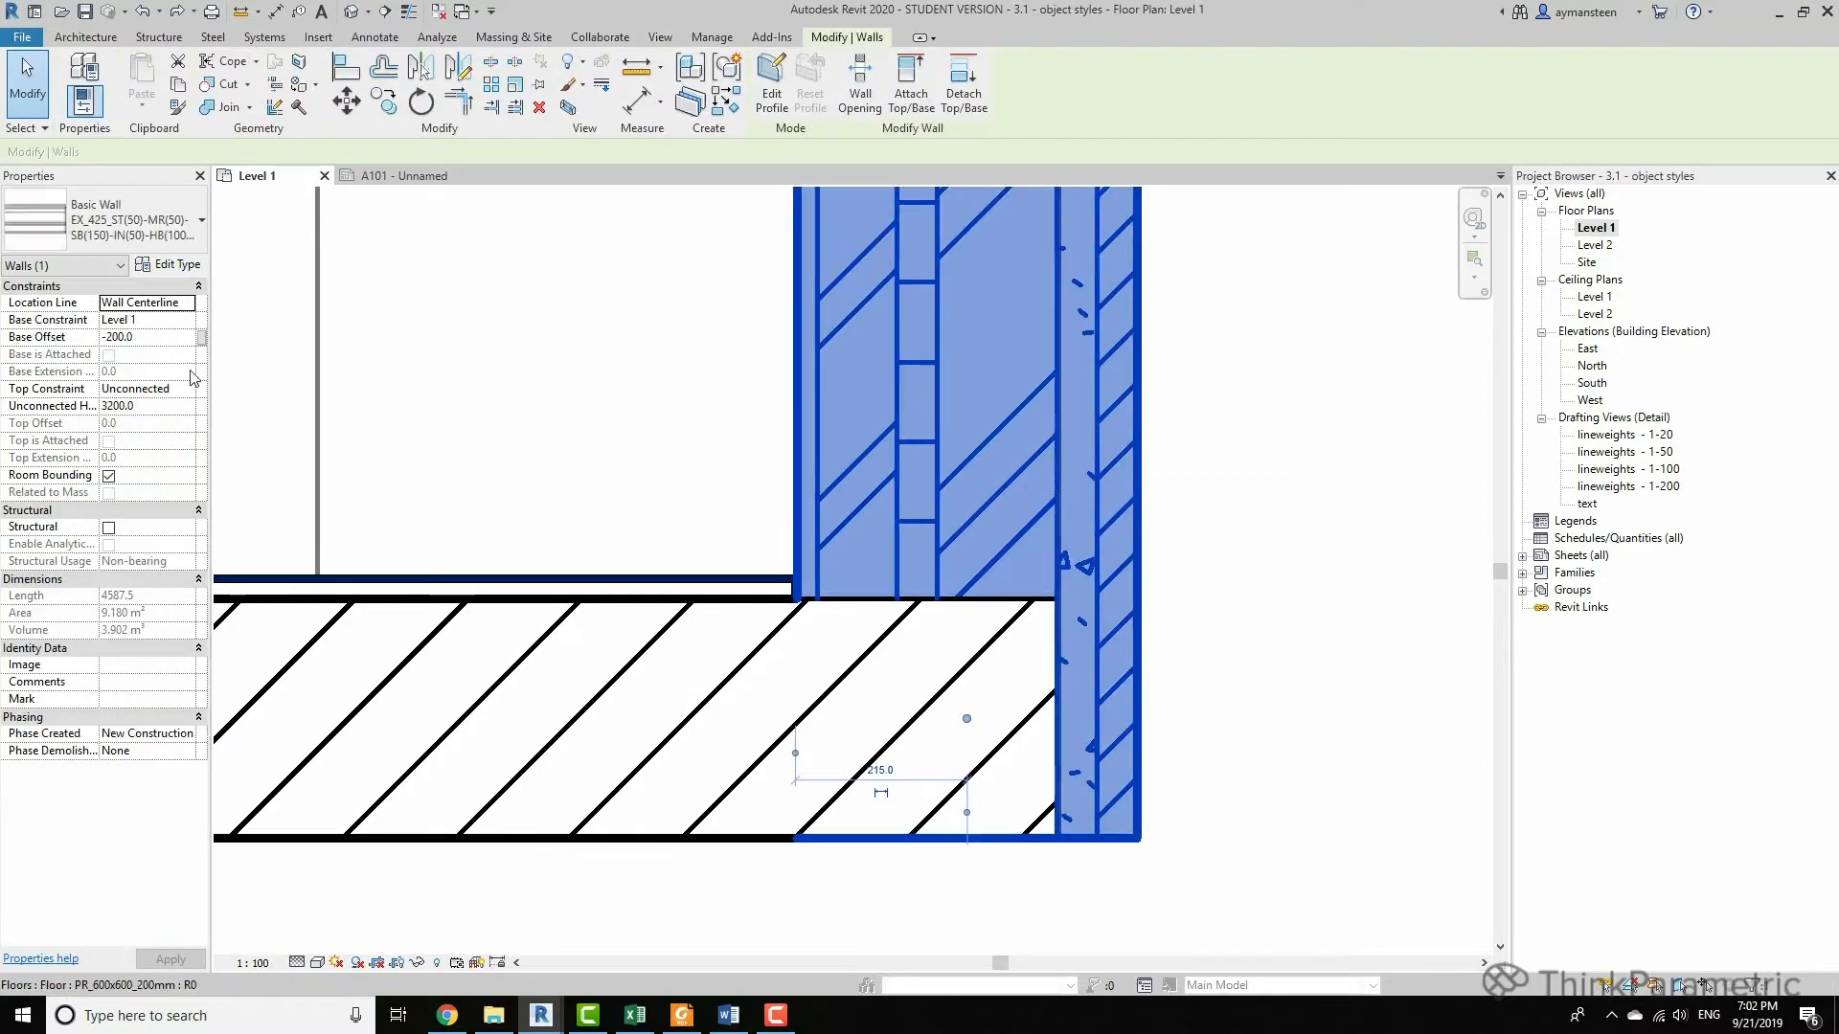
pyautogui.click(172, 266)
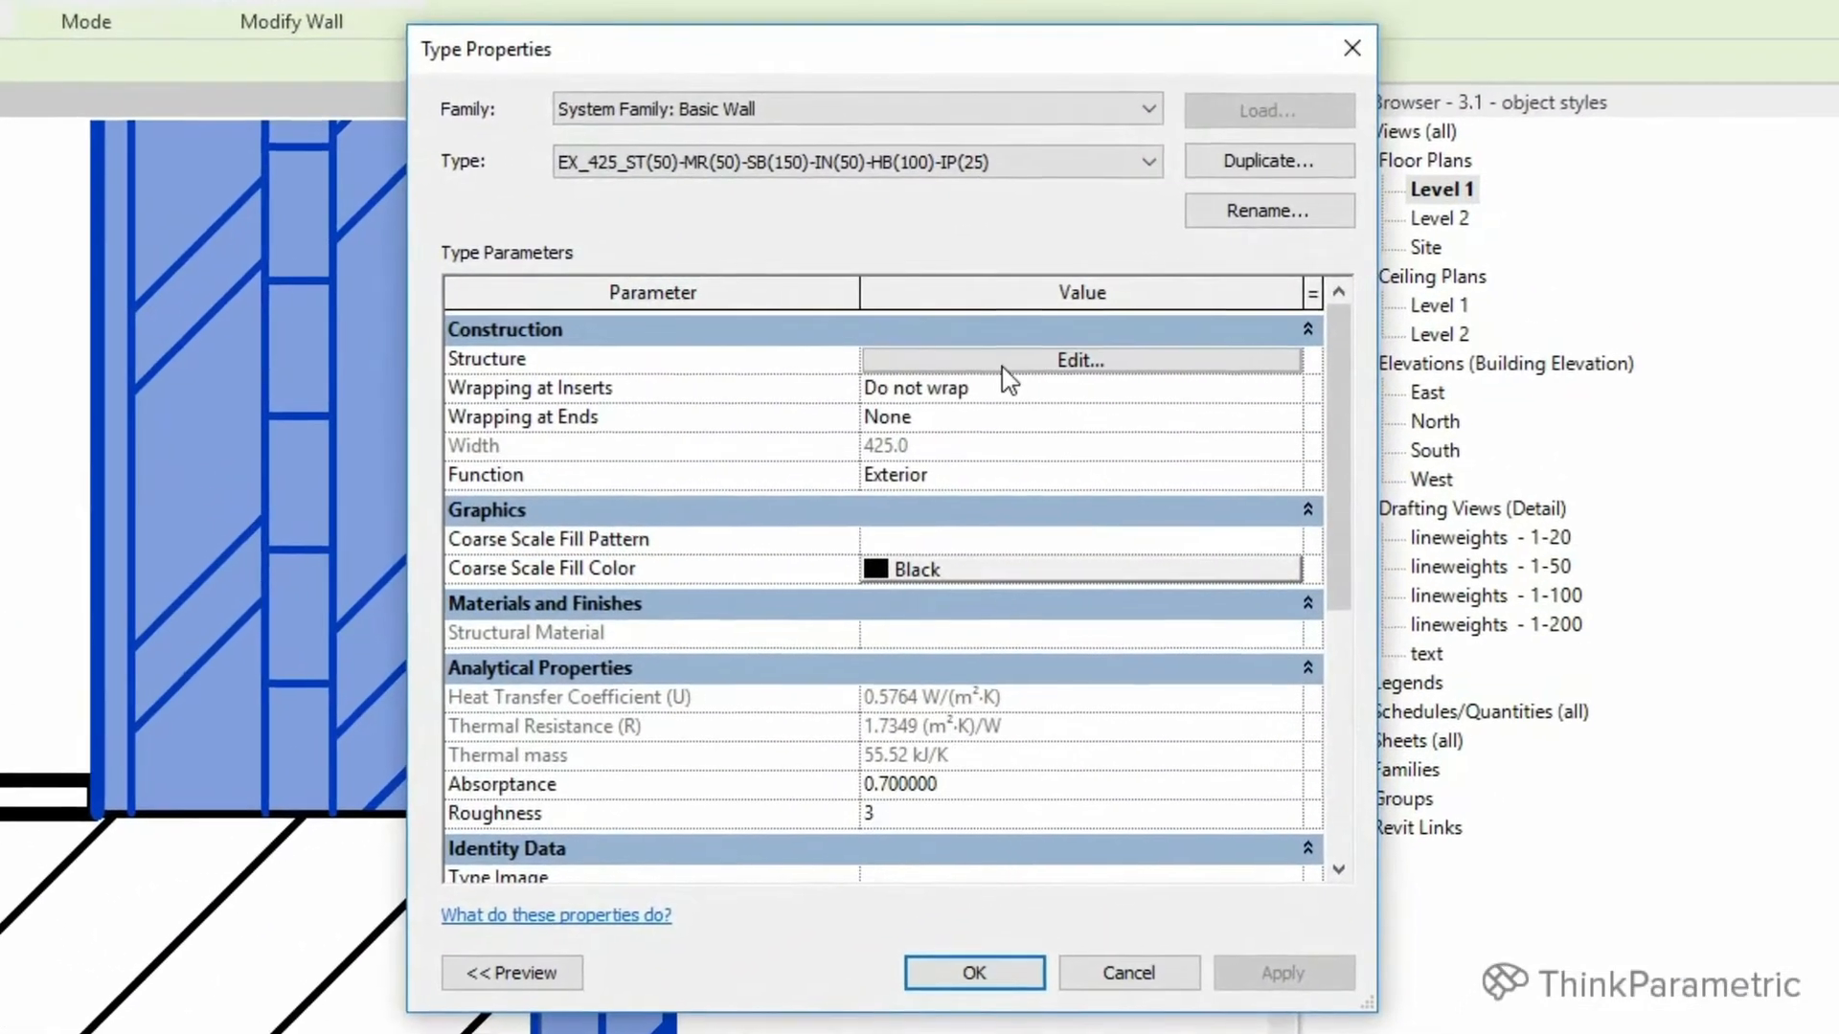
pyautogui.click(1002, 366)
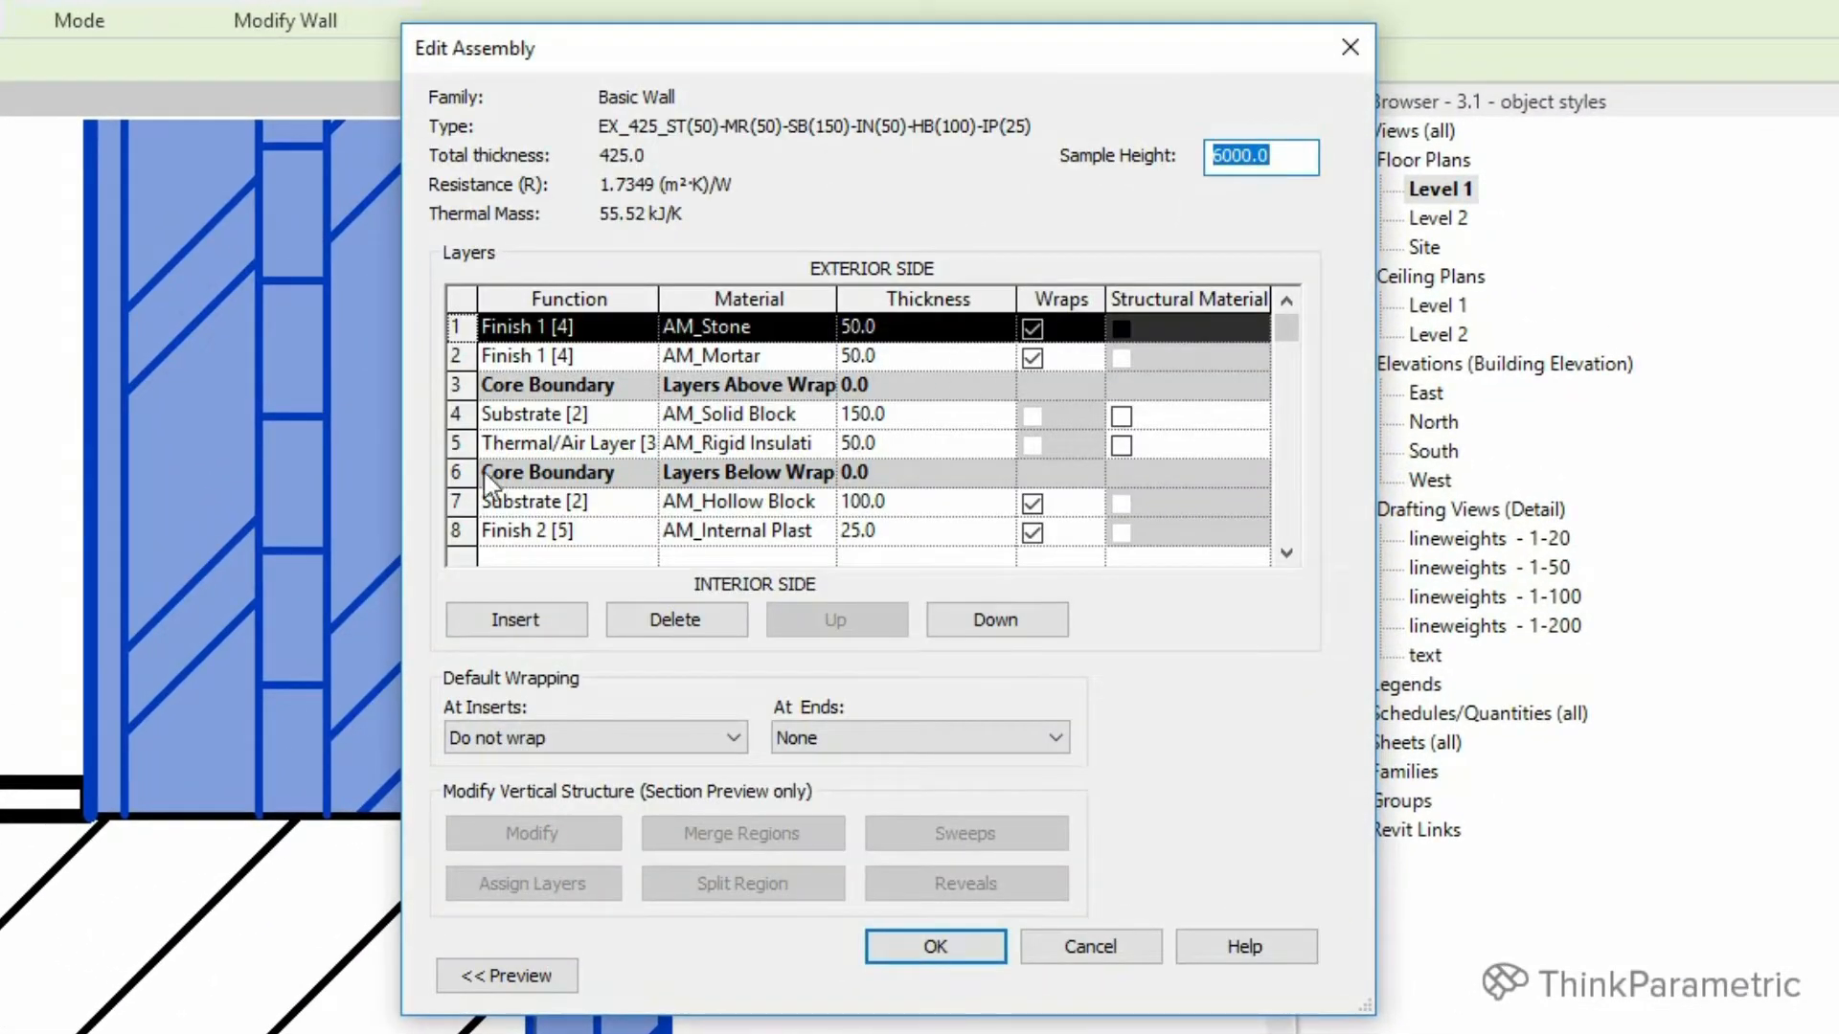
pyautogui.moveTo(402, 459); pyautogui.dragTo(155, 421)
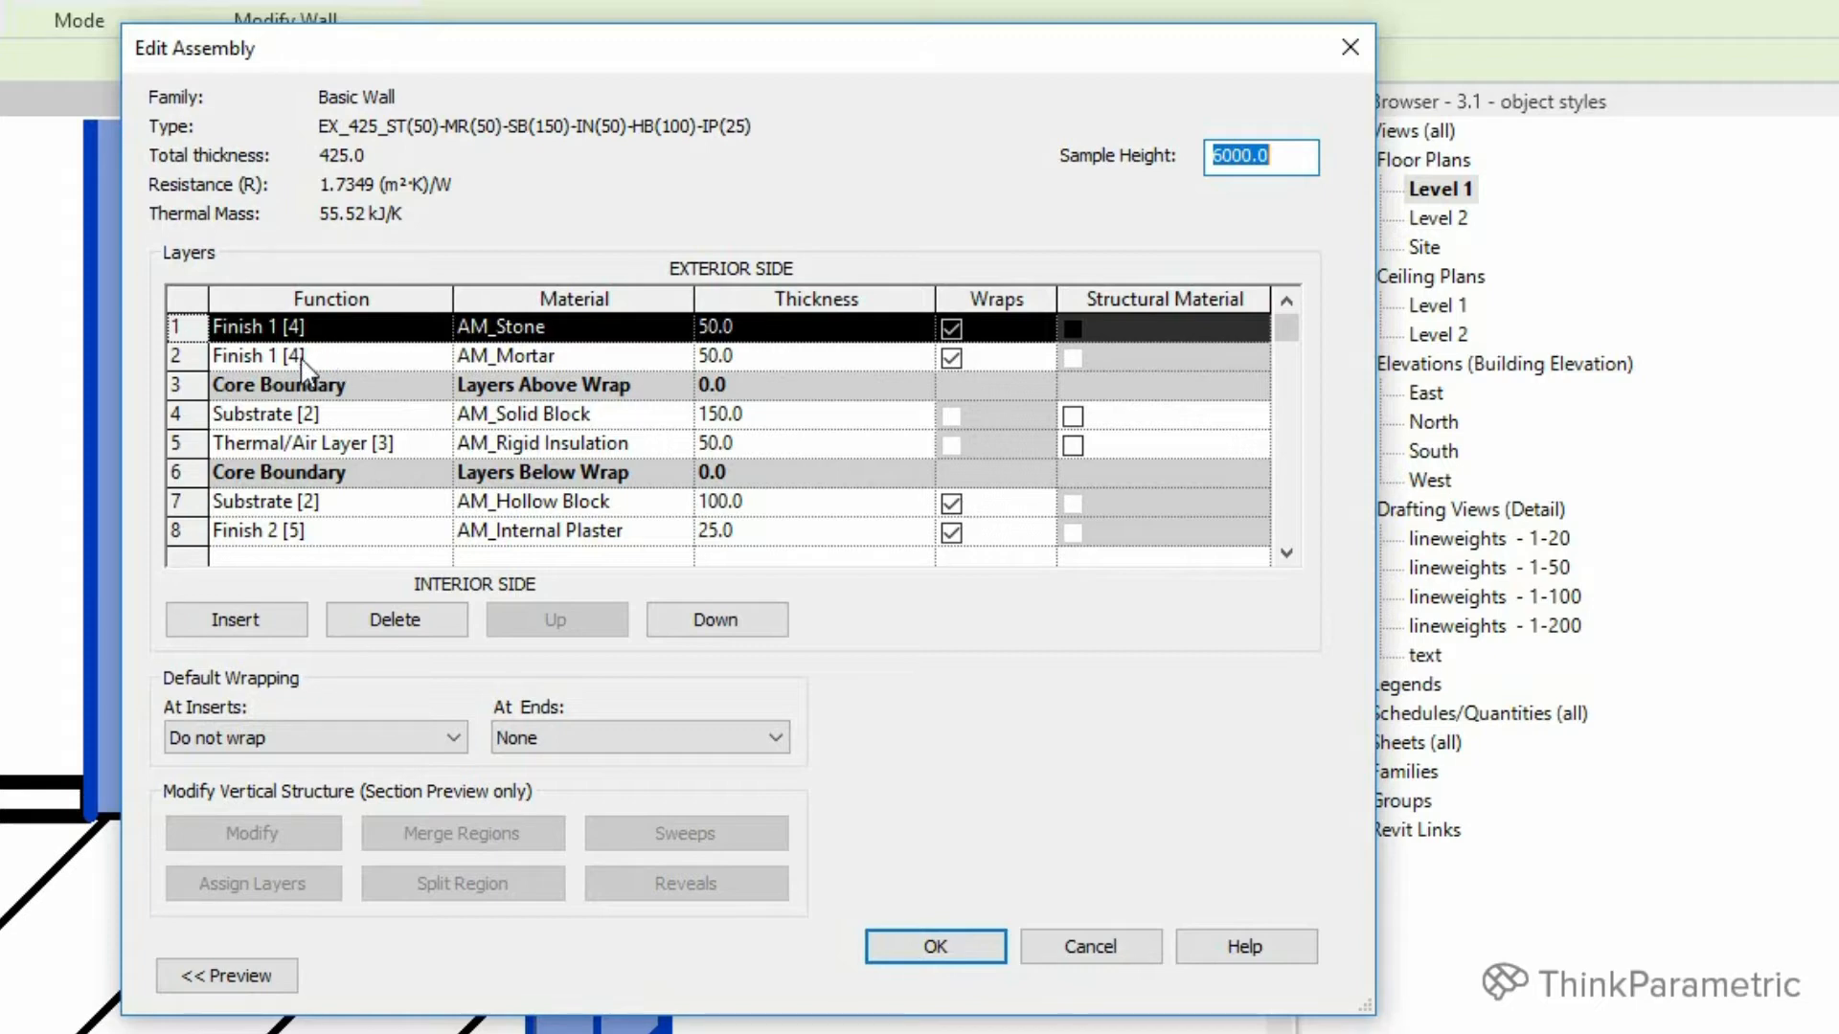
pyautogui.click(286, 530)
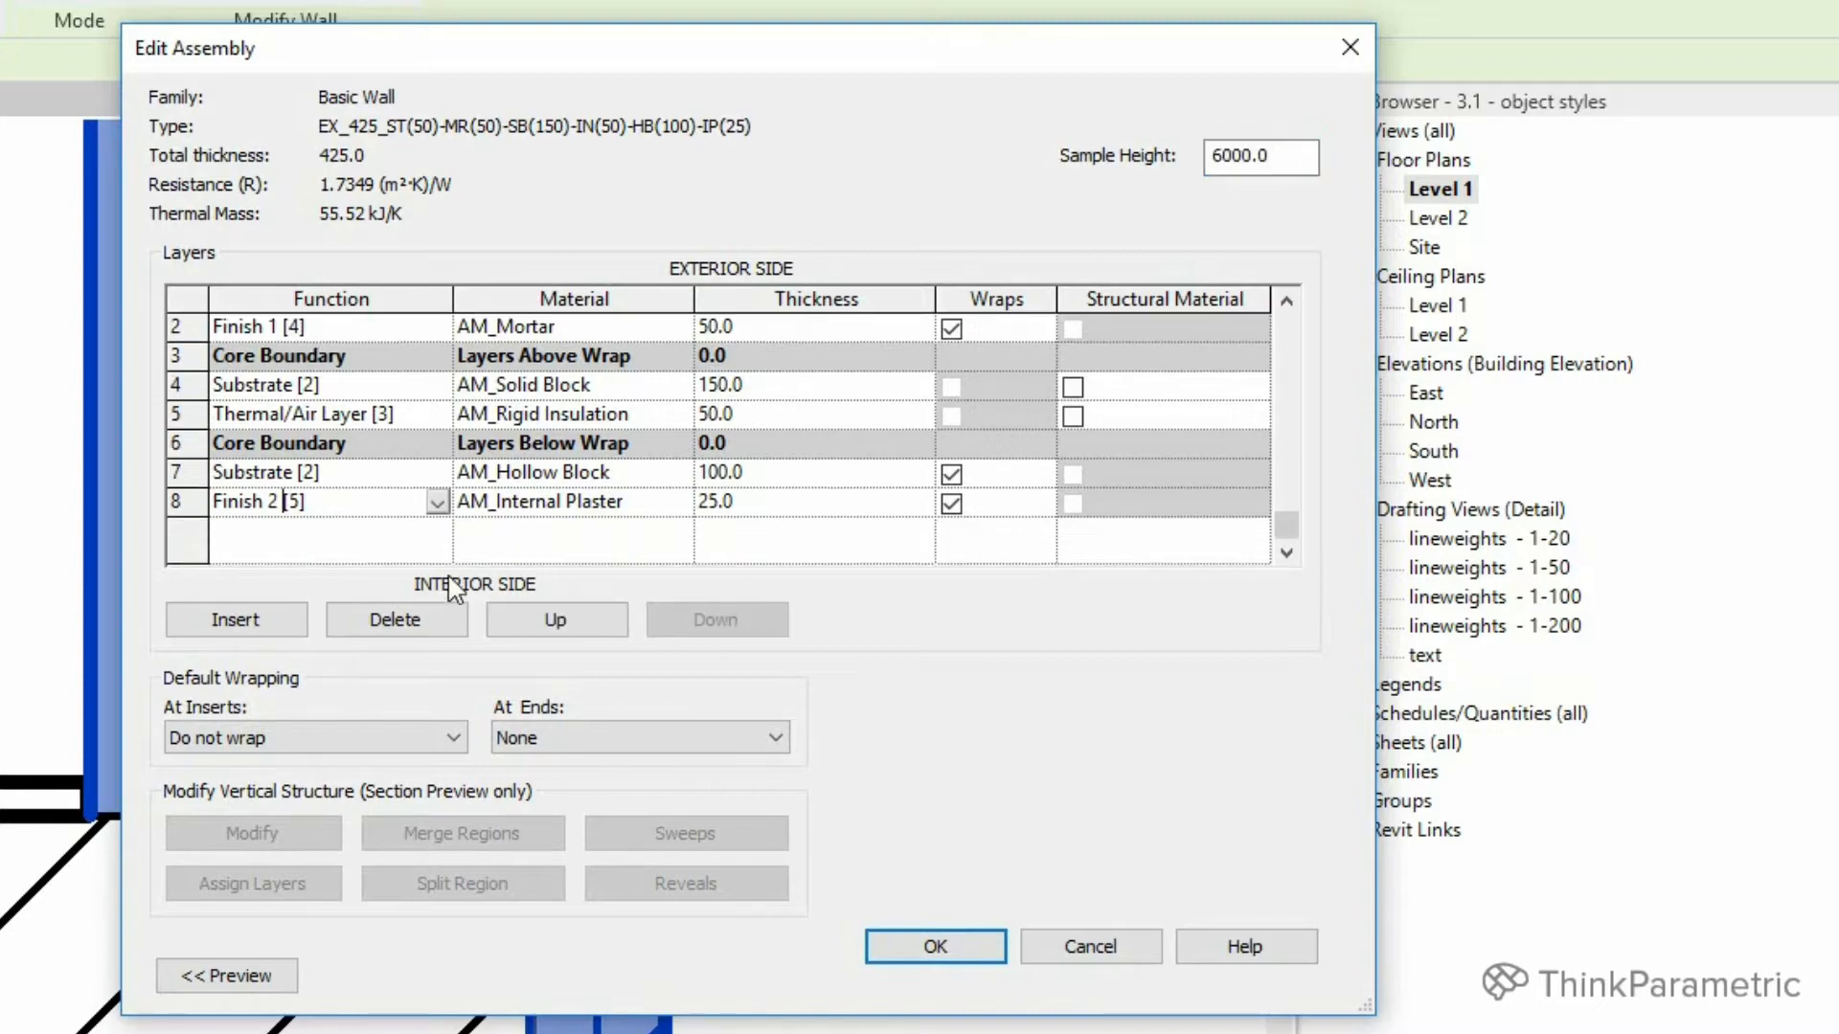
pyautogui.click(1090, 946)
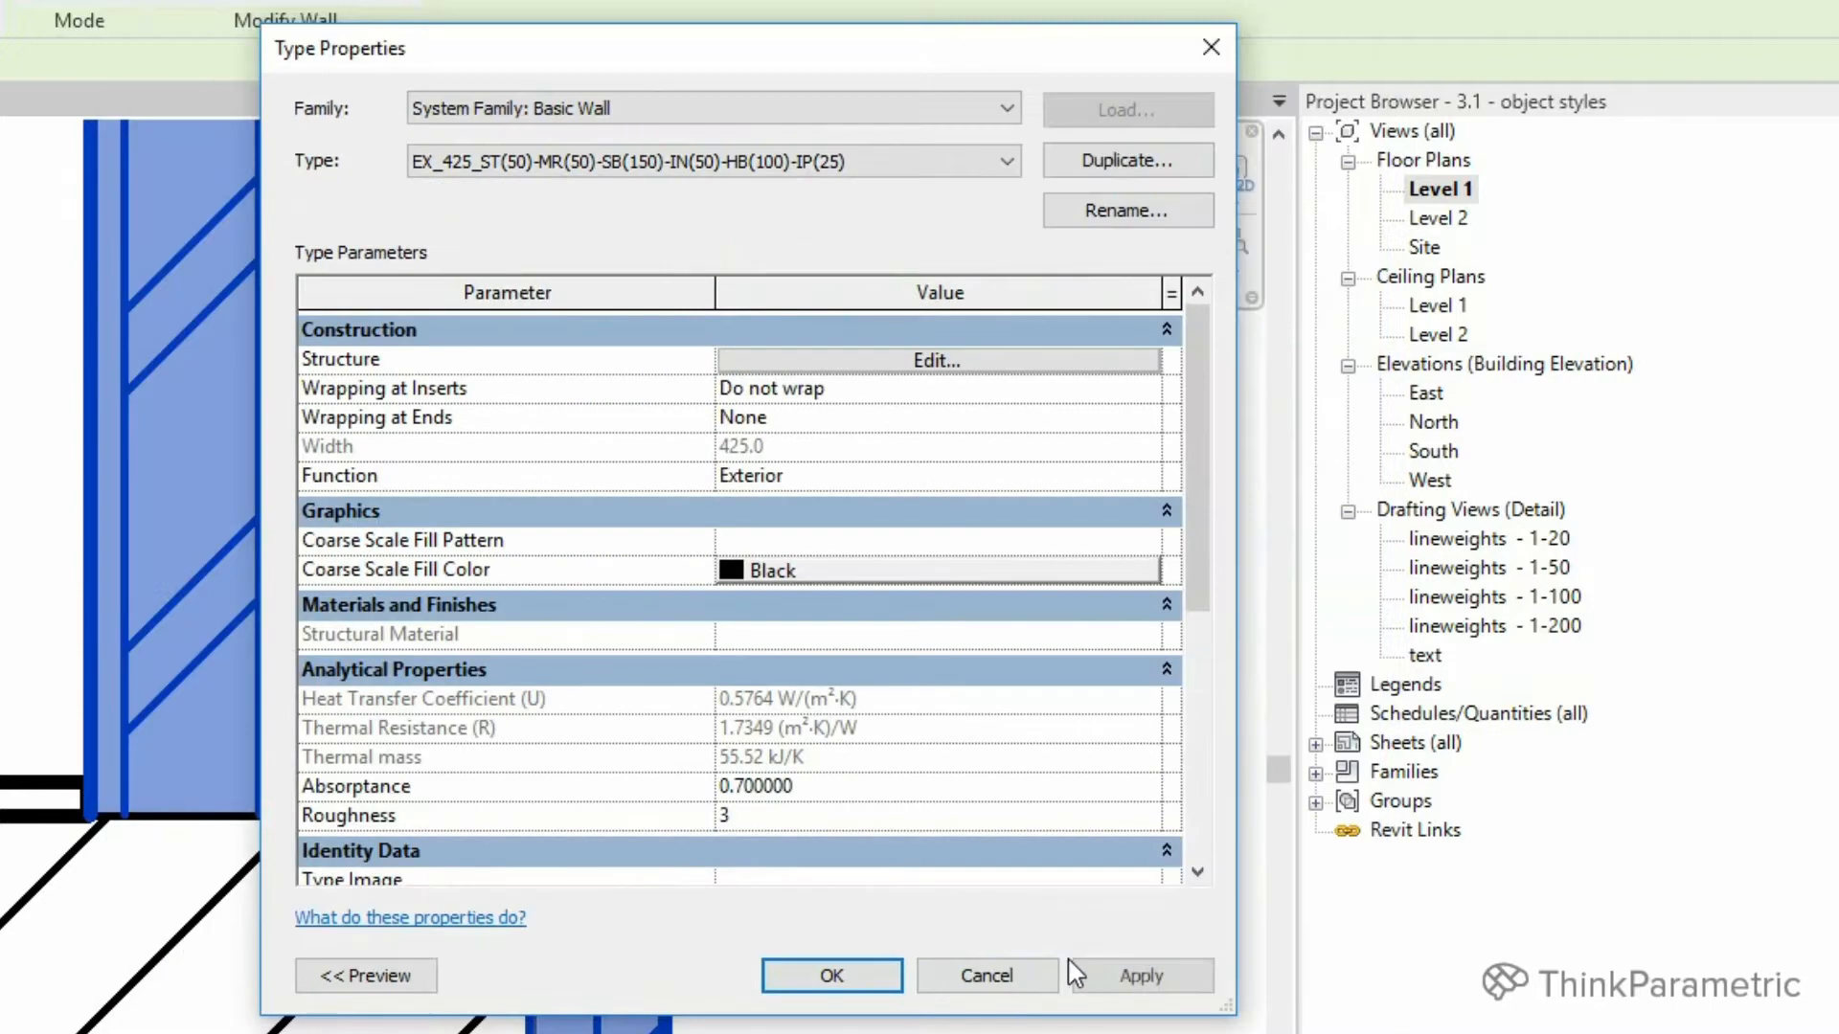
pyautogui.click(988, 975)
pyautogui.press('Escape')
# Review the layer structure of the RC_300 reinforced concrete wall, leaving its type unmodified.
pyautogui.click(511, 781)
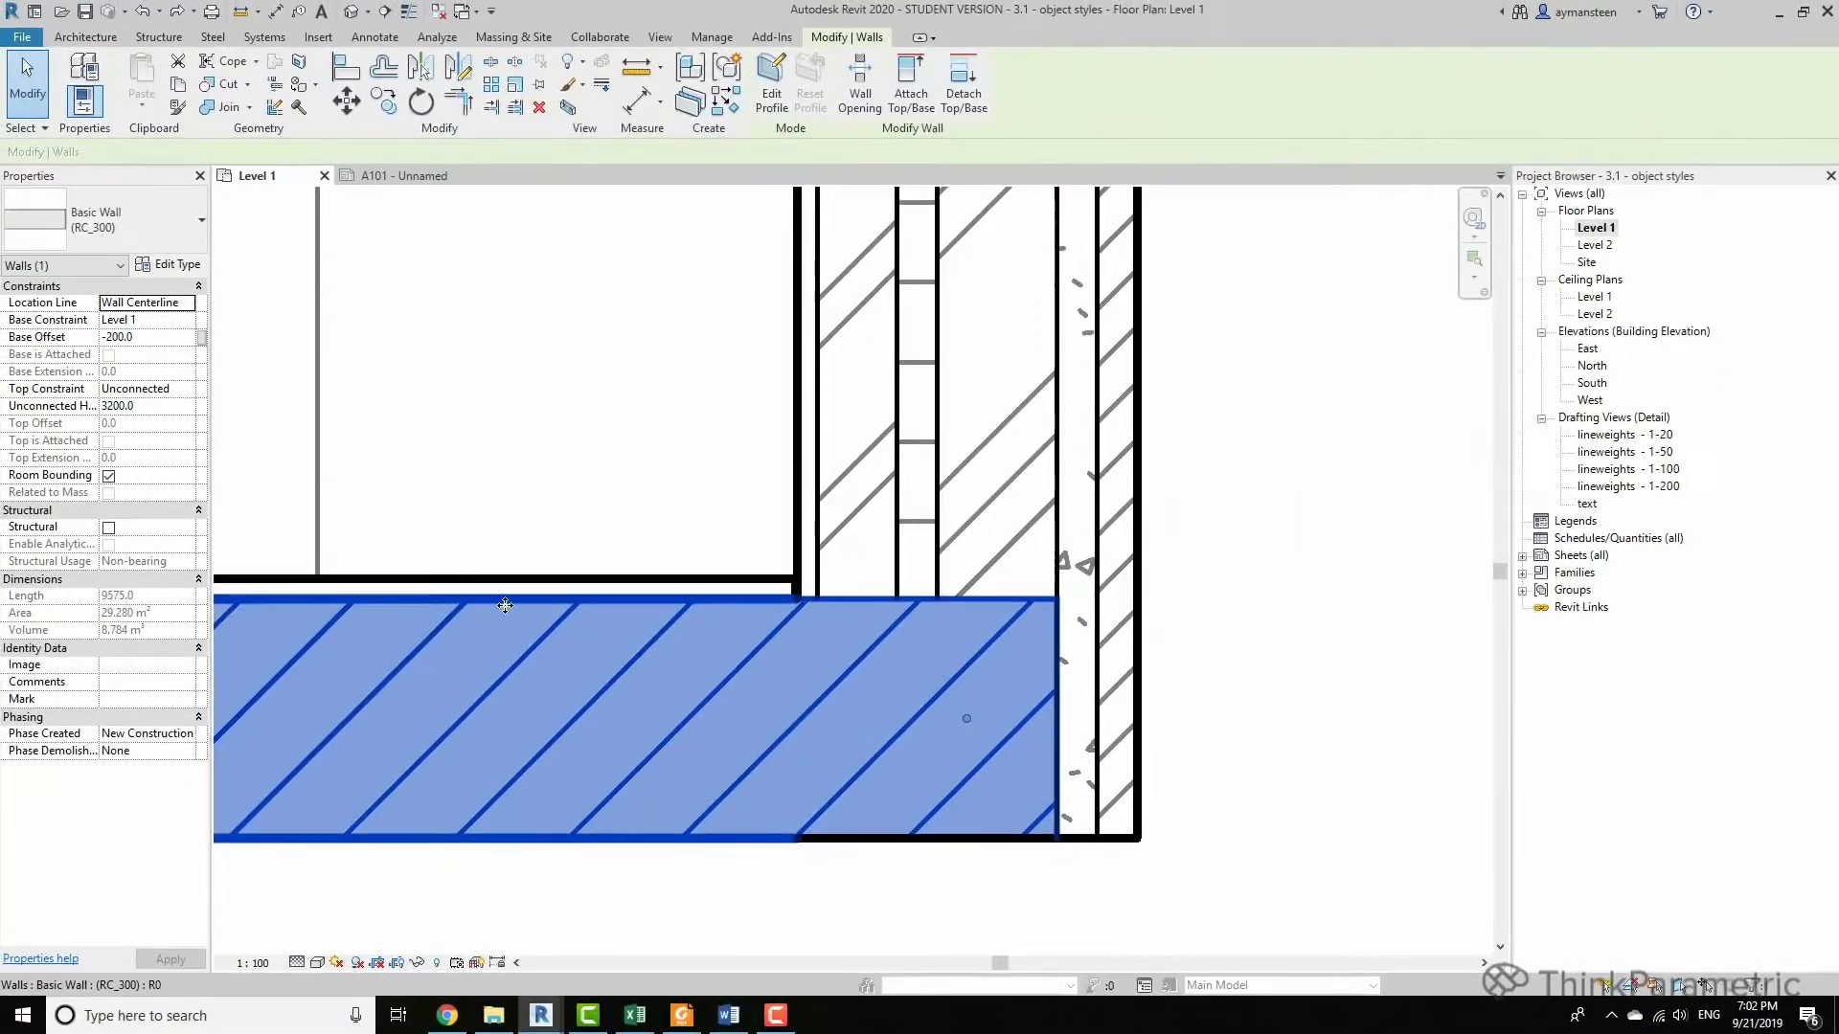
pyautogui.click(174, 266)
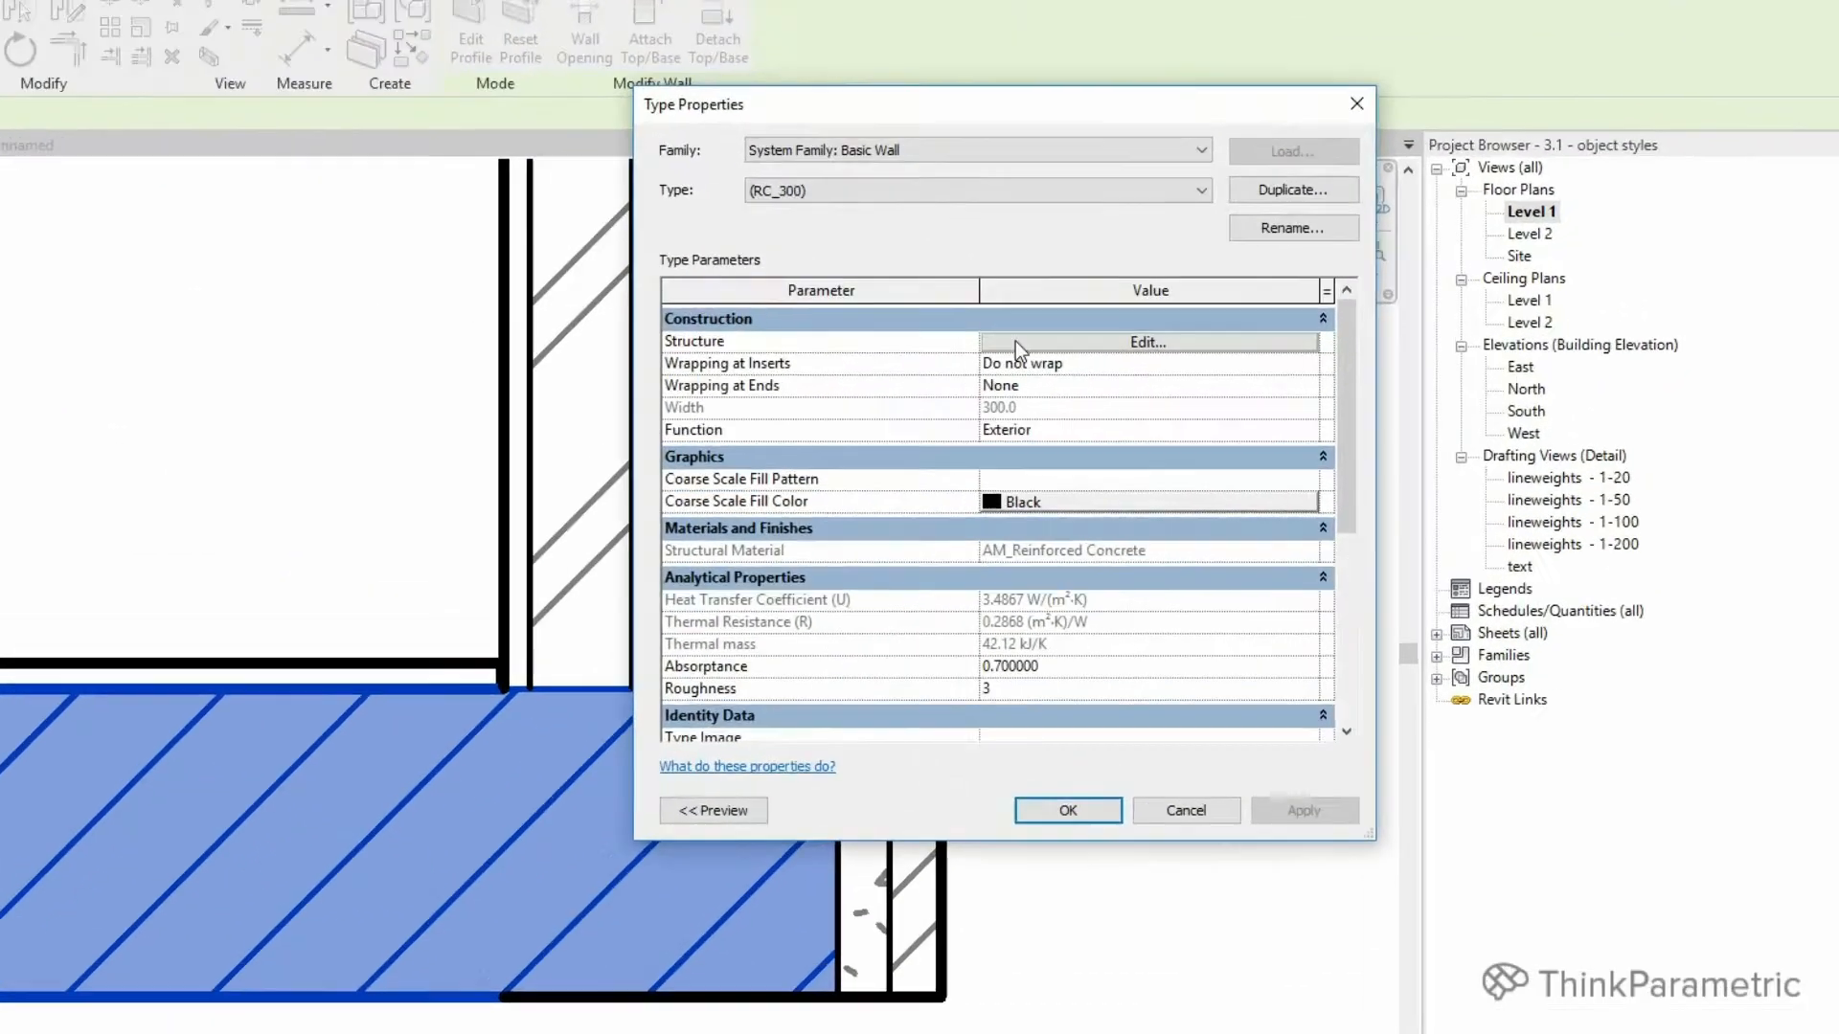
pyautogui.click(1203, 347)
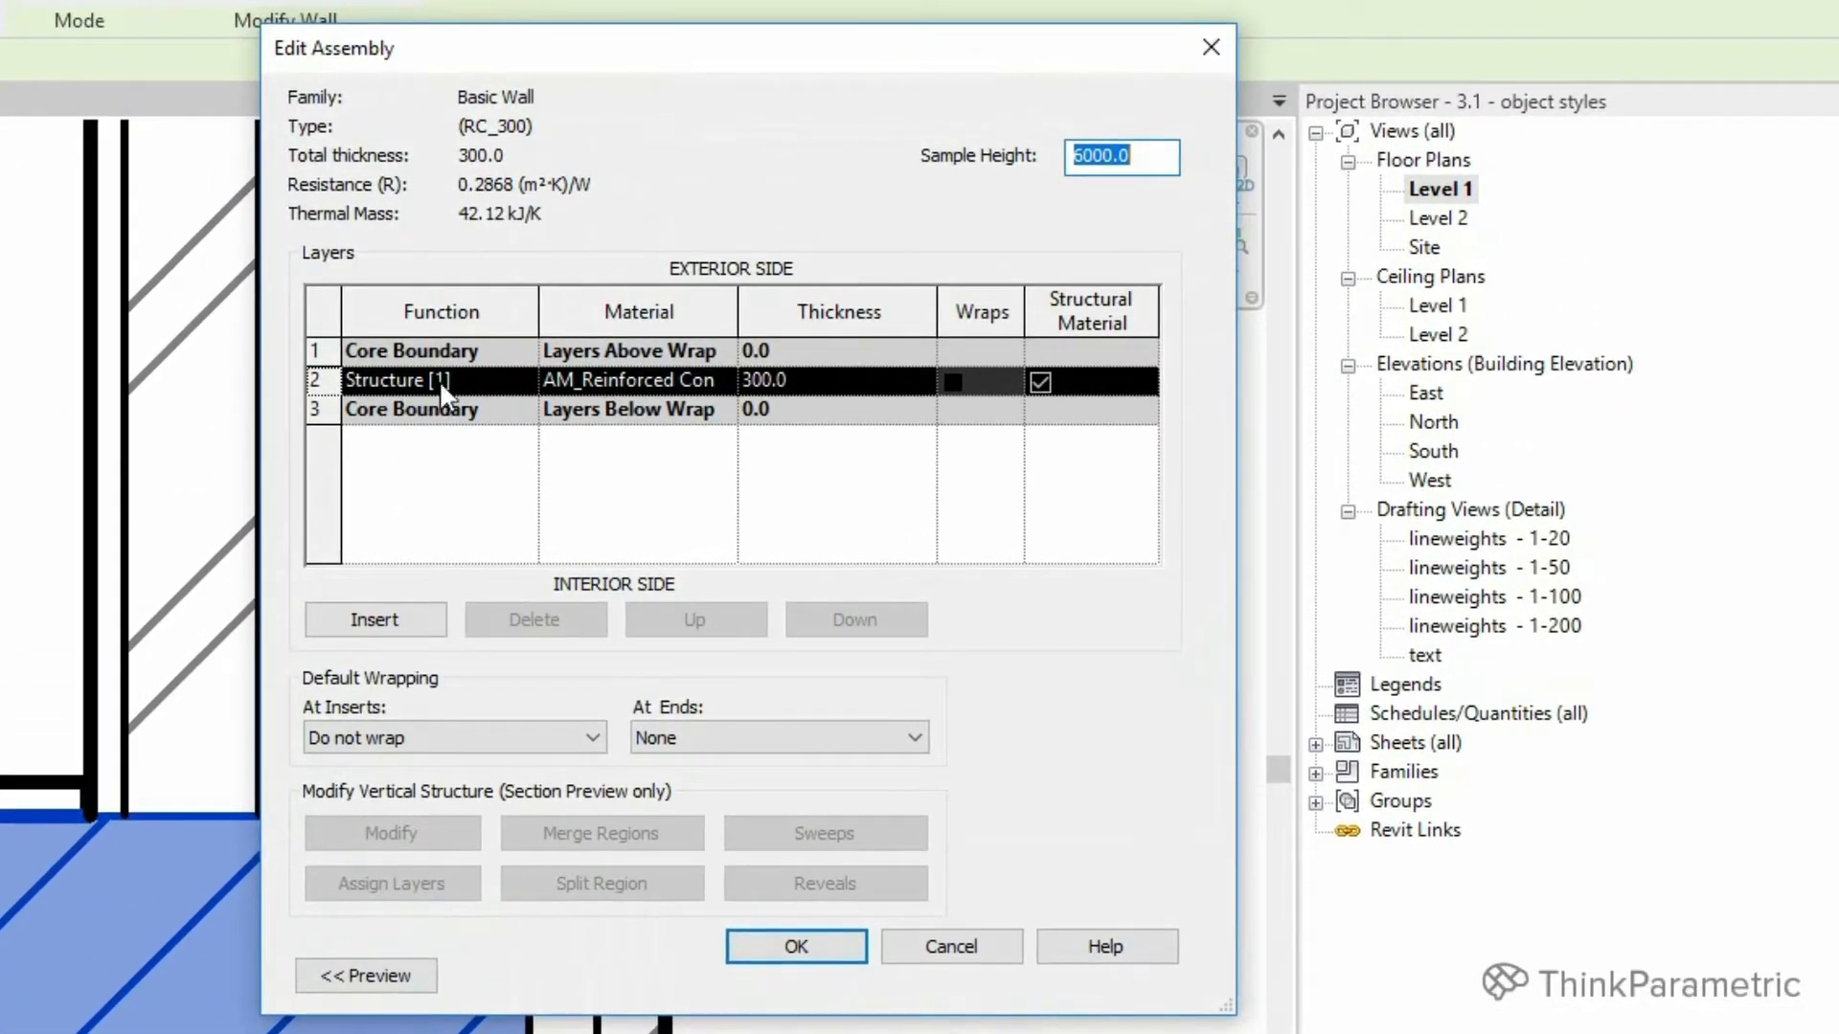
pyautogui.click(951, 949)
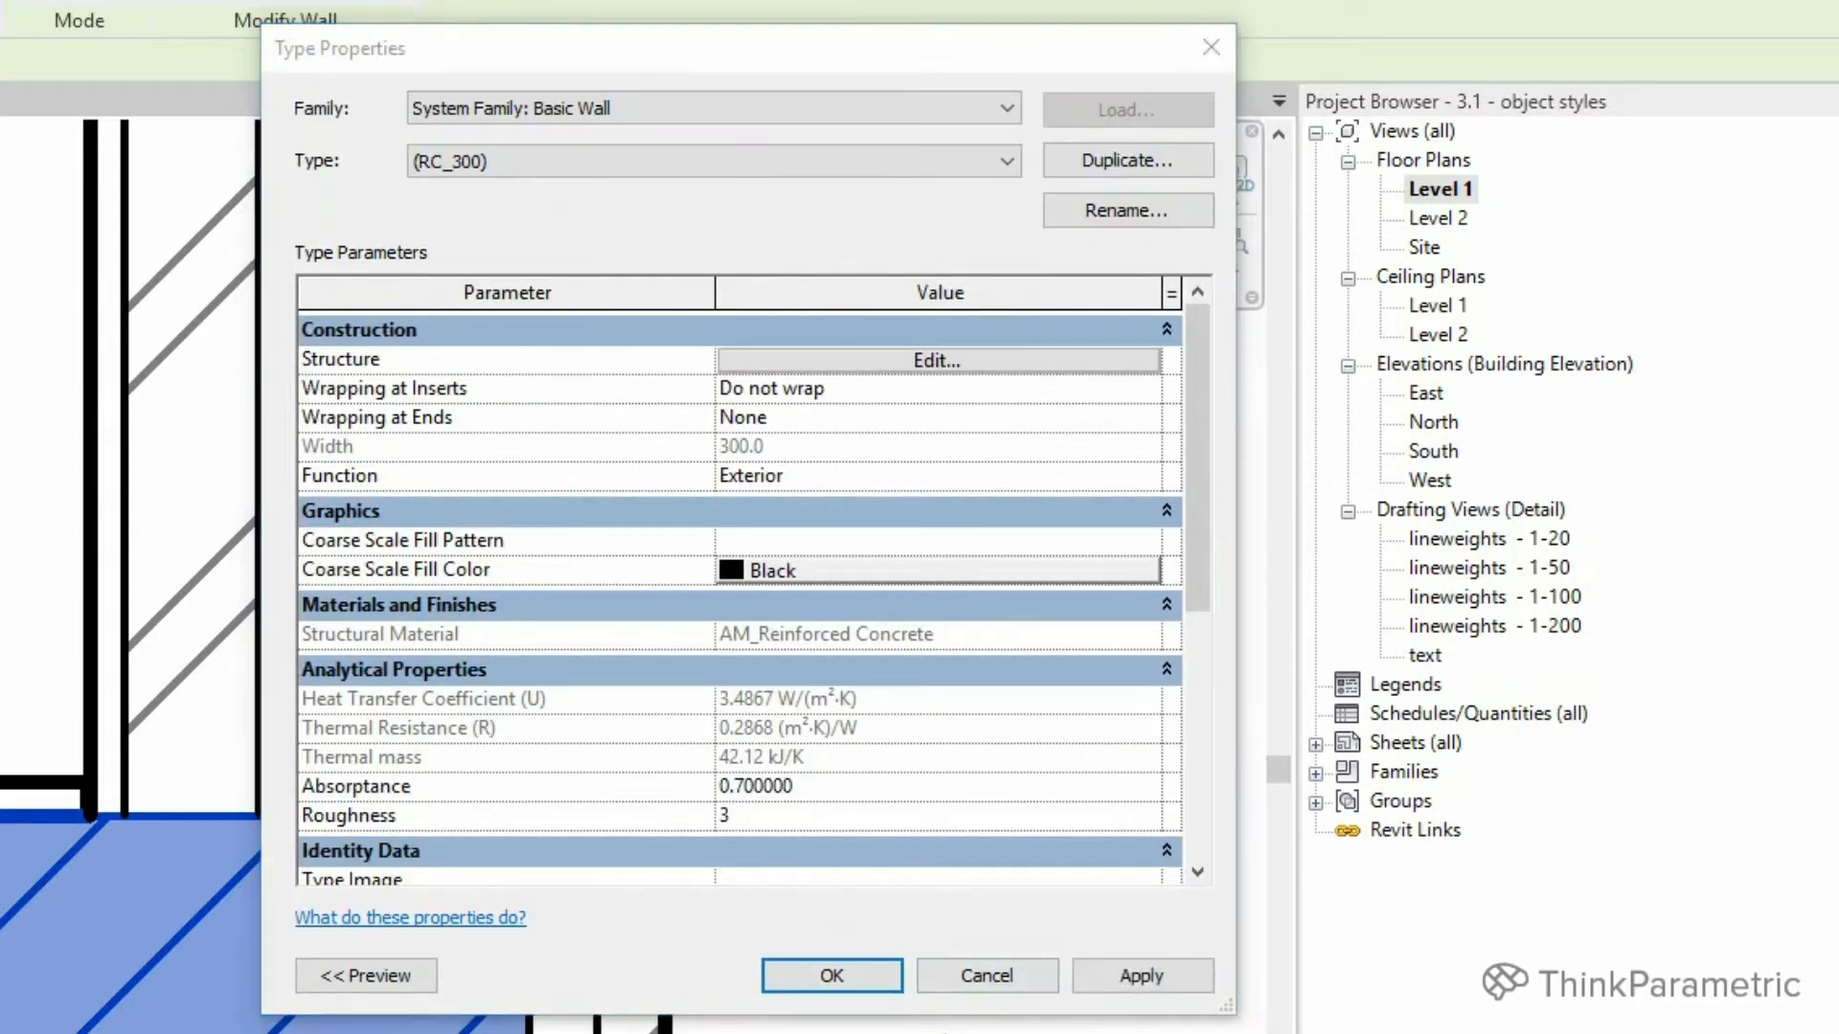
pyautogui.click(985, 971)
pyautogui.click(1255, 791)
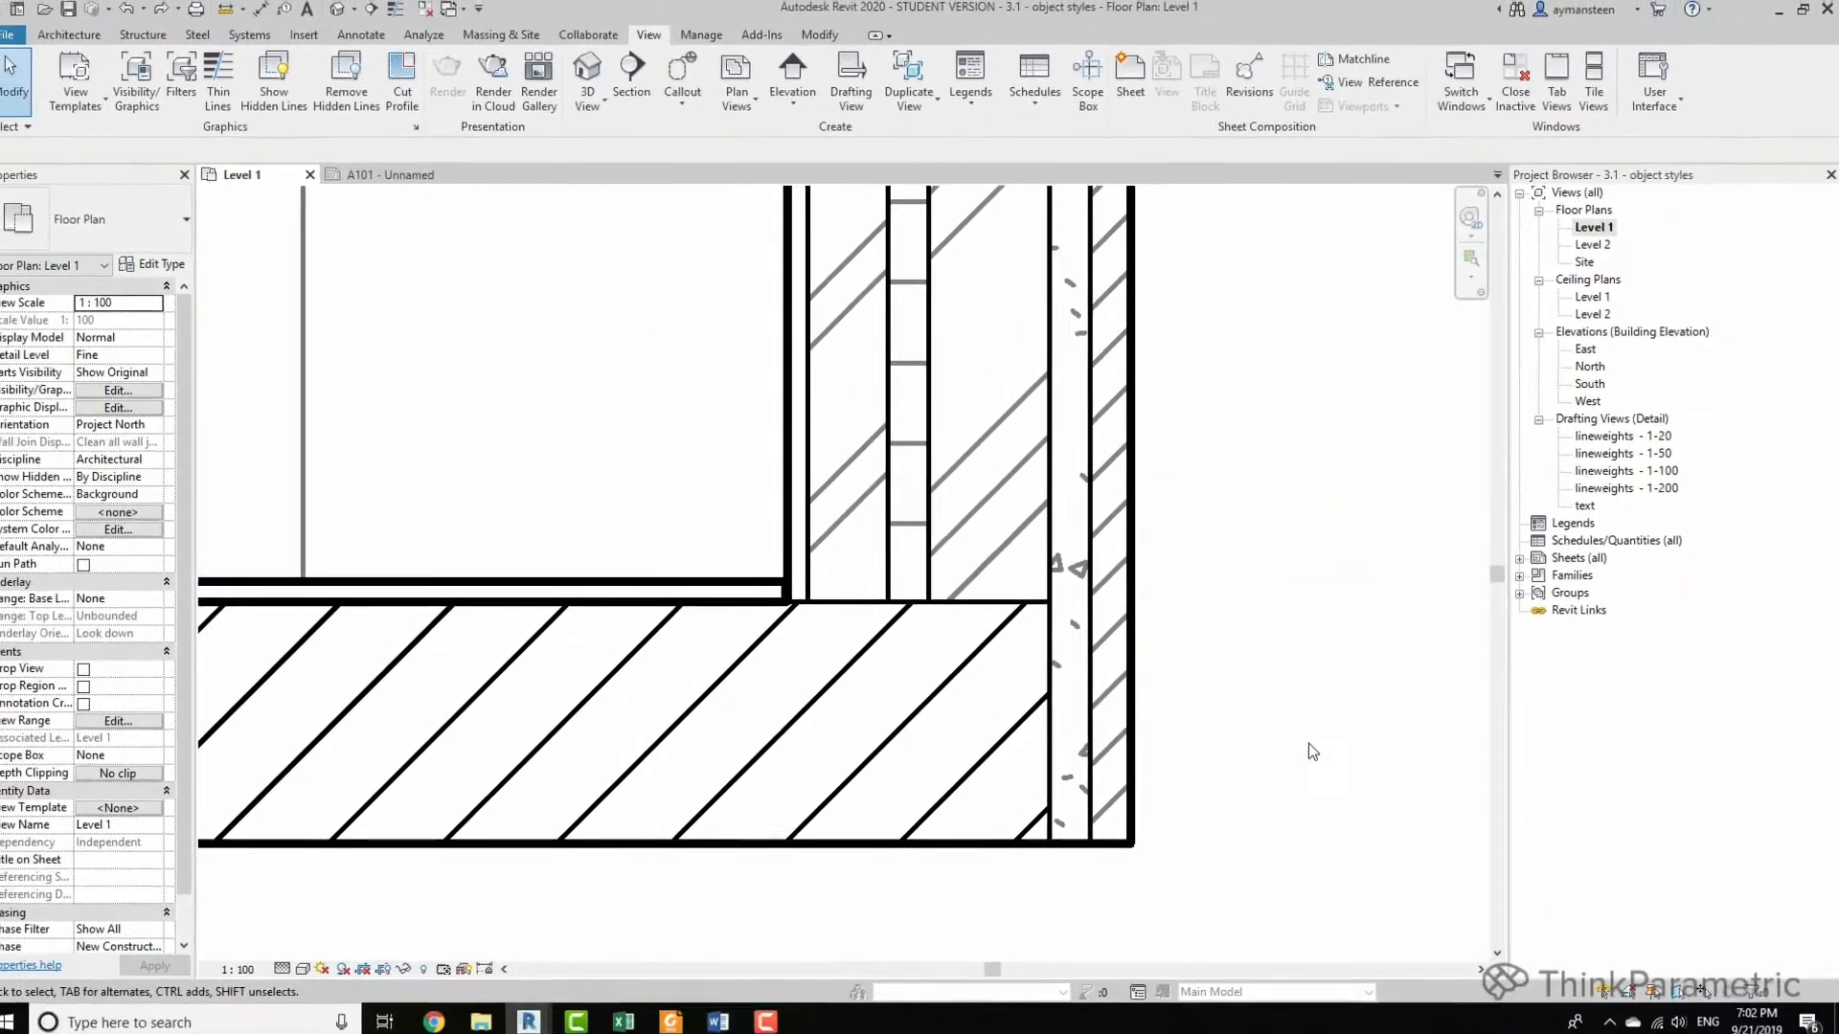
# Enable the cut line styles override for host layers in the Level 1 view's Visibility/Graphic Overrides.
pyautogui.click(154, 96)
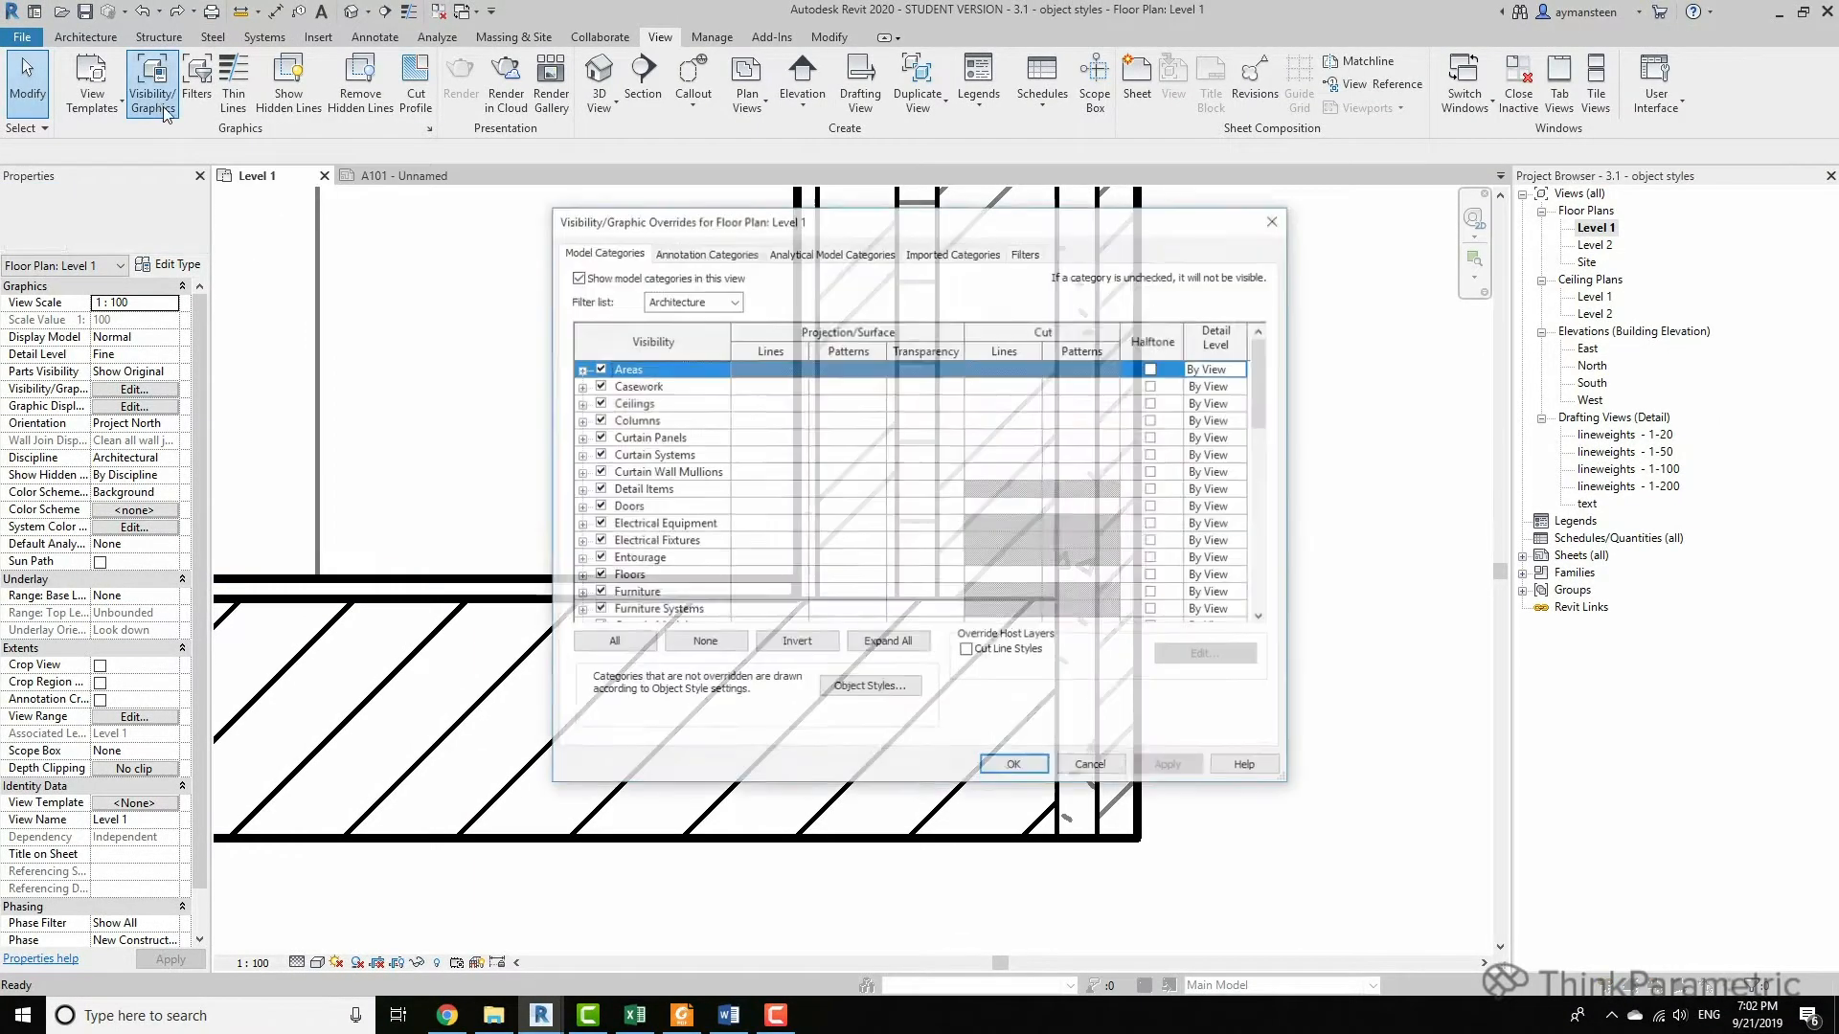
pyautogui.moveTo(1046, 228); pyautogui.dragTo(644, 72)
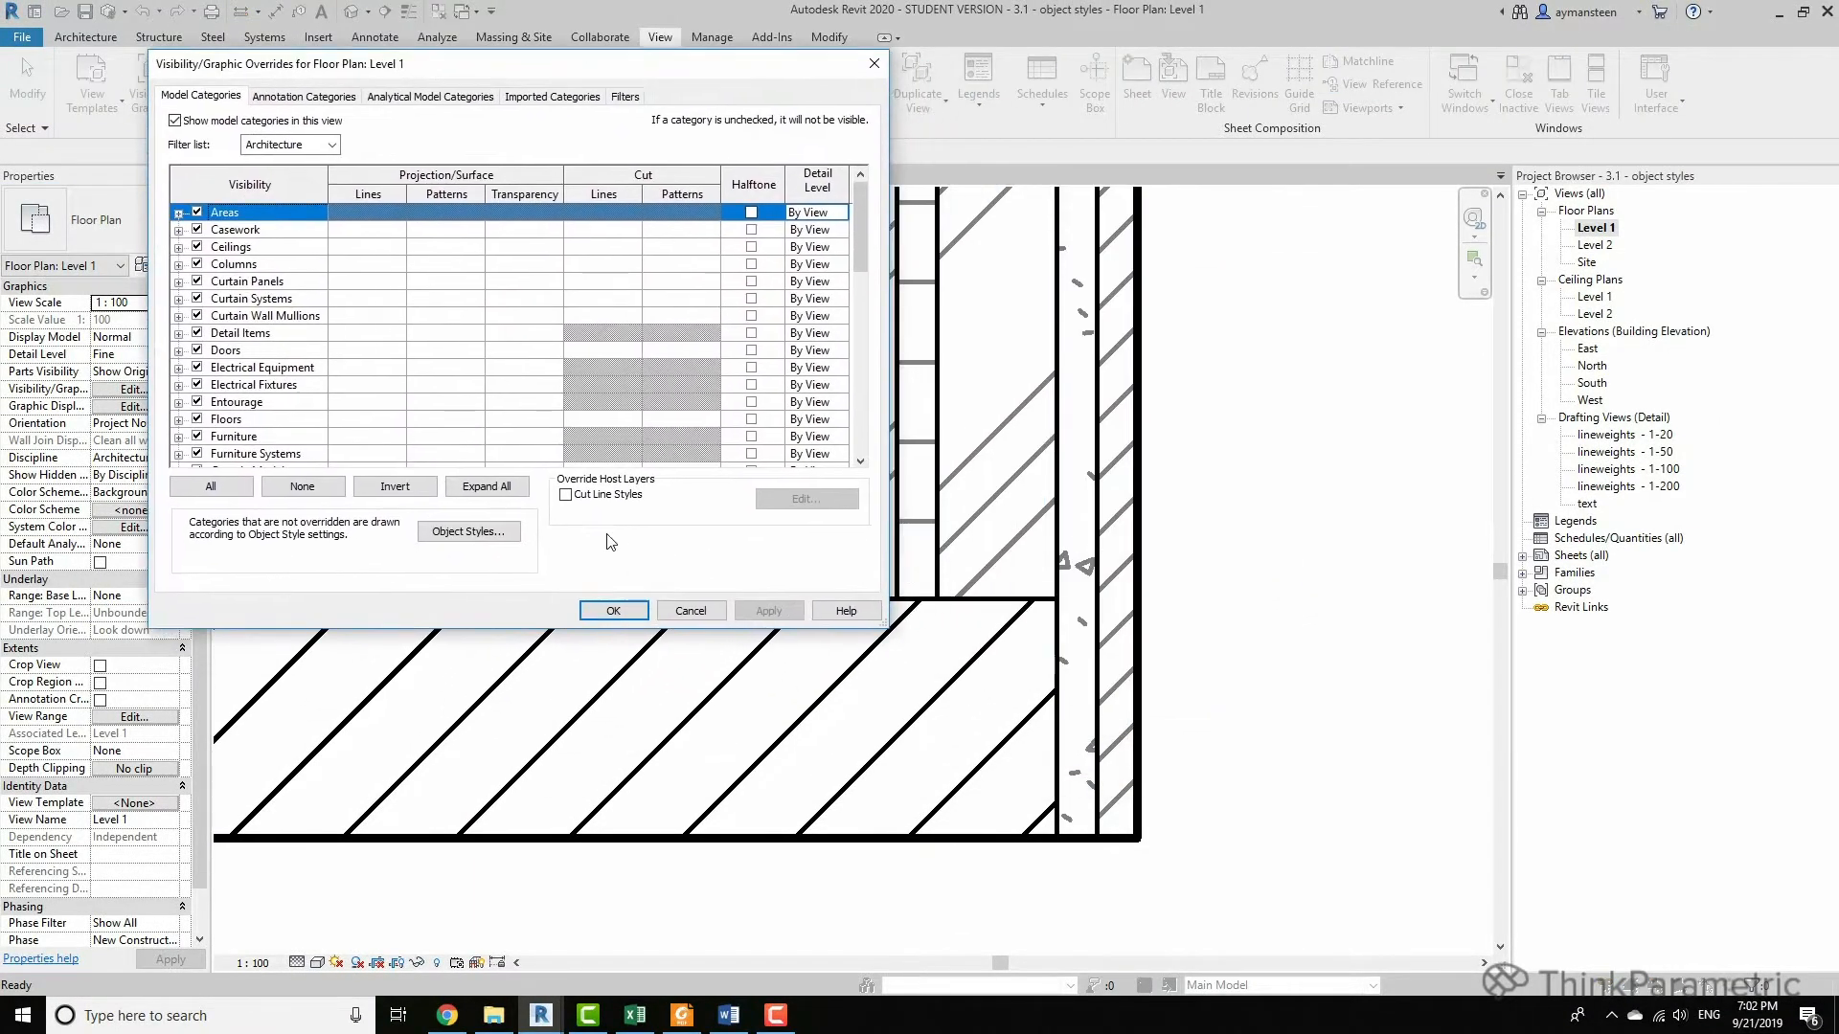
pyautogui.click(577, 498)
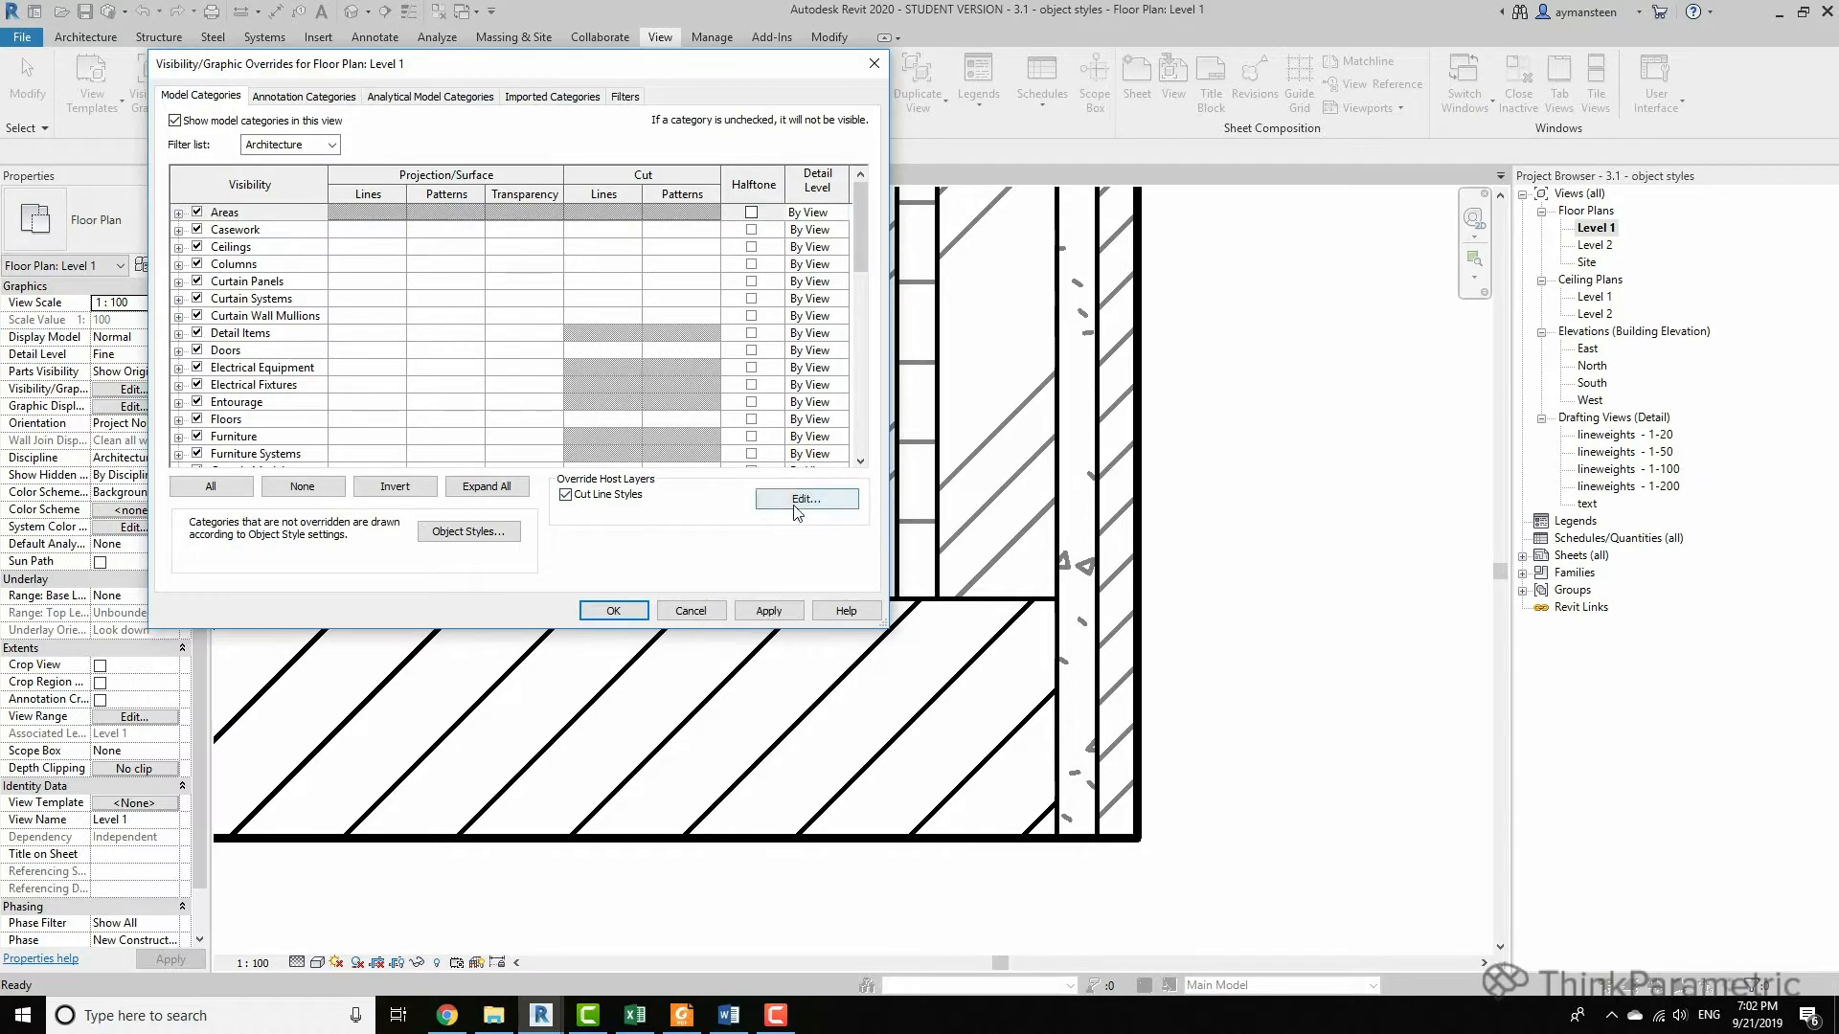
# Set the host layer line weights to 6 for Structure [1] and 5 for Substrate [2].
pyautogui.click(803, 499)
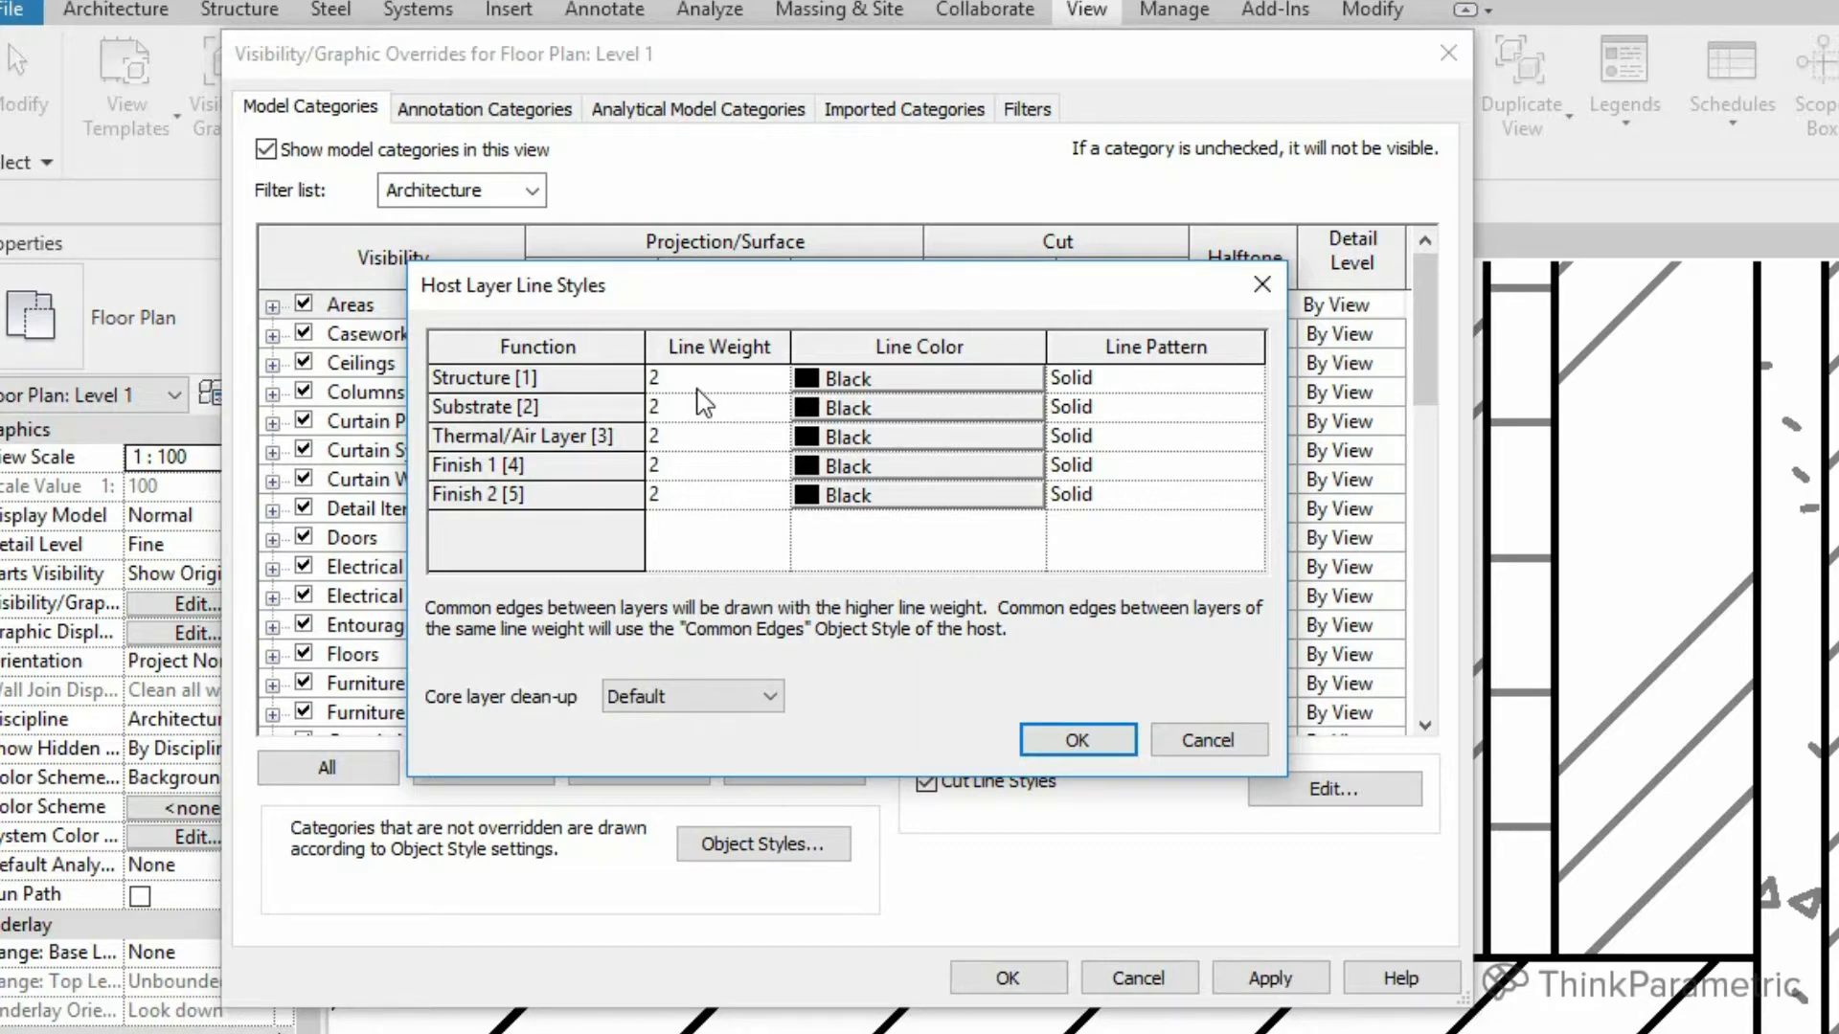
pyautogui.click(698, 388)
pyautogui.write('6')
pyautogui.click(704, 403)
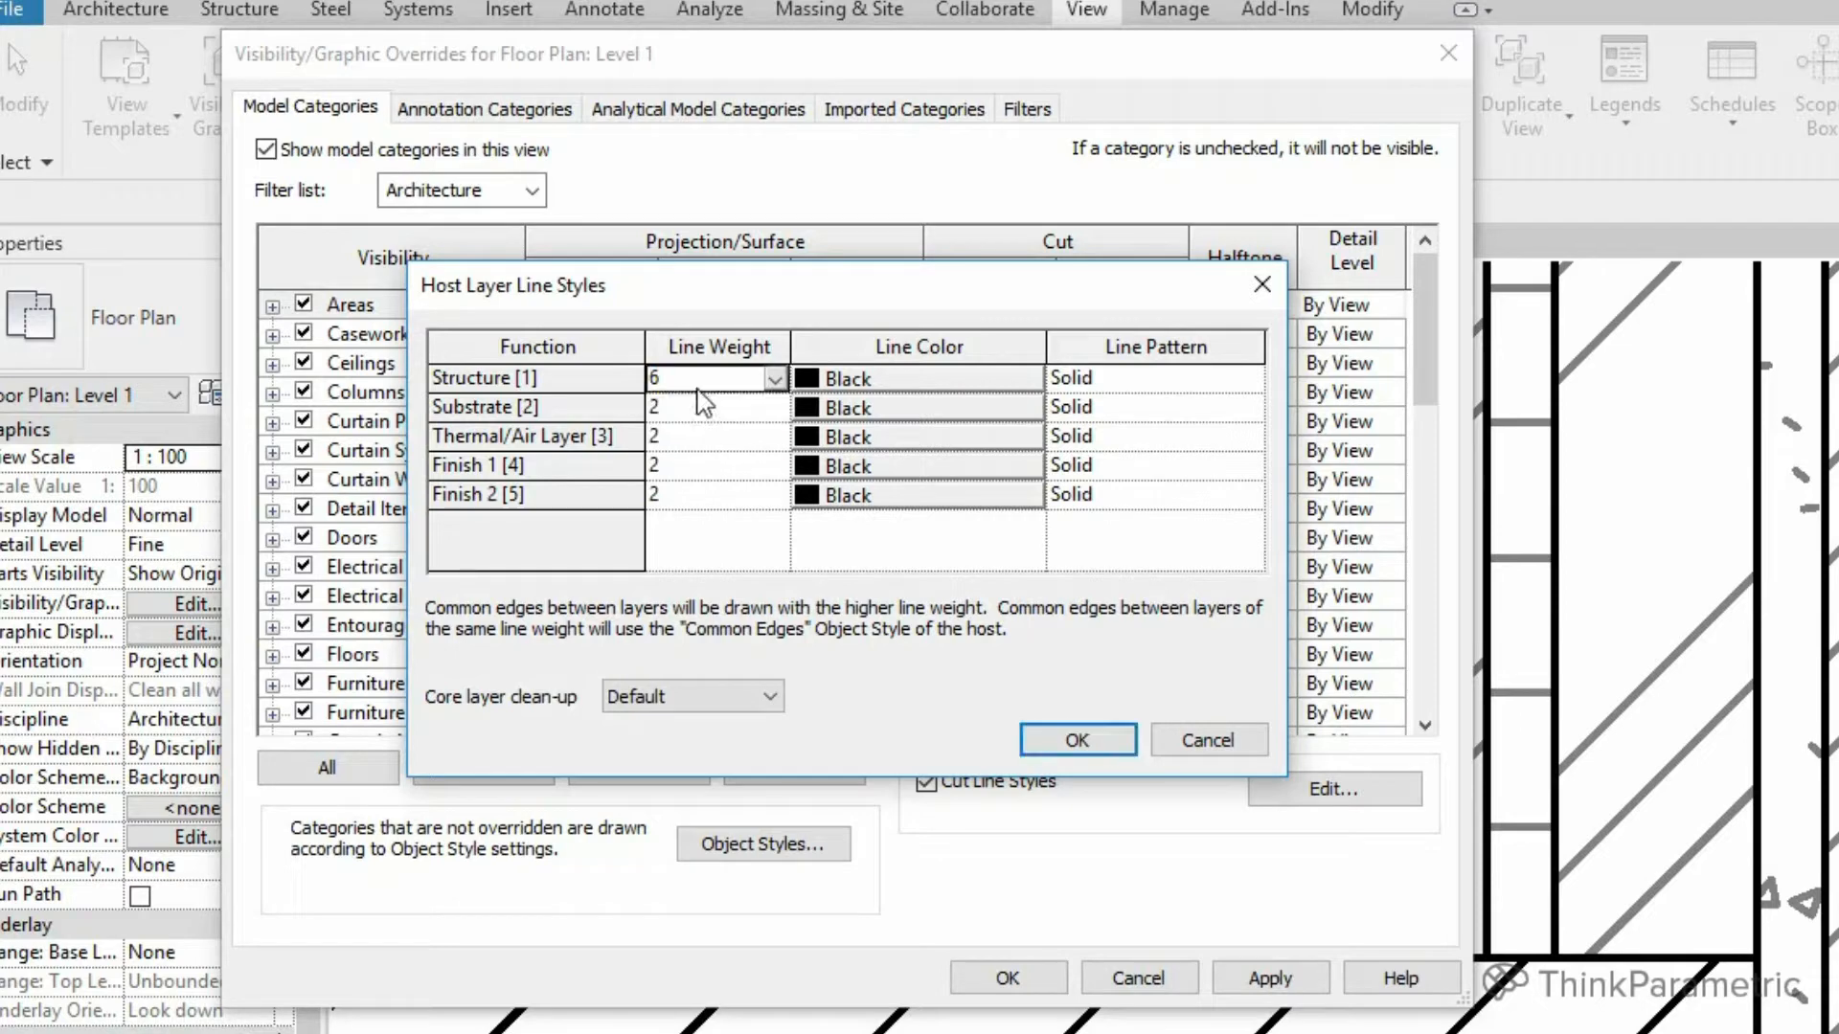
pyautogui.write('5')
pyautogui.press('Return')
# Set the line weights to 1 for Thermal/Air Layer [3], 4 for Finish 1 [4] and 2 for Finish 2 [5], and apply the overrides.
pyautogui.press('Down')
pyautogui.write('1')
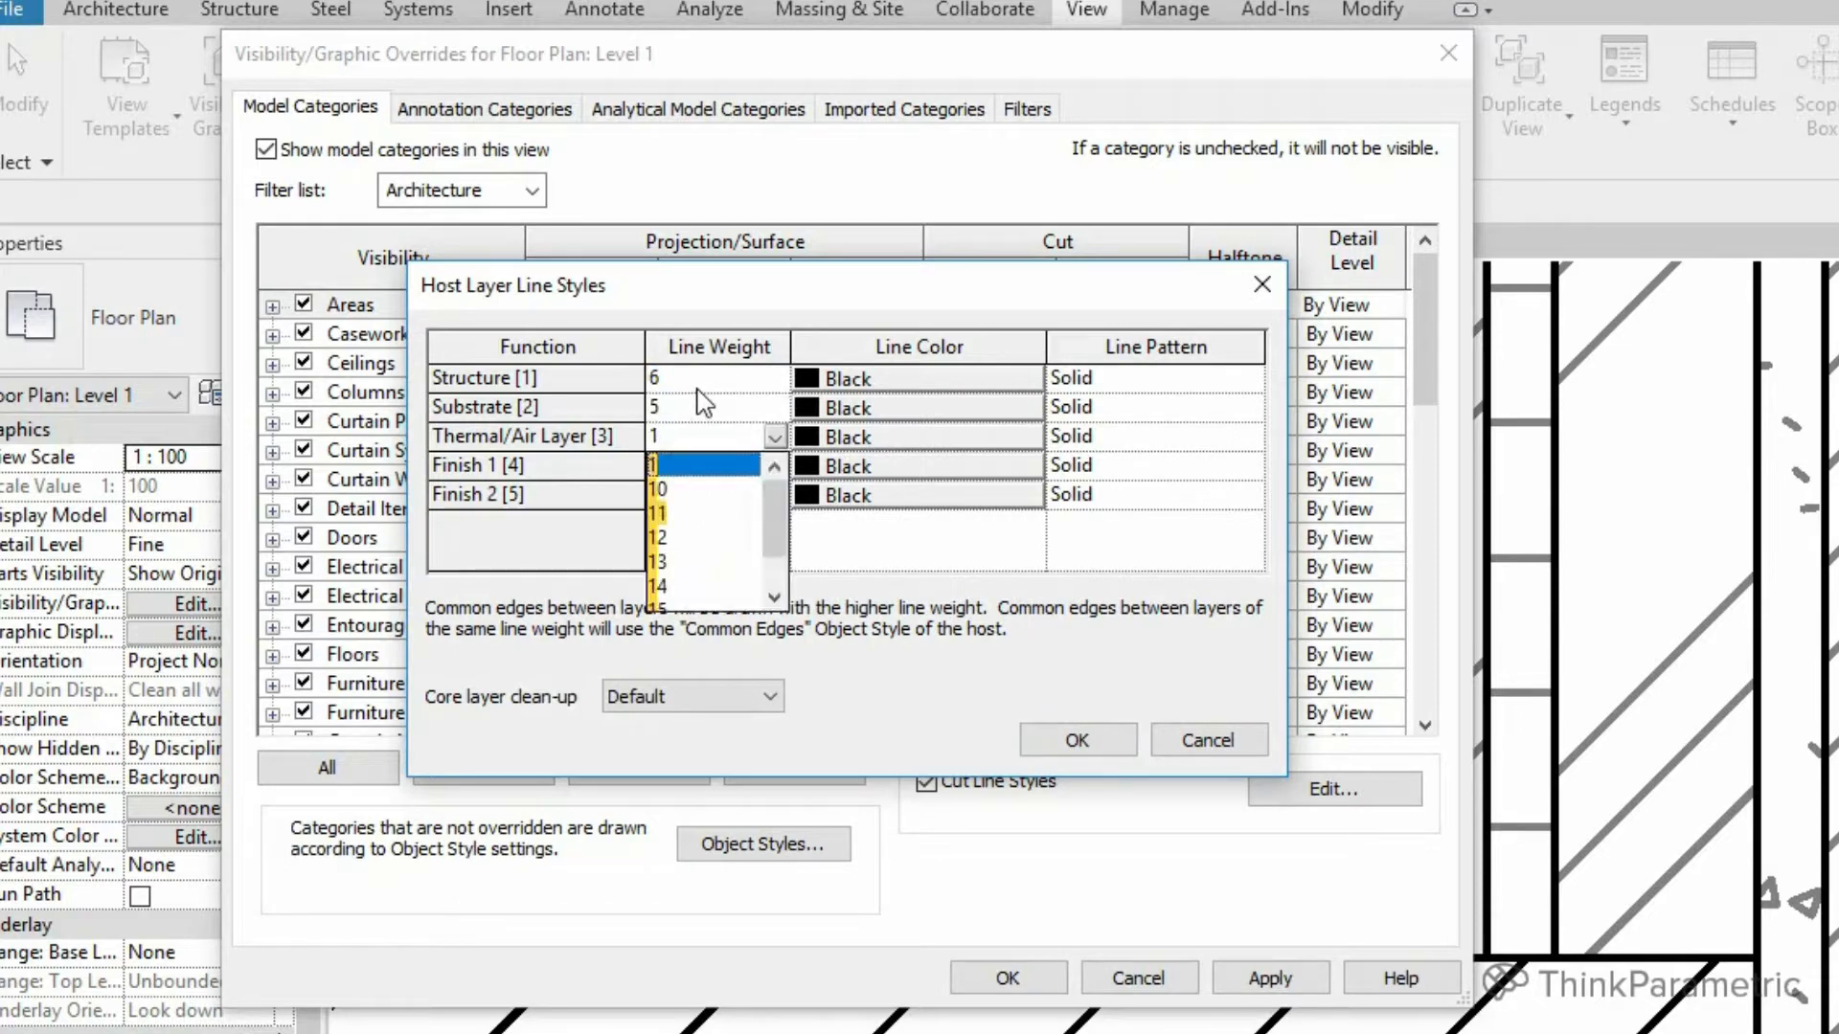
pyautogui.press('Return')
pyautogui.press('Down')
pyautogui.write('4')
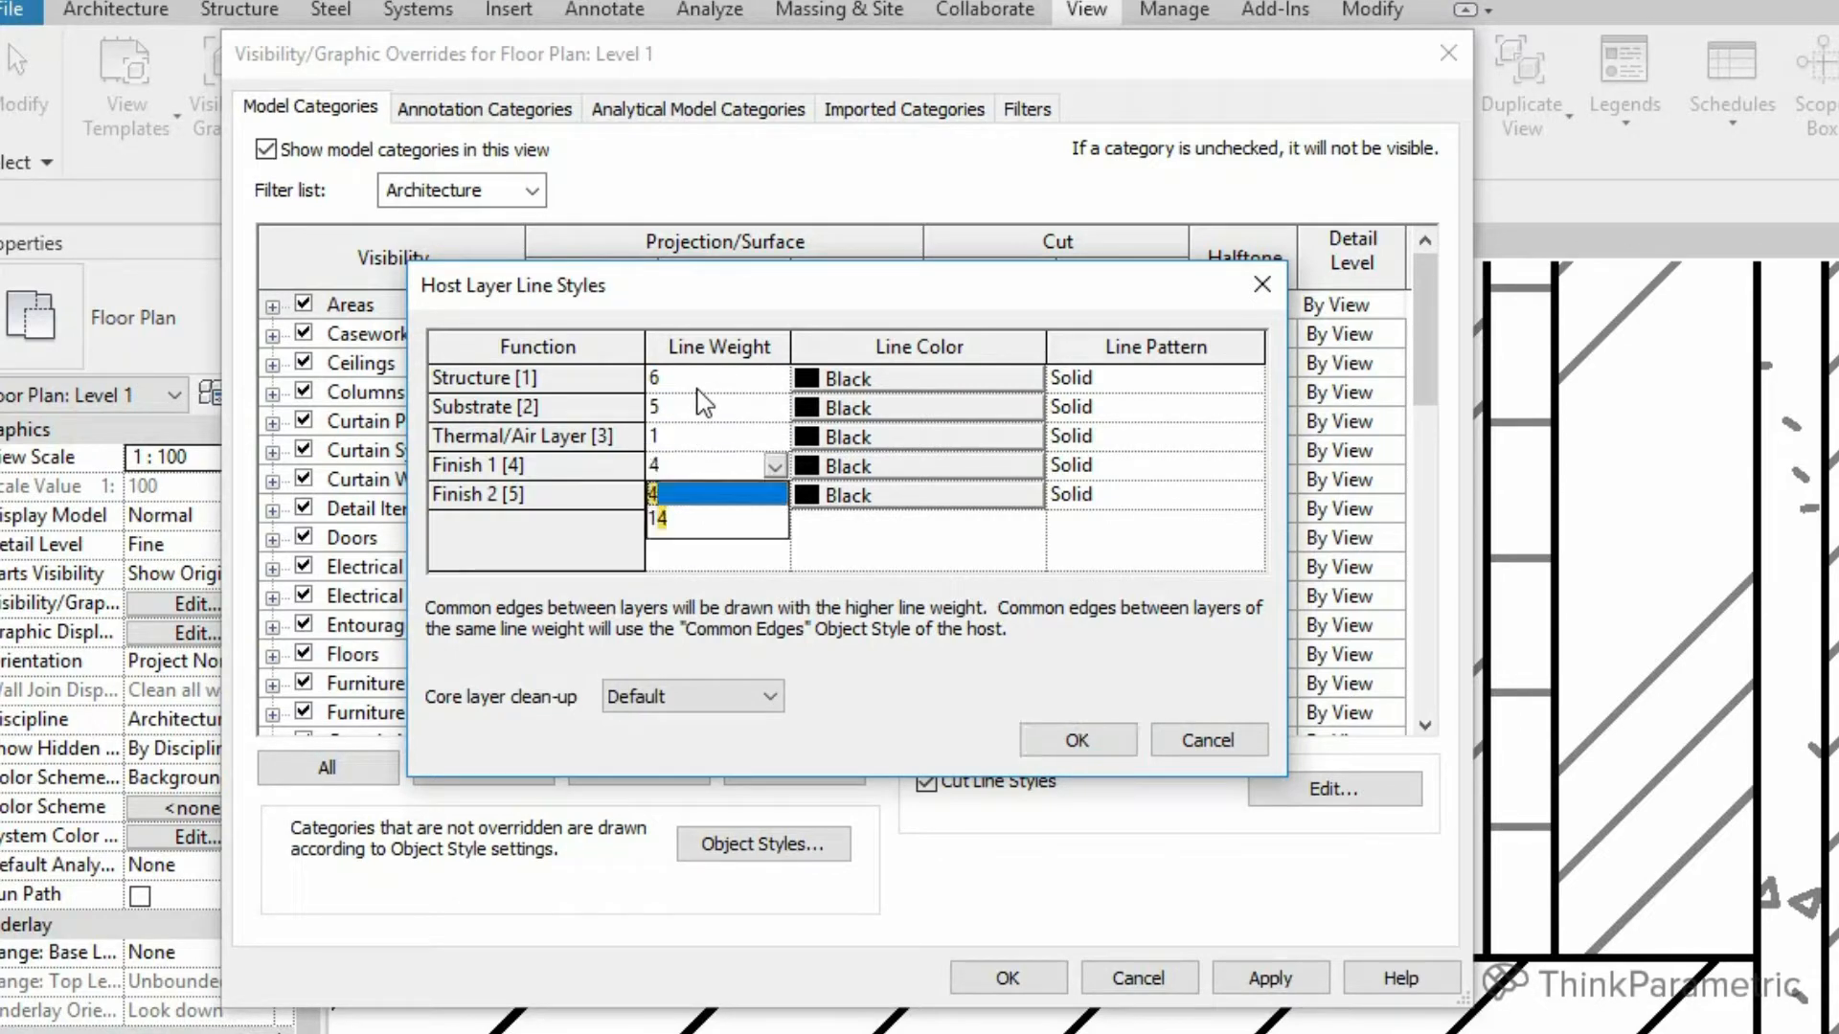
pyautogui.press('Return')
pyautogui.press('Down')
pyautogui.write('2')
pyautogui.press('Return')
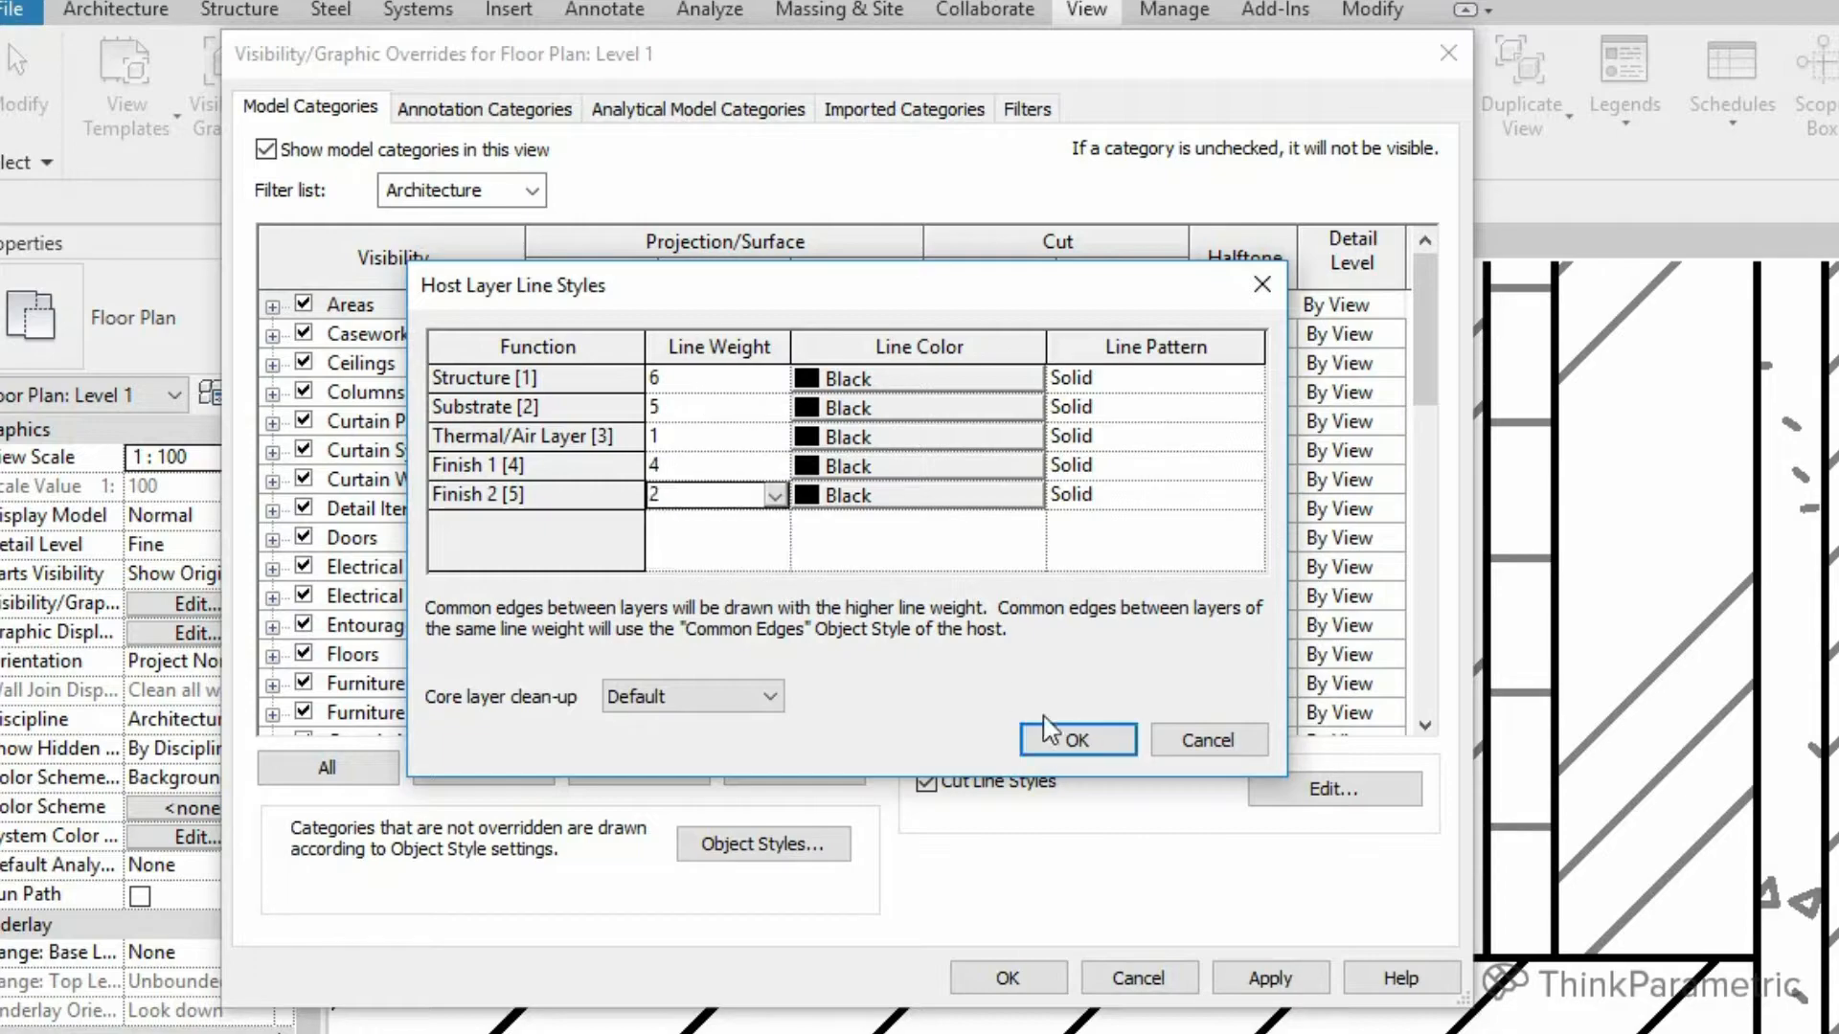
pyautogui.click(1076, 739)
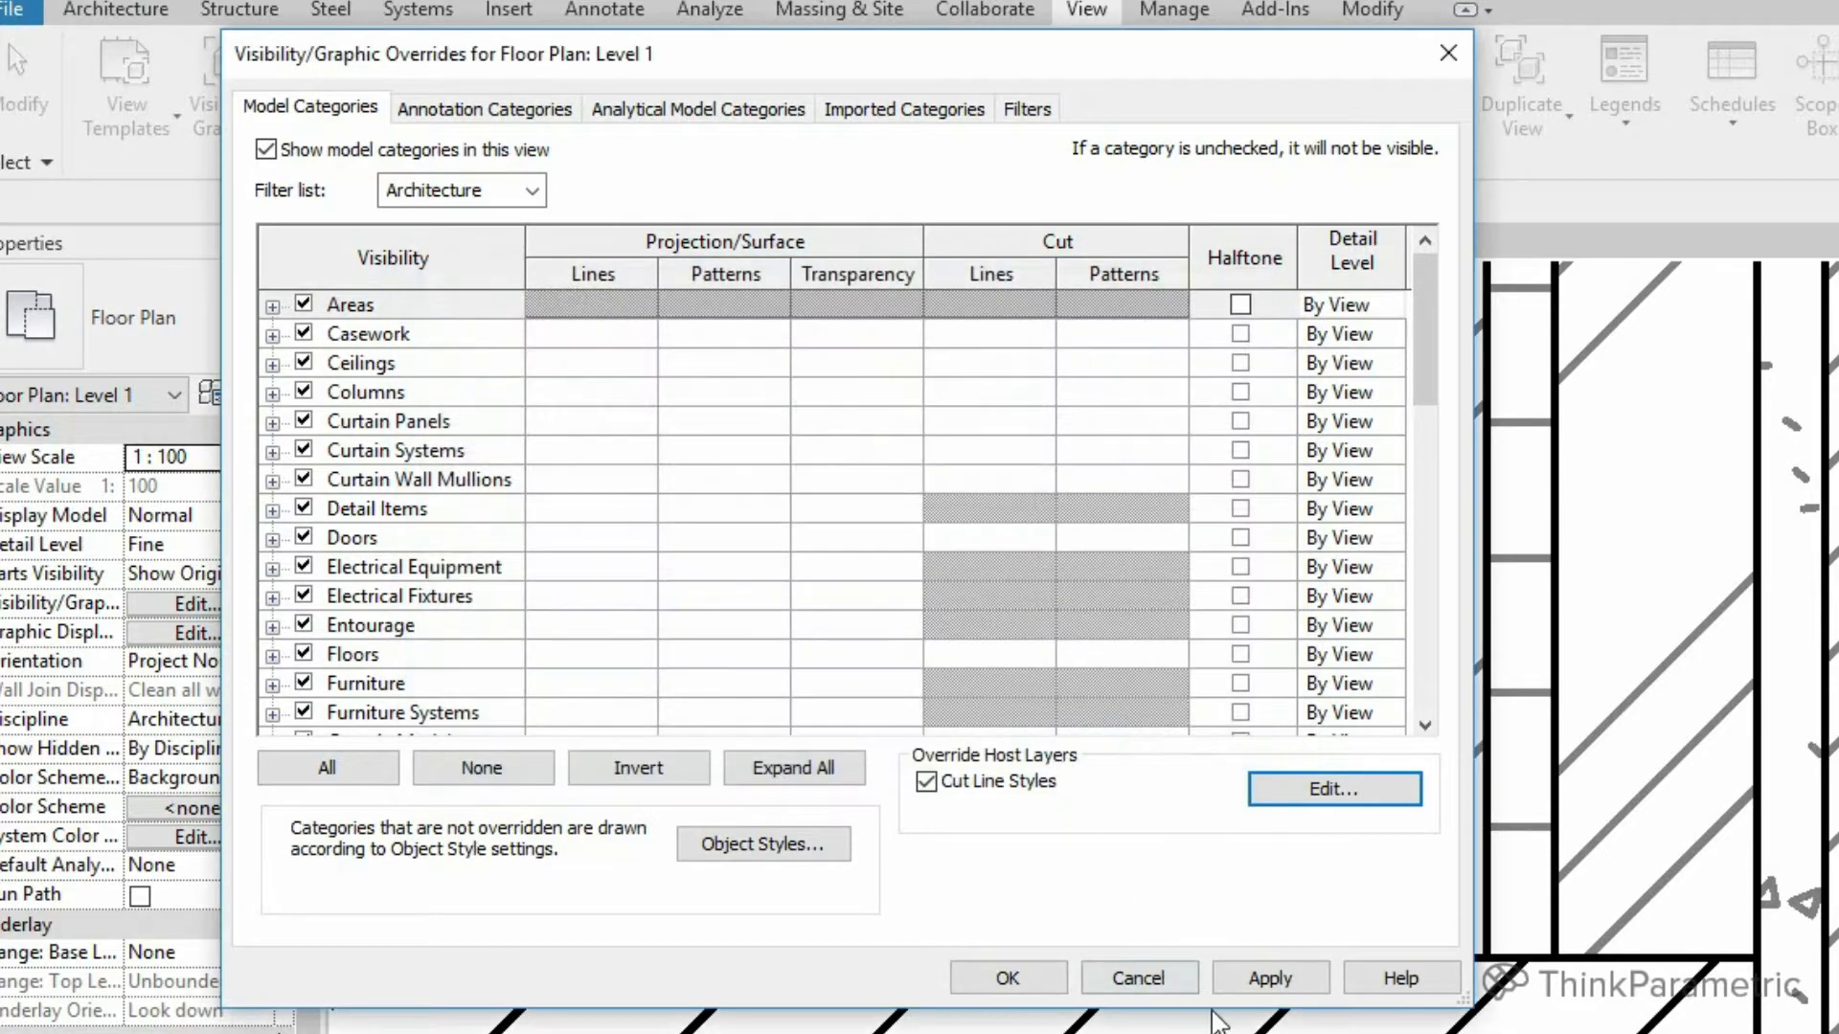
pyautogui.click(1266, 982)
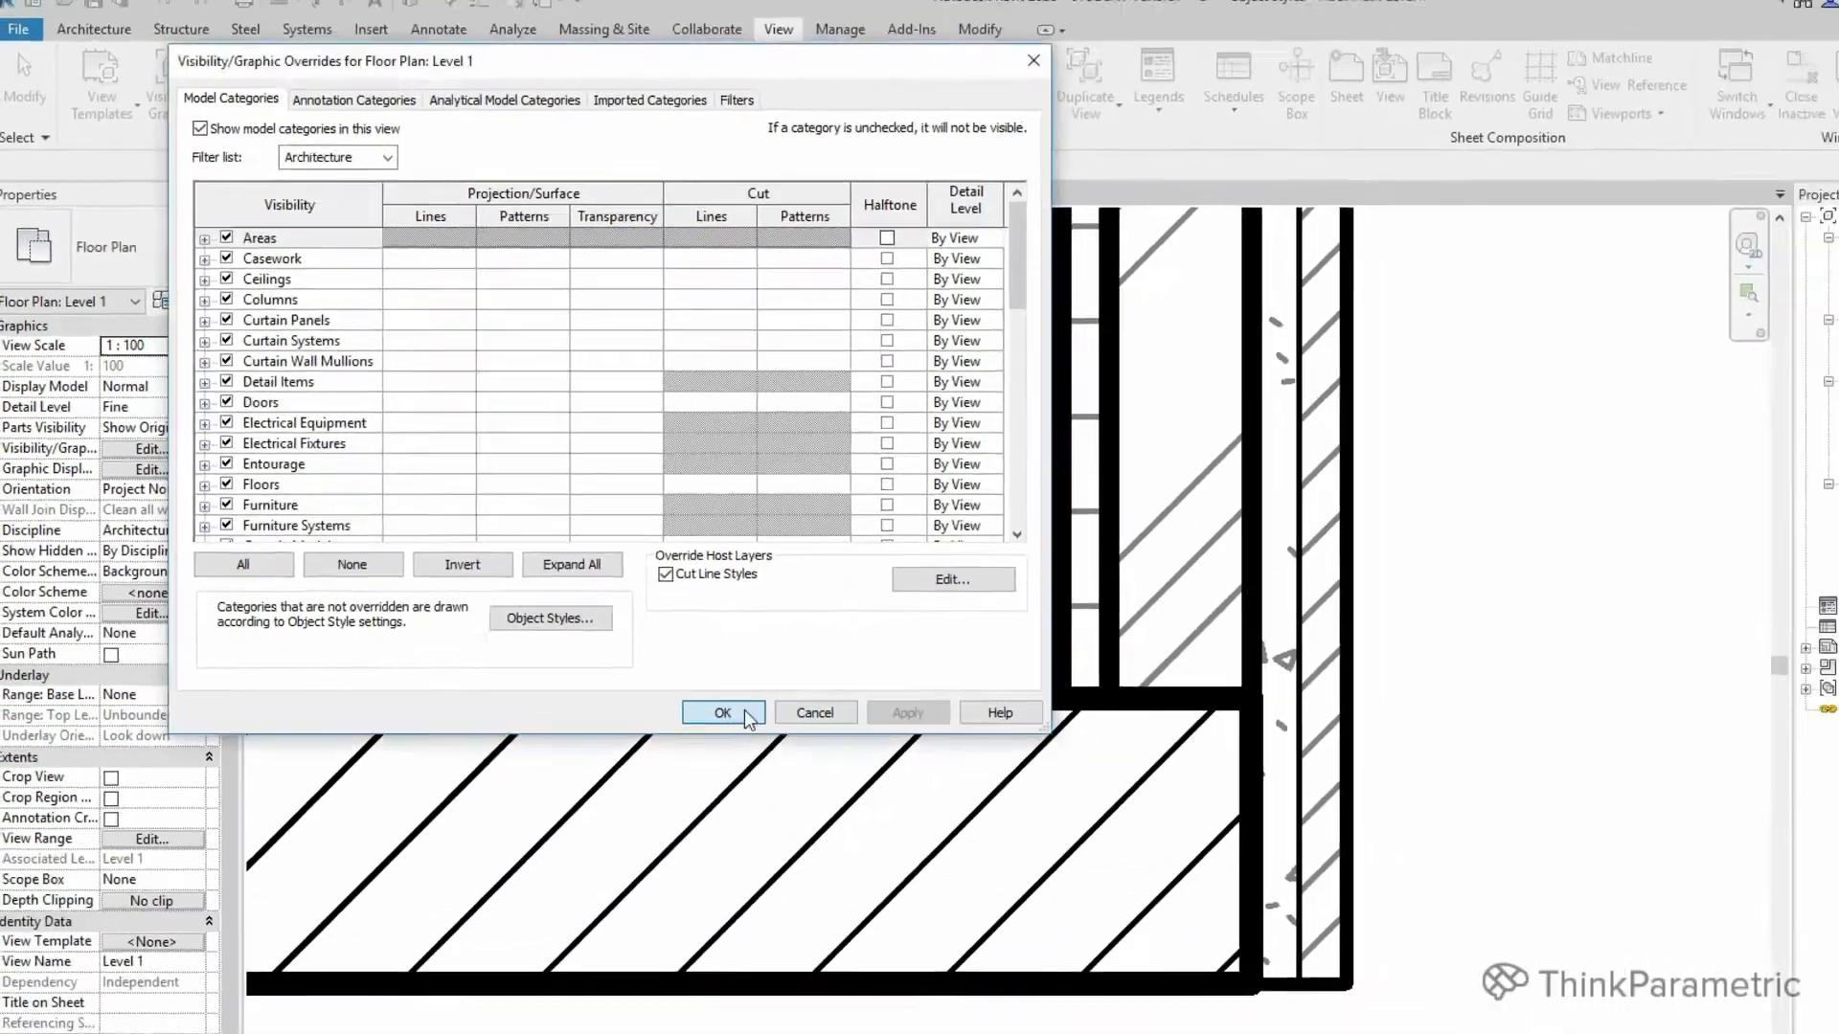
pyautogui.click(1008, 977)
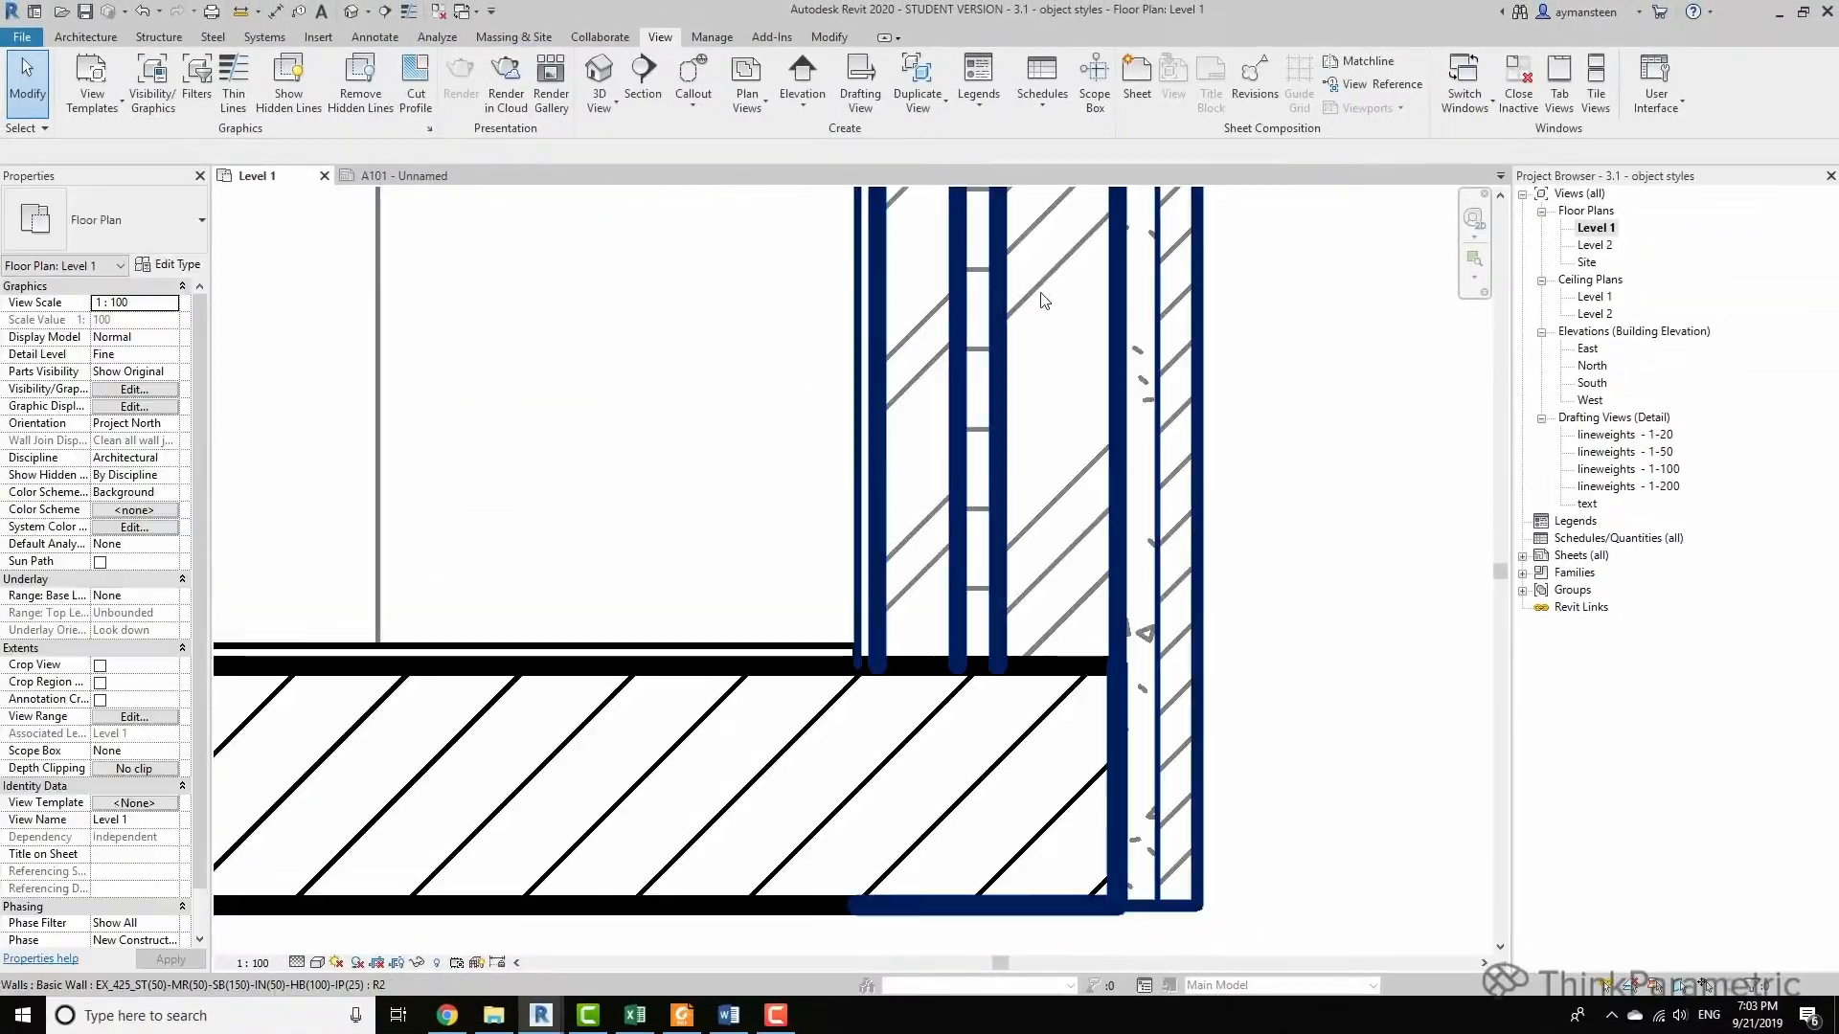
# Tile sheet A101 beside the Level 1 plan, framing the line weight samples and the wall corner for comparison.
pyautogui.moveTo(1288, 337)
pyautogui.mouseDown(button='middle')
pyautogui.moveTo(1302, 440)
pyautogui.moveTo(1308, 345)
pyautogui.mouseUp(button='middle')
pyautogui.scroll(1, 1346, 685)
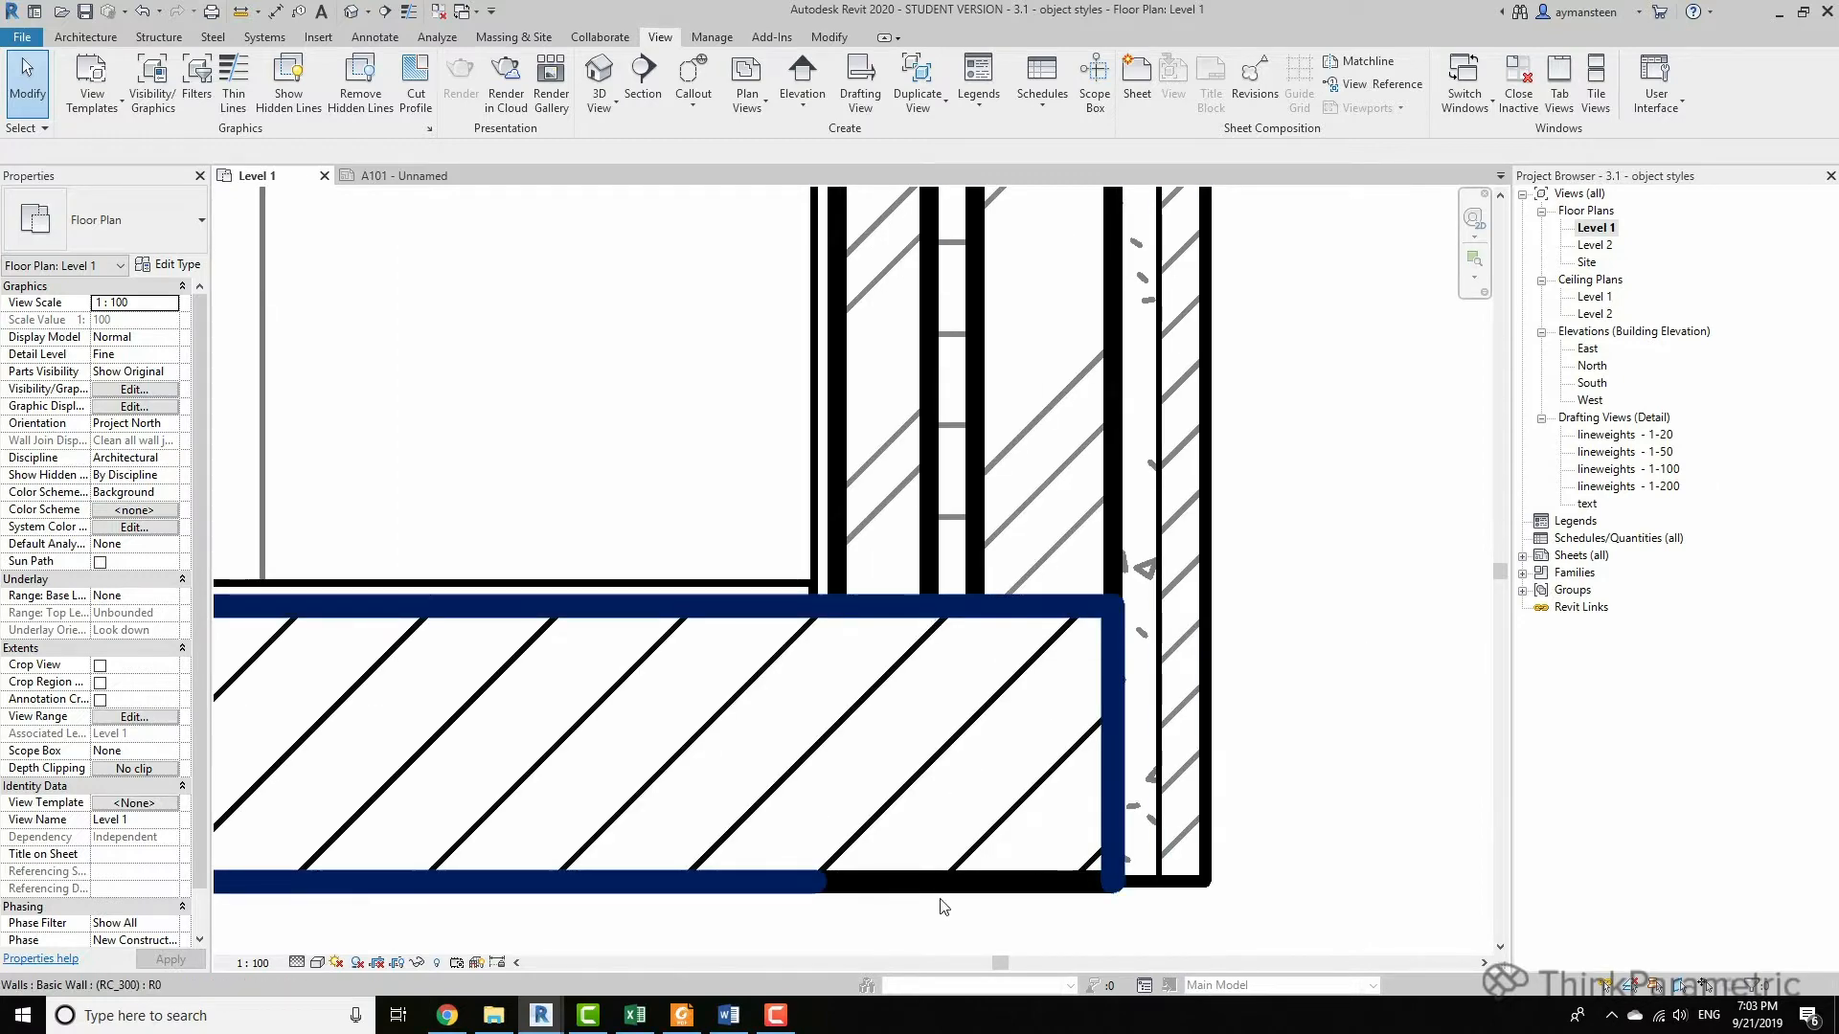
pyautogui.moveTo(1297, 606); pyautogui.dragTo(1264, 622, button='middle')
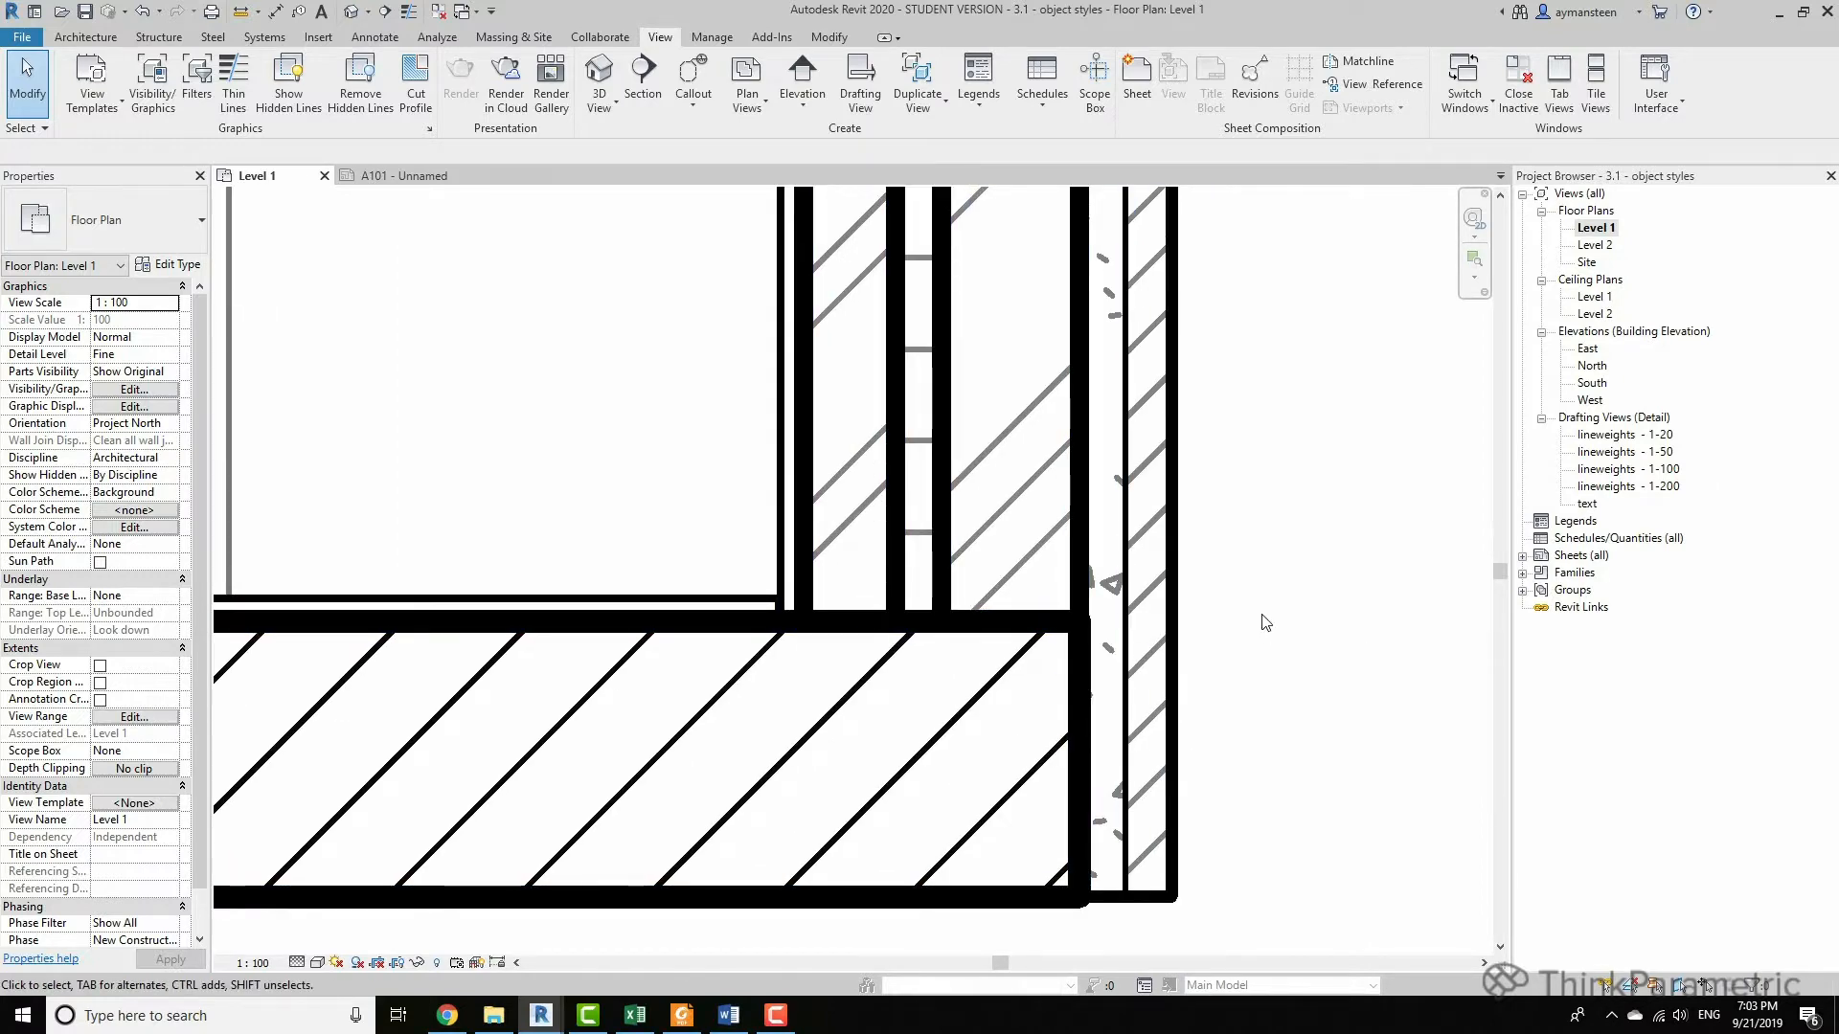
pyautogui.click(456, 178)
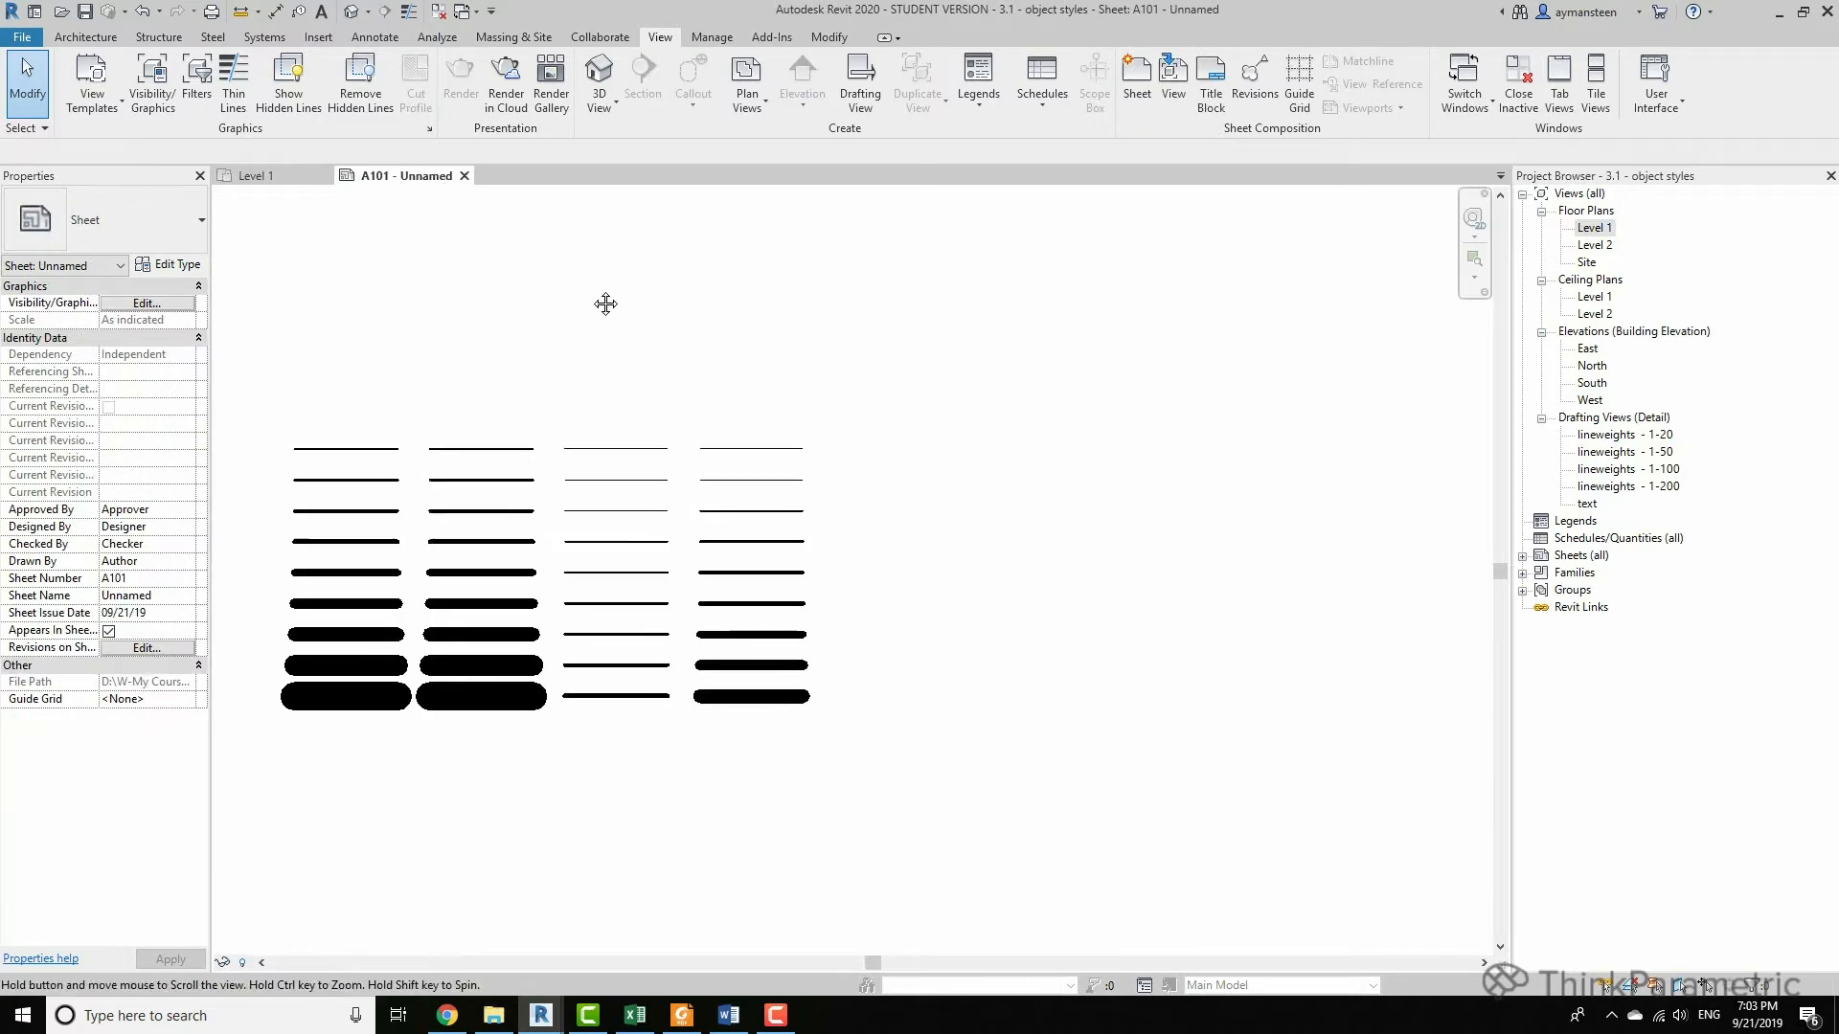
pyautogui.scroll(3, 617, 431)
pyautogui.press('w')
pyautogui.press('t')
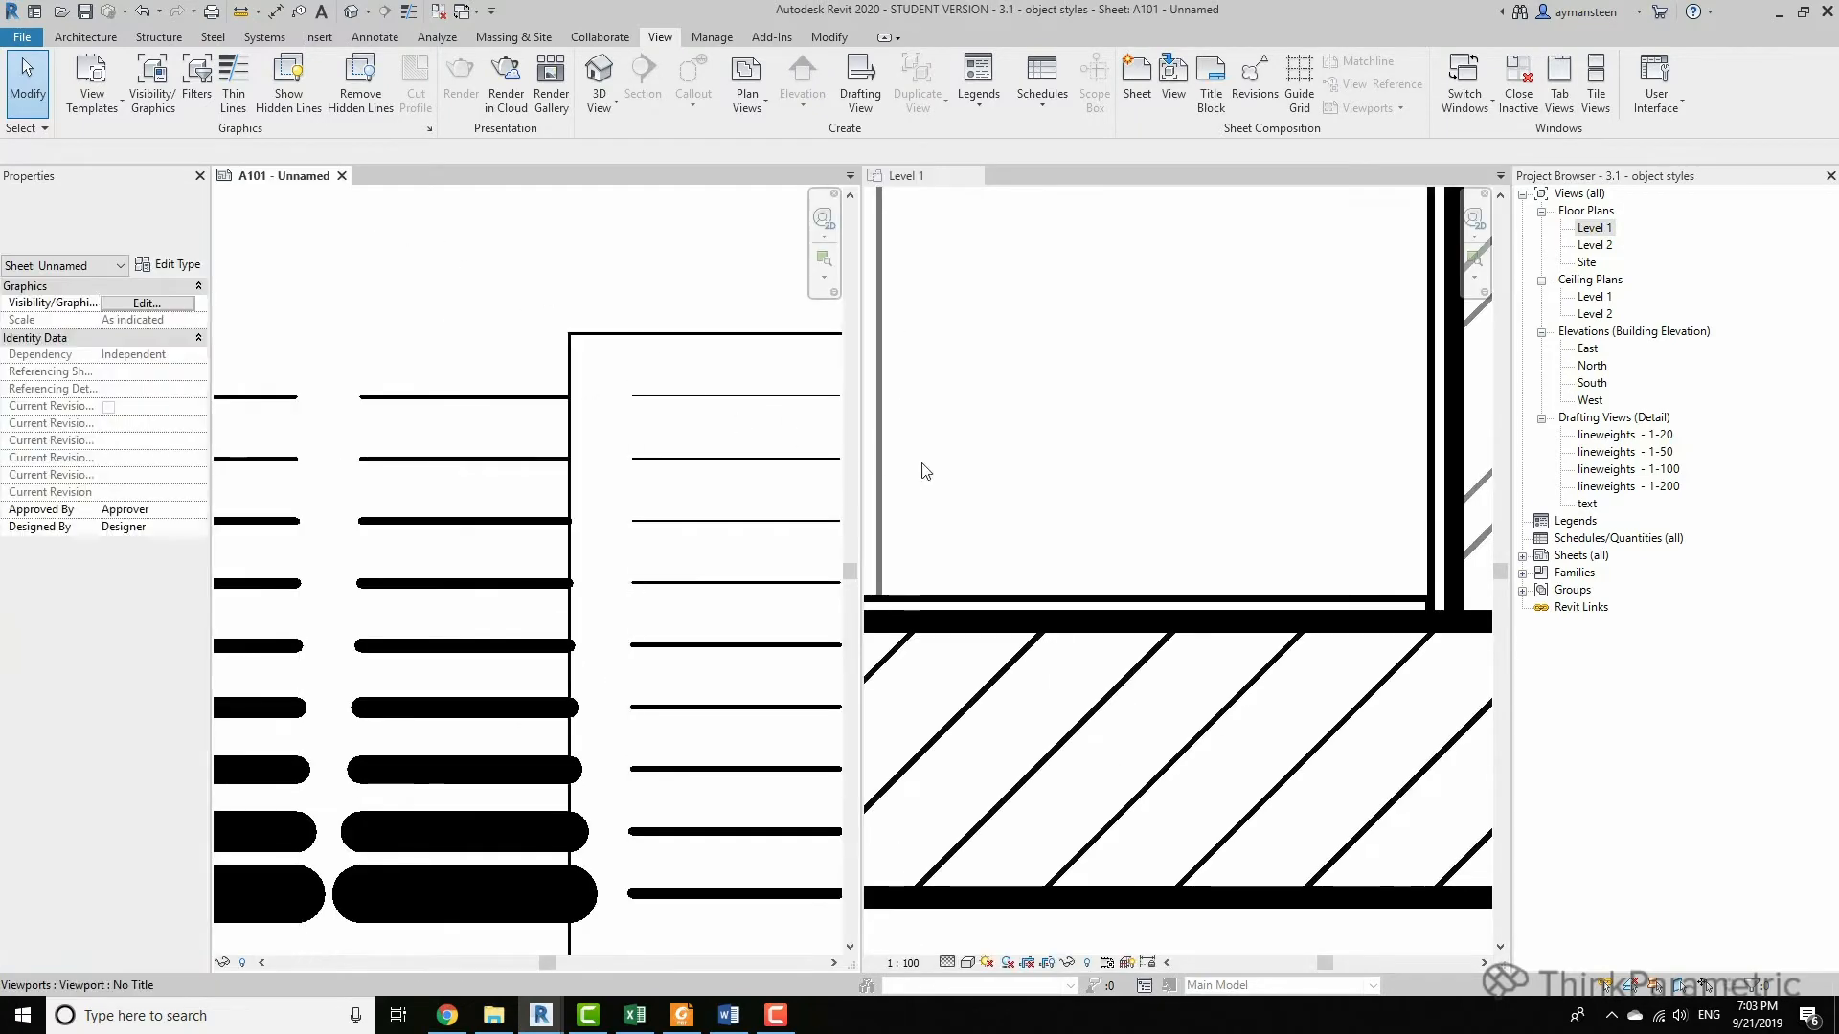
pyautogui.scroll(-5, 664, 600)
pyautogui.moveTo(633, 595); pyautogui.dragTo(429, 642, button='middle')
pyautogui.scroll(1, 440, 558)
pyautogui.scroll(-2, 1153, 571)
pyautogui.moveTo(1153, 570); pyautogui.dragTo(782, 602, button='middle')
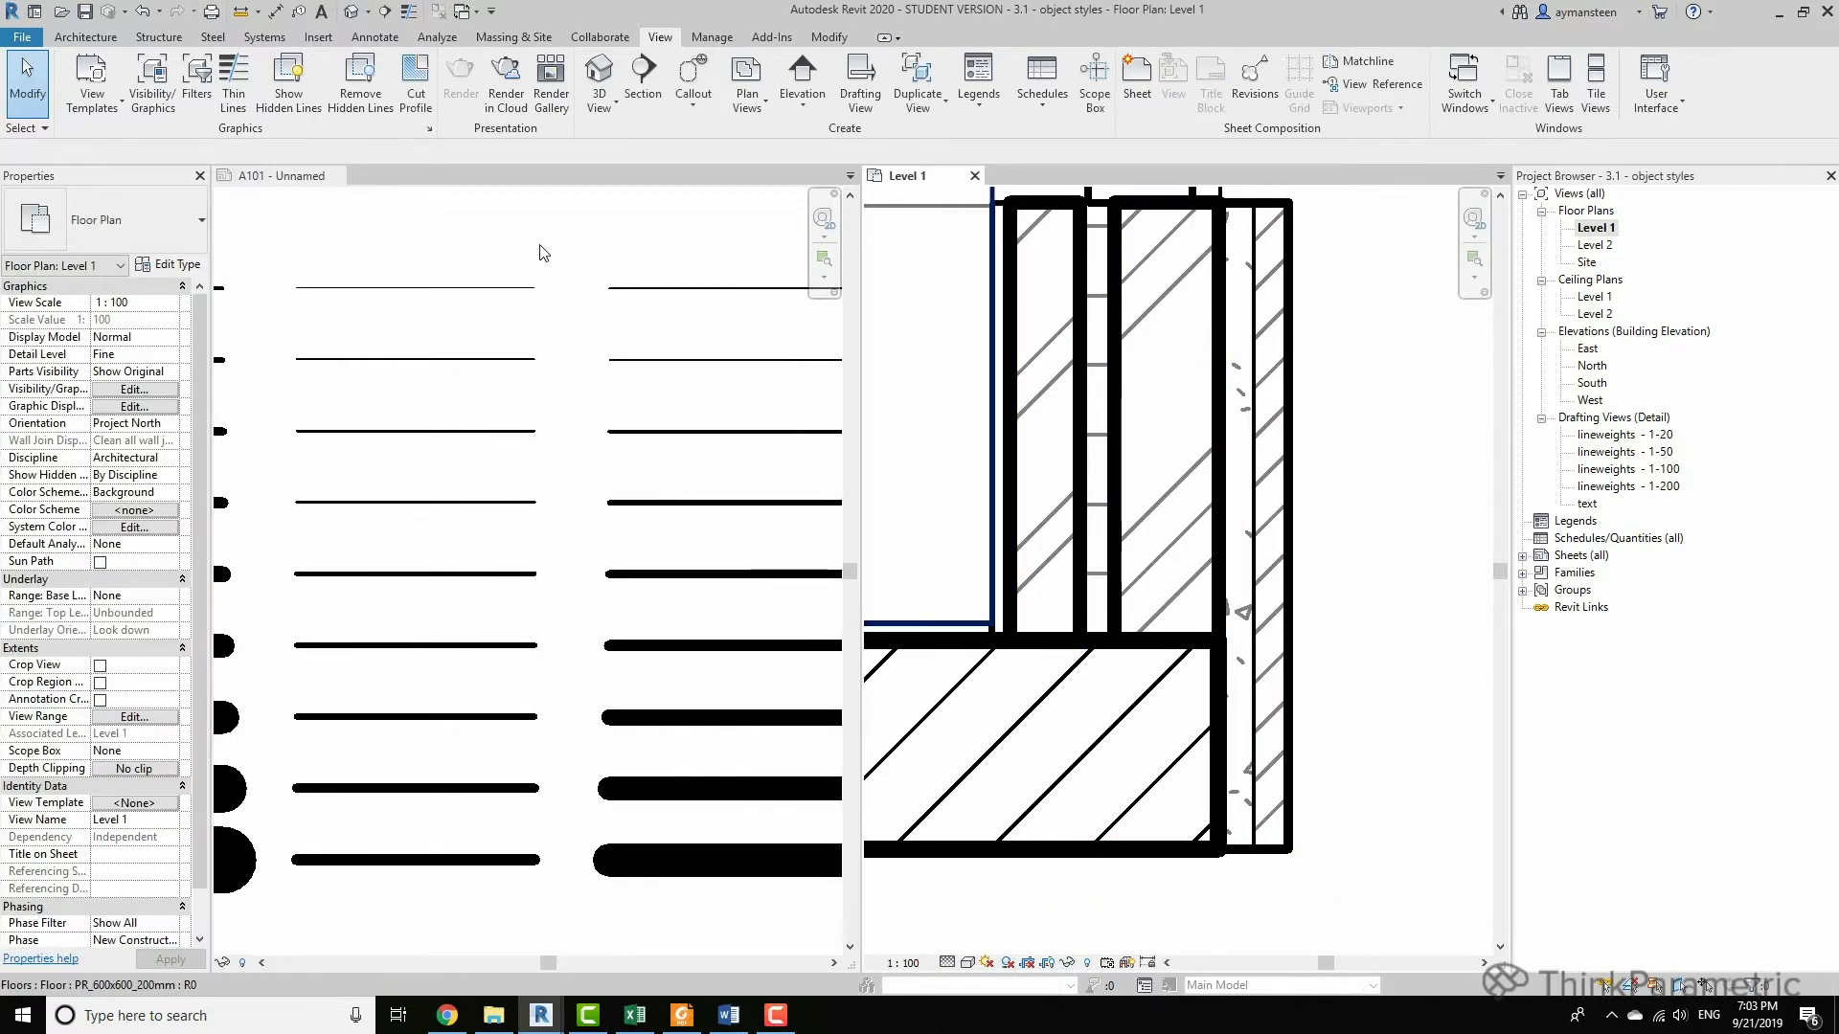
# Open the project's Line Weights settings and place the dialog clear of the tiled views.
pyautogui.click(543, 253)
pyautogui.click(711, 36)
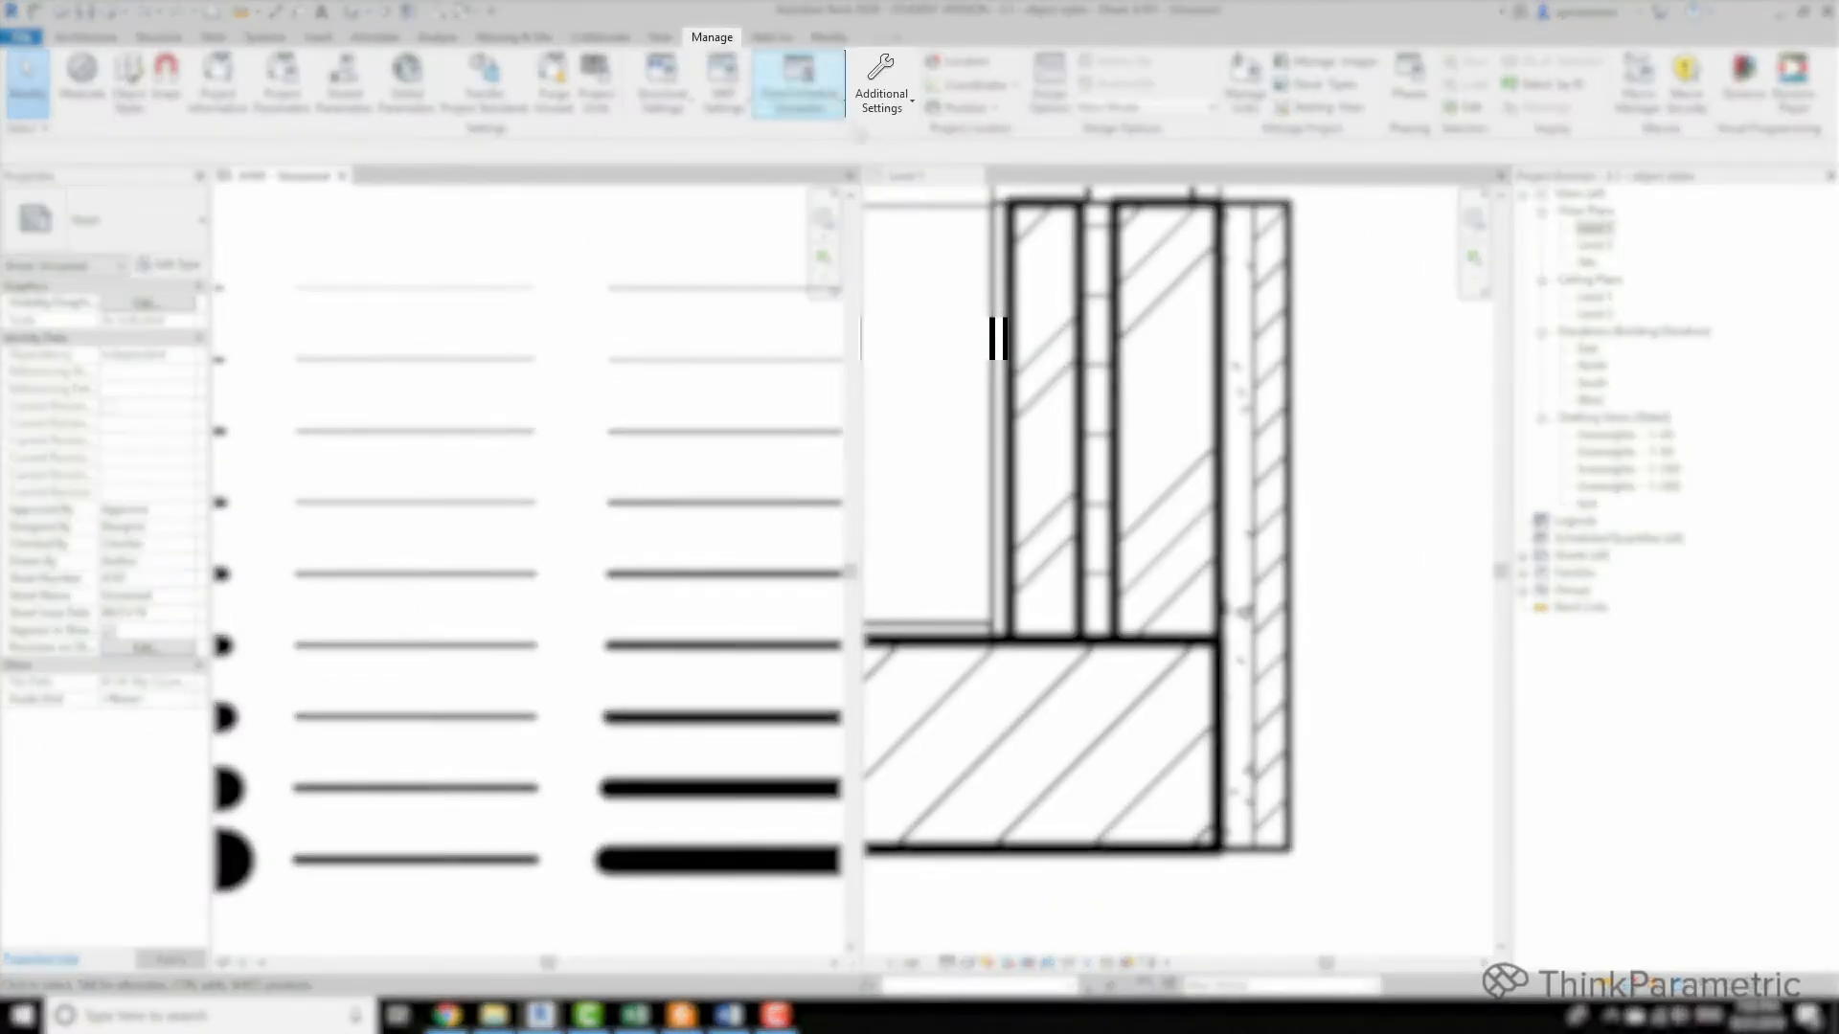
pyautogui.click(880, 106)
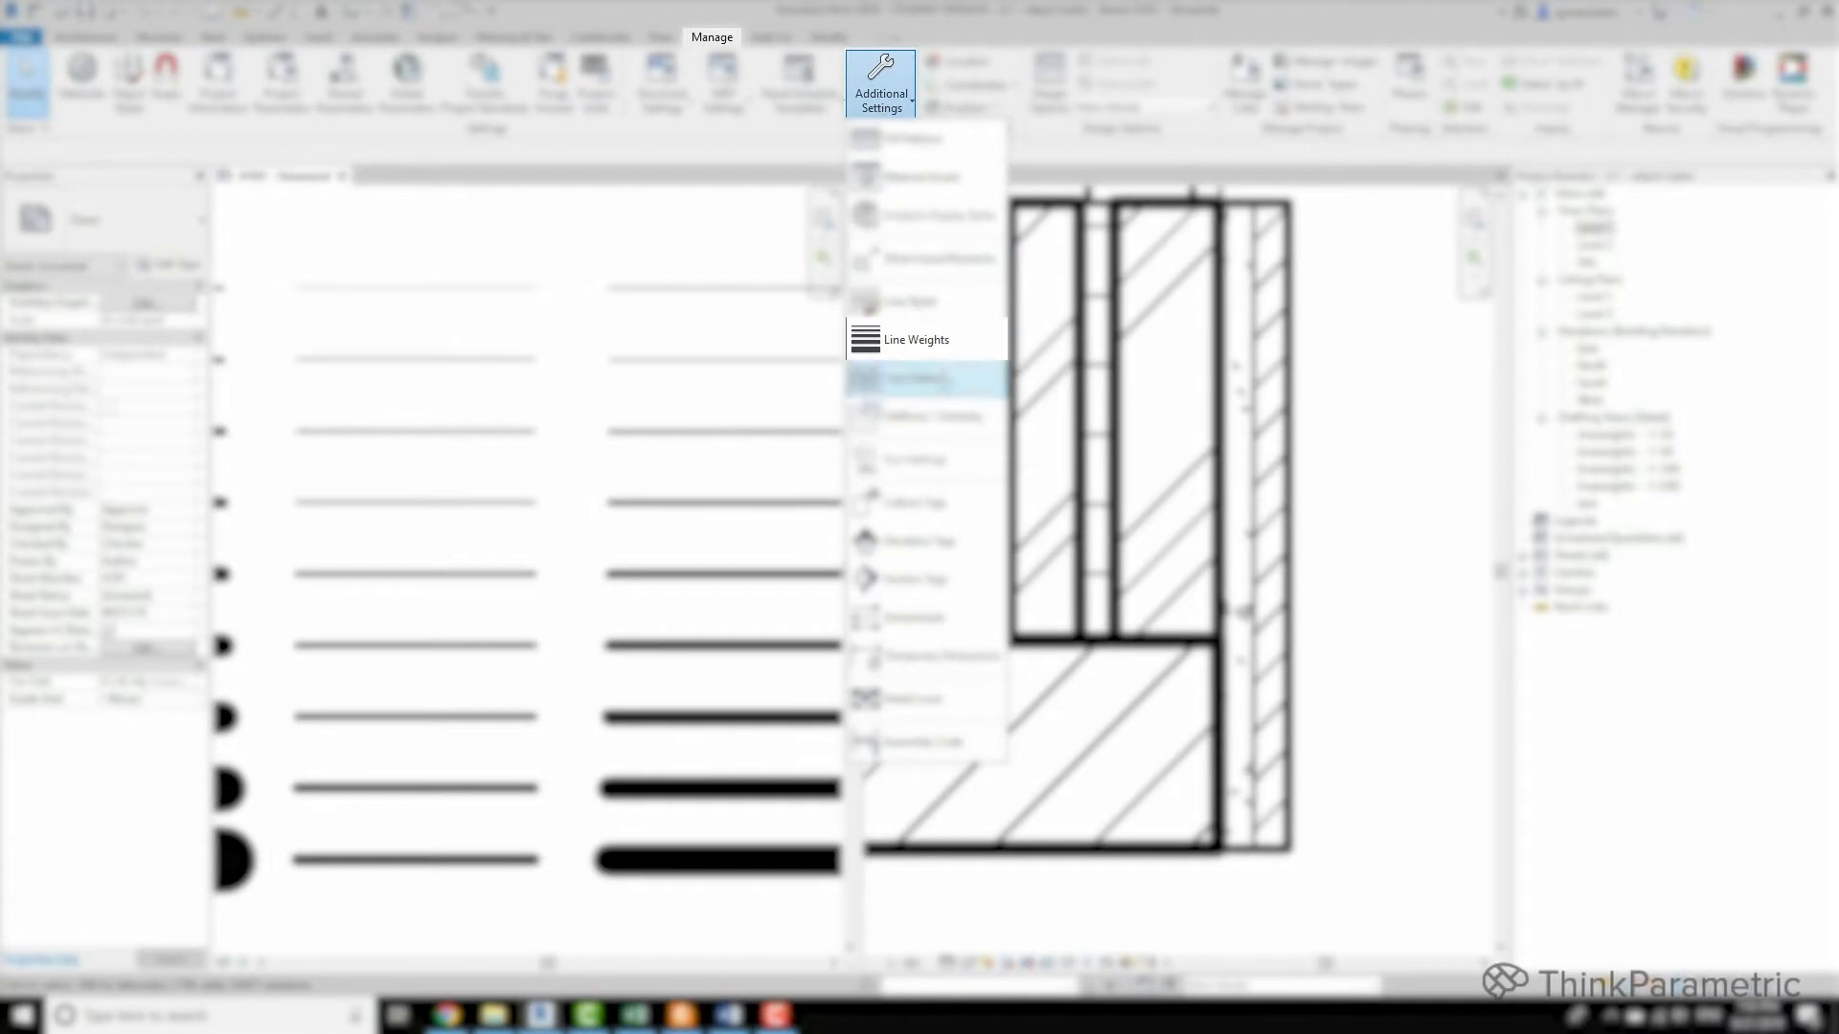
pyautogui.click(946, 355)
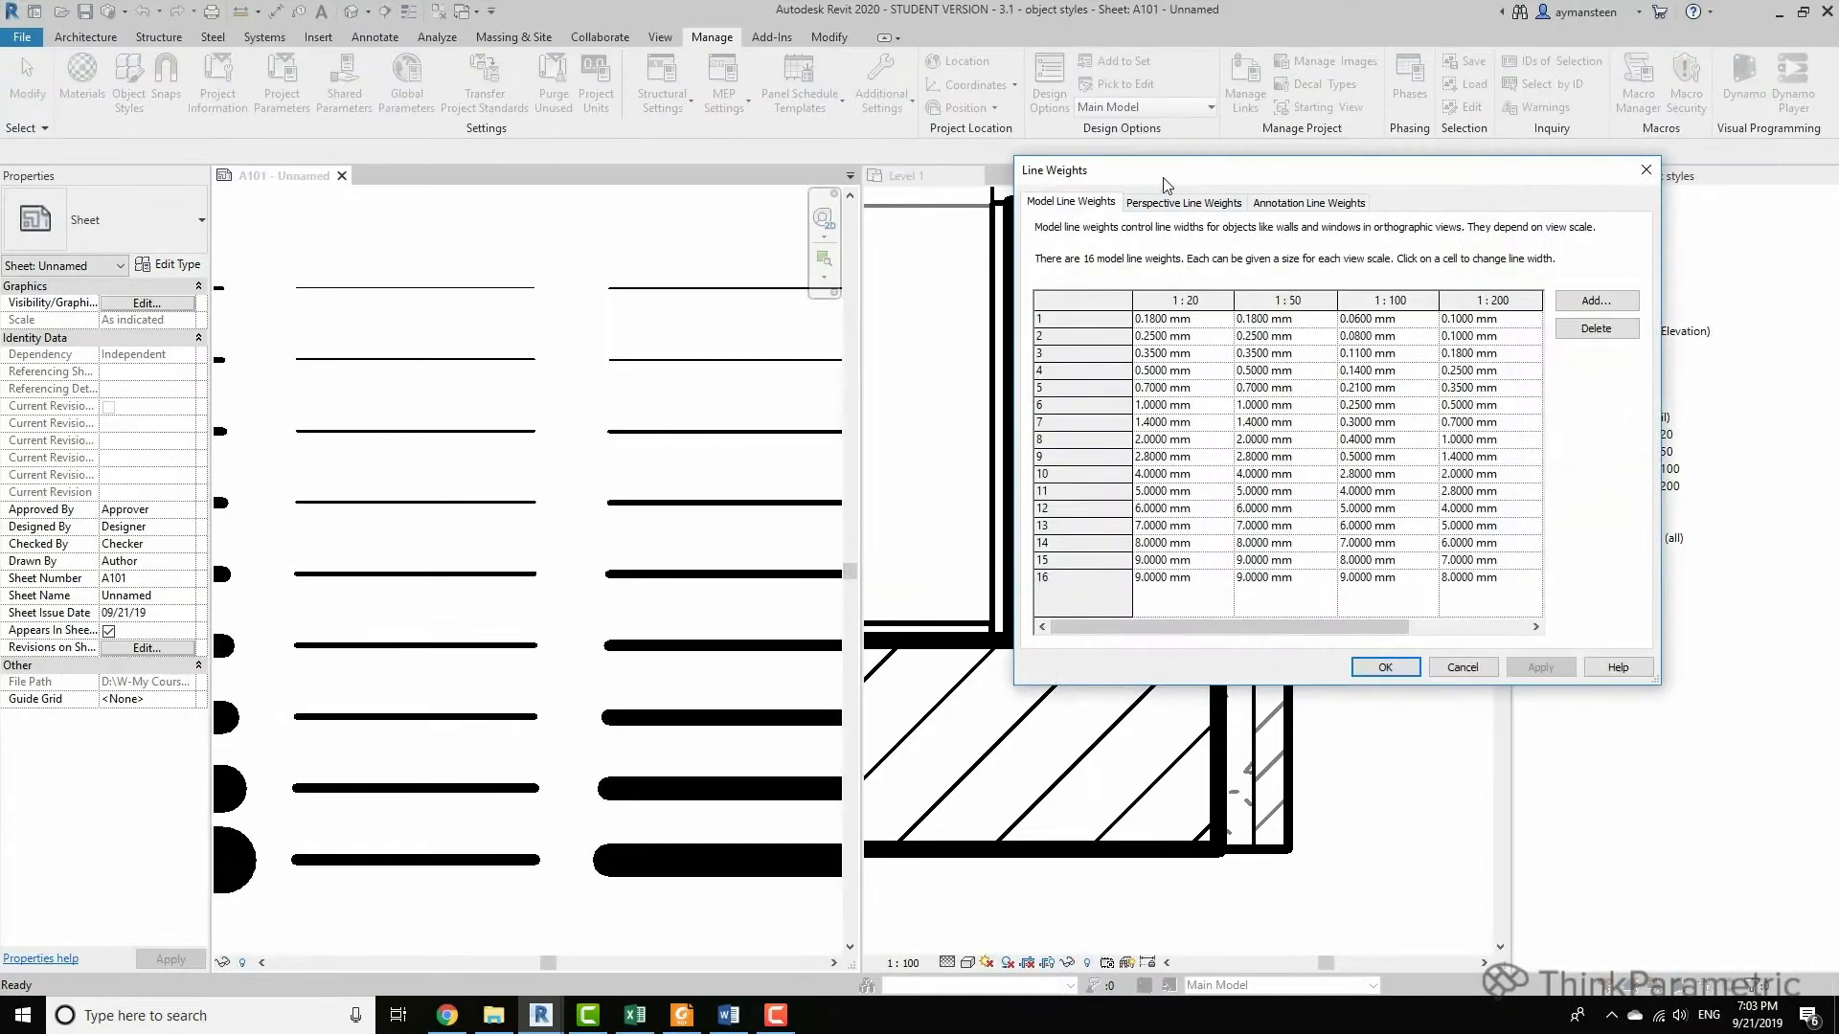
pyautogui.moveTo(1163, 179); pyautogui.dragTo(1298, 121)
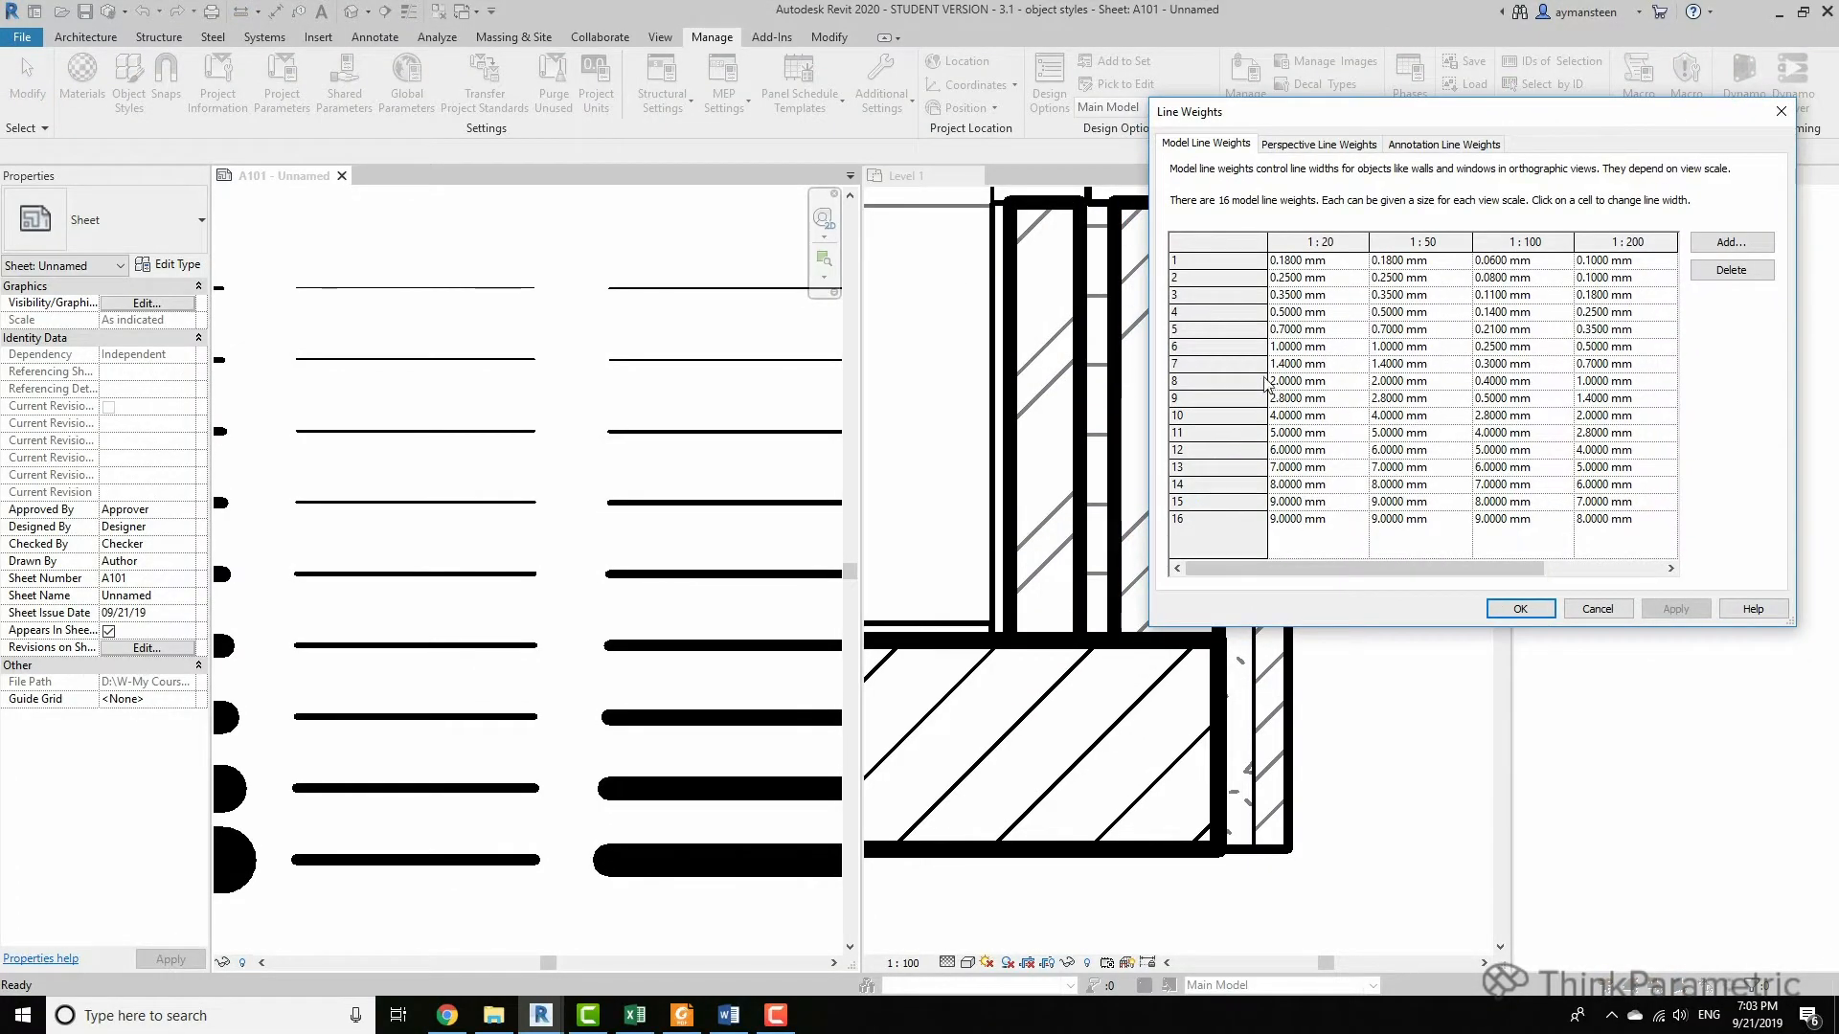
# Set the 1:100 width of model line weight 6 to 0.2 mm and apply the change.
pyautogui.moveTo(1318, 344); pyautogui.dragTo(1535, 352)
pyautogui.click(1540, 352)
pyautogui.write('0.2')
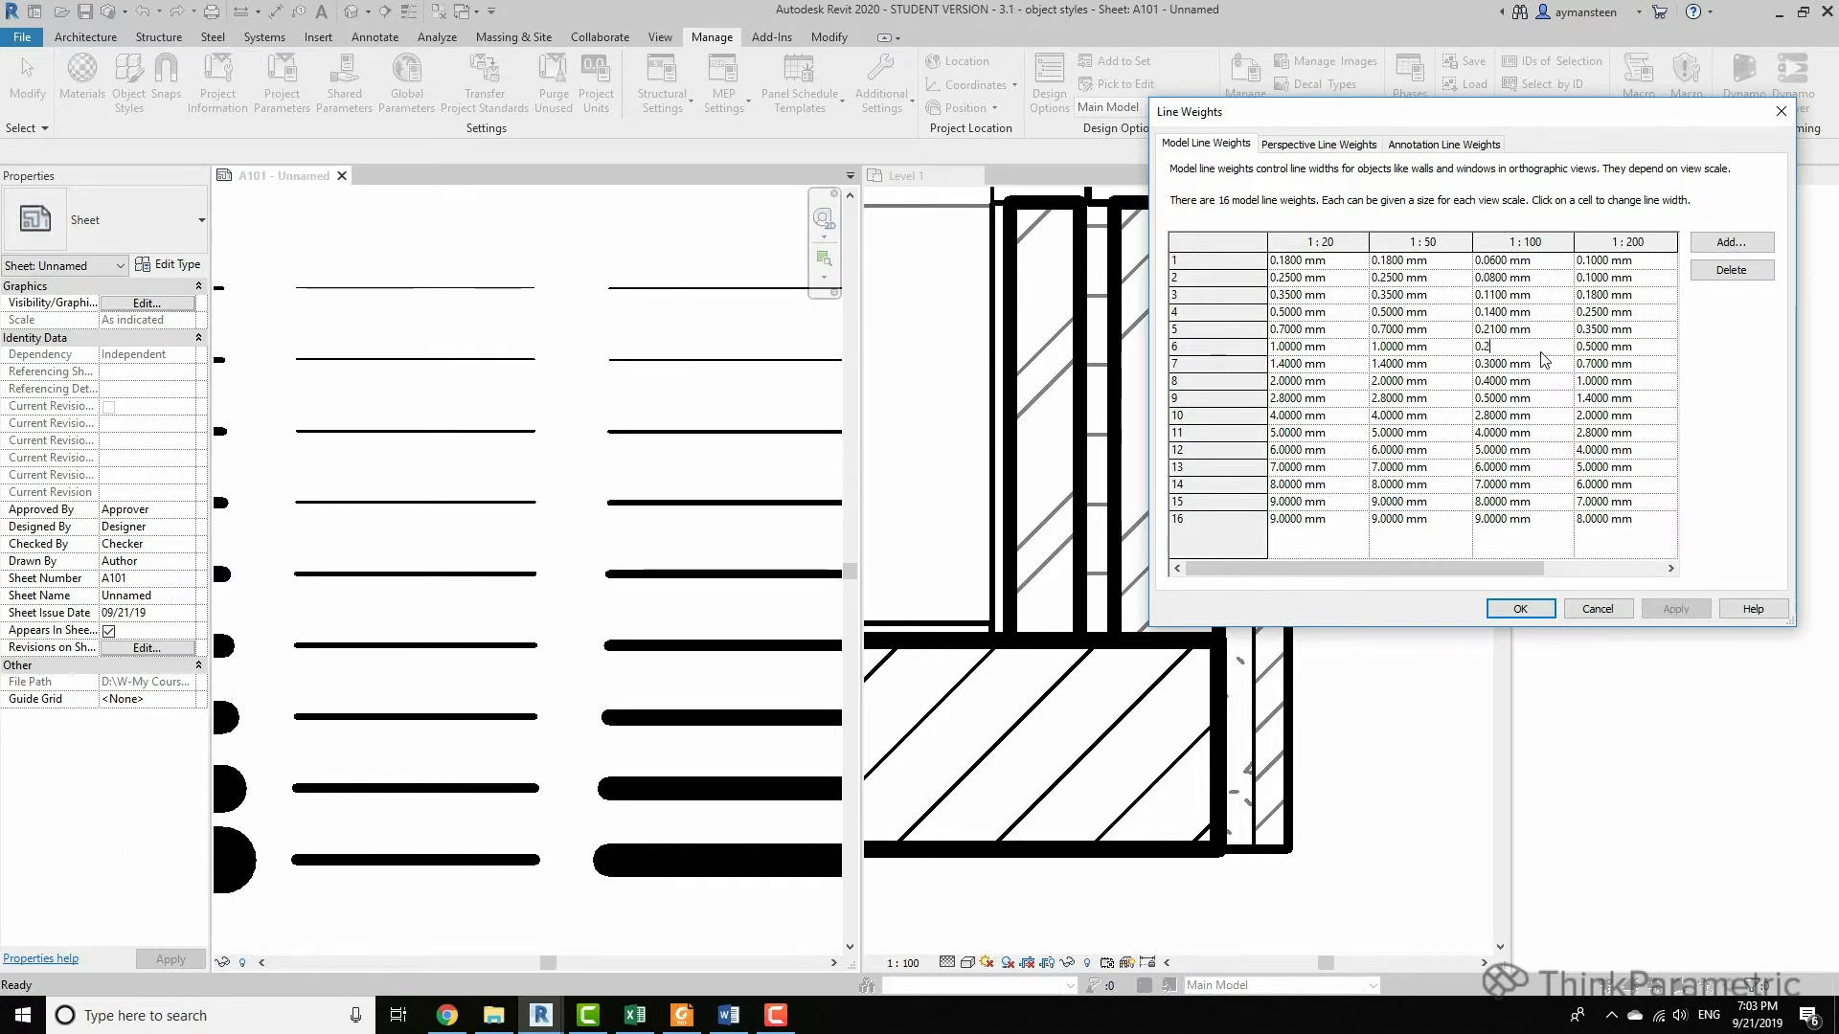
pyautogui.press('Tab')
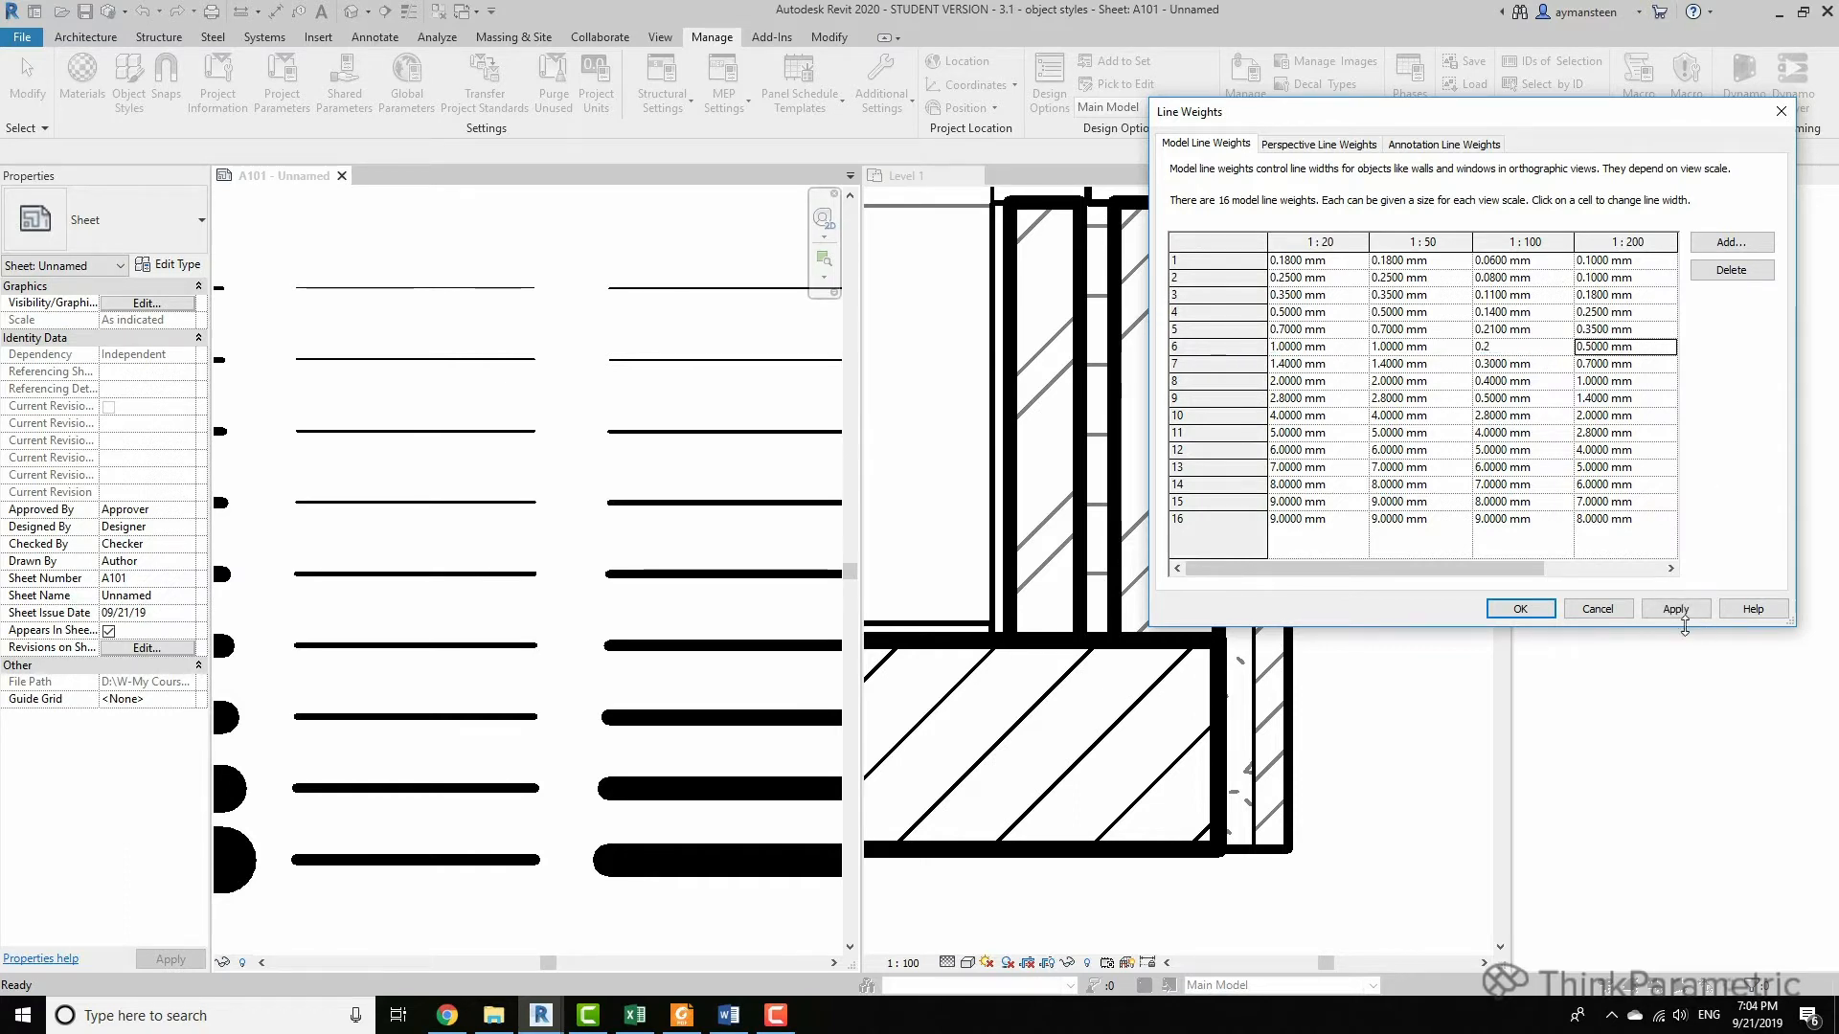
pyautogui.click(1679, 613)
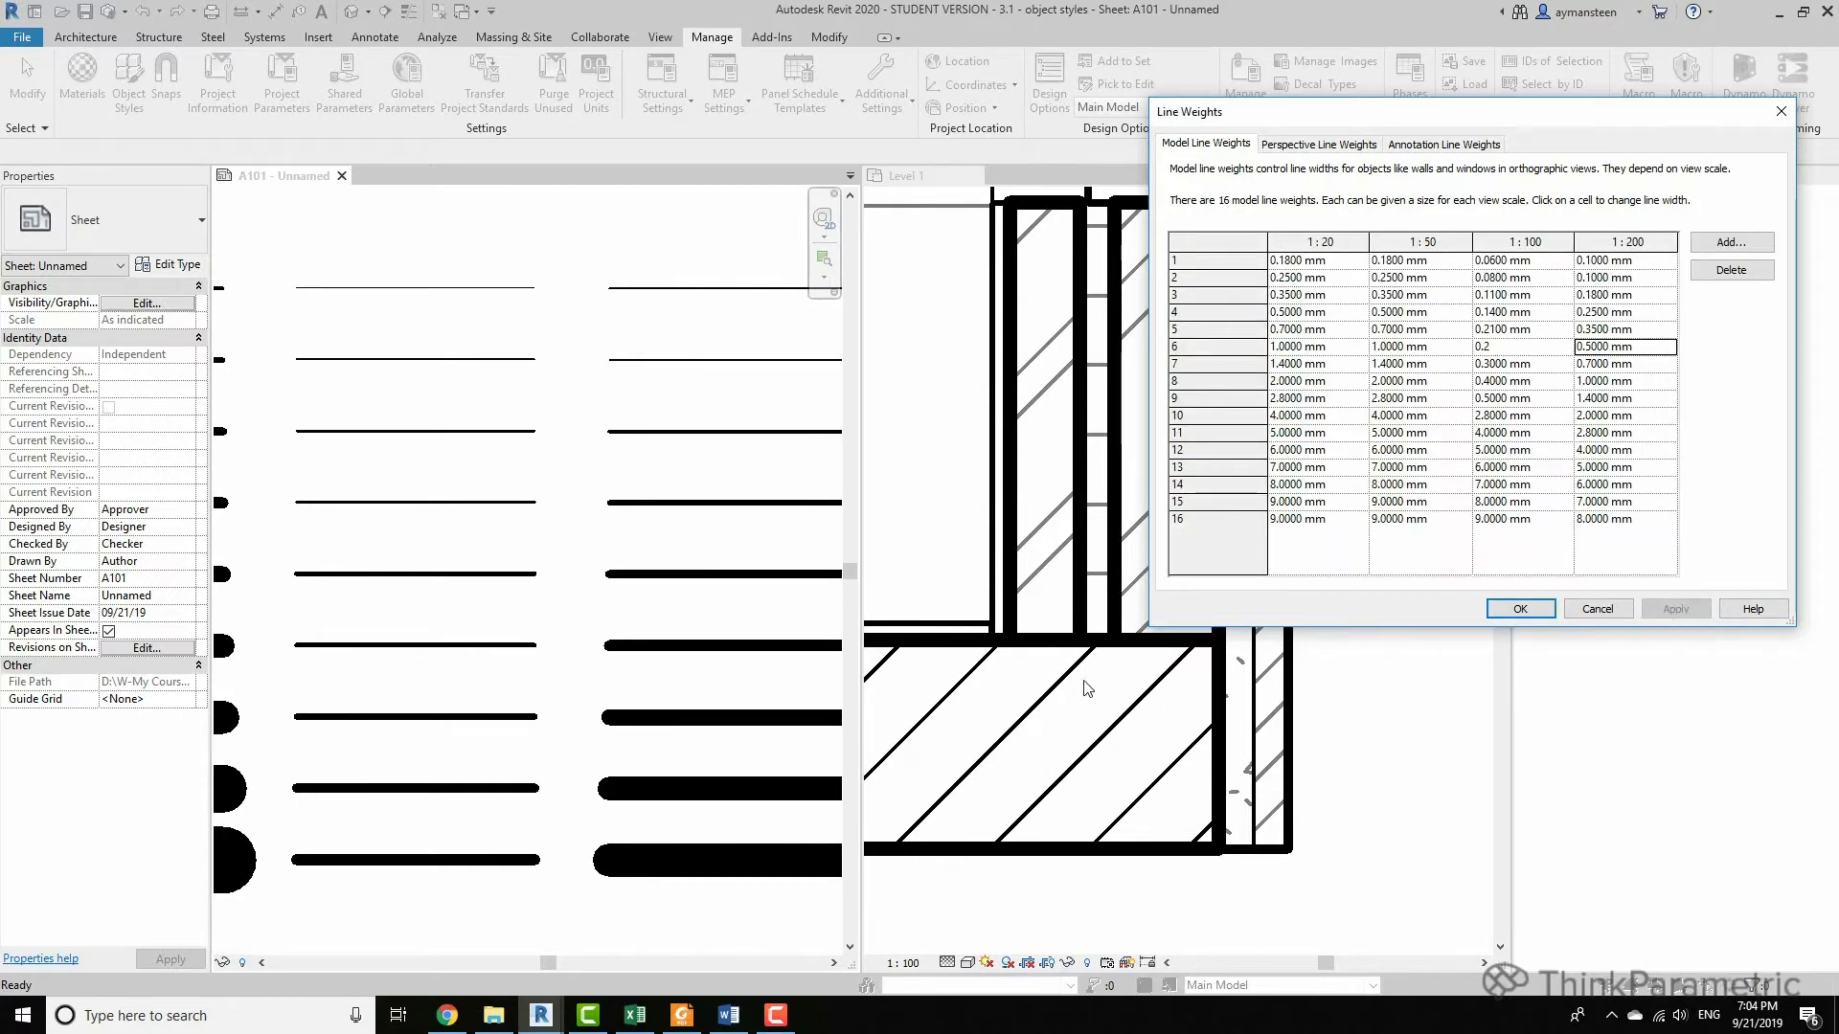
pyautogui.click(1521, 368)
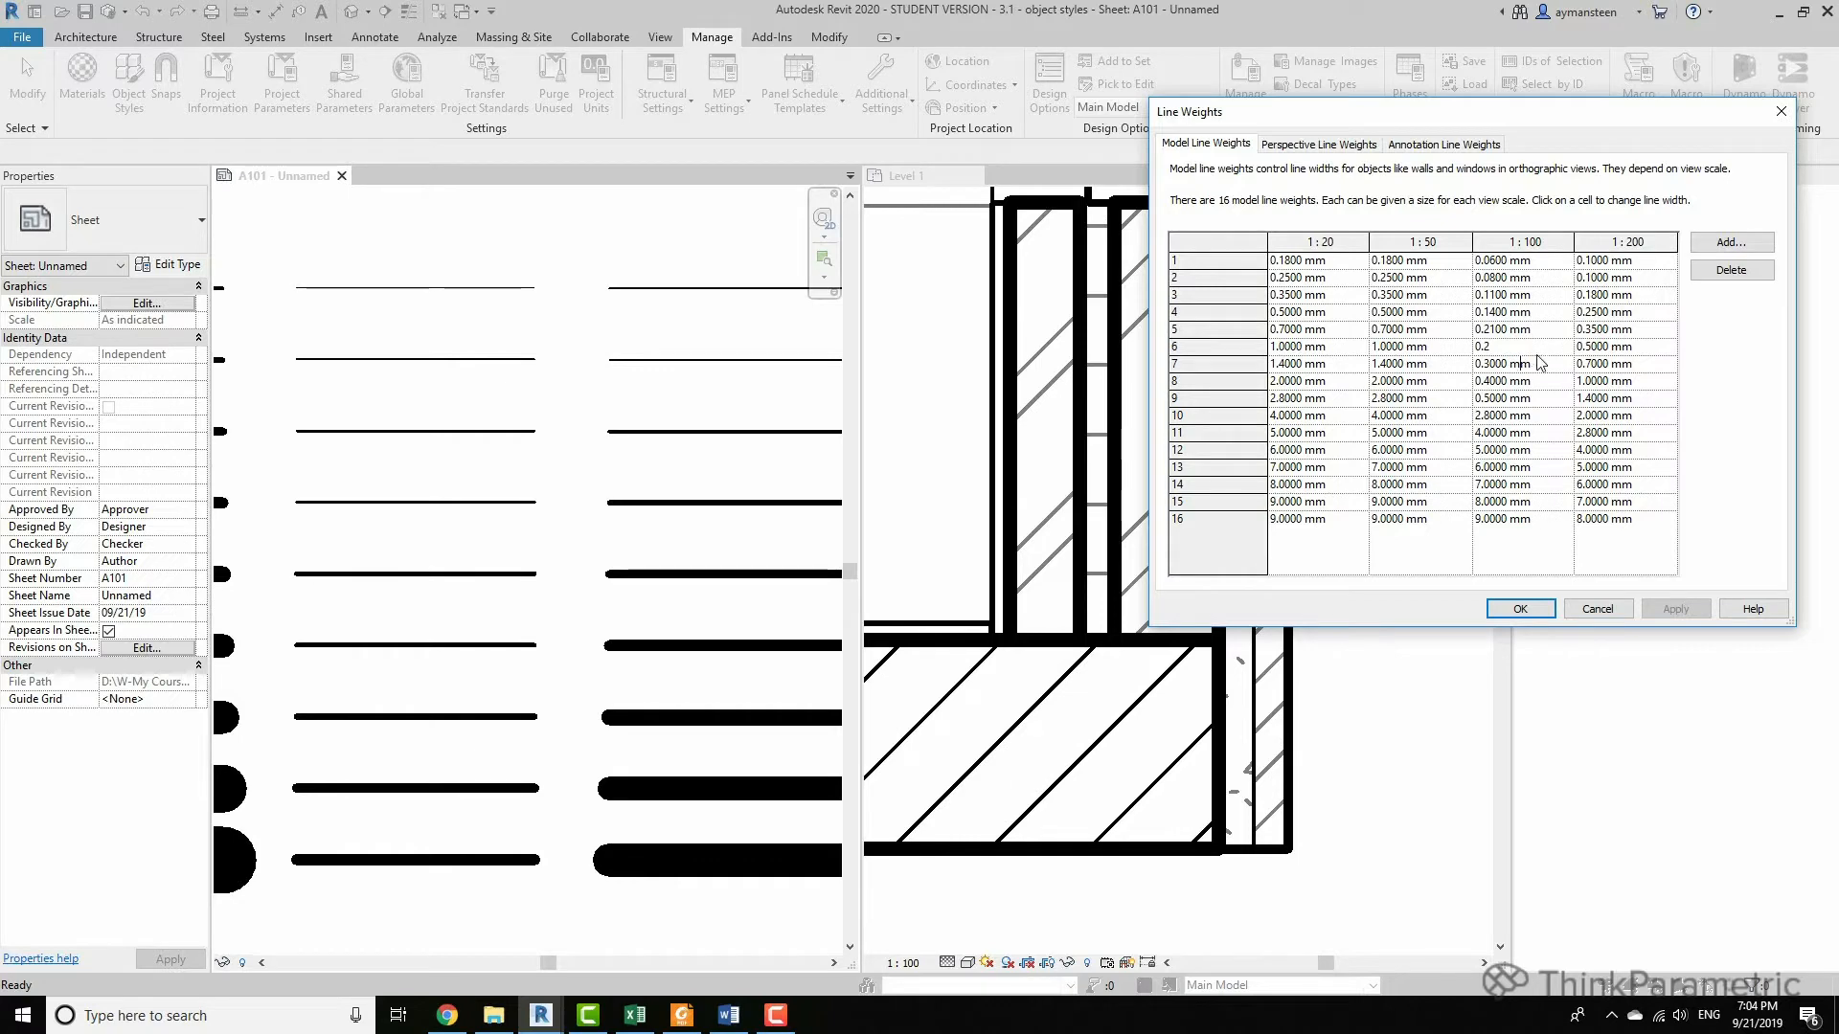
pyautogui.click(1537, 349)
pyautogui.click(1520, 609)
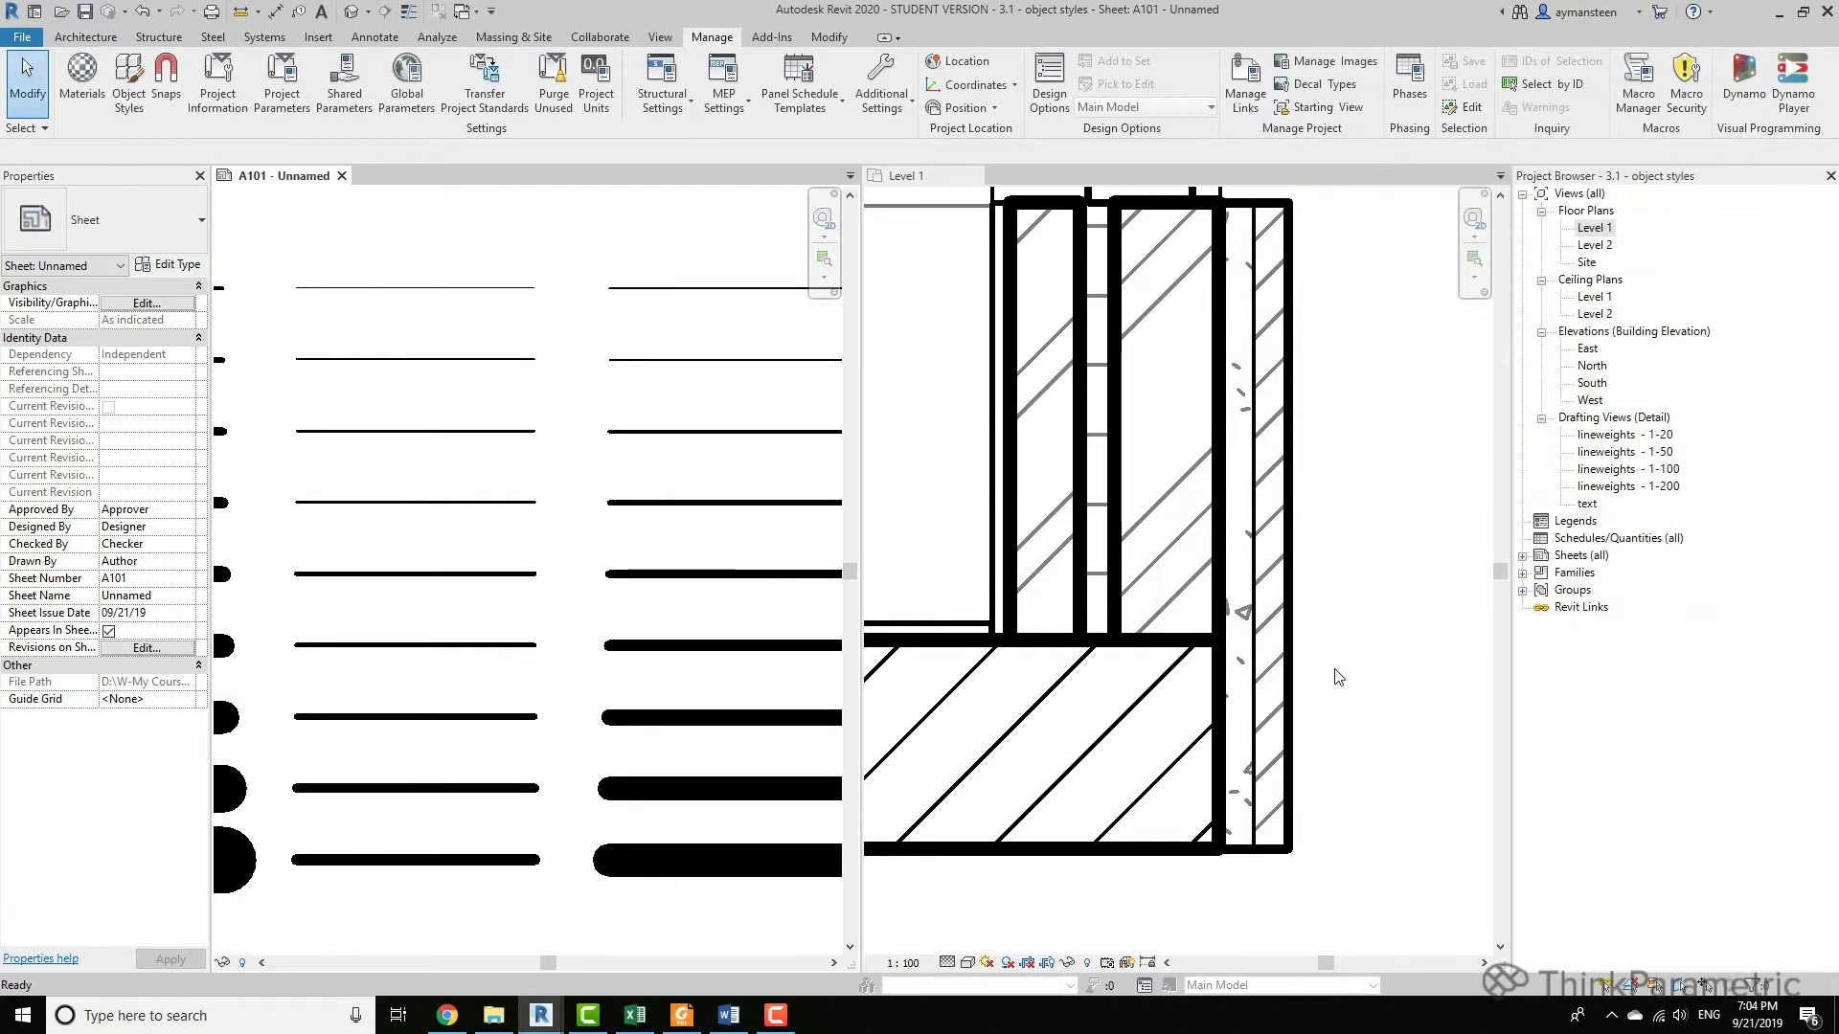
# Change the Level 1 plan's view scale to 1:50 and examine the wall corner's cut lines.
pyautogui.click(1338, 677)
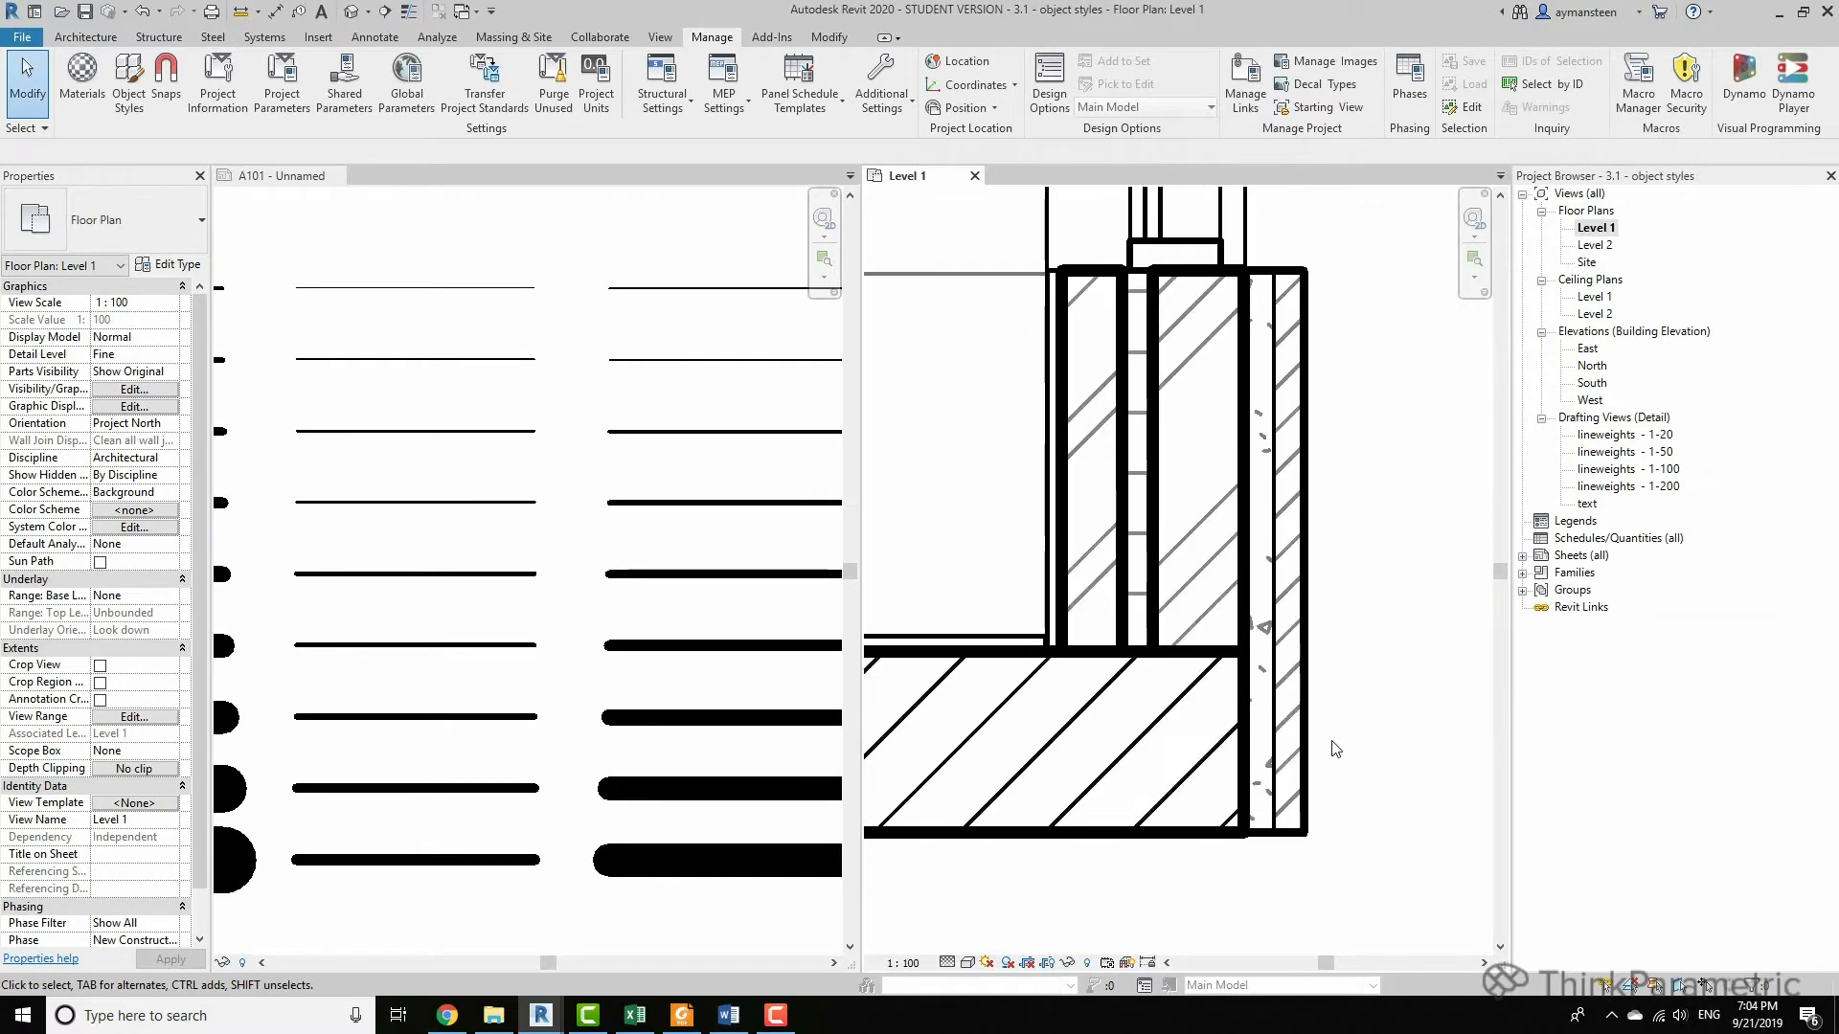
pyautogui.scroll(-2, 1310, 584)
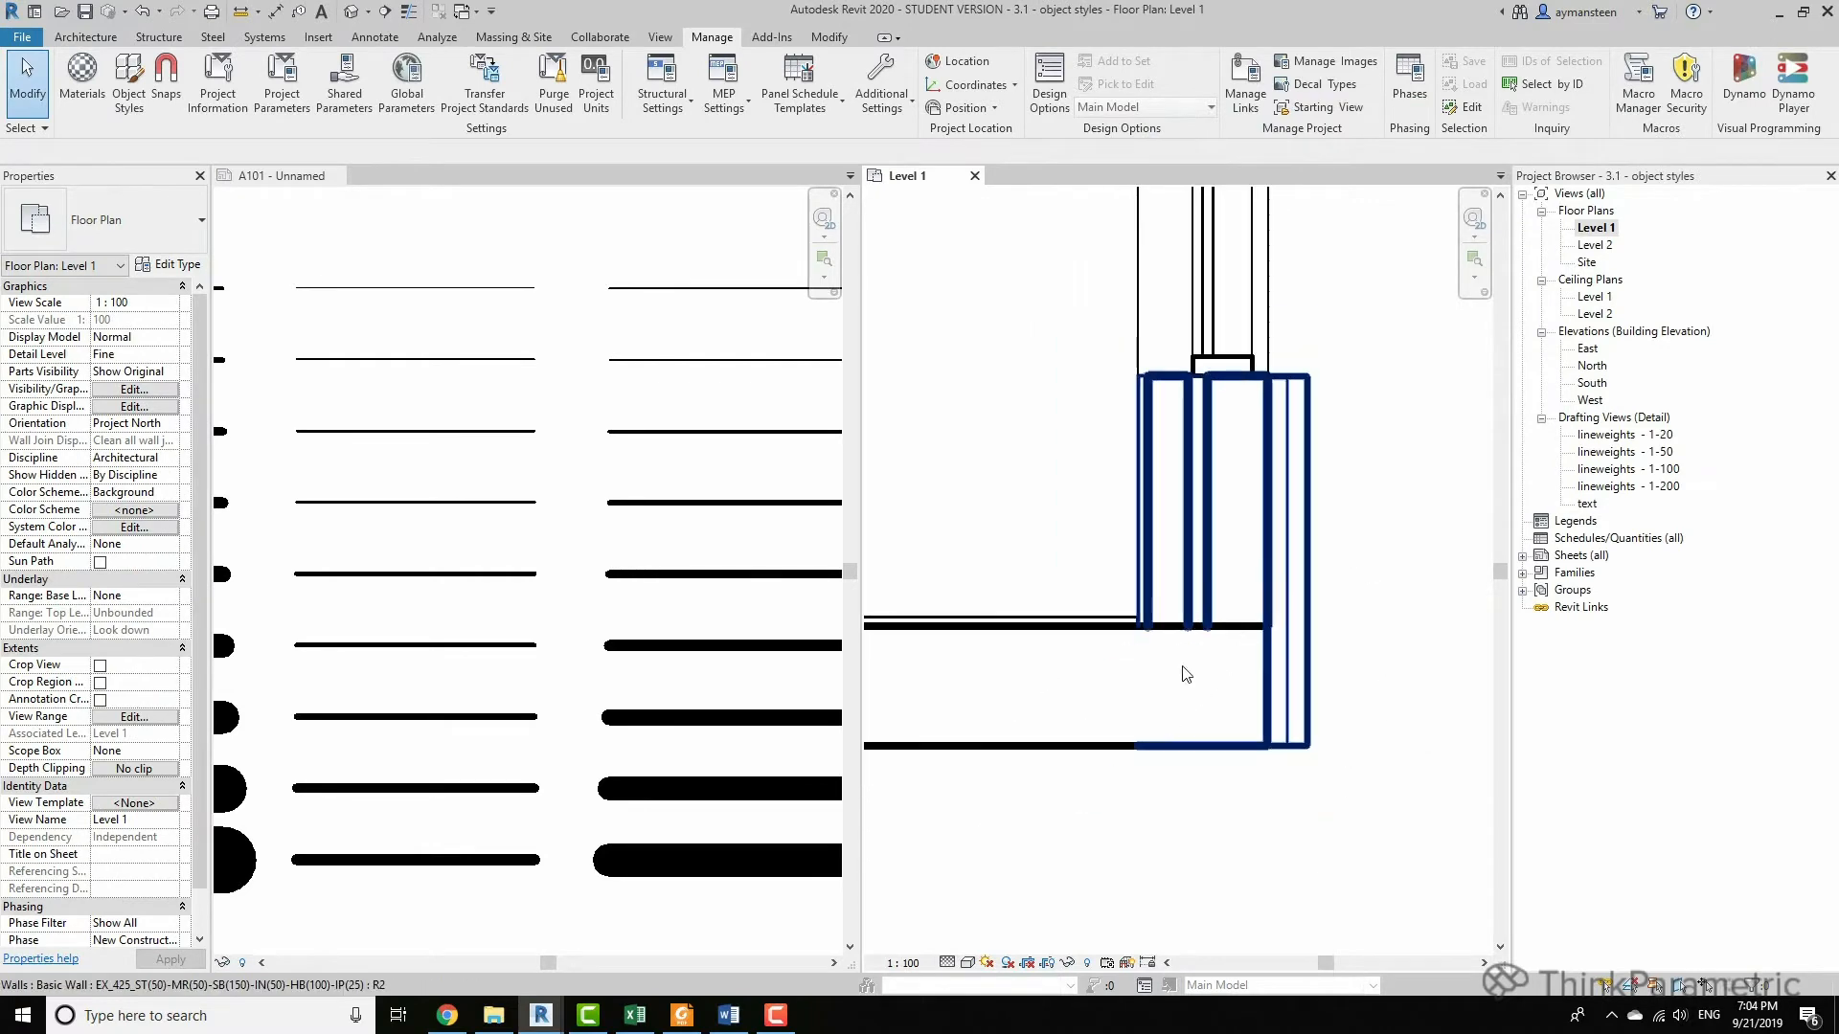
pyautogui.click(905, 963)
pyautogui.click(919, 819)
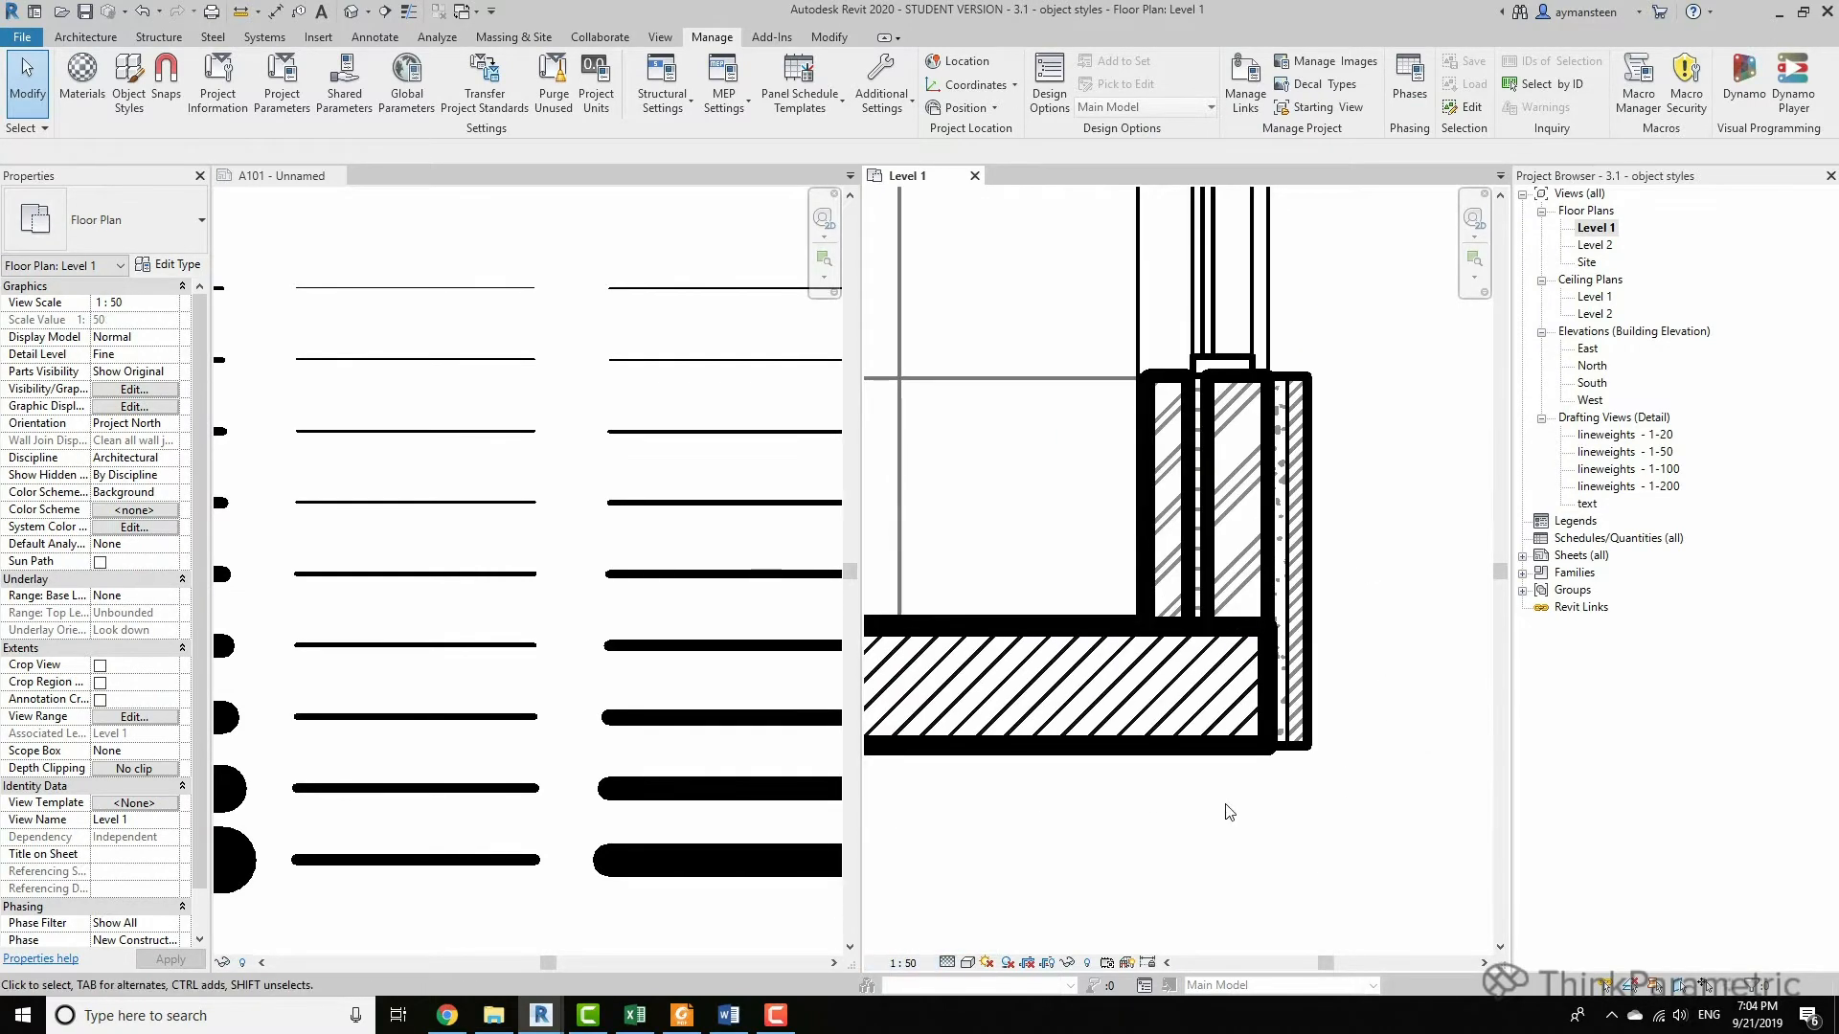
pyautogui.scroll(2, 1291, 553)
pyautogui.moveTo(1364, 721); pyautogui.dragTo(1389, 718, button='middle')
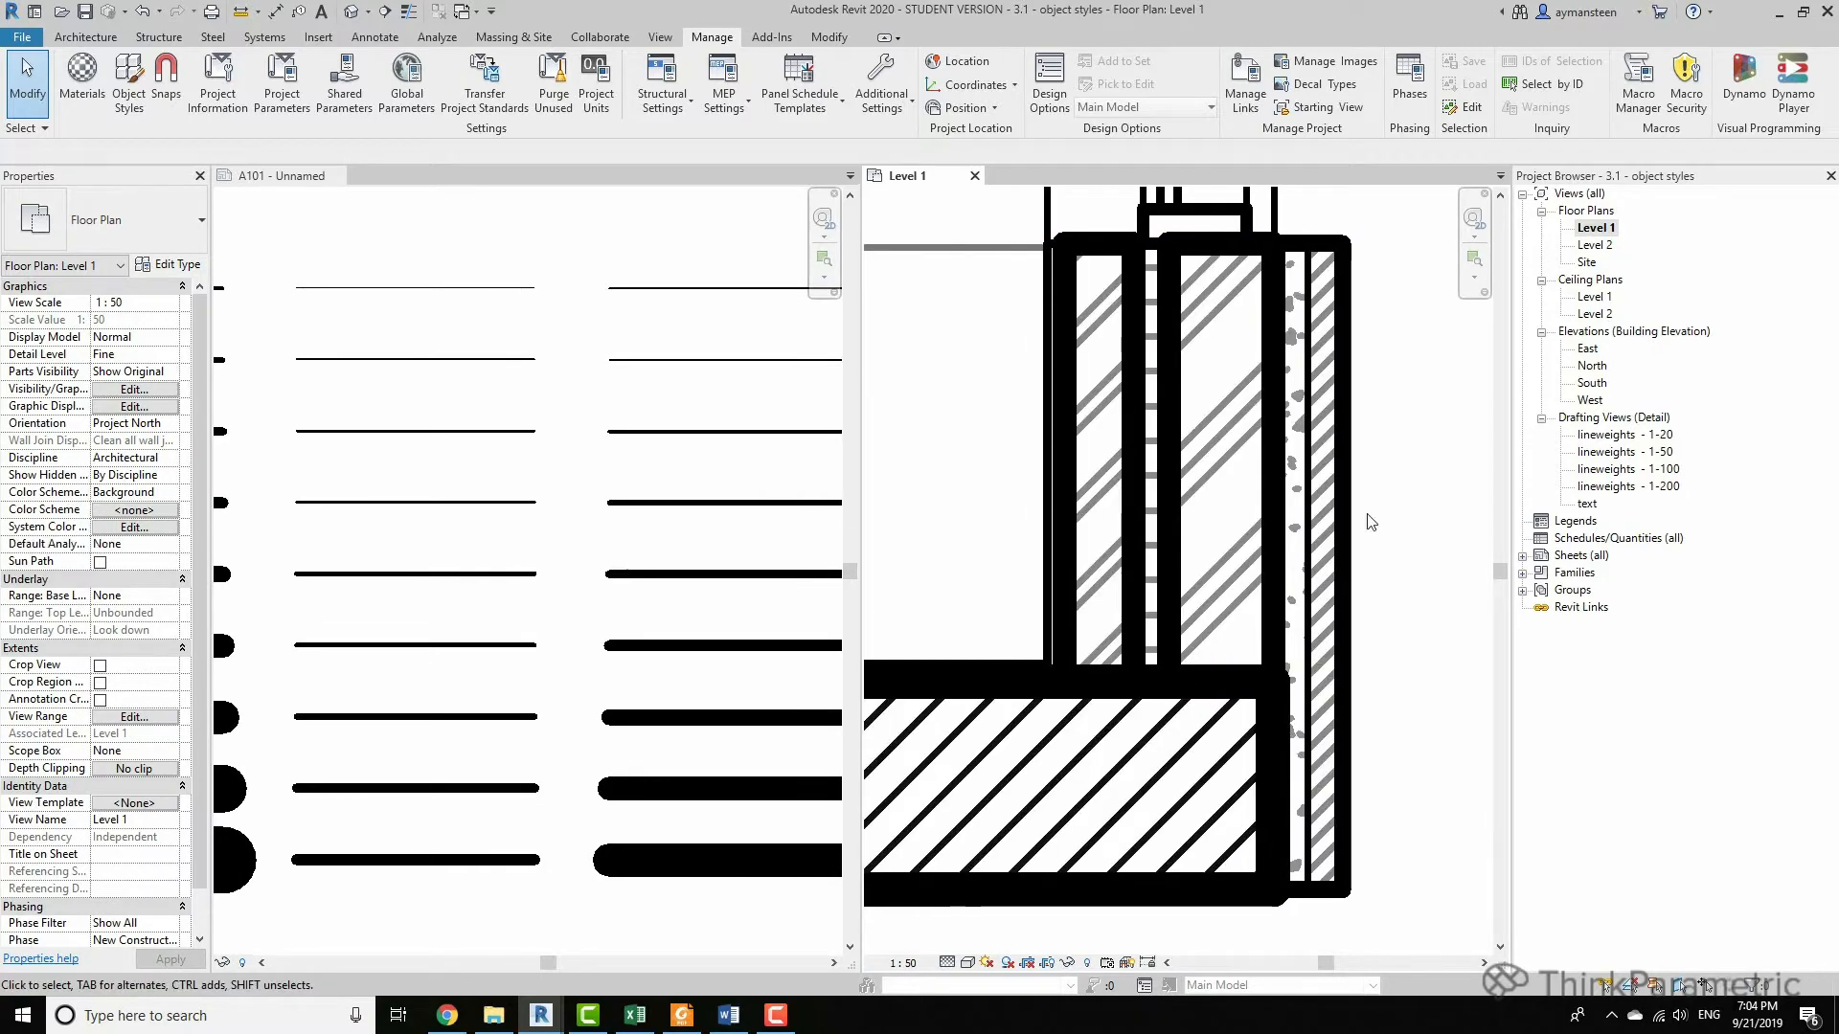
pyautogui.moveTo(1367, 857); pyautogui.dragTo(1393, 844, button='middle')
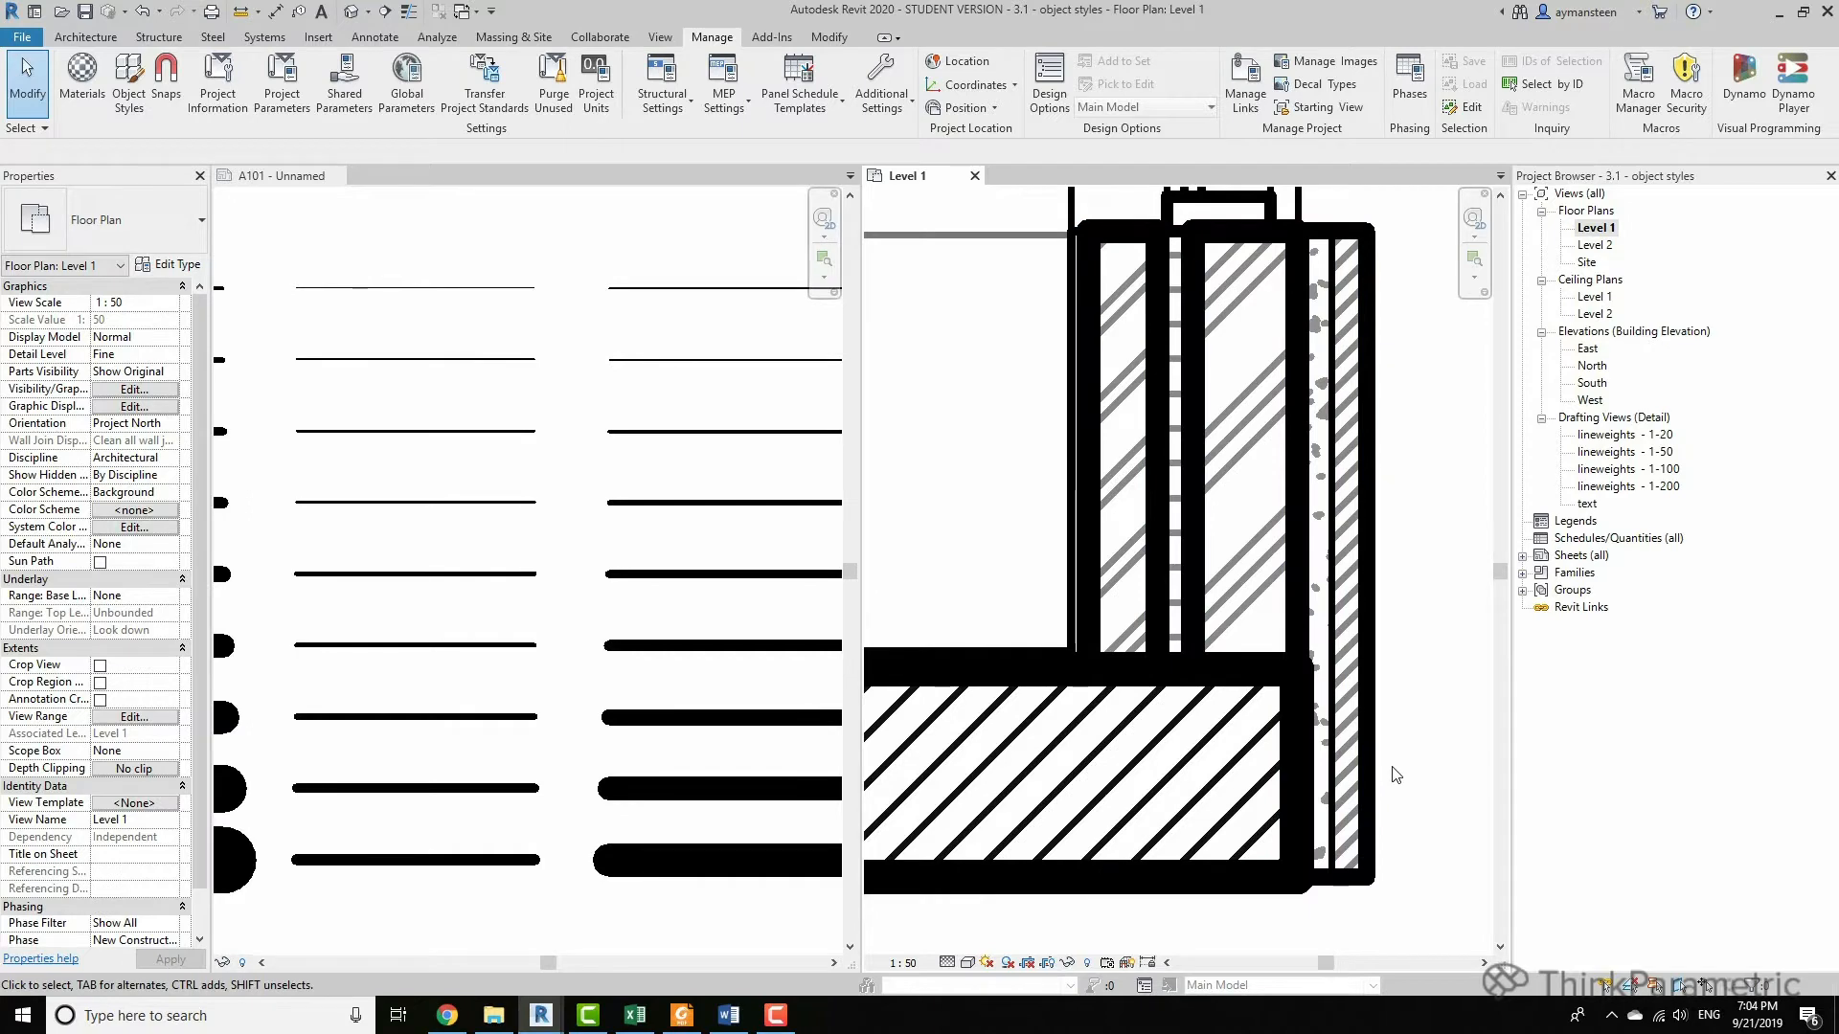
# Frame the next group of line samples on sheet A101 and reopen Line Weights, resized and placed clear of the wall corner.
pyautogui.scroll(-5, 439, 776)
pyautogui.scroll(5, 439, 794)
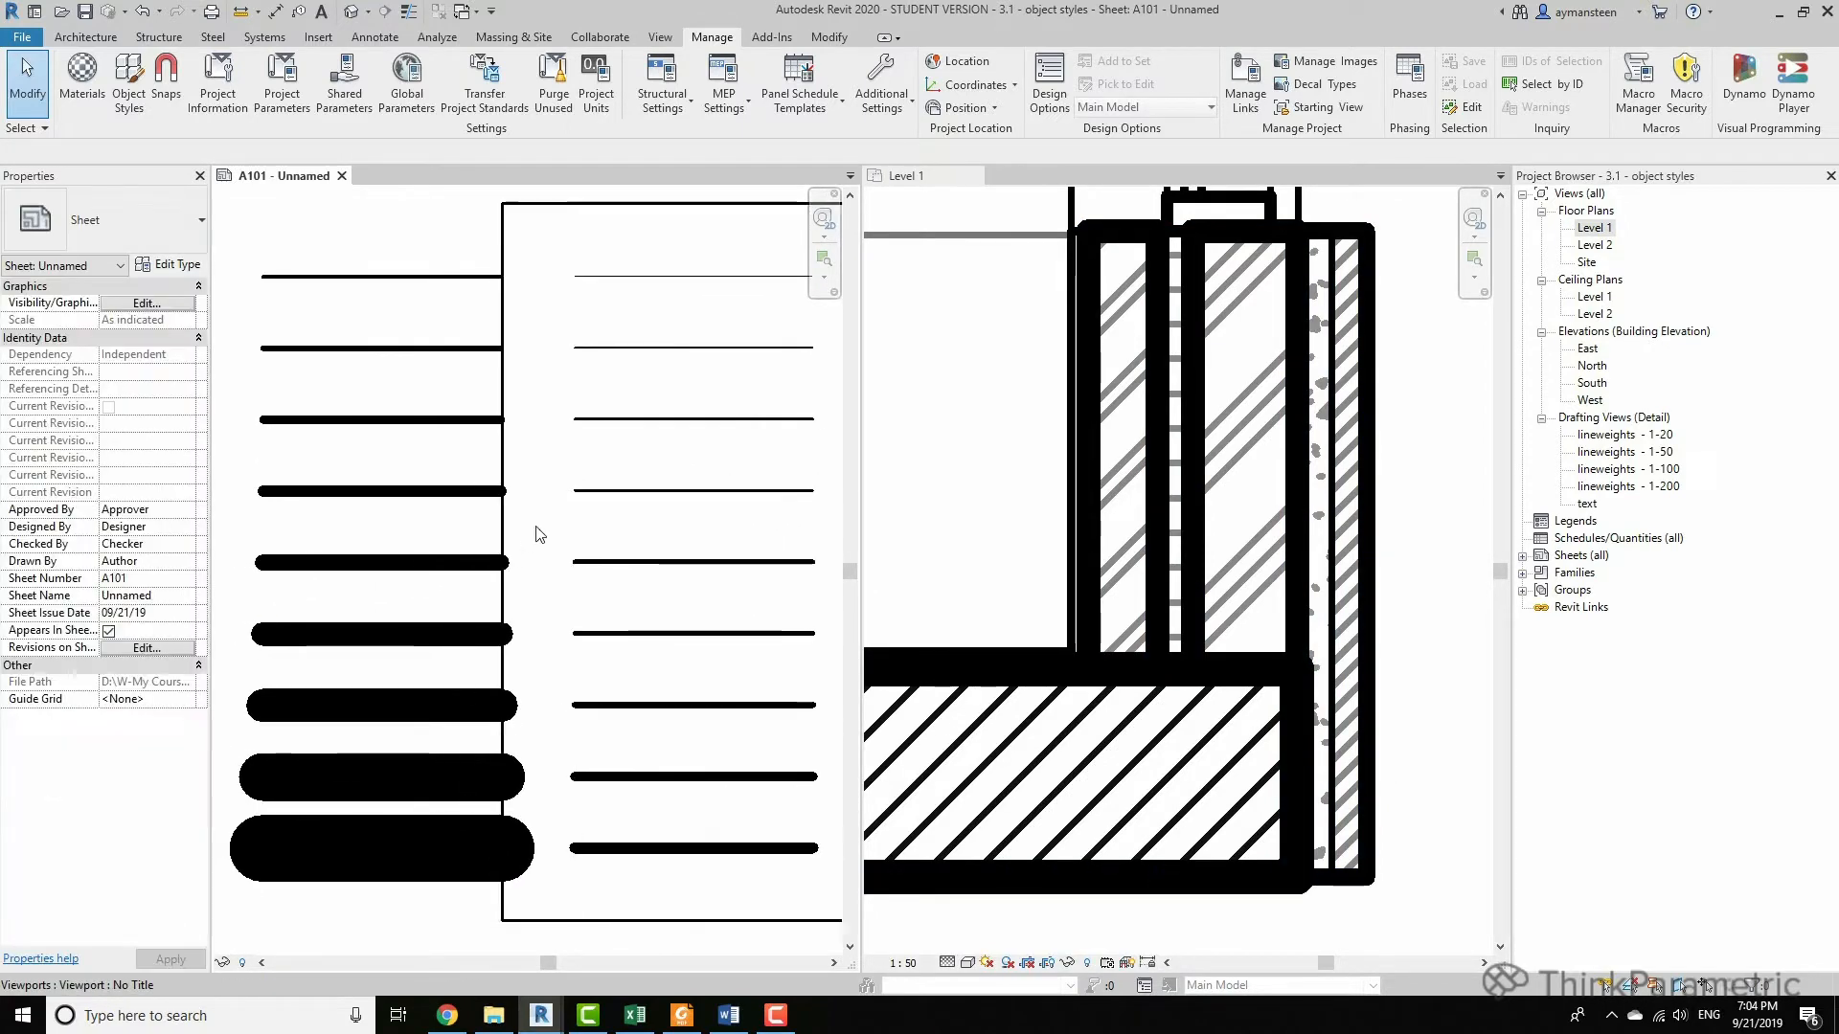
pyautogui.click(881, 91)
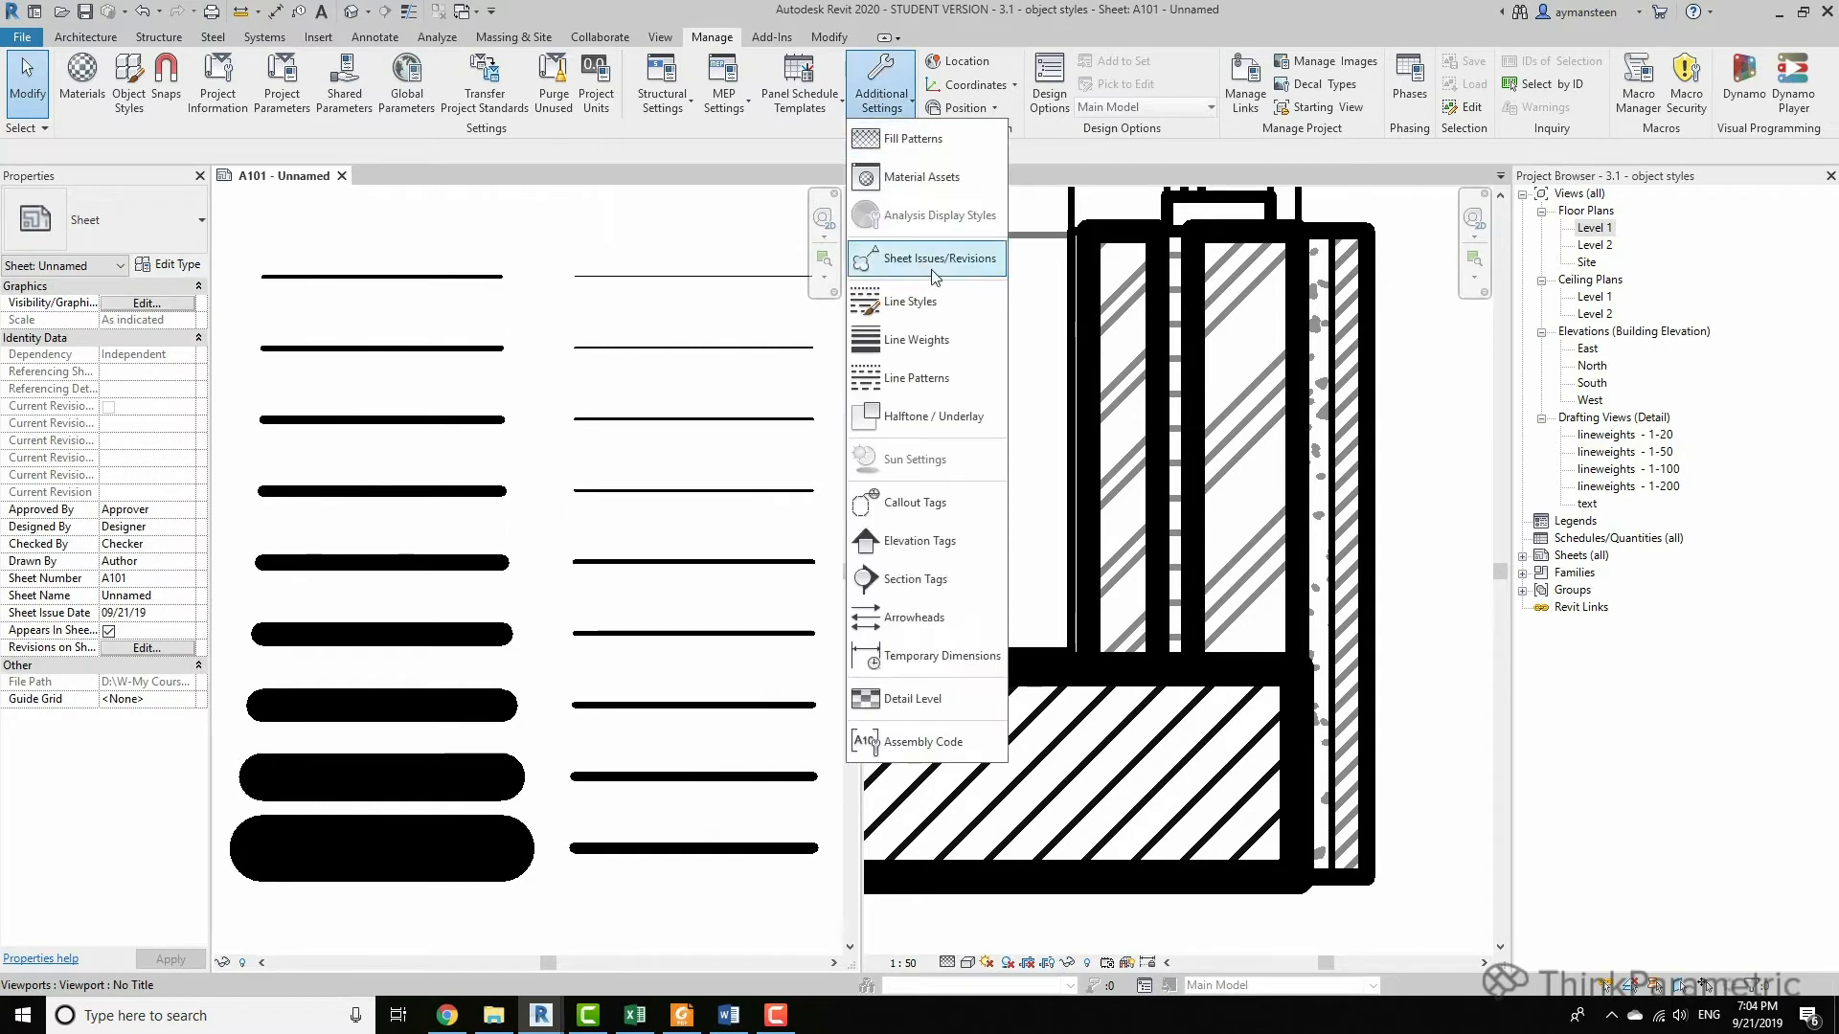
pyautogui.click(938, 343)
pyautogui.moveTo(1349, 112); pyautogui.dragTo(599, 111)
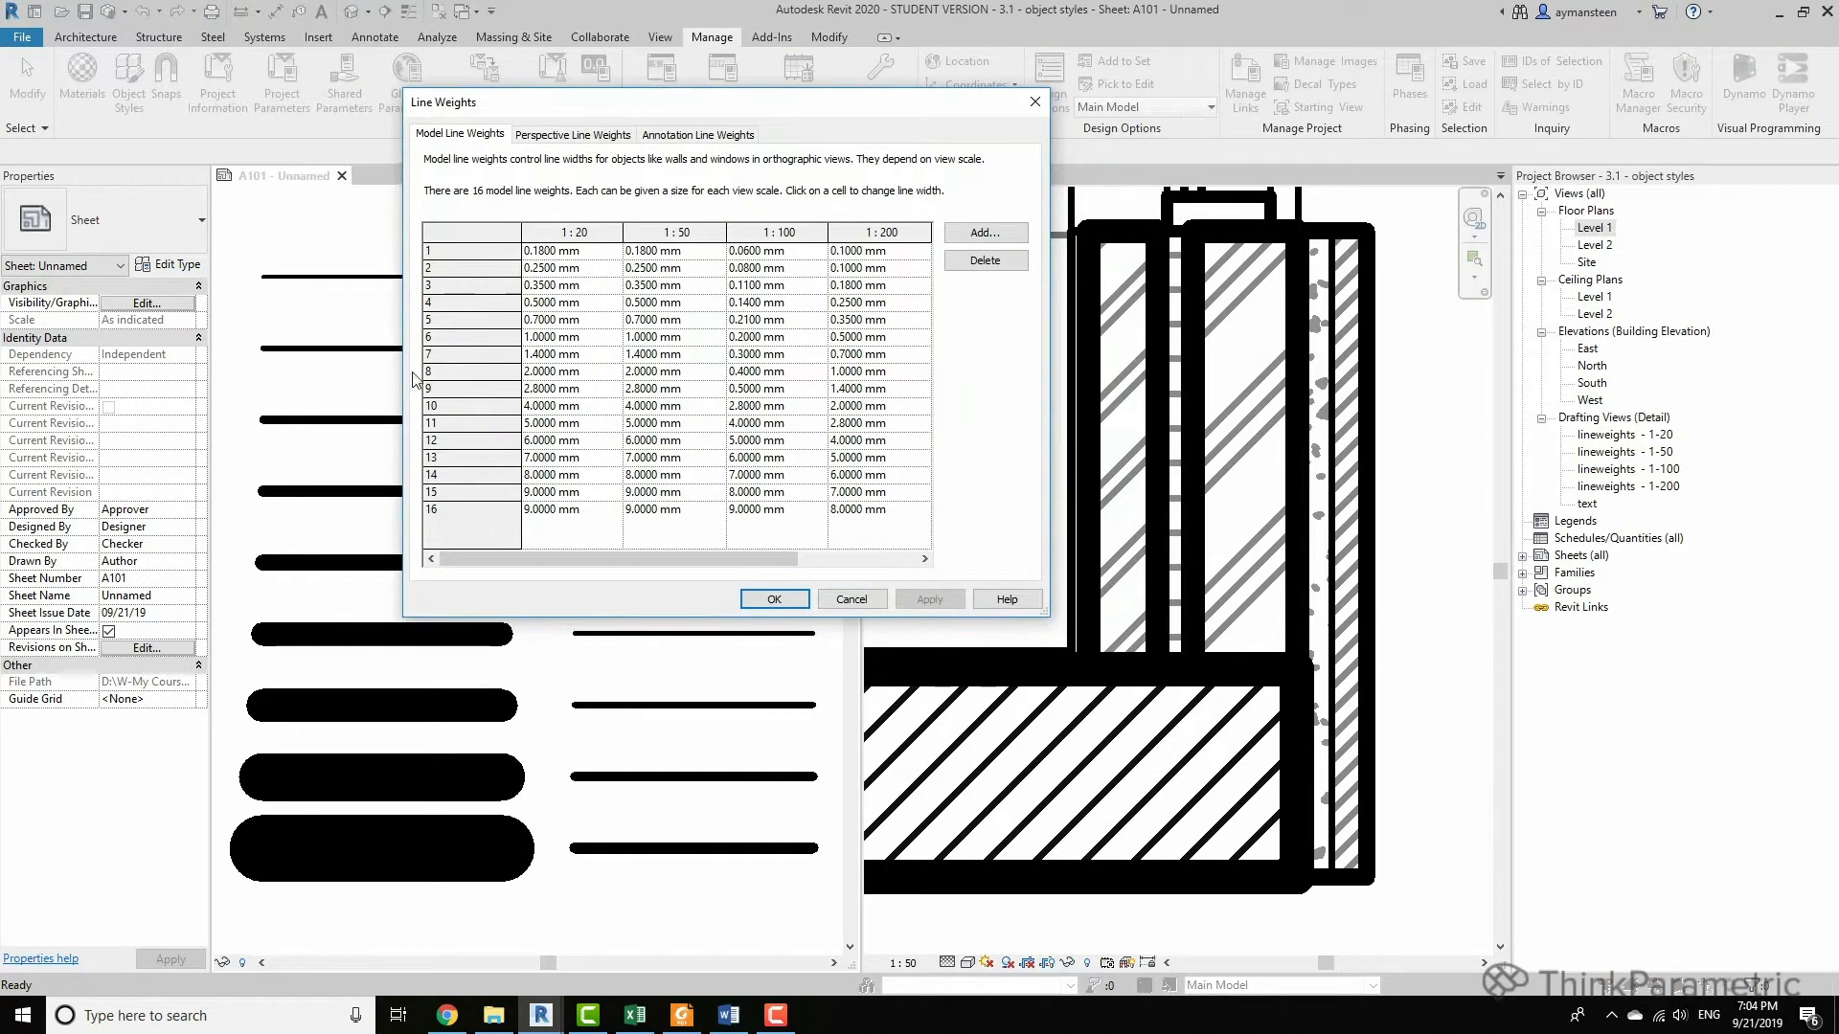
pyautogui.moveTo(401, 369); pyautogui.dragTo(449, 371)
pyautogui.moveTo(686, 103); pyautogui.dragTo(639, 38)
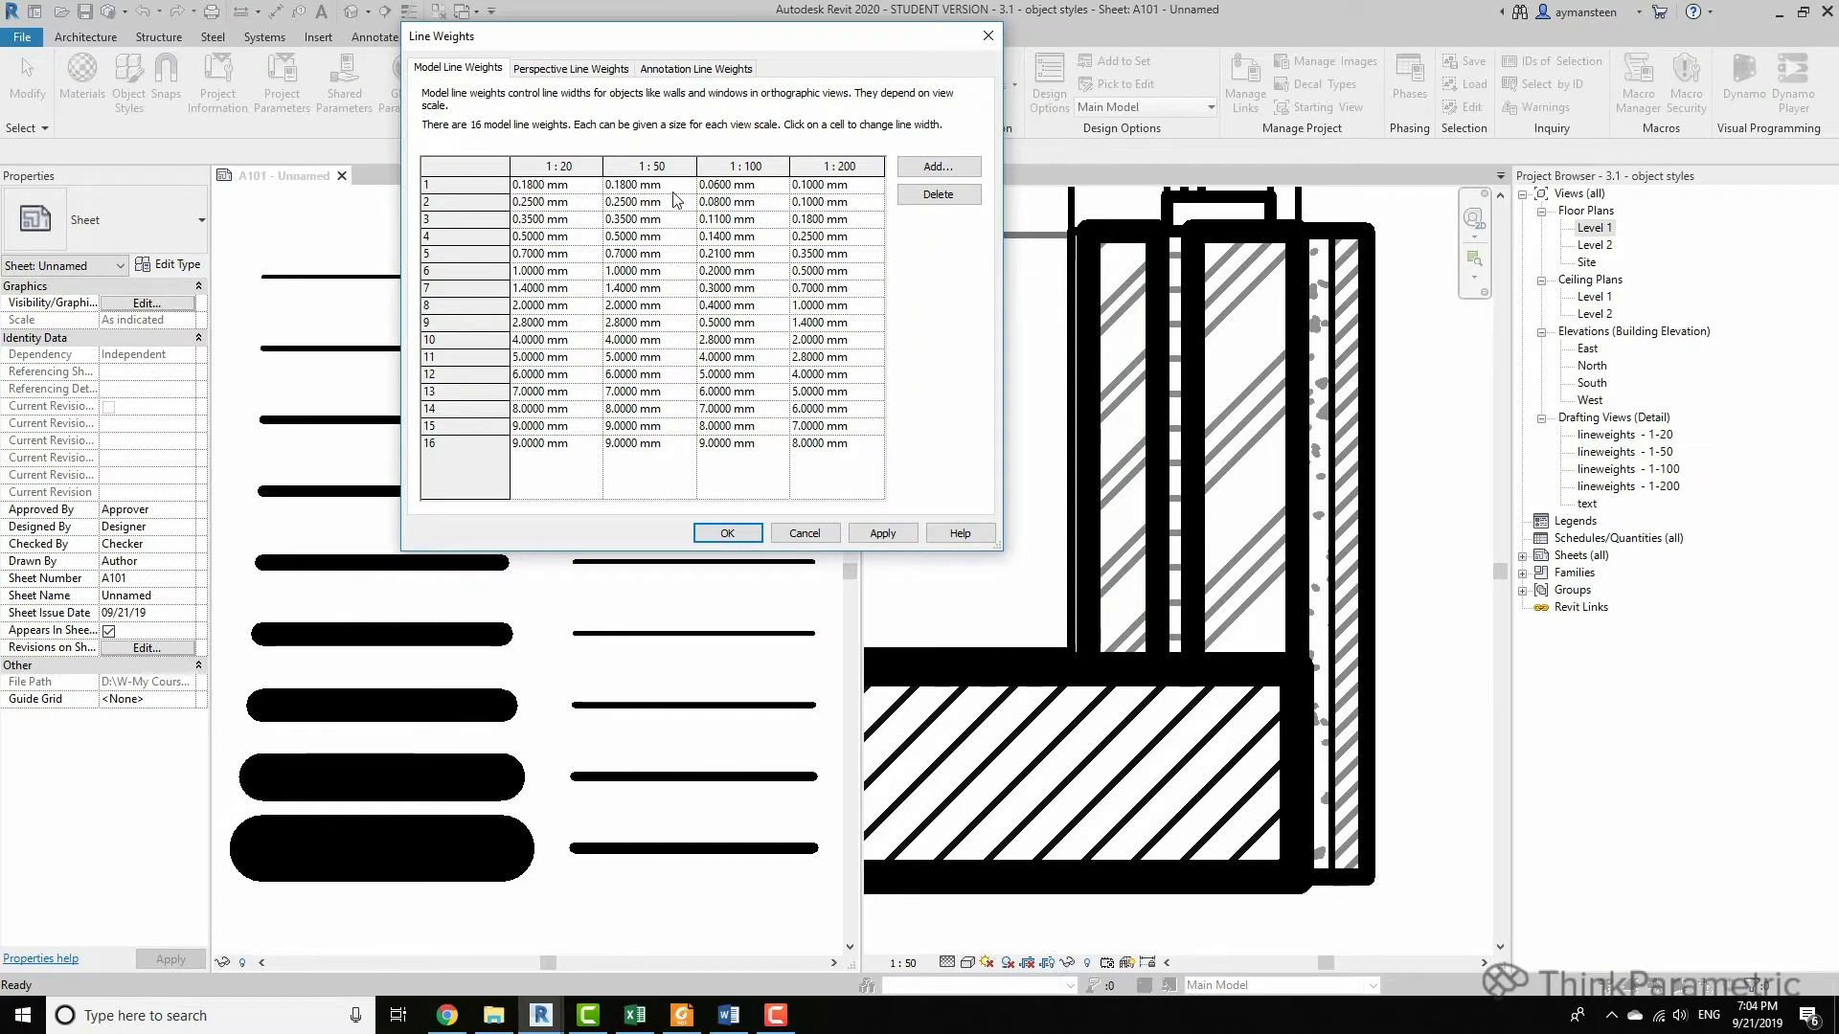
# Try 0.1 mm and 0.2 mm as the 1:50 width of model line weight 1, applying each value.
pyautogui.moveTo(663, 185); pyautogui.dragTo(583, 185)
pyautogui.write('0.1')
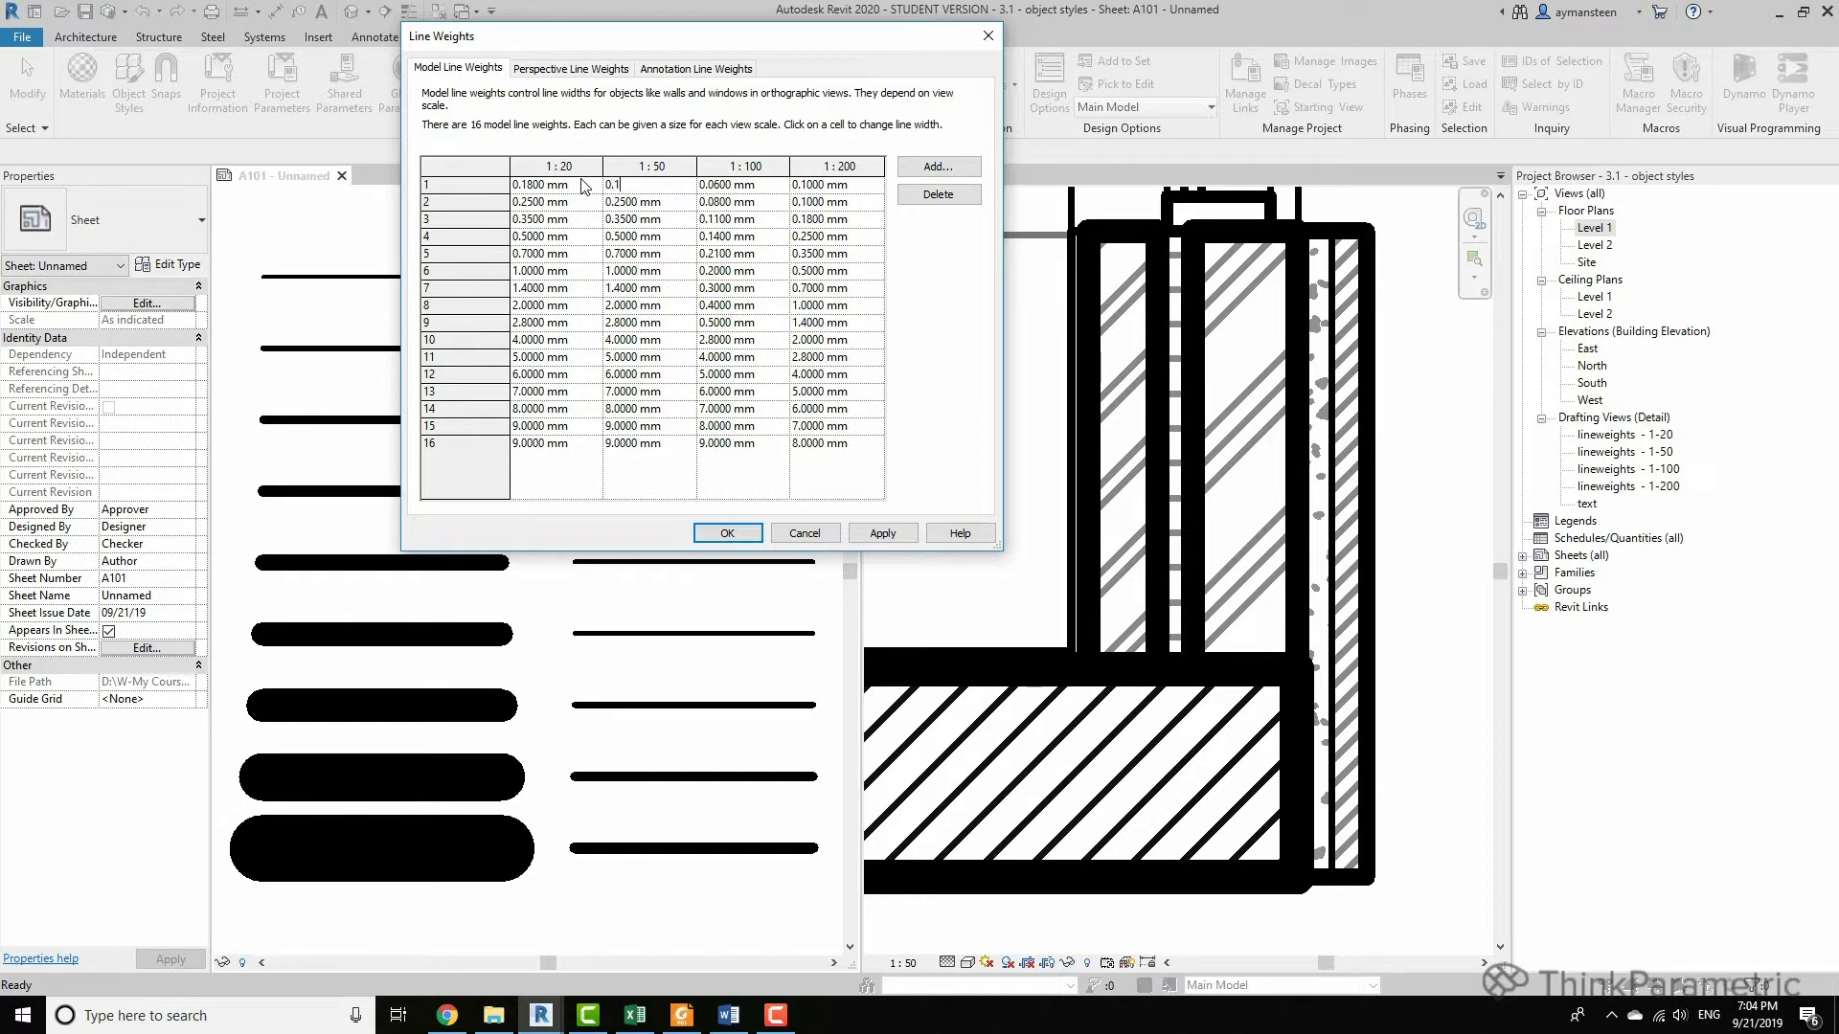
pyautogui.press('Tab')
pyautogui.click(866, 537)
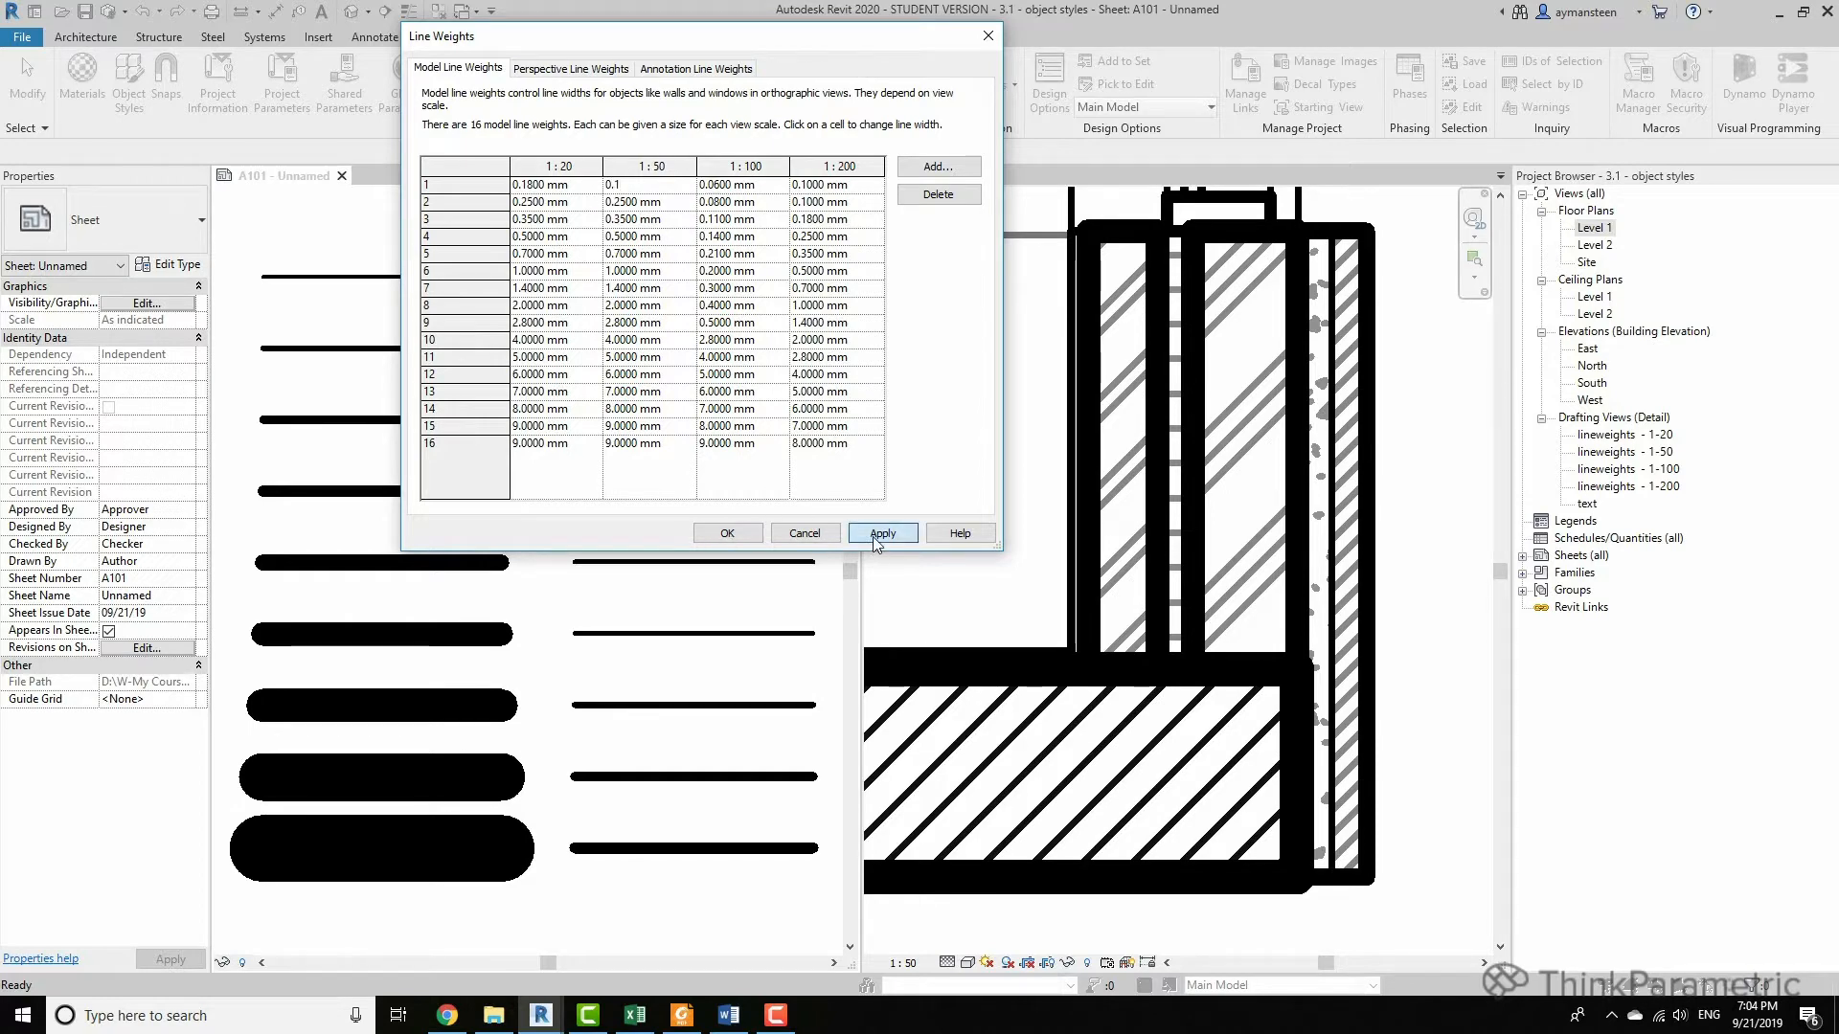
pyautogui.click(647, 186)
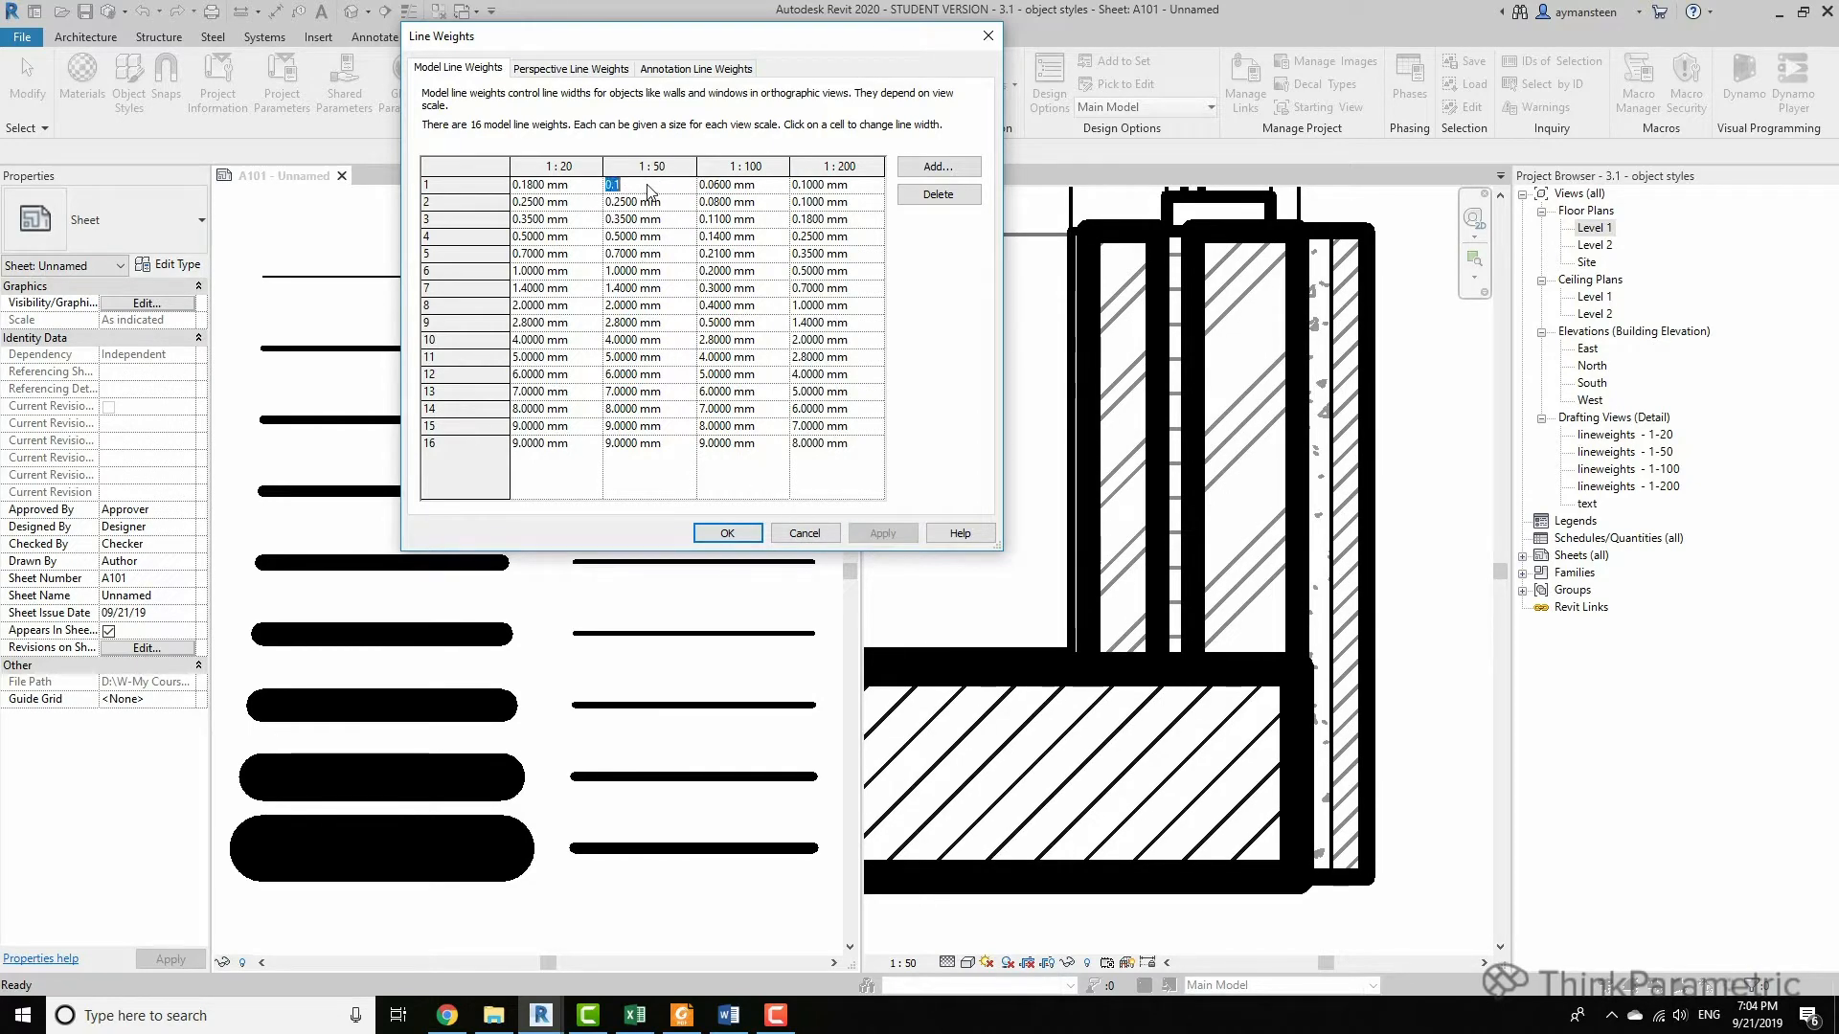
pyautogui.write('0.2')
pyautogui.click(900, 537)
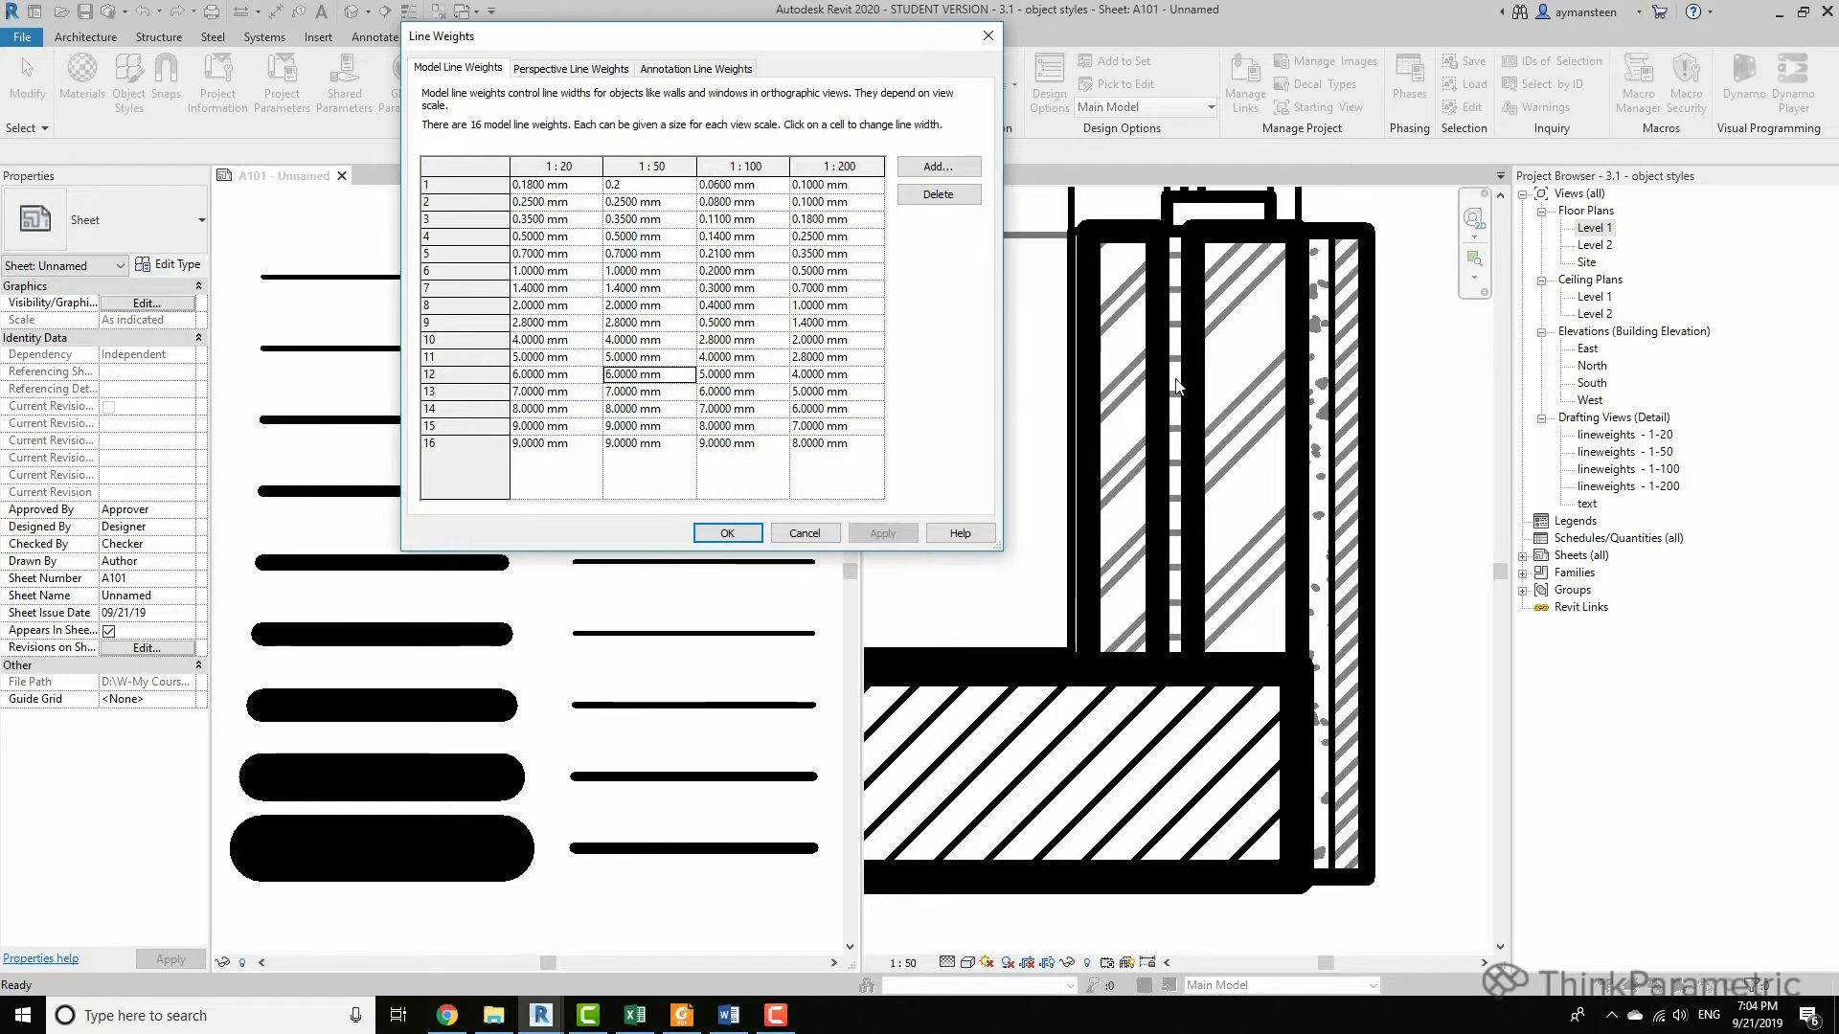
# Set the 1:50 widths of model line weights 1 and 2 to 0.1 mm and 0.15 mm.
pyautogui.click(650, 186)
pyautogui.press('BackSpace')
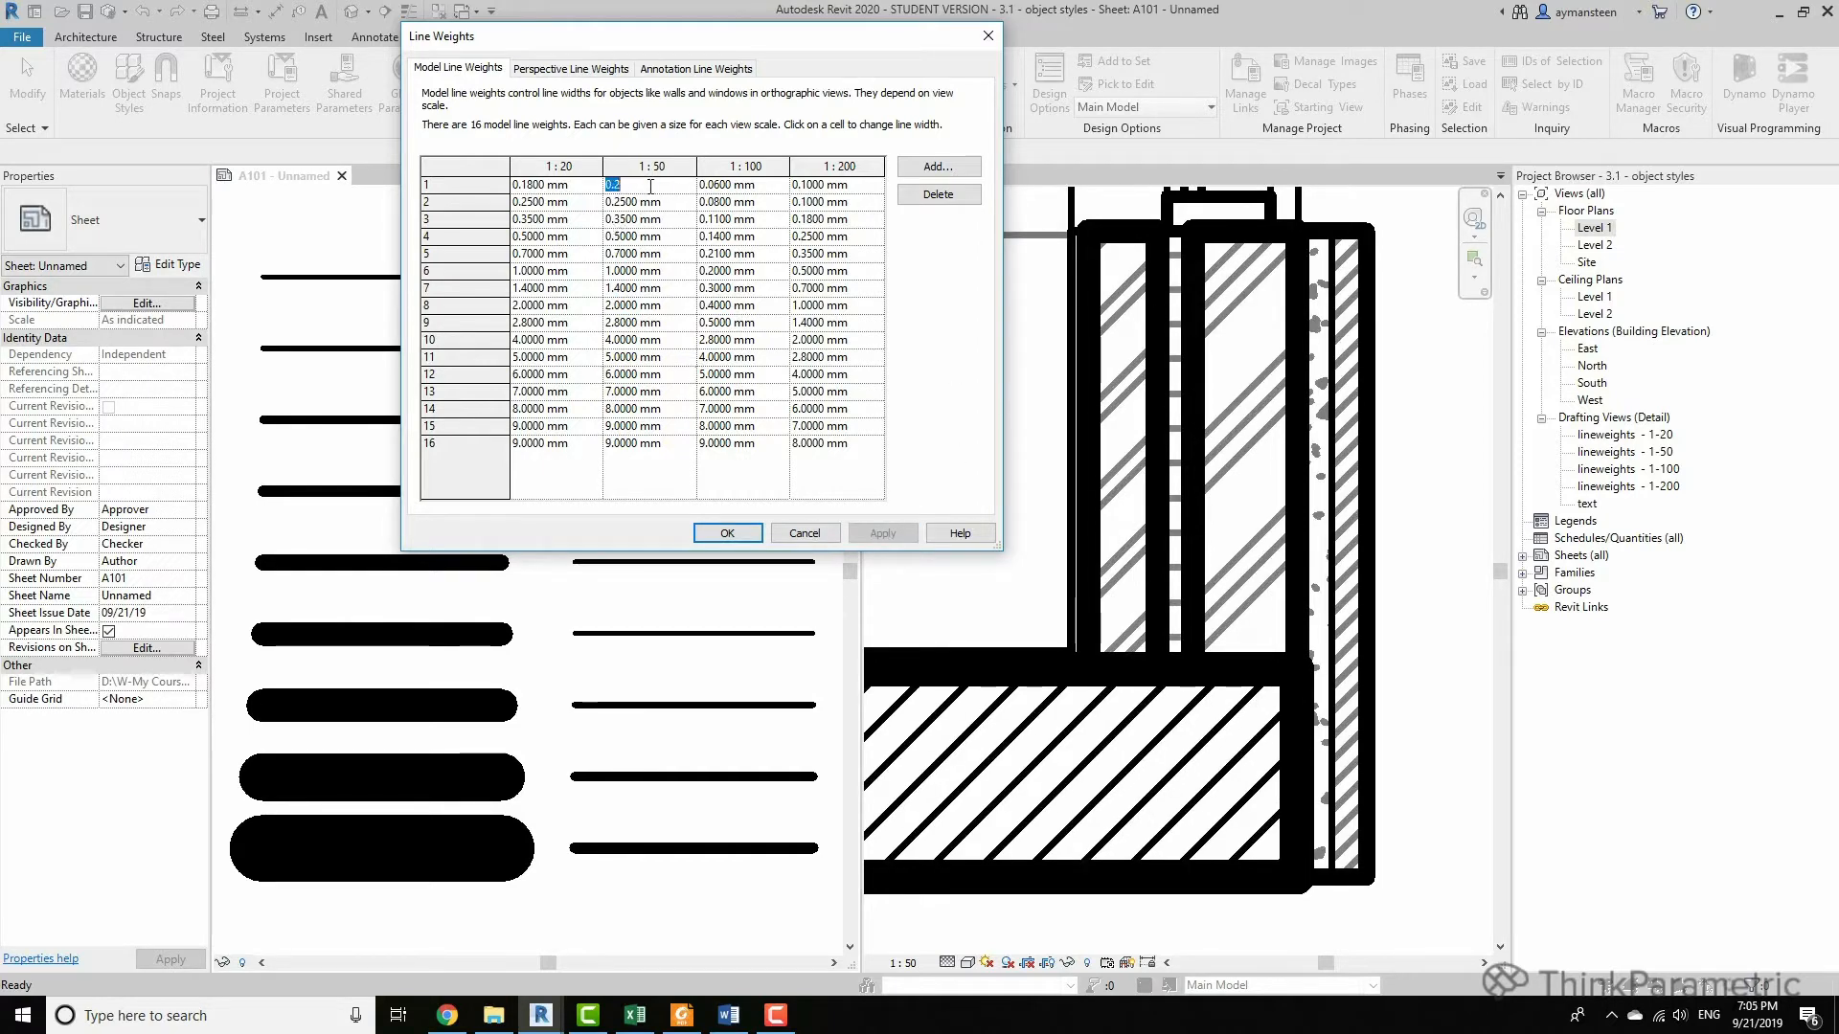
pyautogui.write('1')
pyautogui.press('Return')
pyautogui.press('Down')
pyautogui.press('Left')
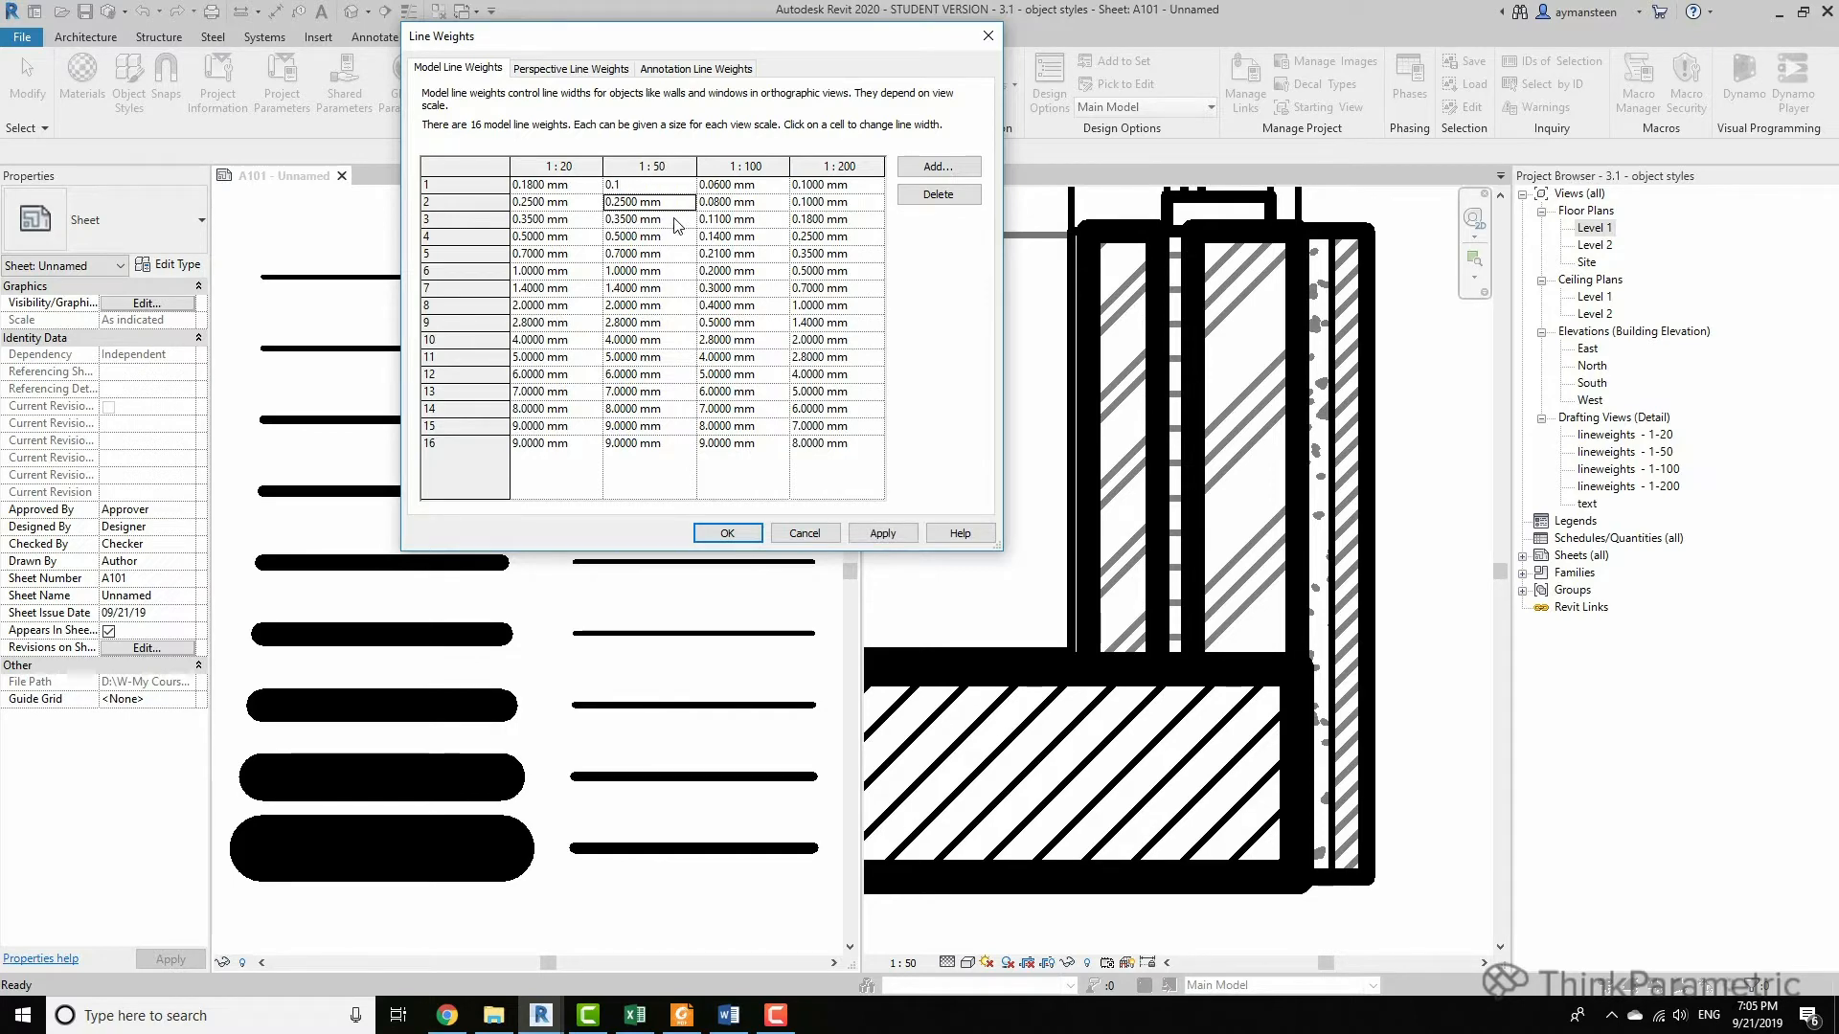
pyautogui.write('0.15')
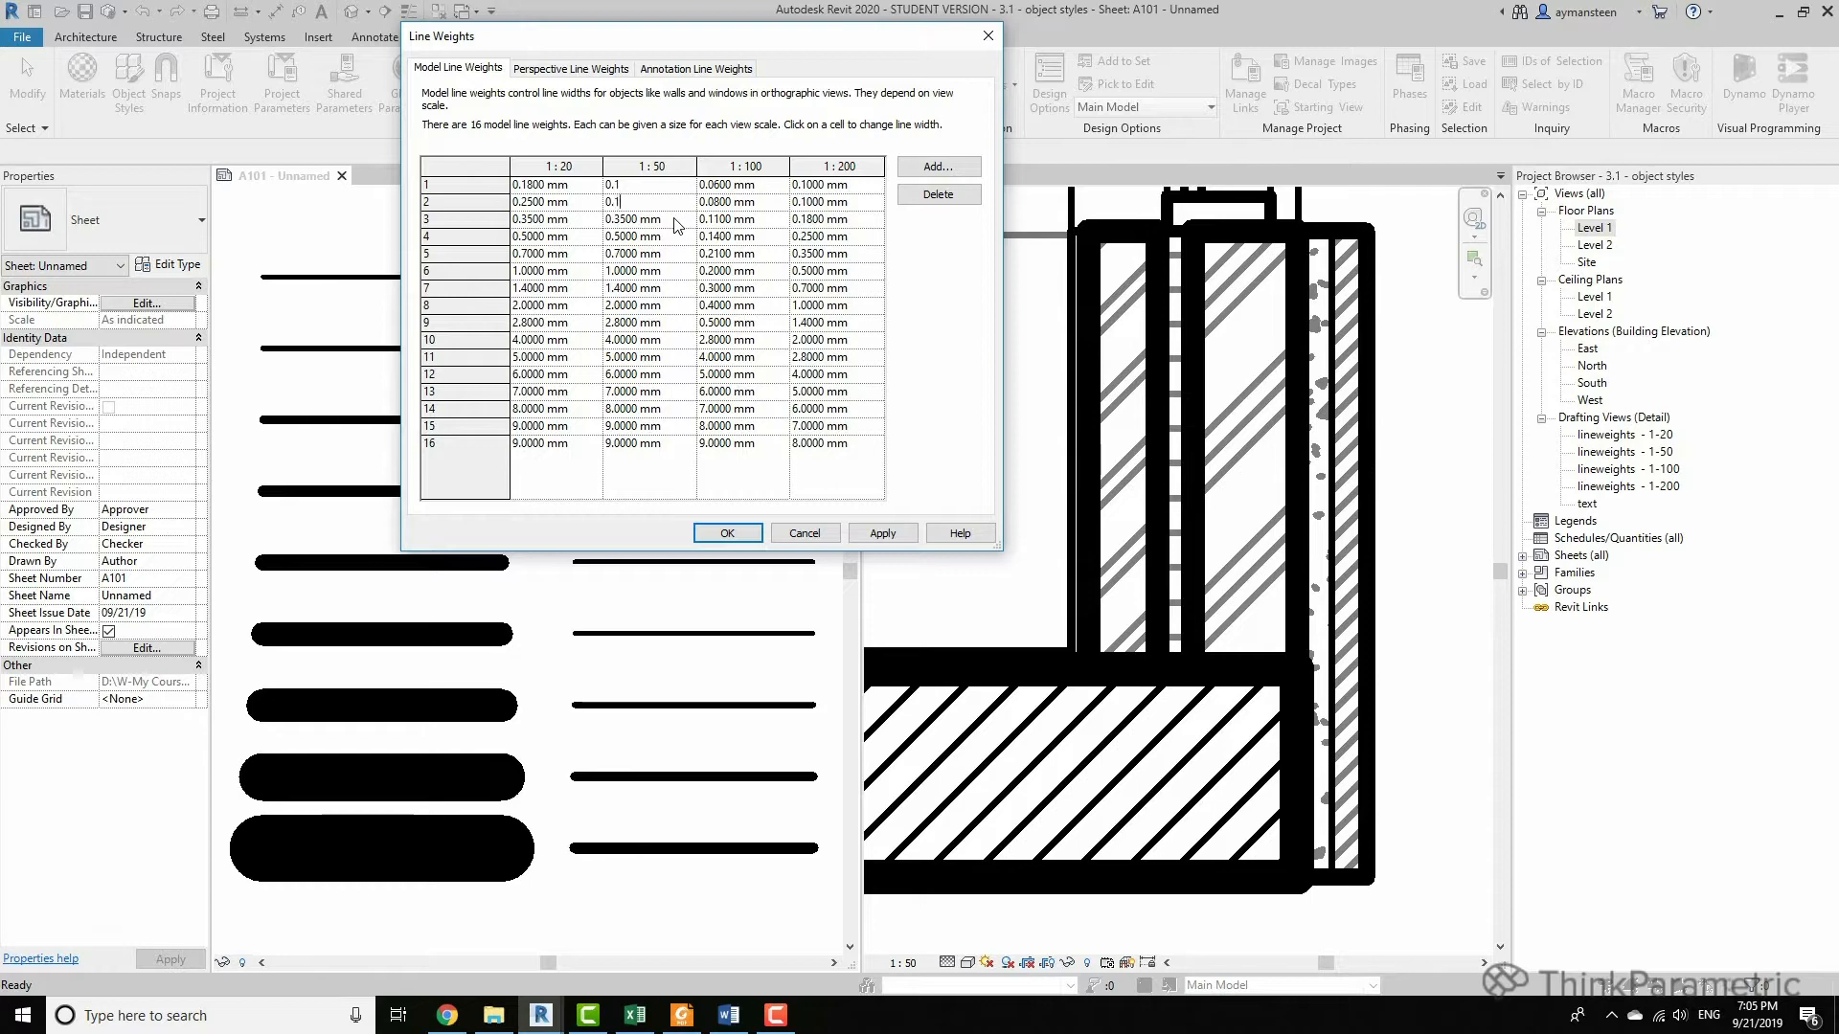
# Set the 1:50 widths of model line weights 3 to 6 to 0.2, 0.25, 0.3 and 0.35 mm, and apply them.
pyautogui.press('Down')
pyautogui.write('0.2')
pyautogui.press('Down')
pyautogui.write('0.')
pyautogui.press('Down')
pyautogui.write('0')
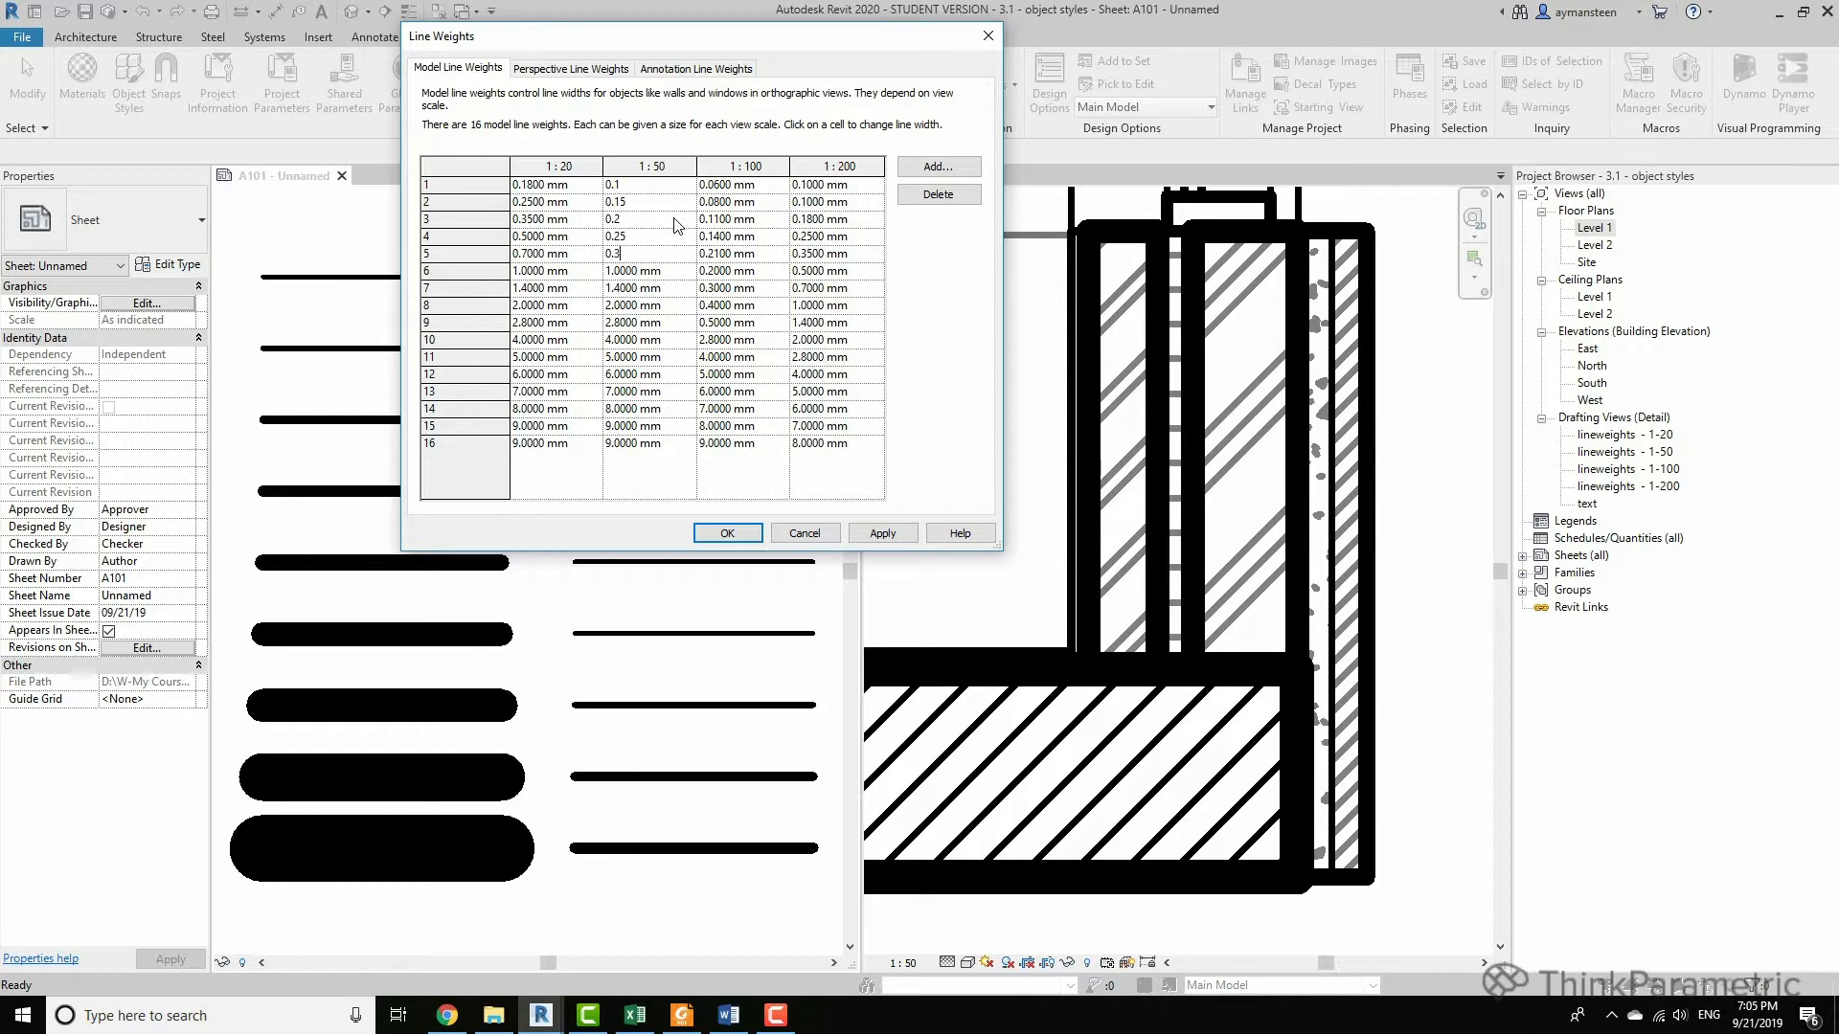
pyautogui.press('Down')
pyautogui.write('0.35')
pyautogui.press('Down')
pyautogui.click(875, 532)
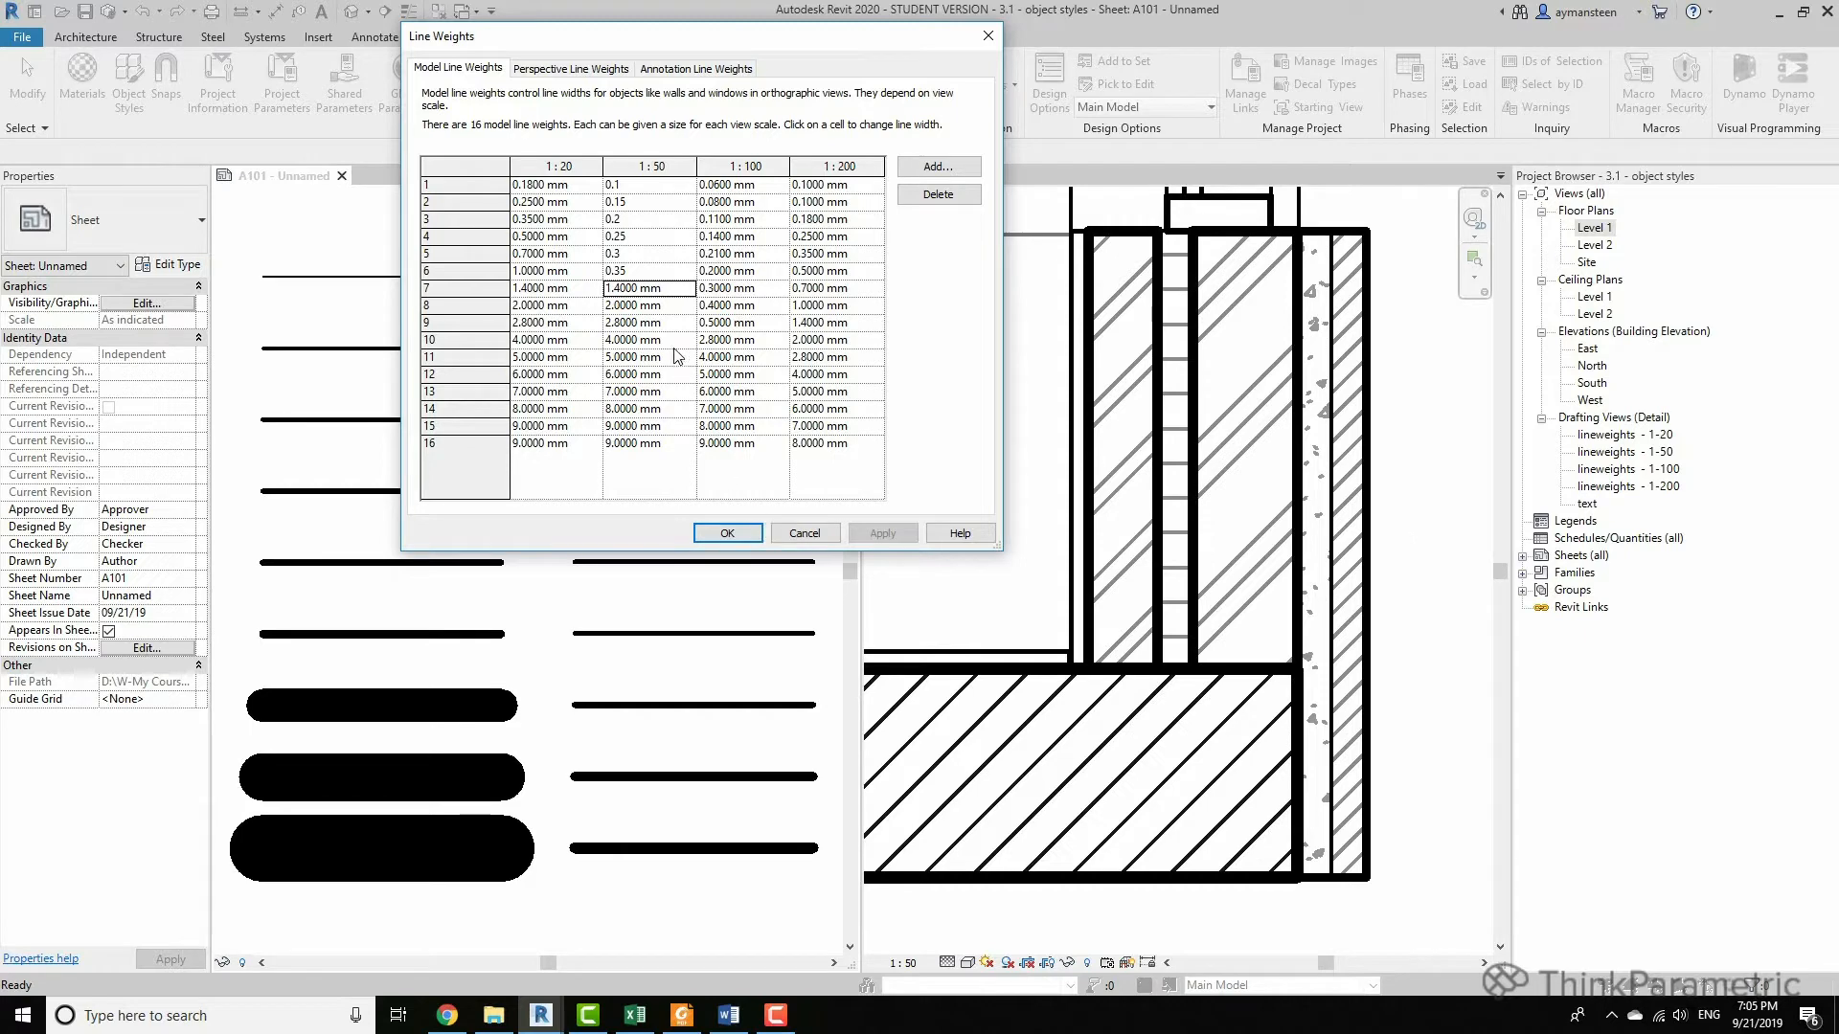
# Set the 1:50 widths of model line weights 7, 8 and 9 to 0.4, 0.5 and 0.7 mm, and apply them.
pyautogui.click(680, 293)
pyautogui.write('0.')
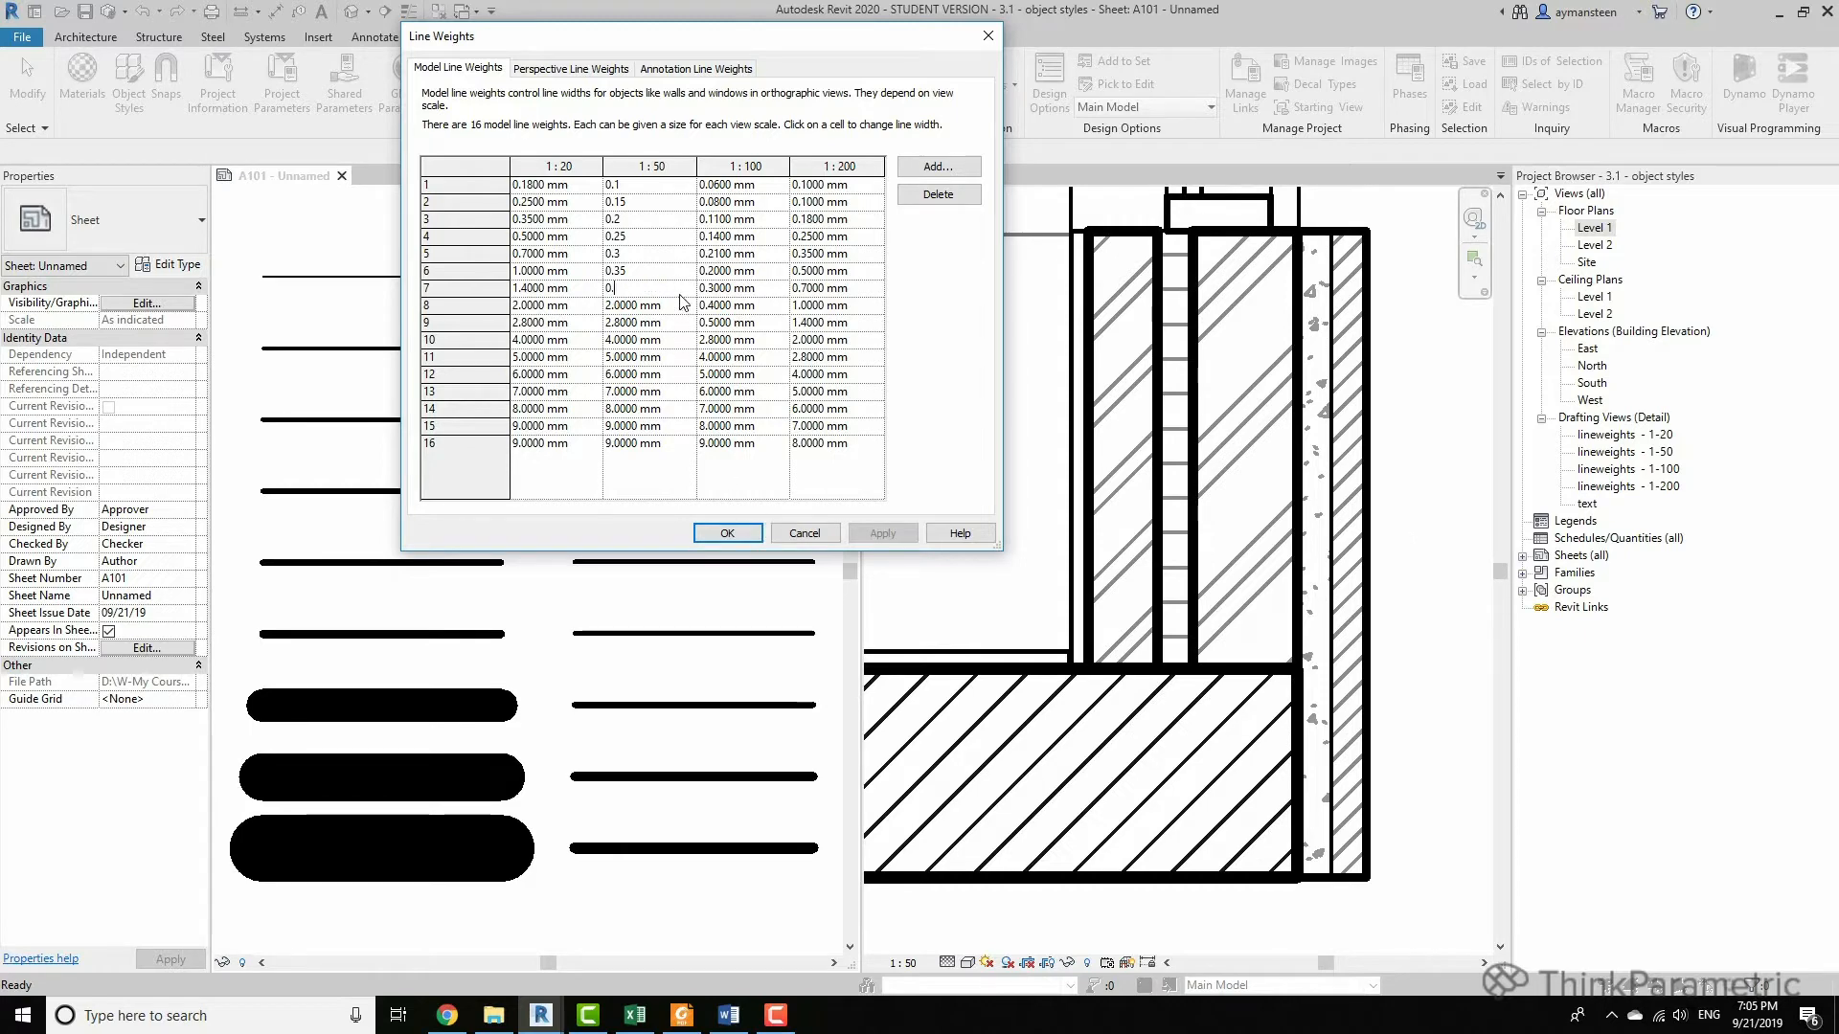
pyautogui.press('Down')
pyautogui.write('0.')
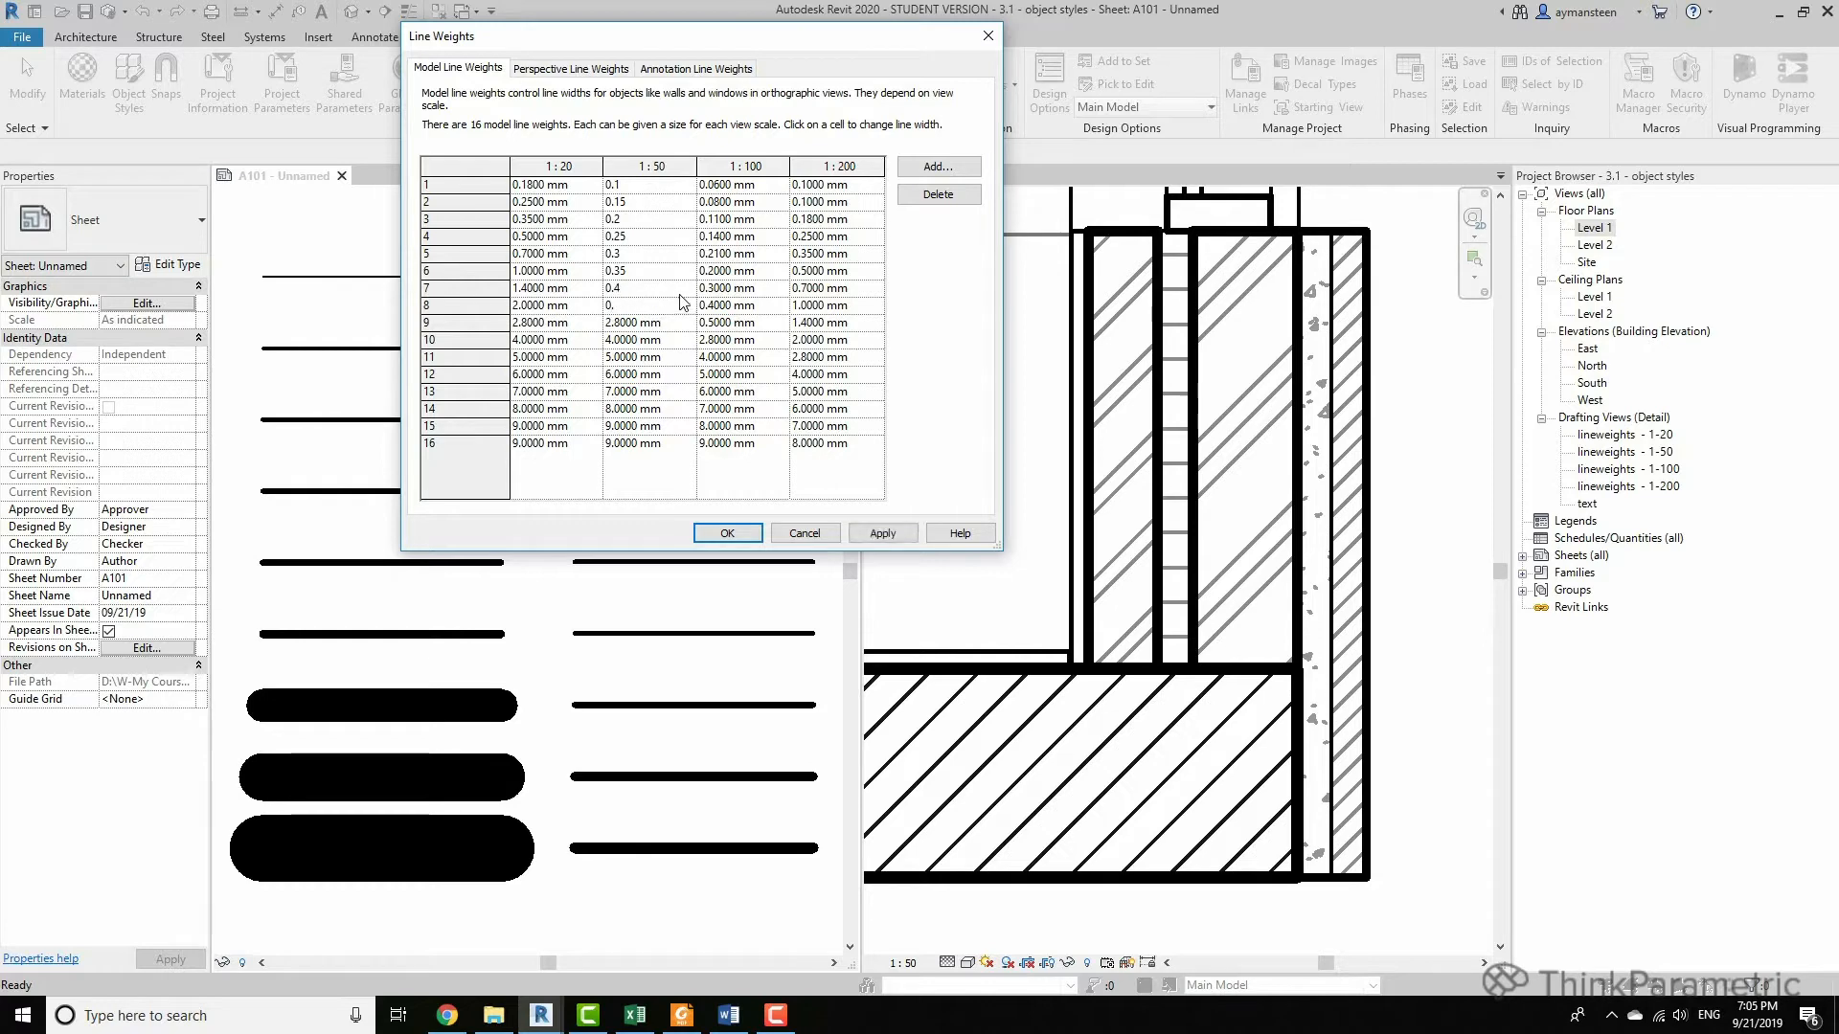
pyautogui.write('5')
pyautogui.press('Down')
pyautogui.write('0.7')
pyautogui.press('Tab')
pyautogui.click(883, 533)
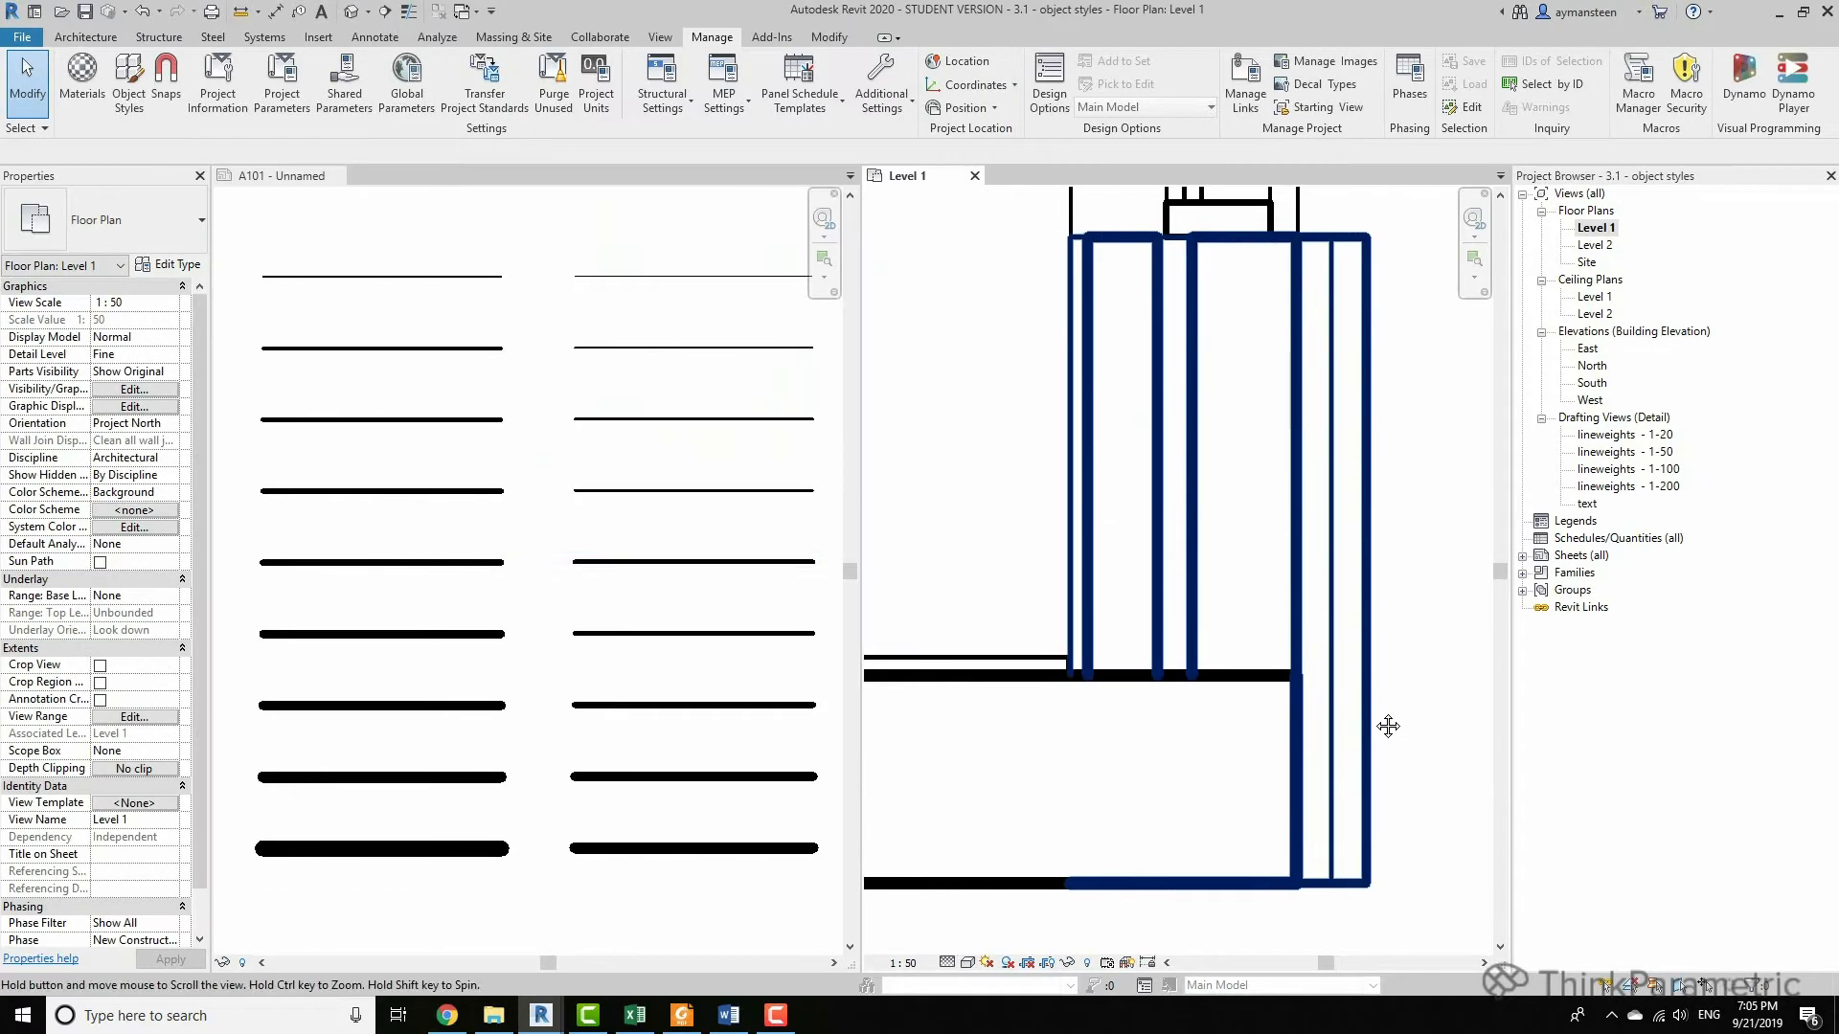
# Inspect the wall corner's layer lines in the Level 1 plan and reopen Line Weights to compare them with the 1:50 widths.
pyautogui.moveTo(1388, 727); pyautogui.dragTo(1390, 730, button='middle')
pyautogui.moveTo(1059, 543); pyautogui.dragTo(1089, 546, button='middle')
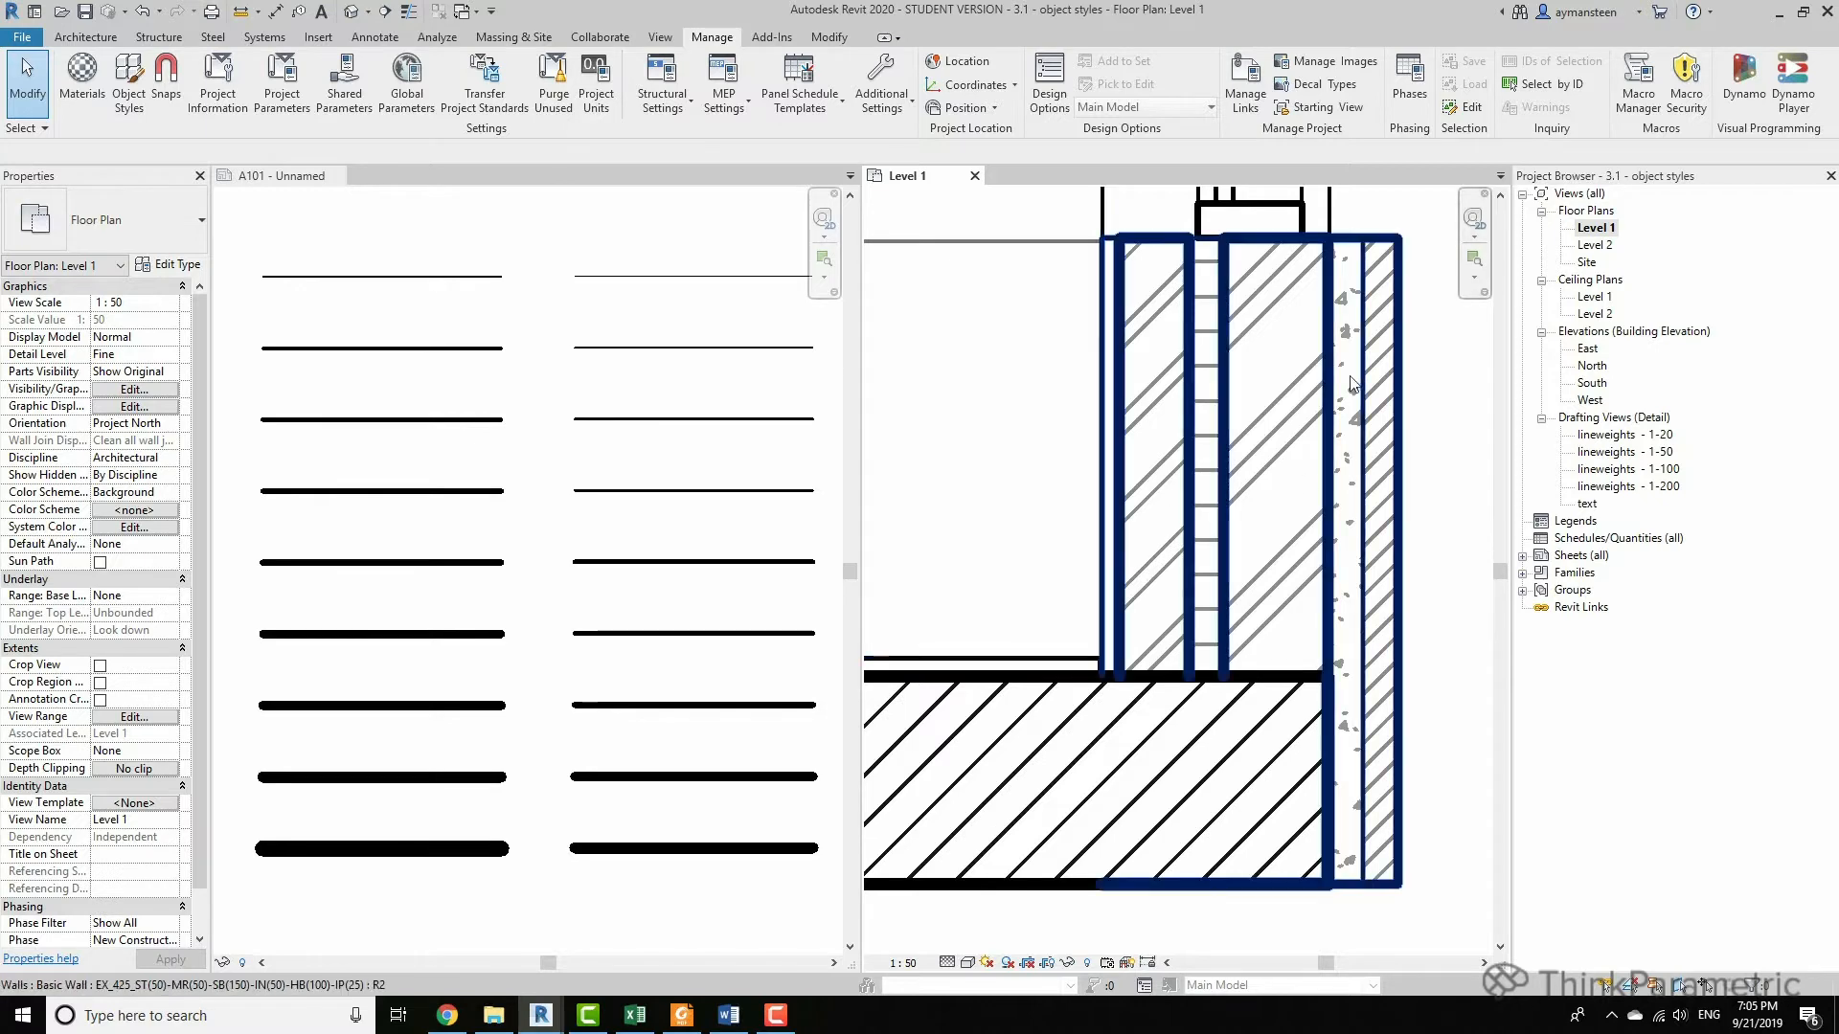
pyautogui.scroll(3, 1367, 288)
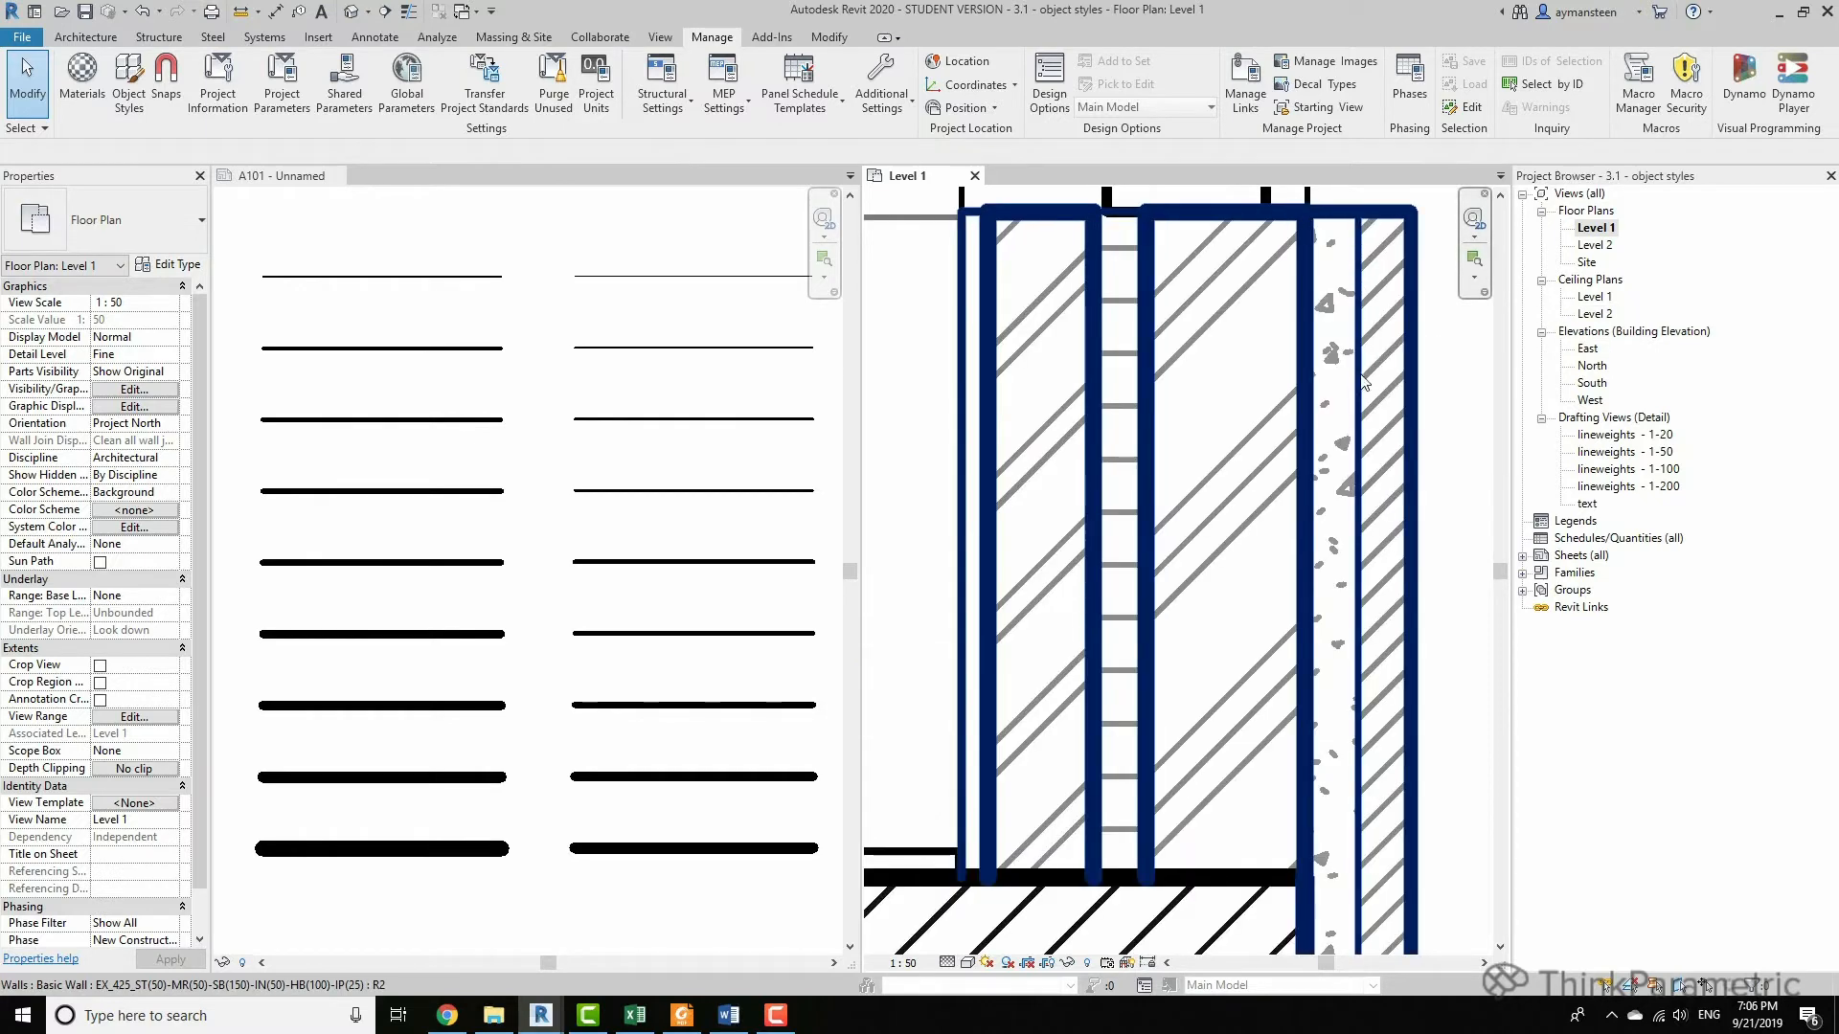
pyautogui.scroll(-2, 1400, 433)
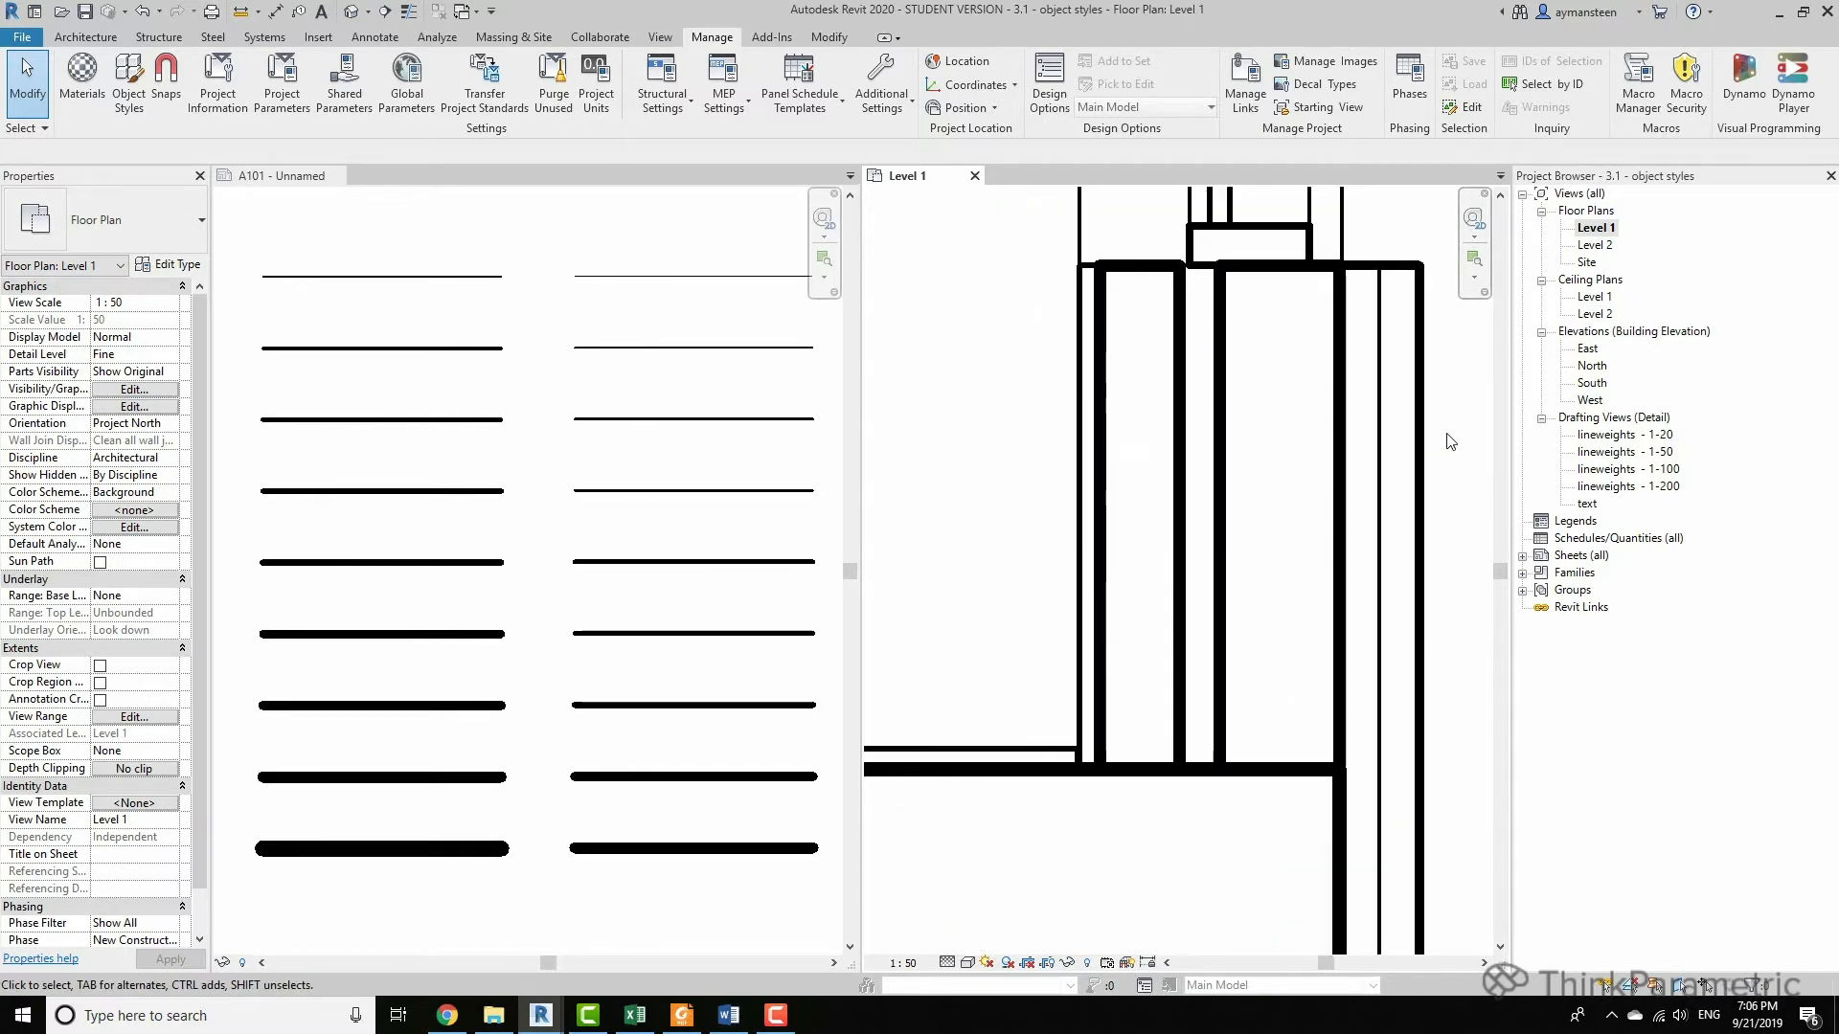
pyautogui.click(889, 97)
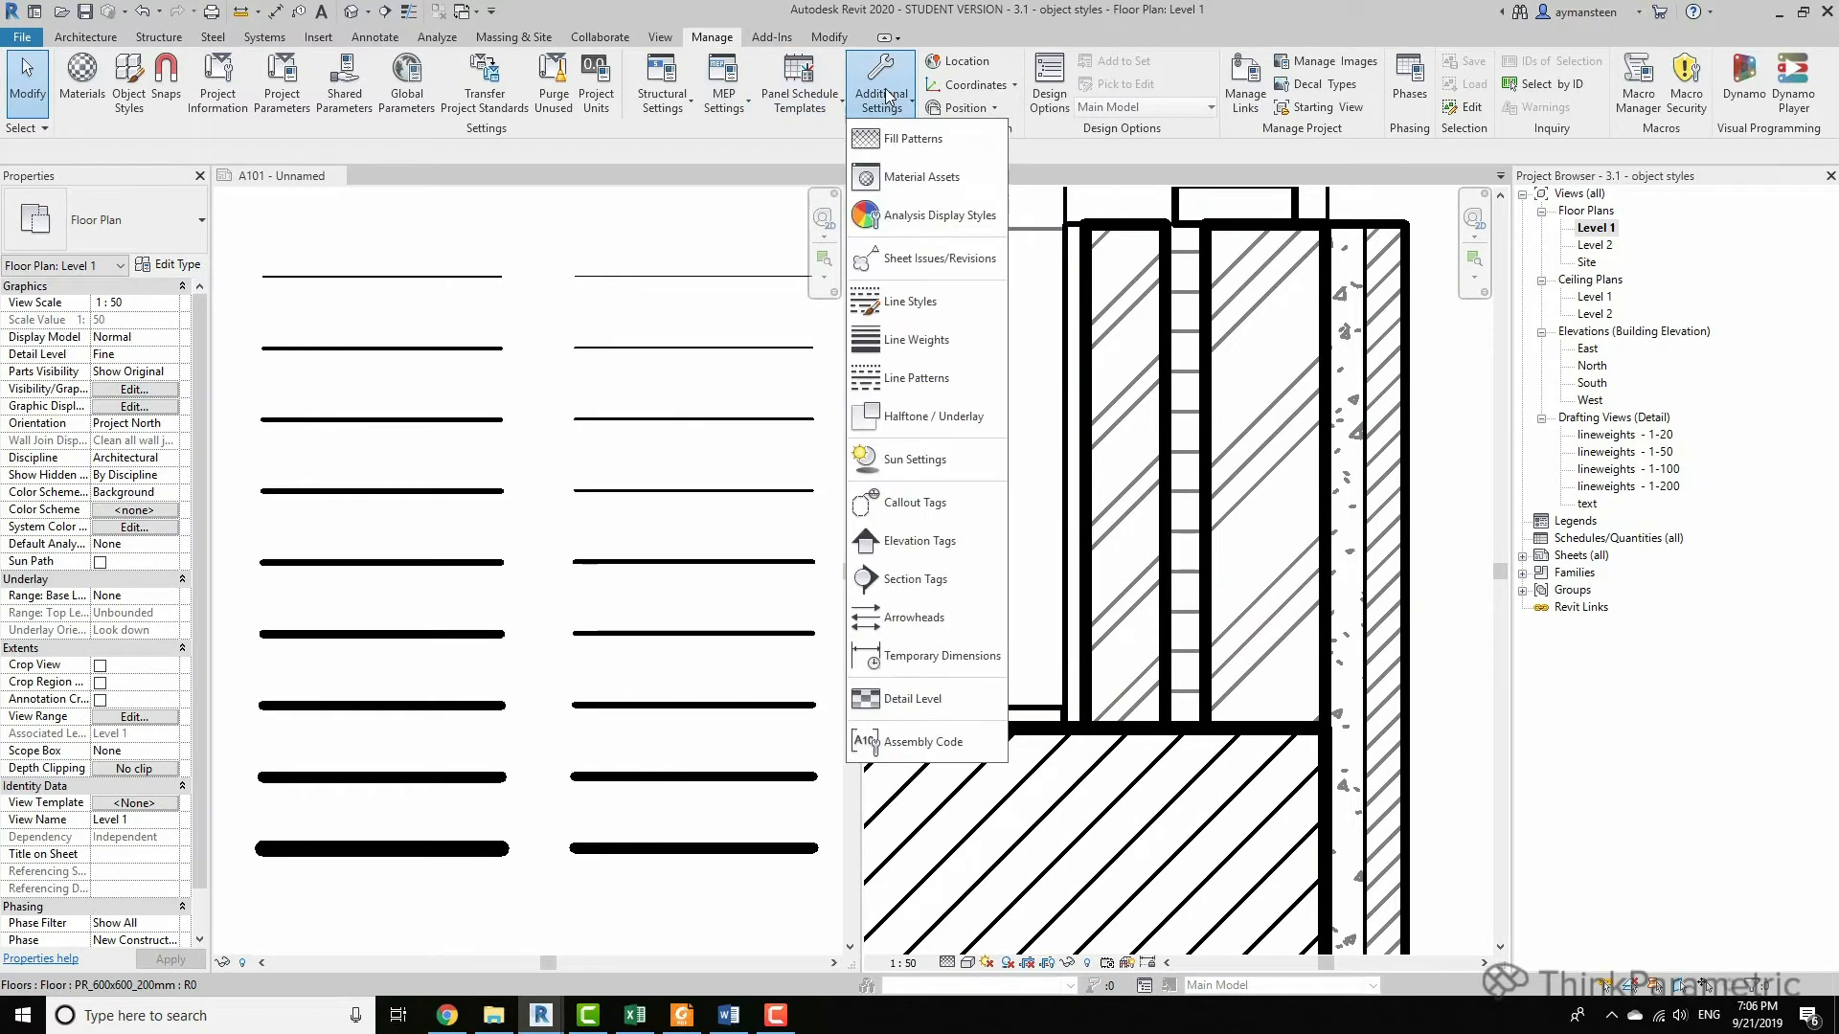
pyautogui.click(922, 343)
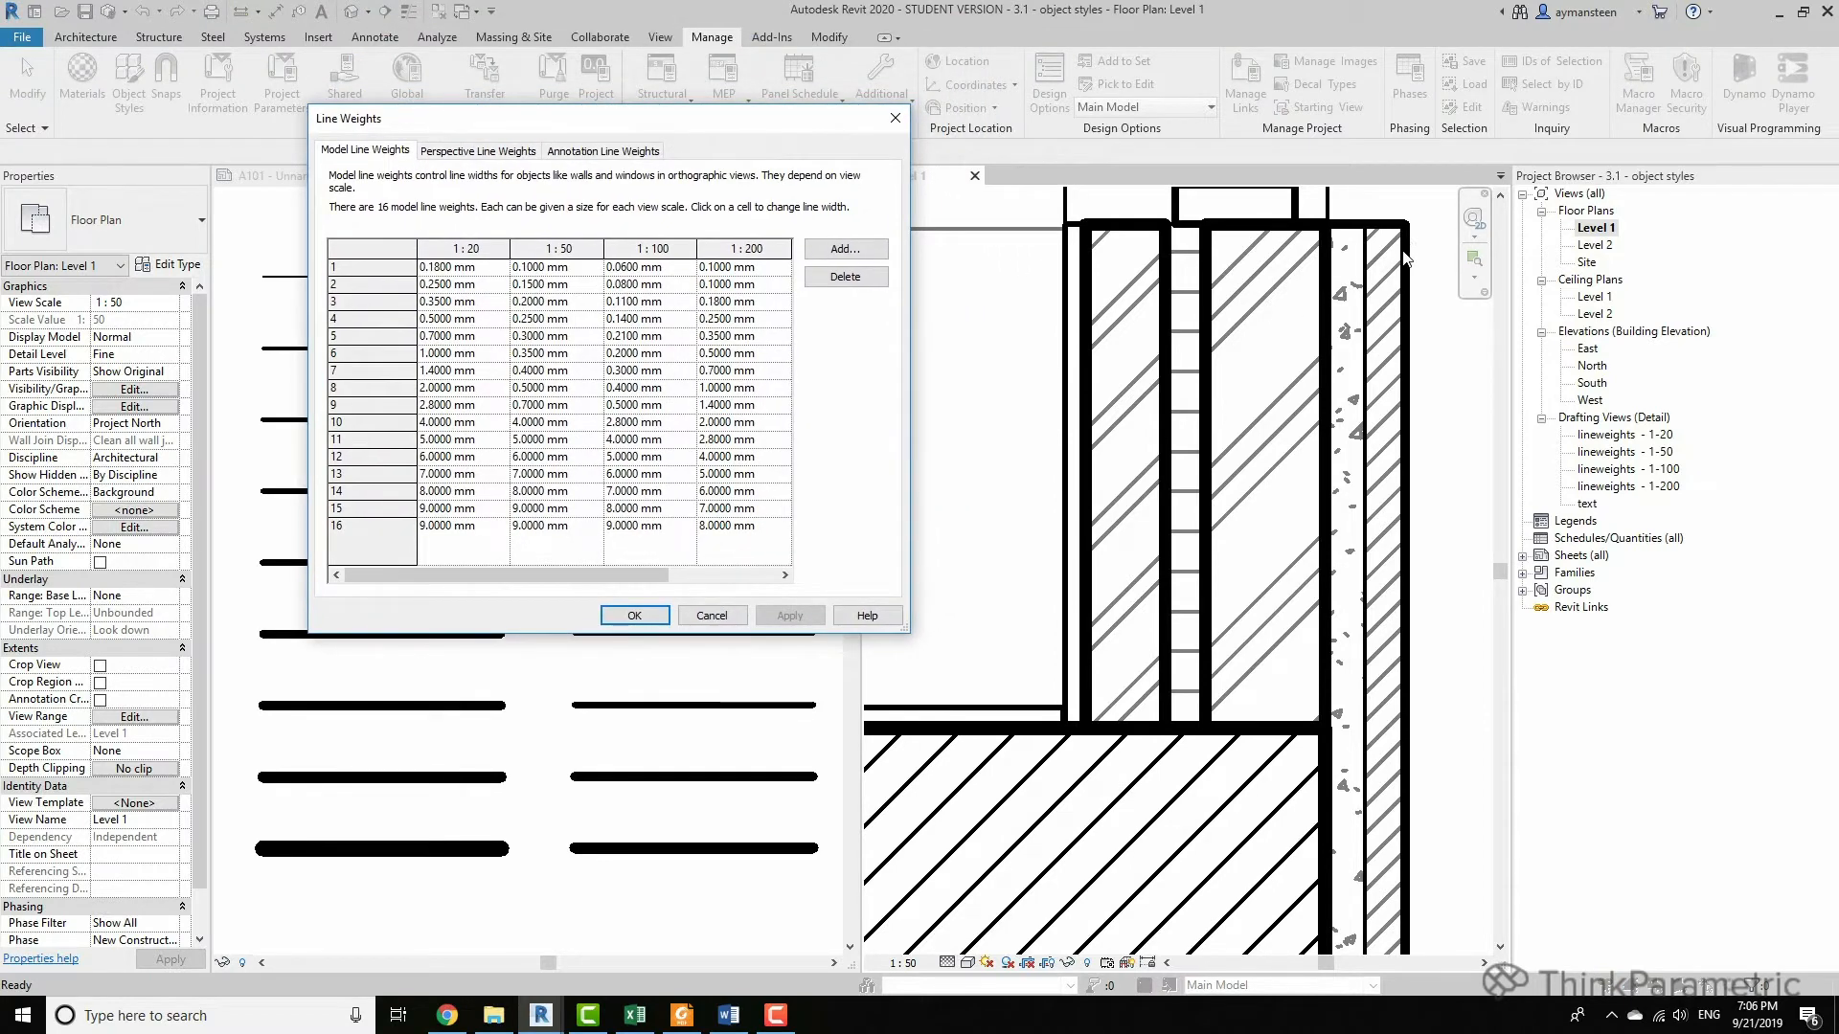
# Set the 1:50 widths of model line weights 4, 3 and 2 to 0.22, 0.18 and 0.14 mm, and confirm them.
pyautogui.click(539, 319)
pyautogui.write('0.22')
pyautogui.press('Up')
pyautogui.write('0.1')
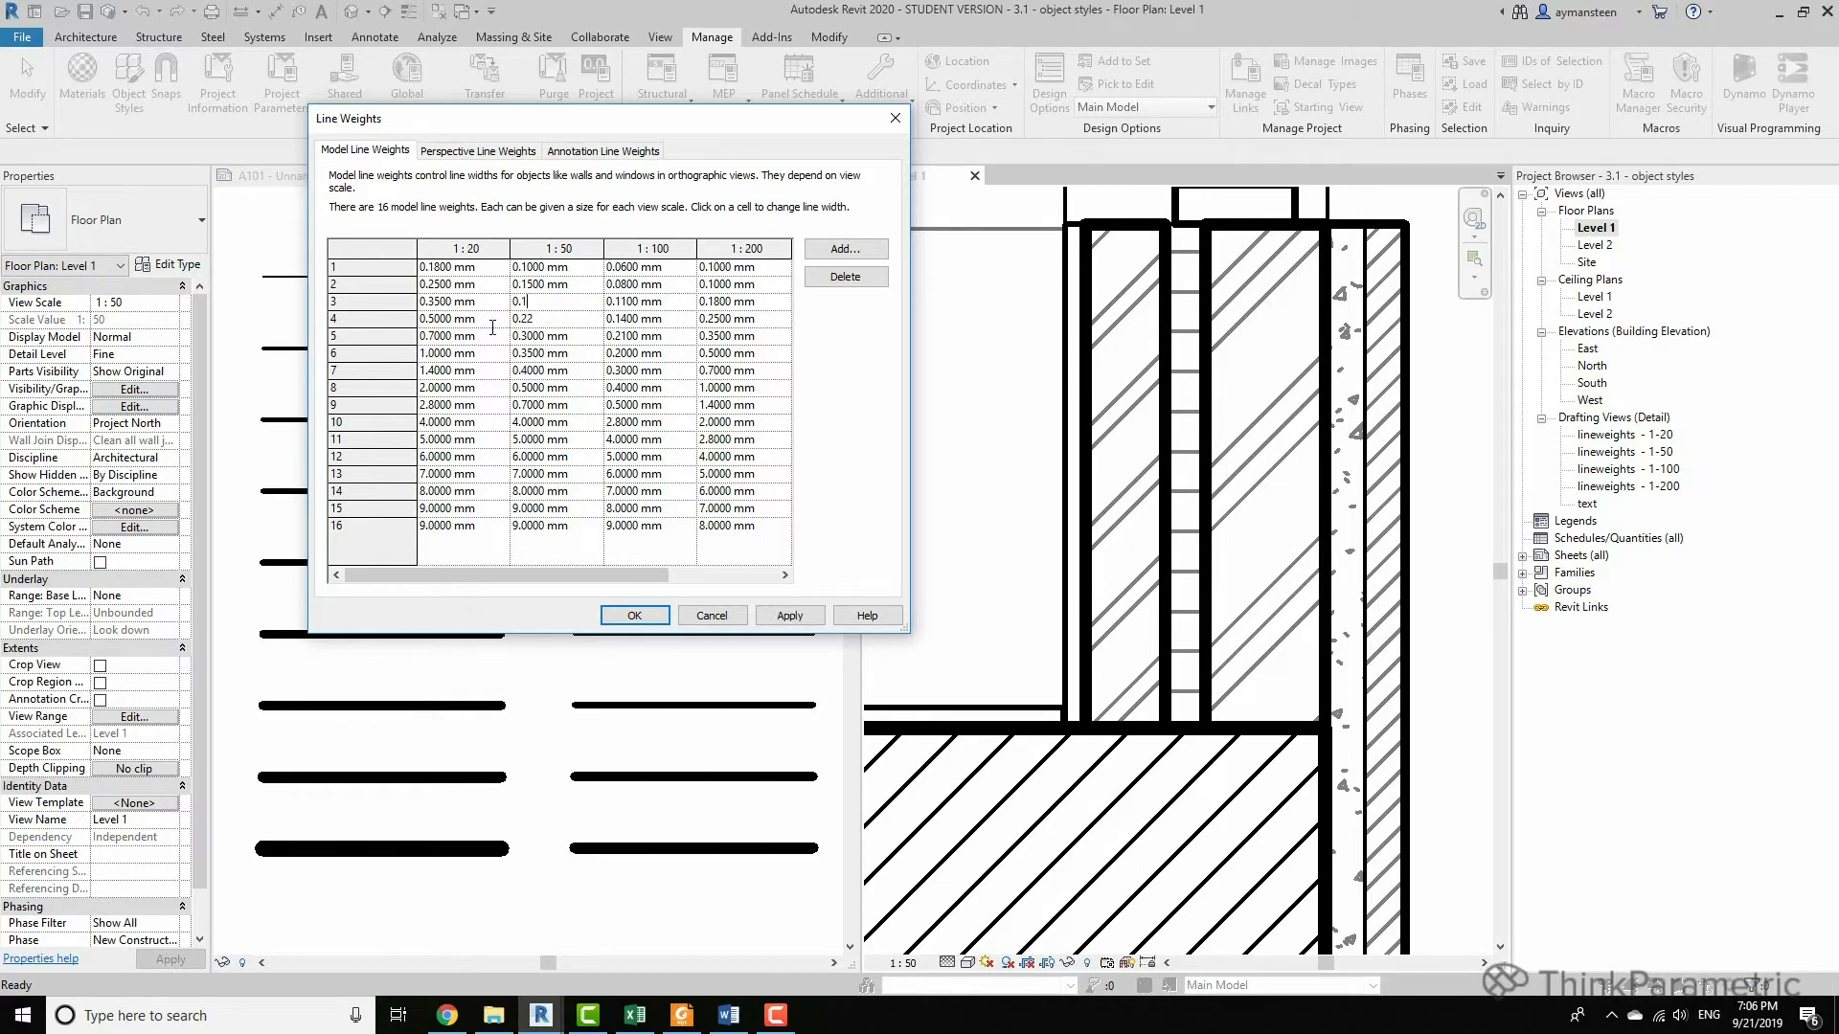
pyautogui.write('8')
pyautogui.press('Up')
pyautogui.write('0.1')
pyautogui.press('Down')
pyautogui.click(777, 616)
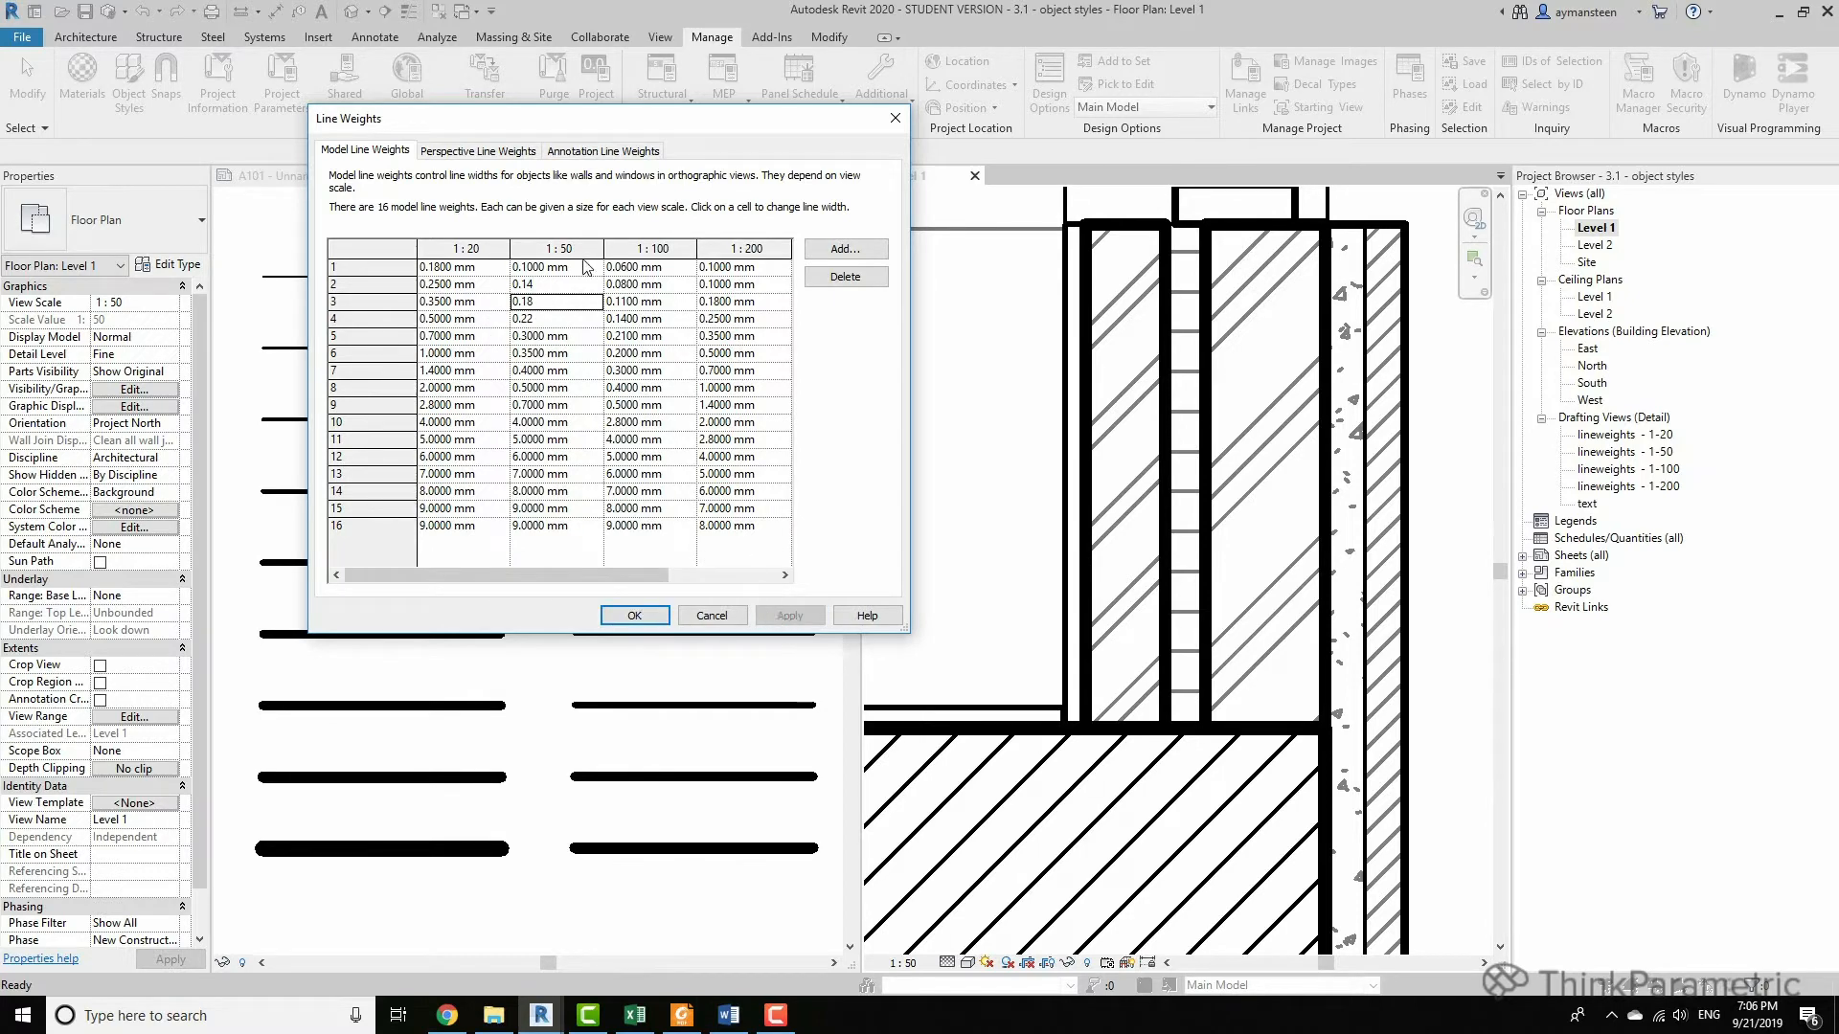
pyautogui.click(648, 622)
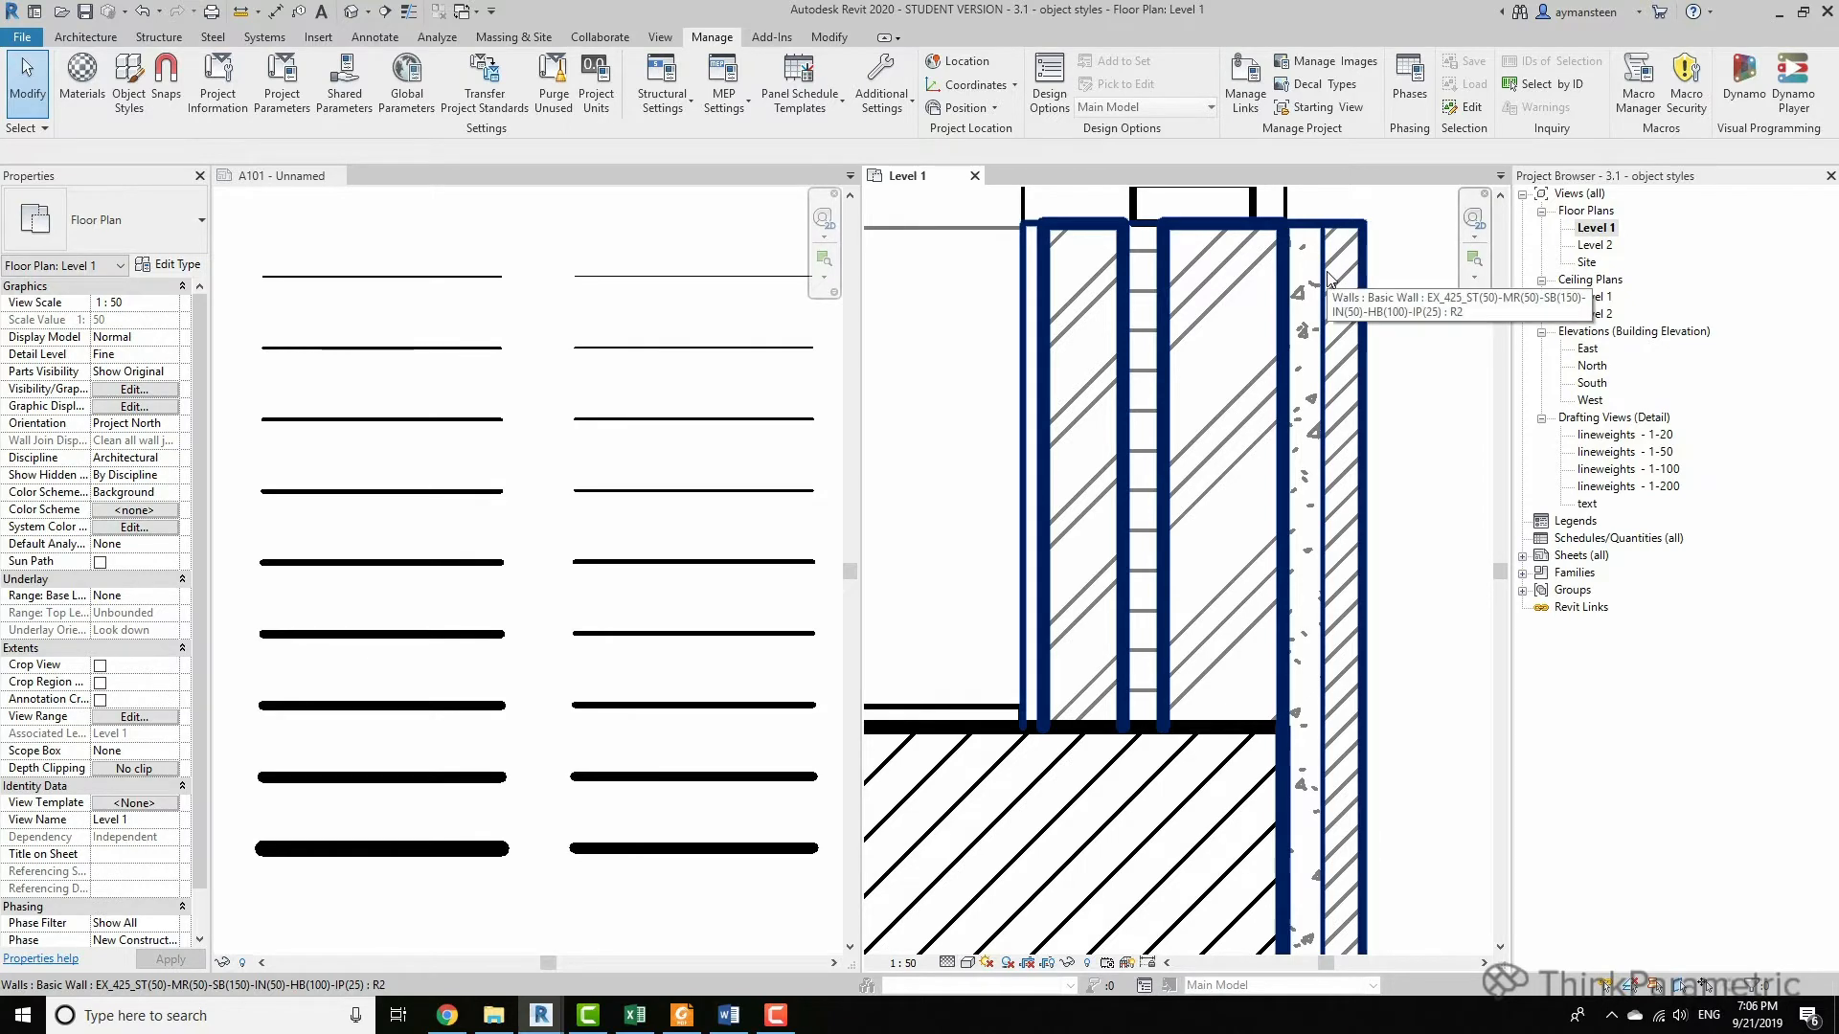
# Set the cut line weight of the Walls subcategory Common Edges to 3 in Object Styles and apply it.
pyautogui.click(130, 84)
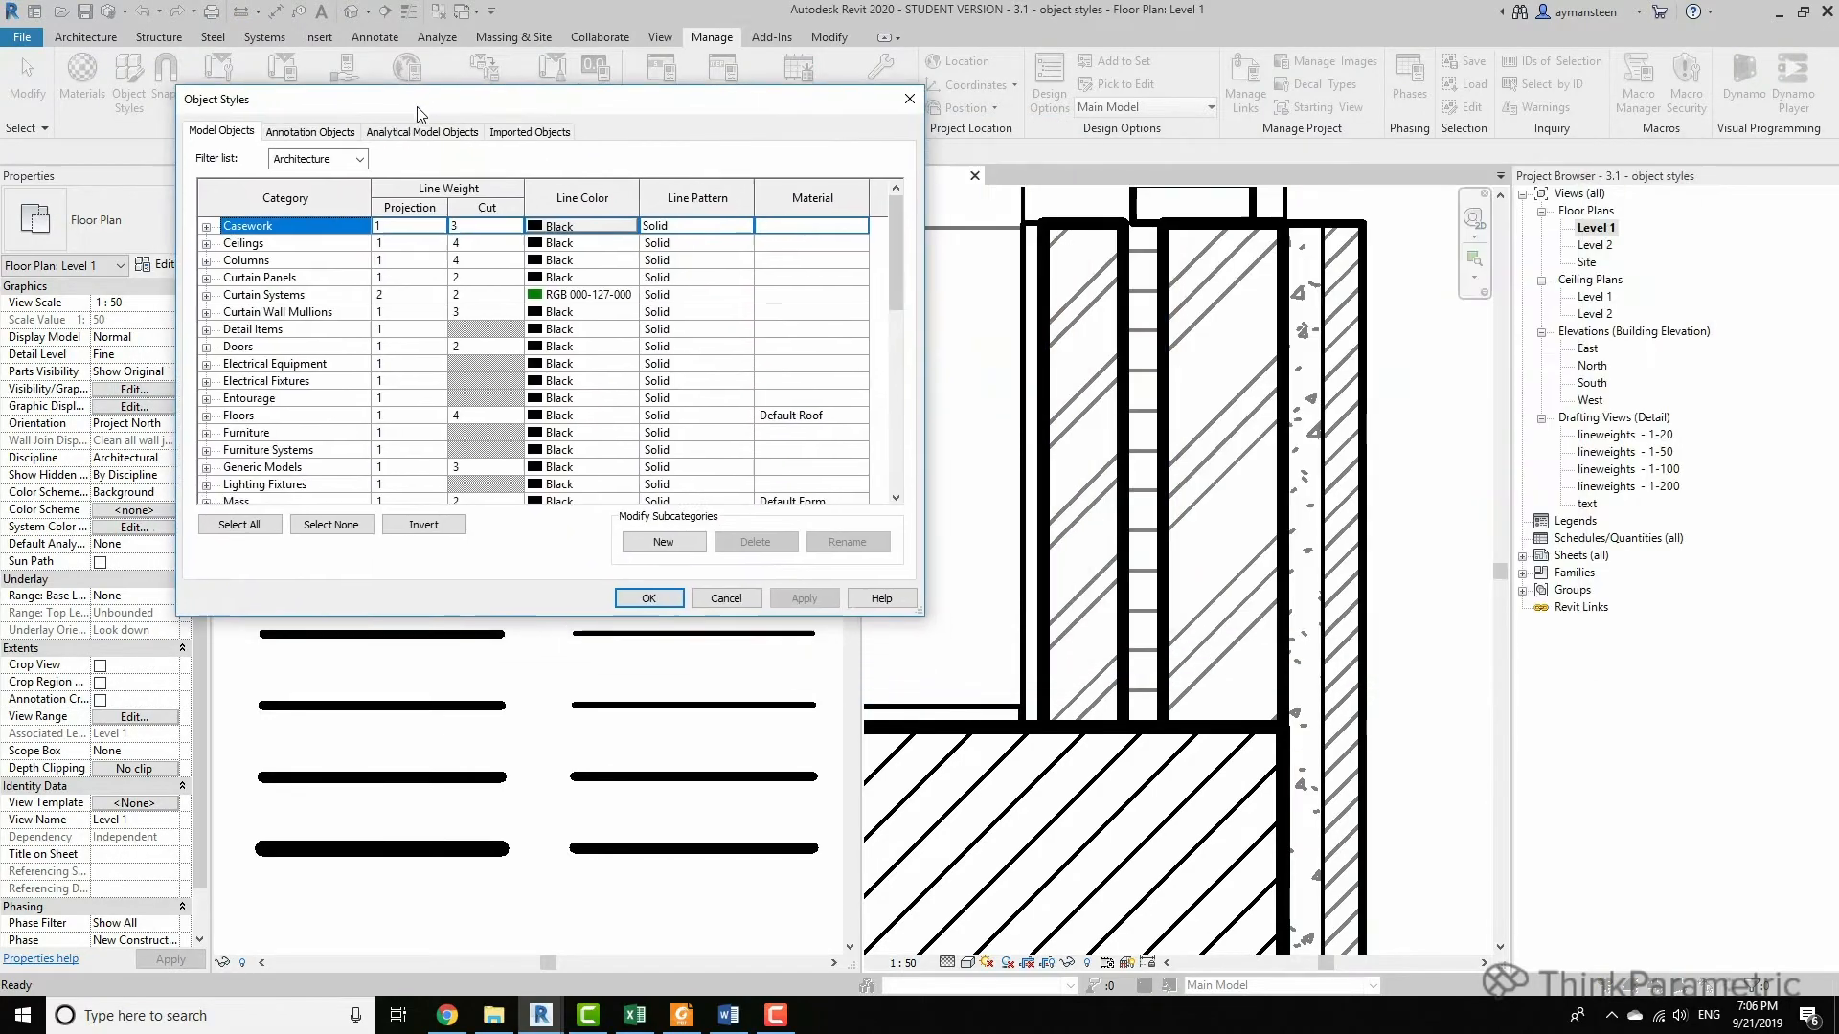
pyautogui.scroll(-8, 293, 380)
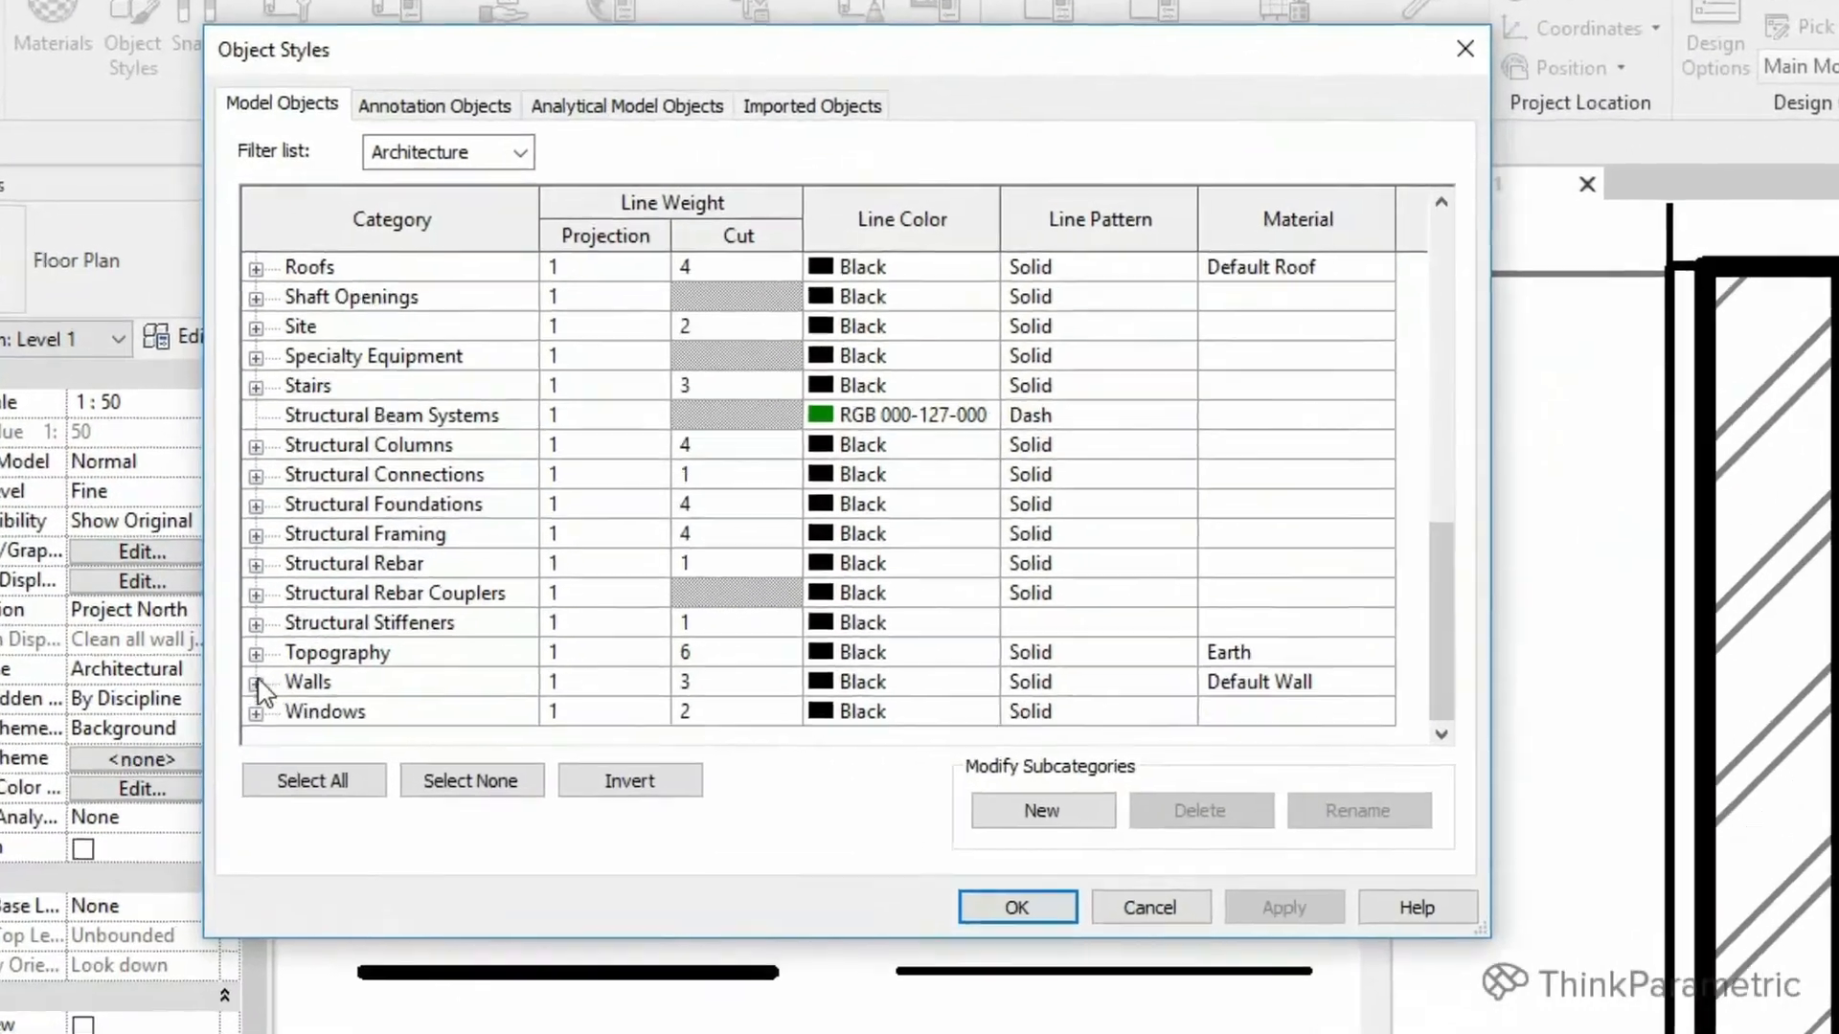
pyautogui.click(202, 473)
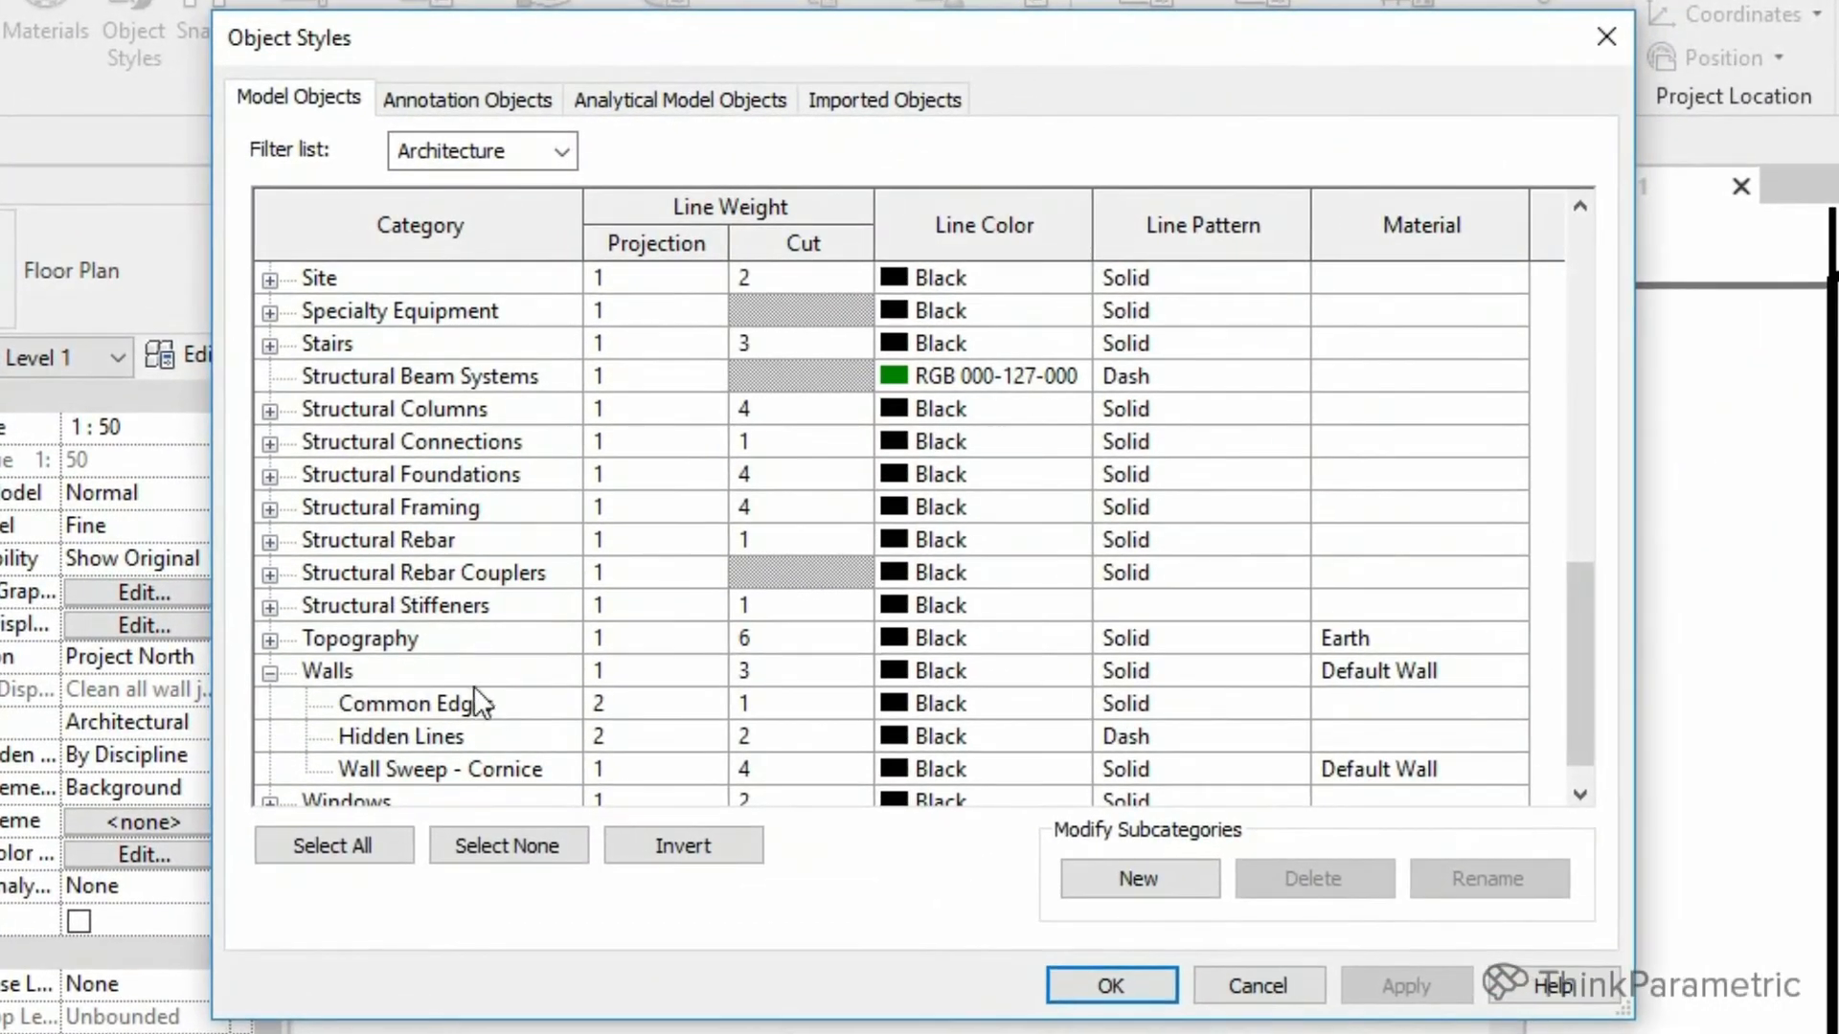
pyautogui.click(439, 474)
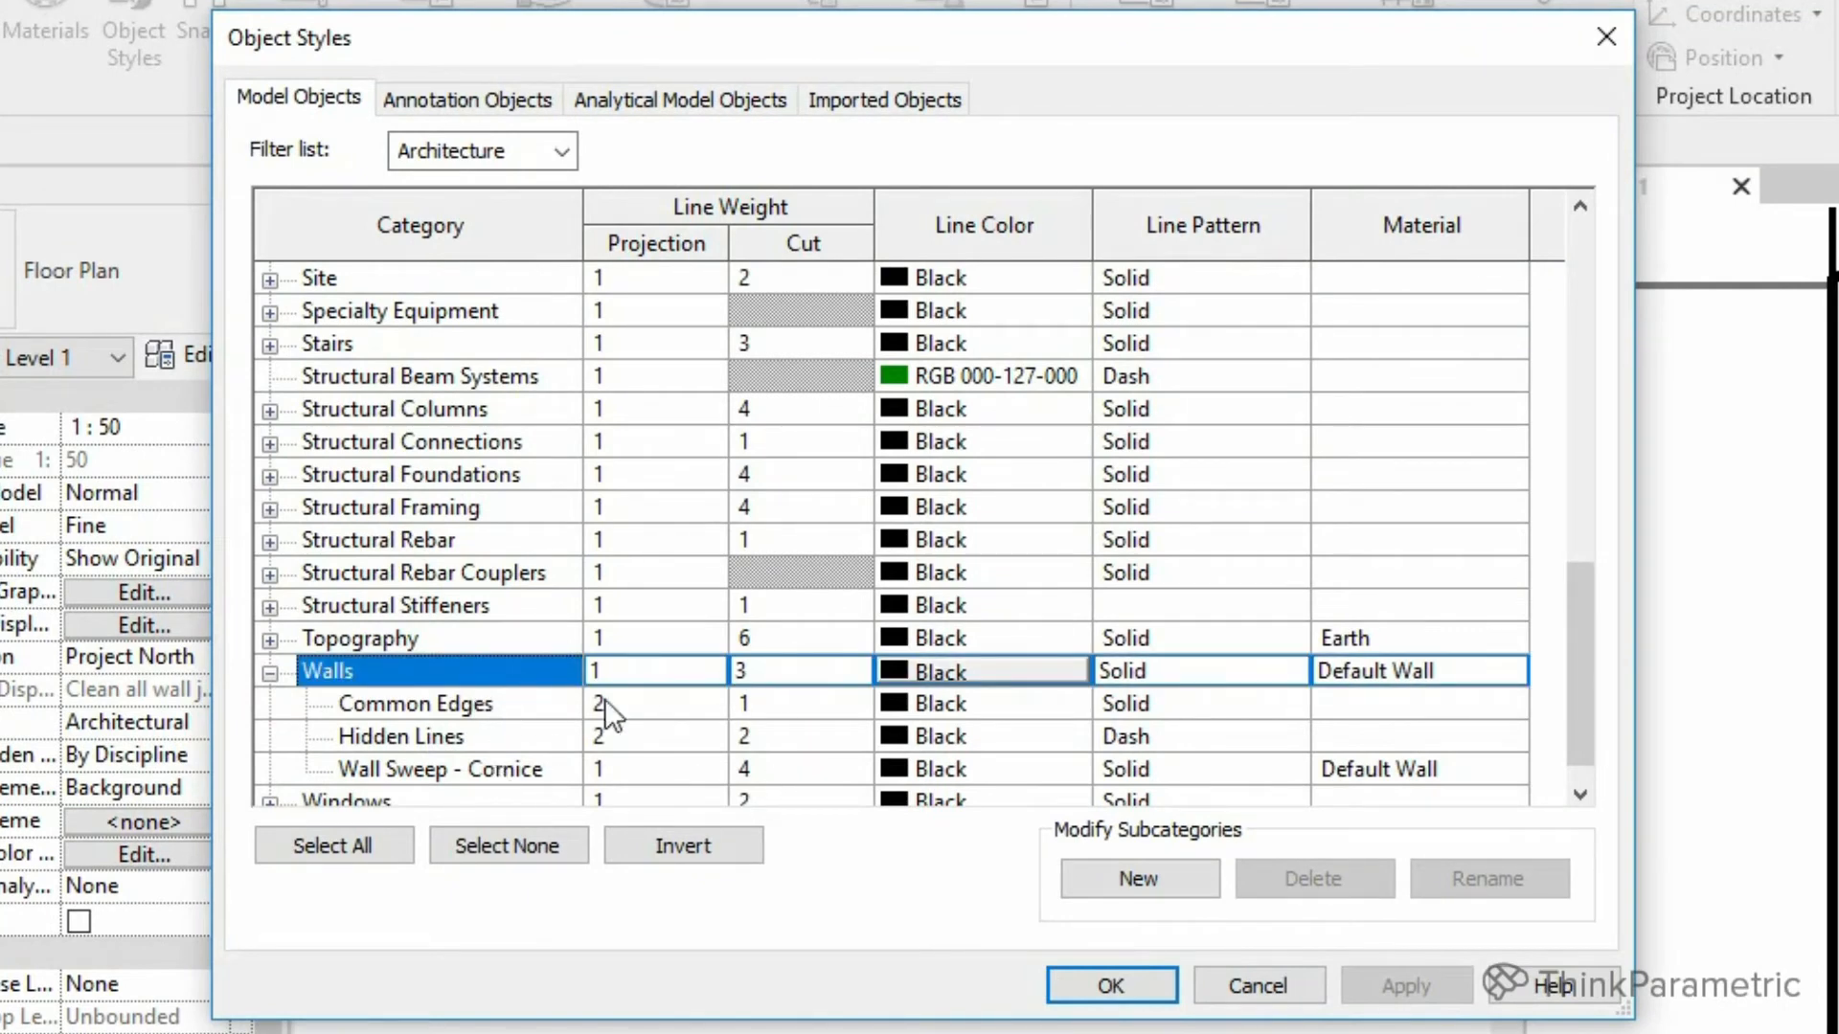
pyautogui.click(784, 702)
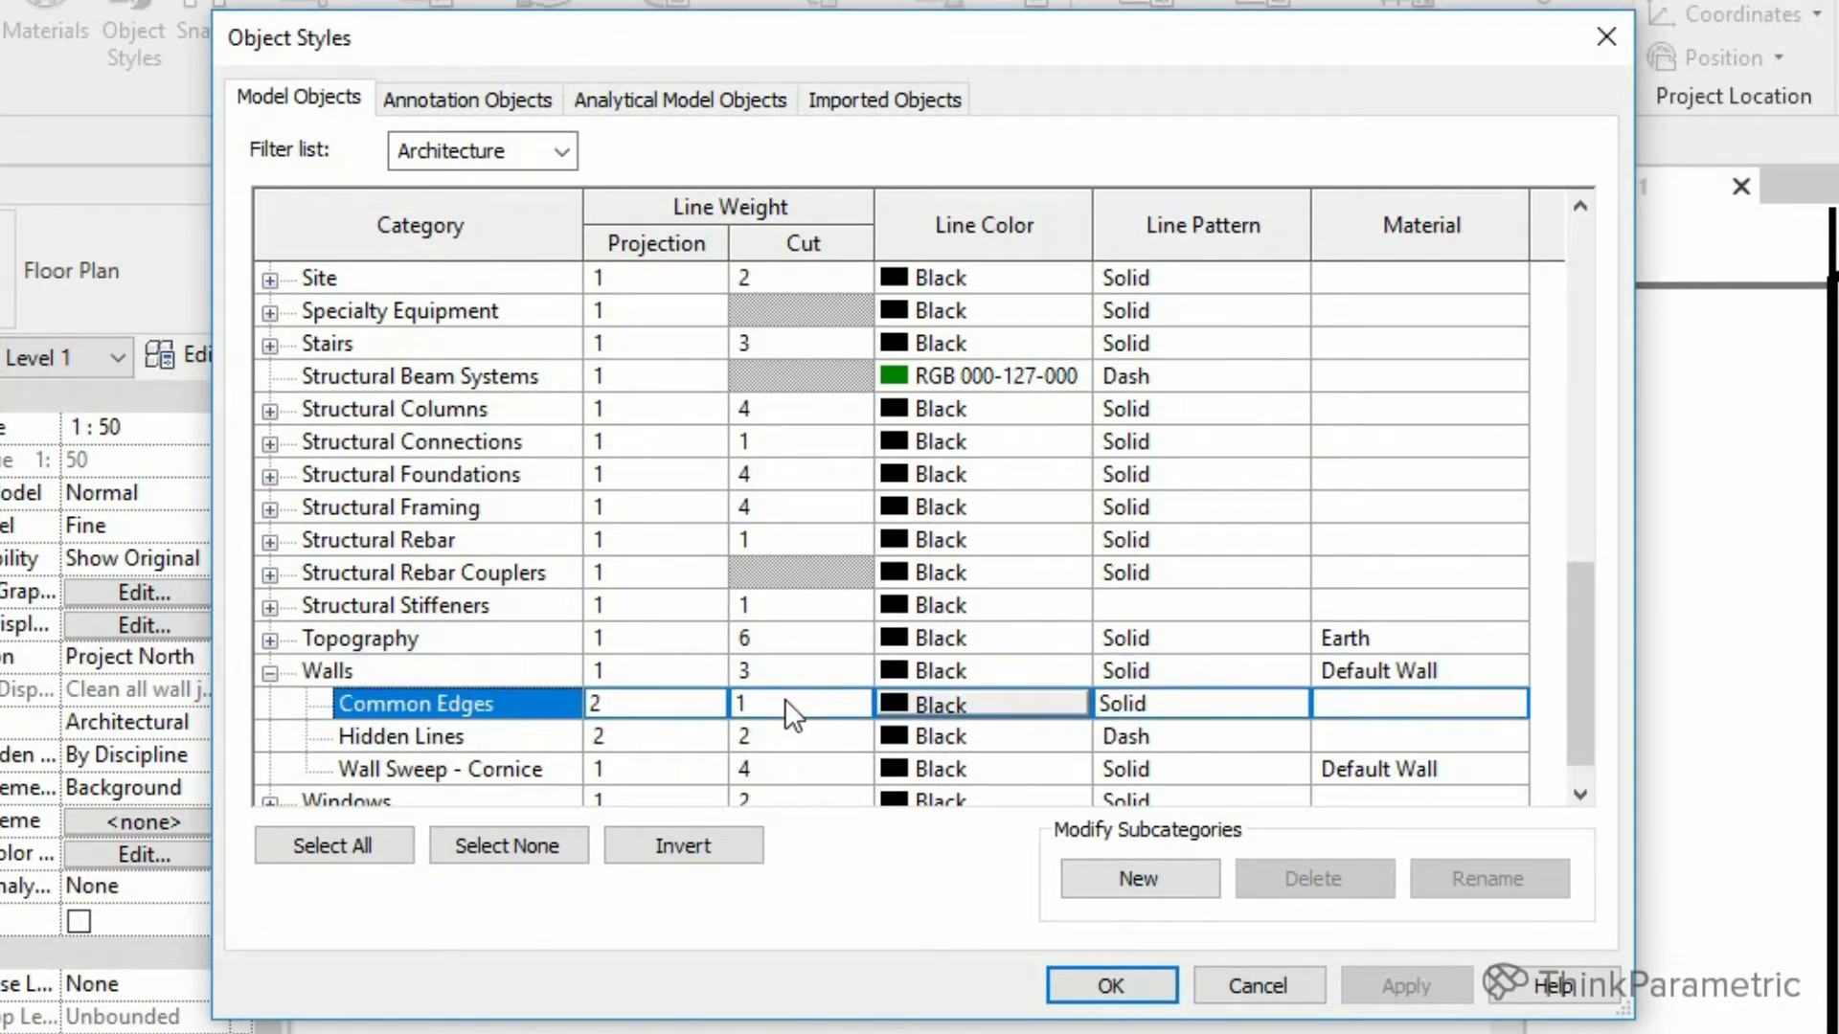
pyautogui.click(784, 702)
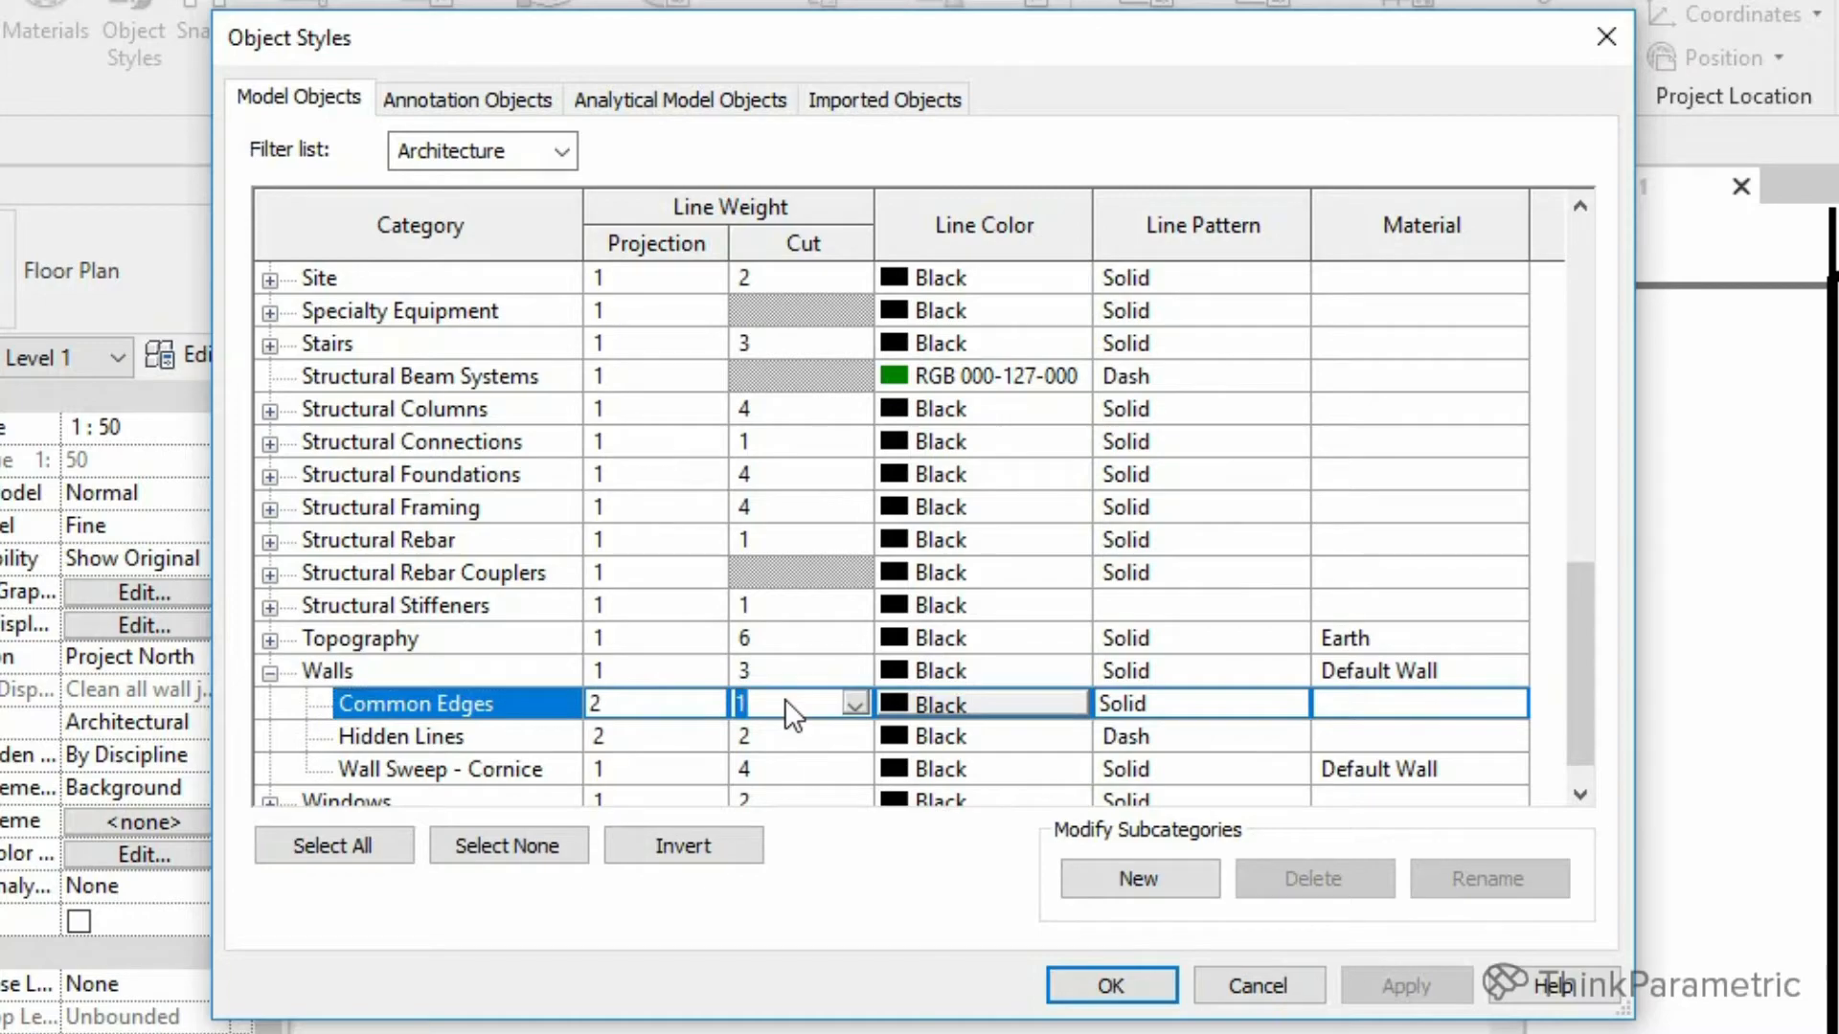
pyautogui.write('3')
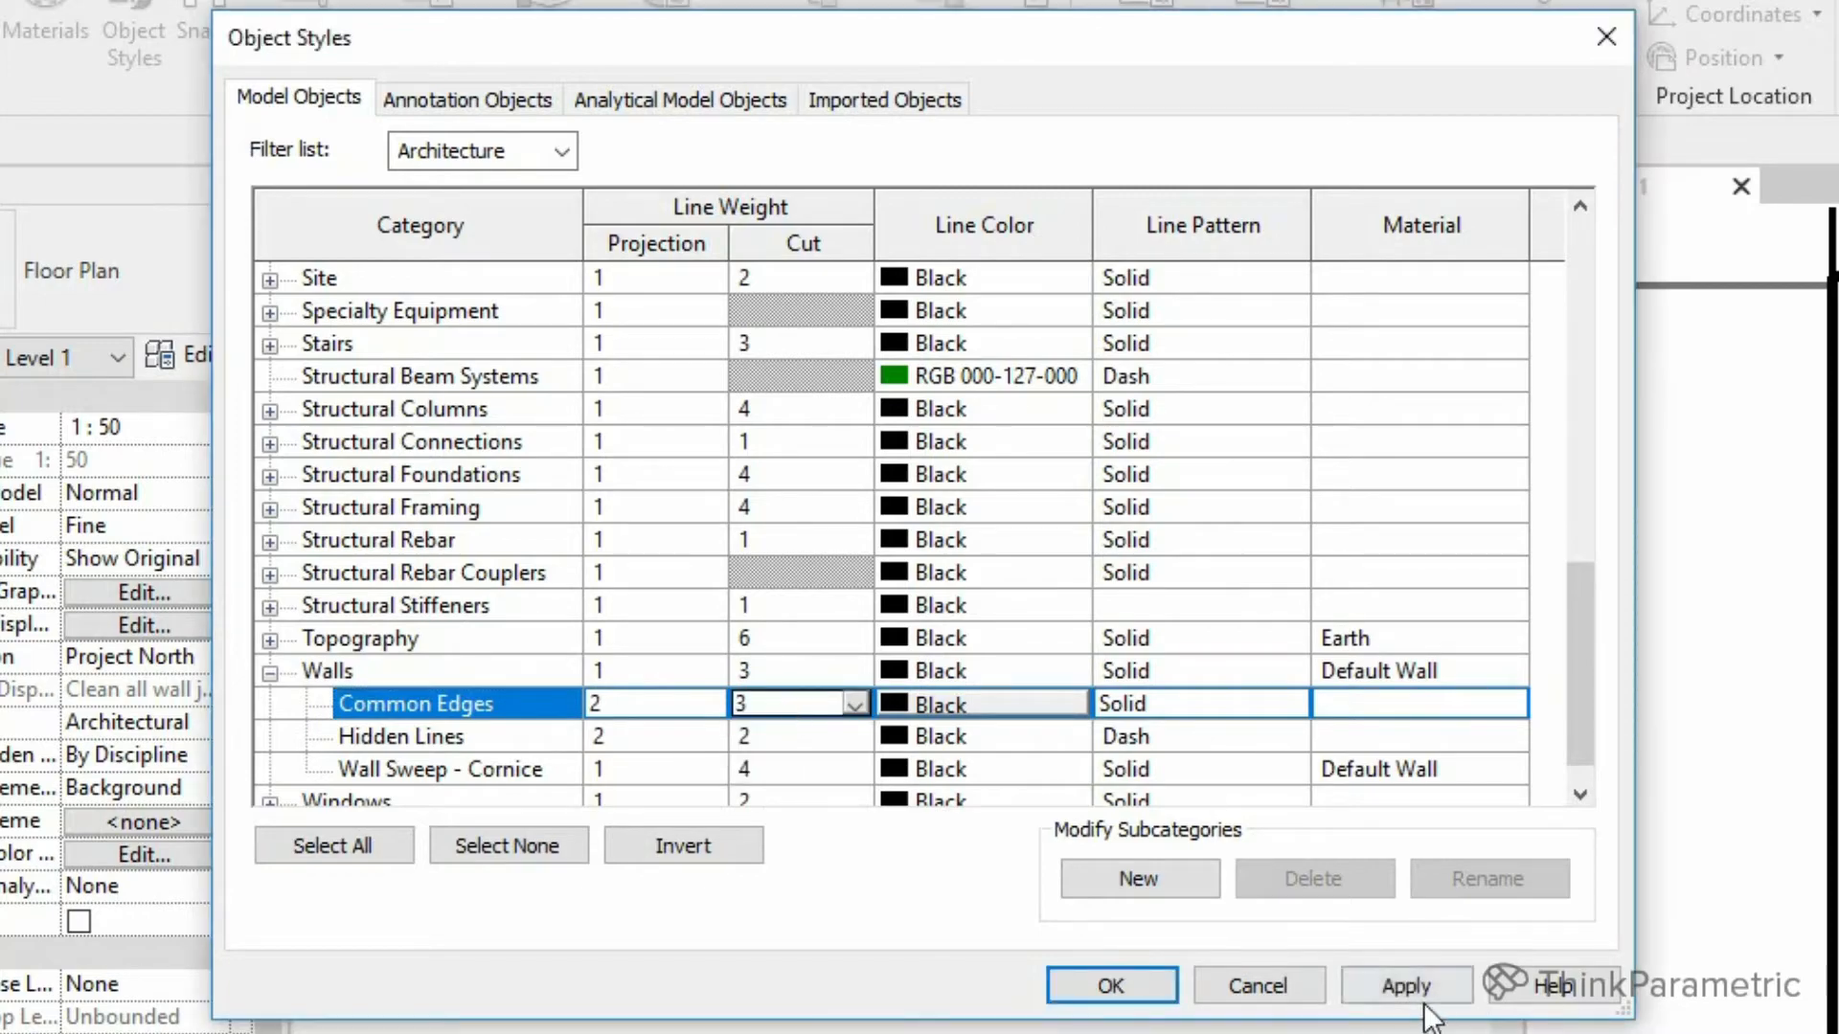
pyautogui.click(1423, 1002)
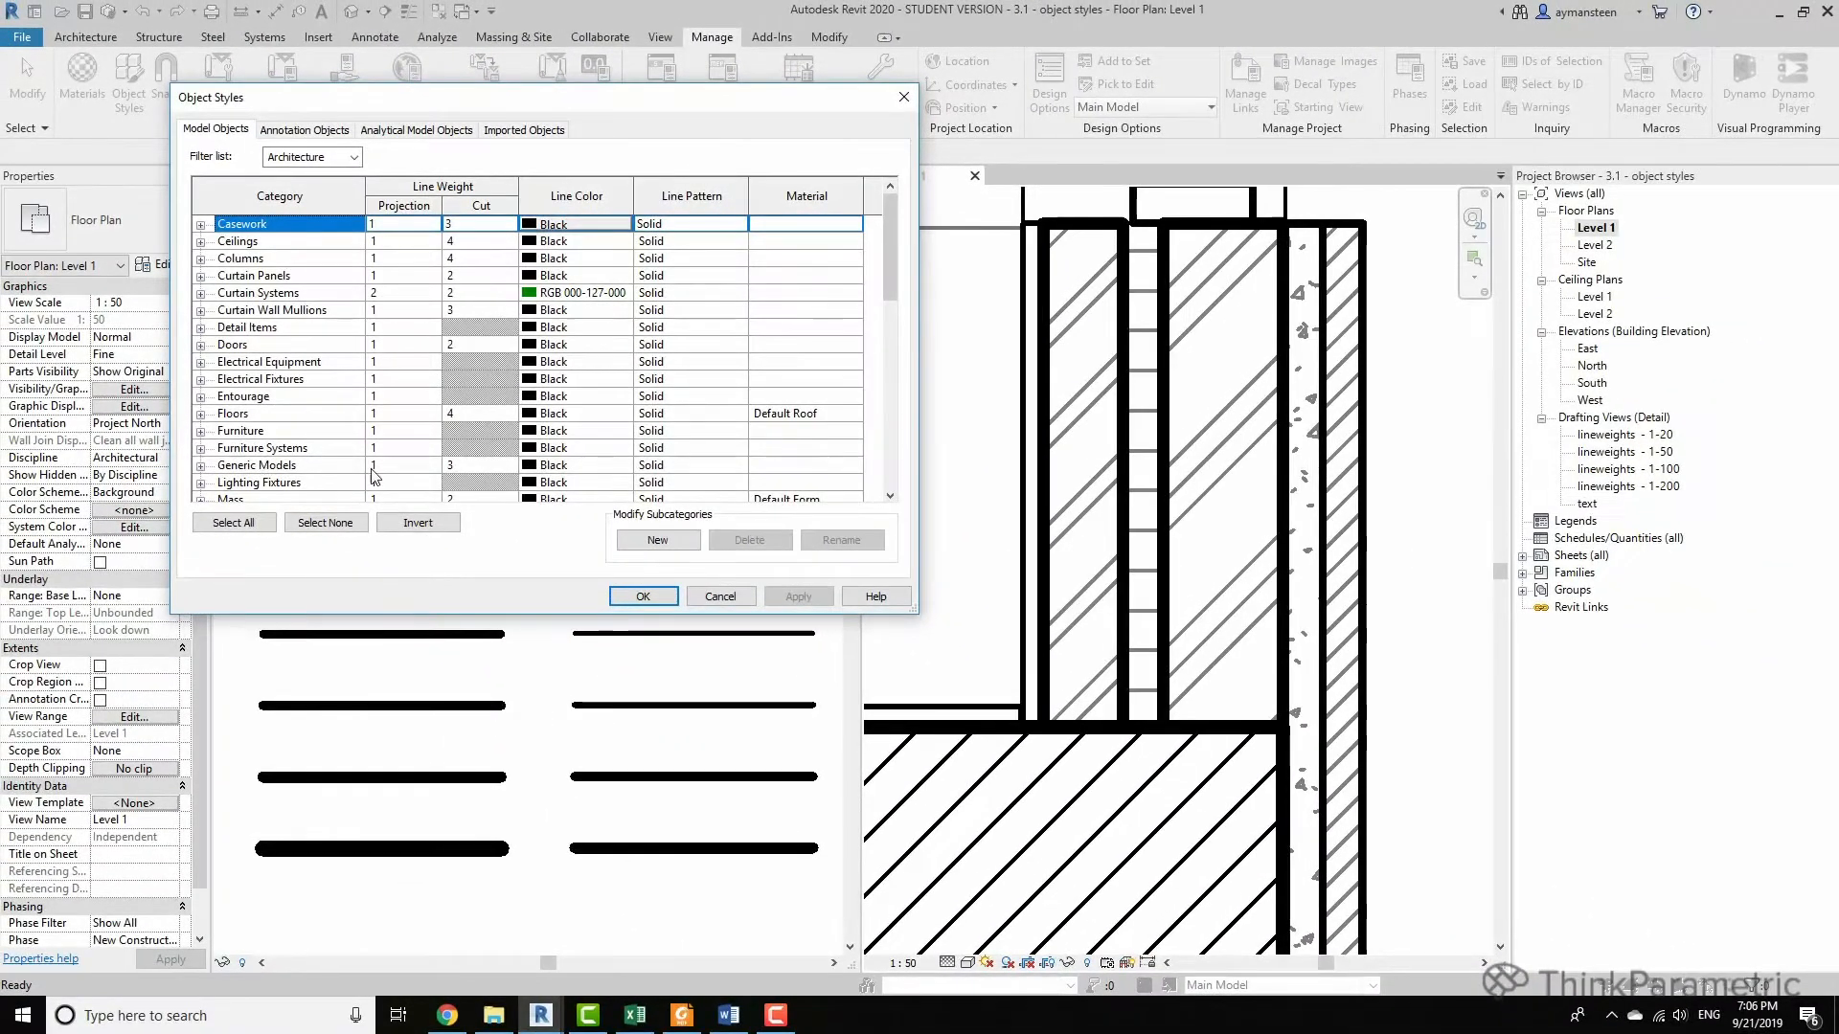
pyautogui.scroll(-2, 373, 476)
pyautogui.click(643, 595)
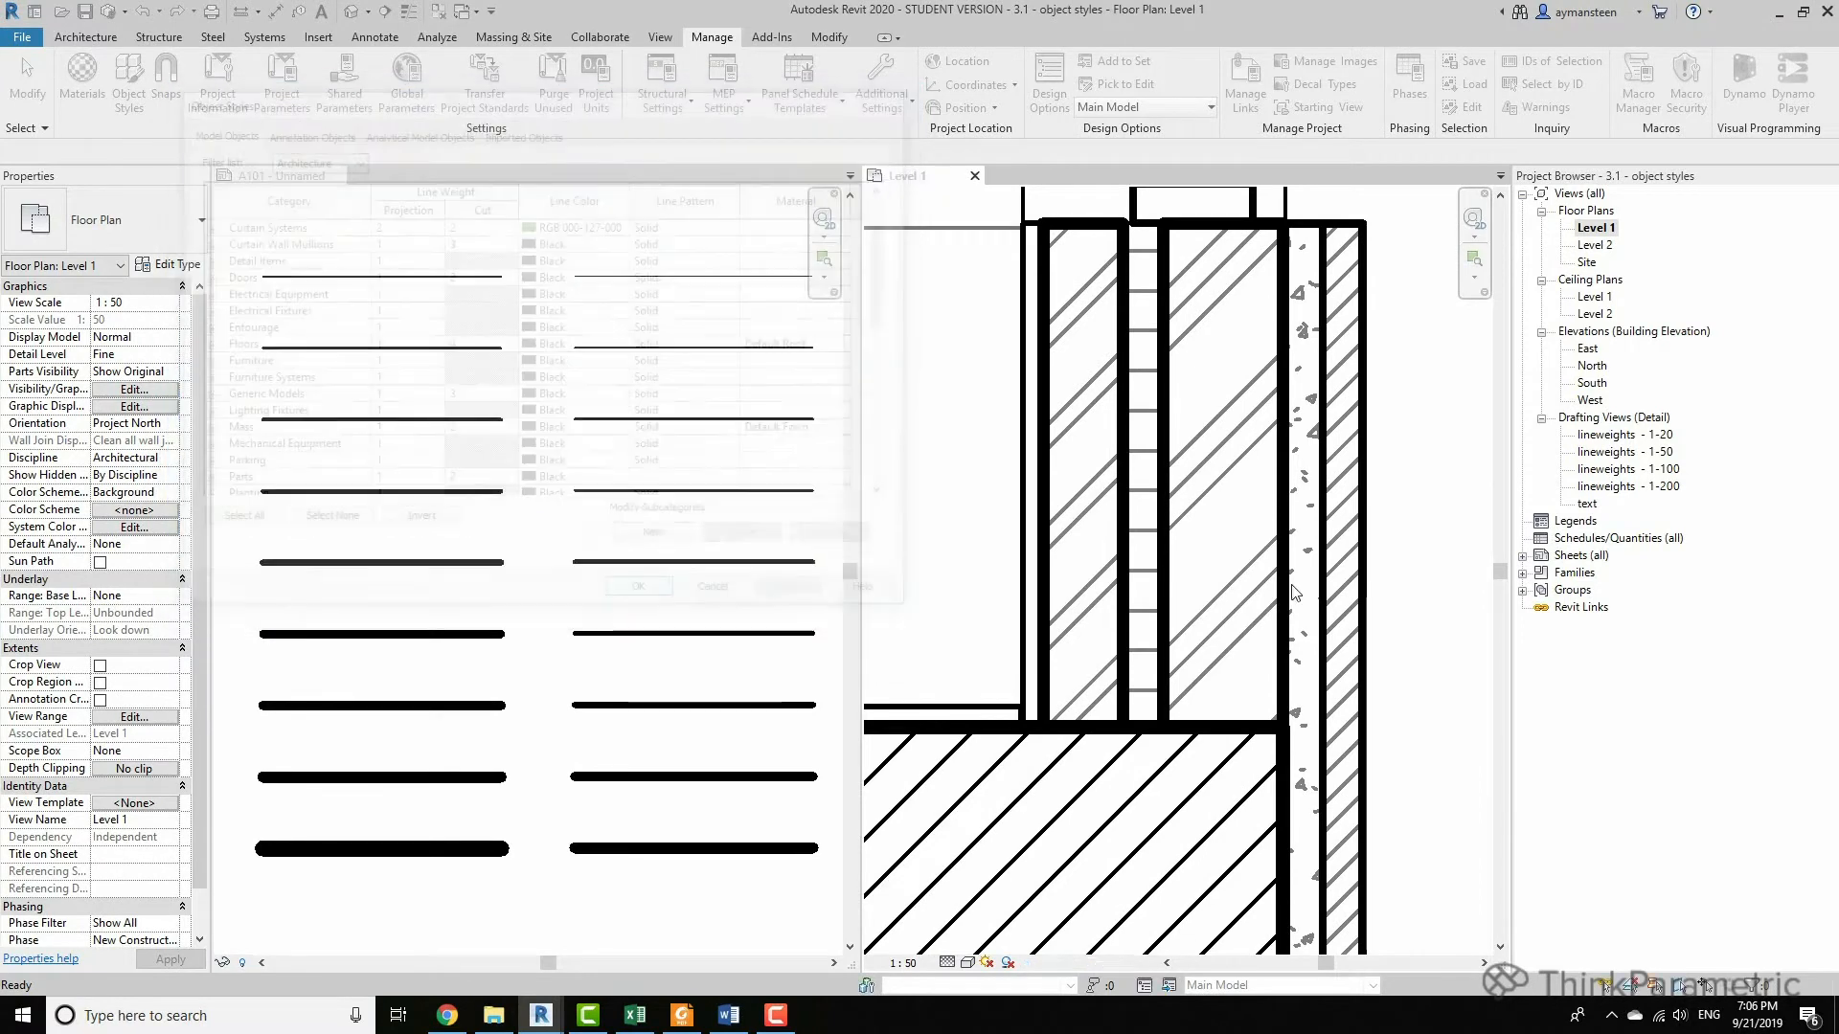
# Compare the wall corner's line weights in the Level 1 plan at 1:100 and at 1:50, ending at 1:50.
pyautogui.scroll(-2, 1412, 534)
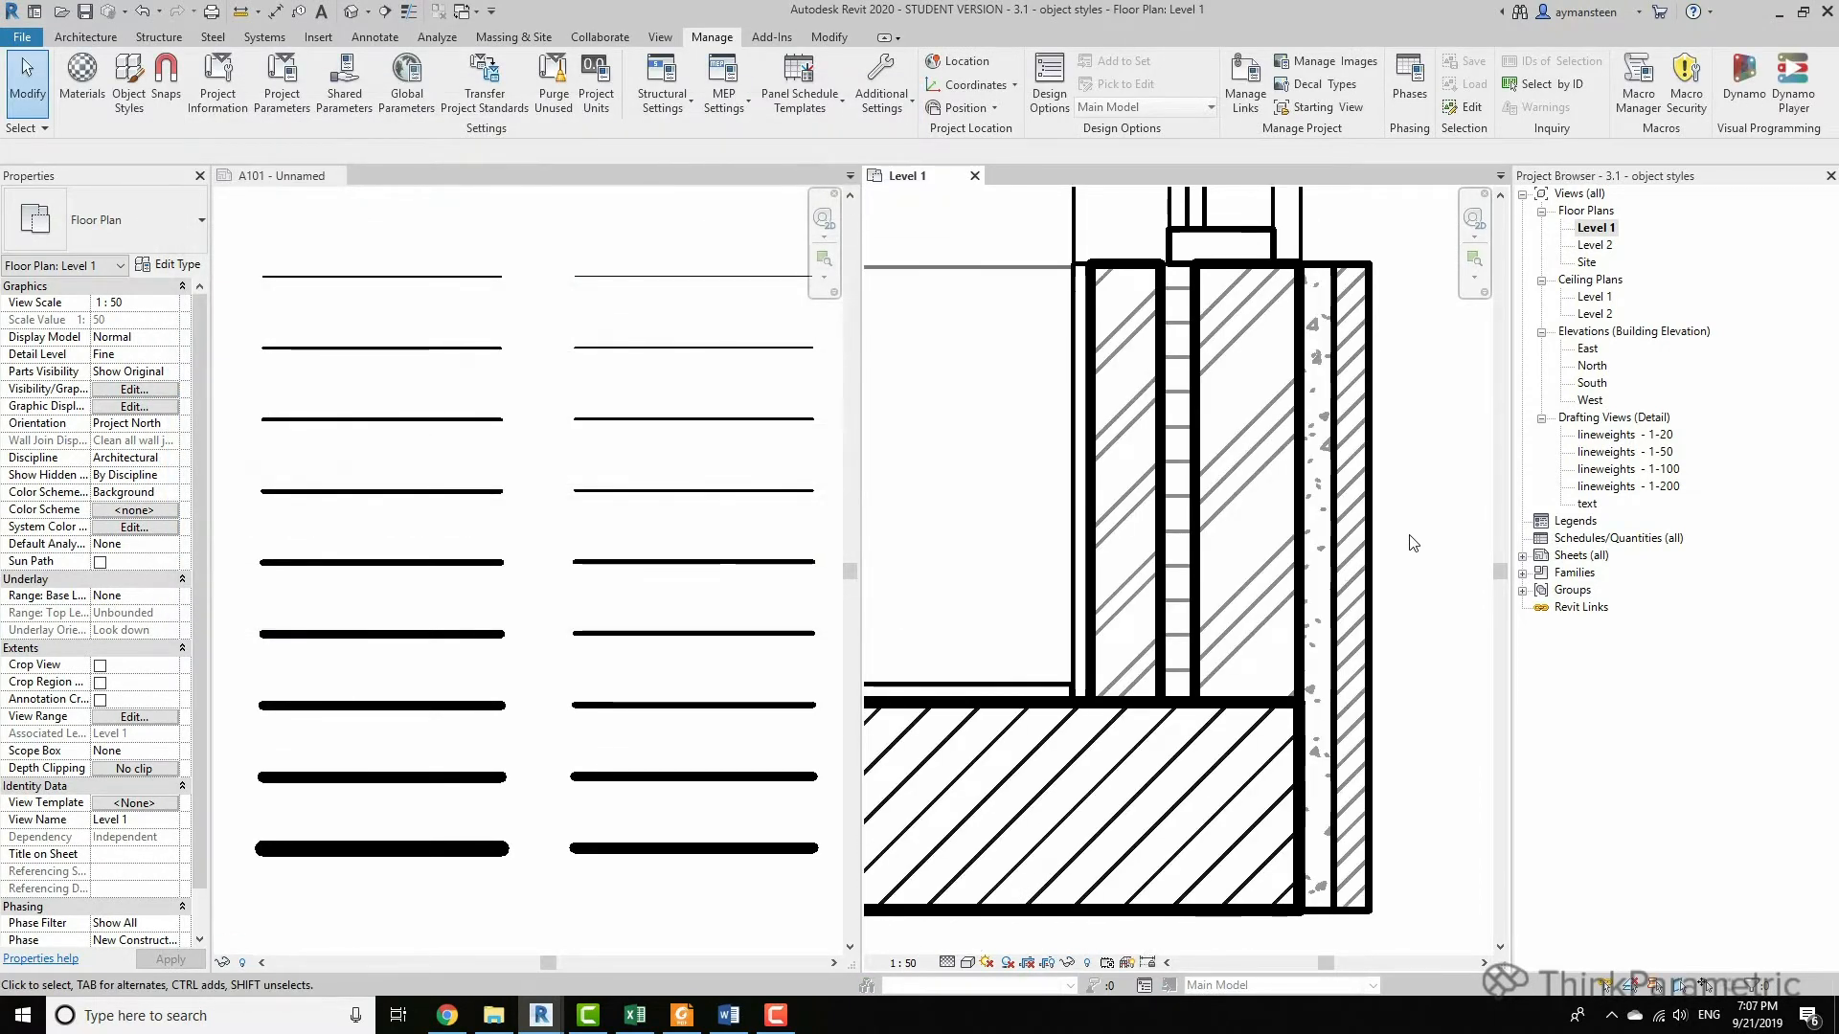
pyautogui.click(902, 963)
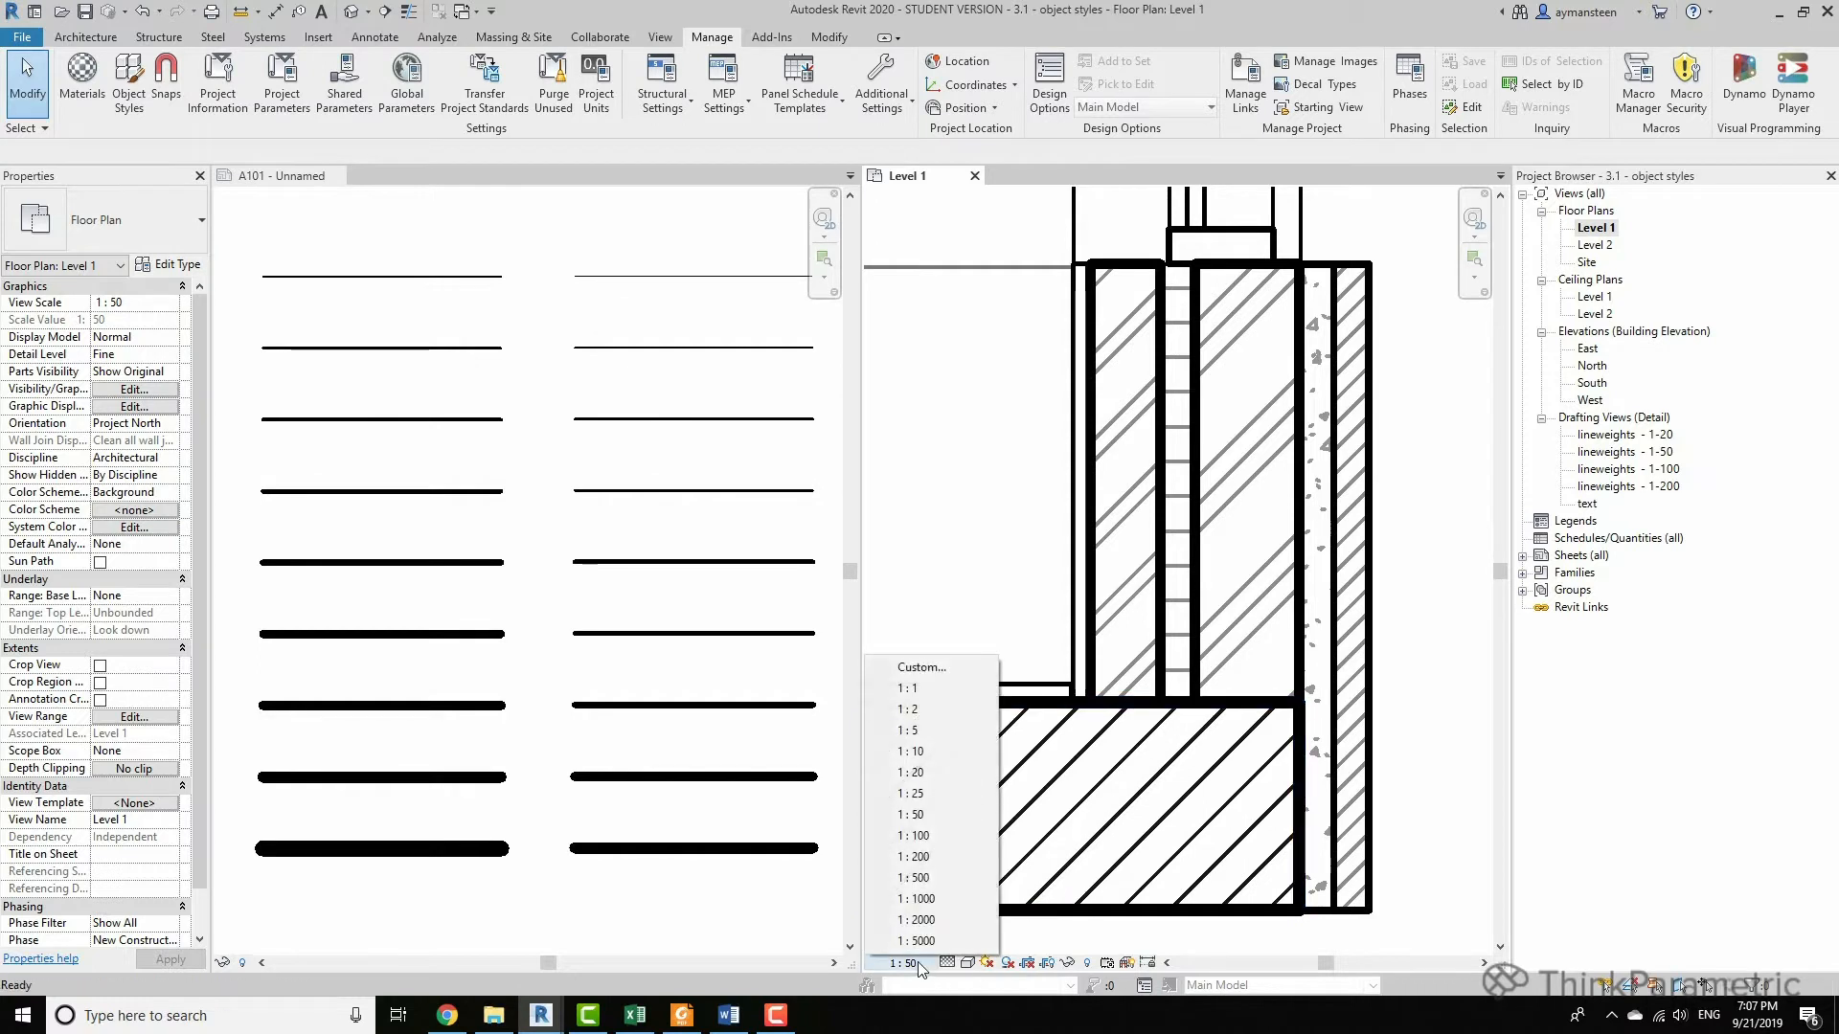
pyautogui.click(924, 838)
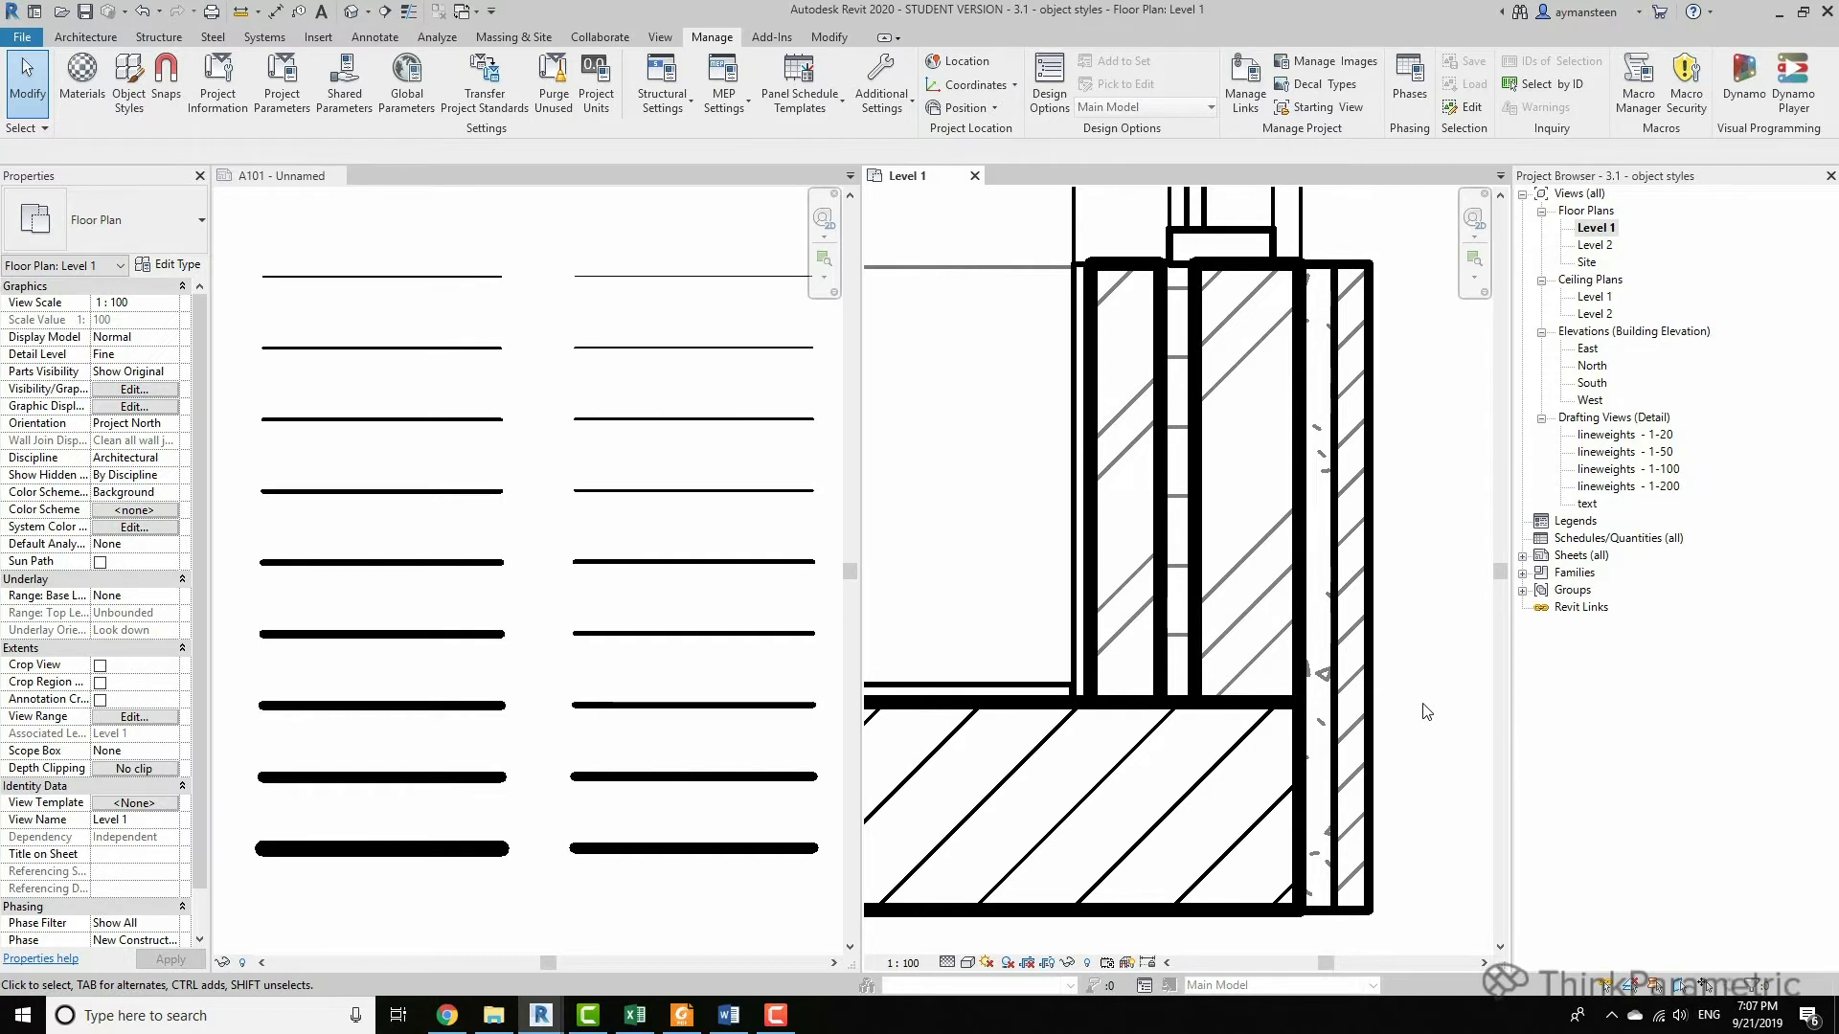
pyautogui.click(913, 967)
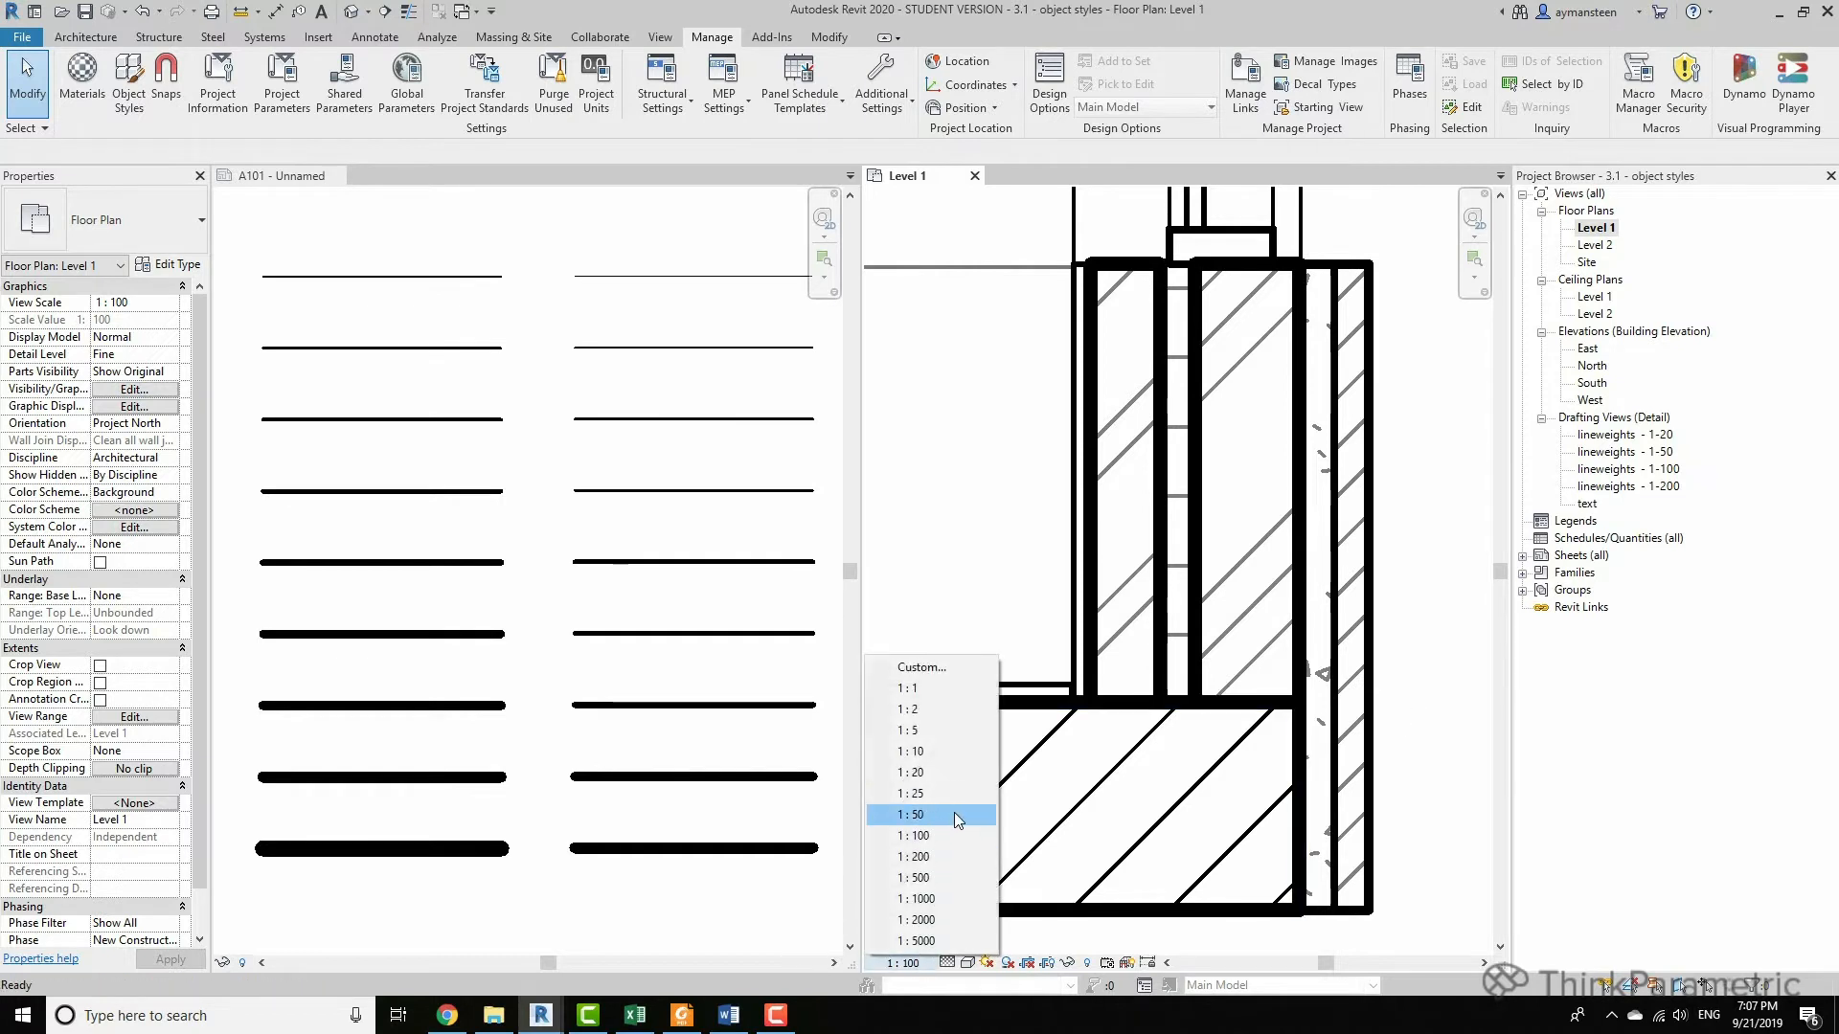
pyautogui.click(924, 821)
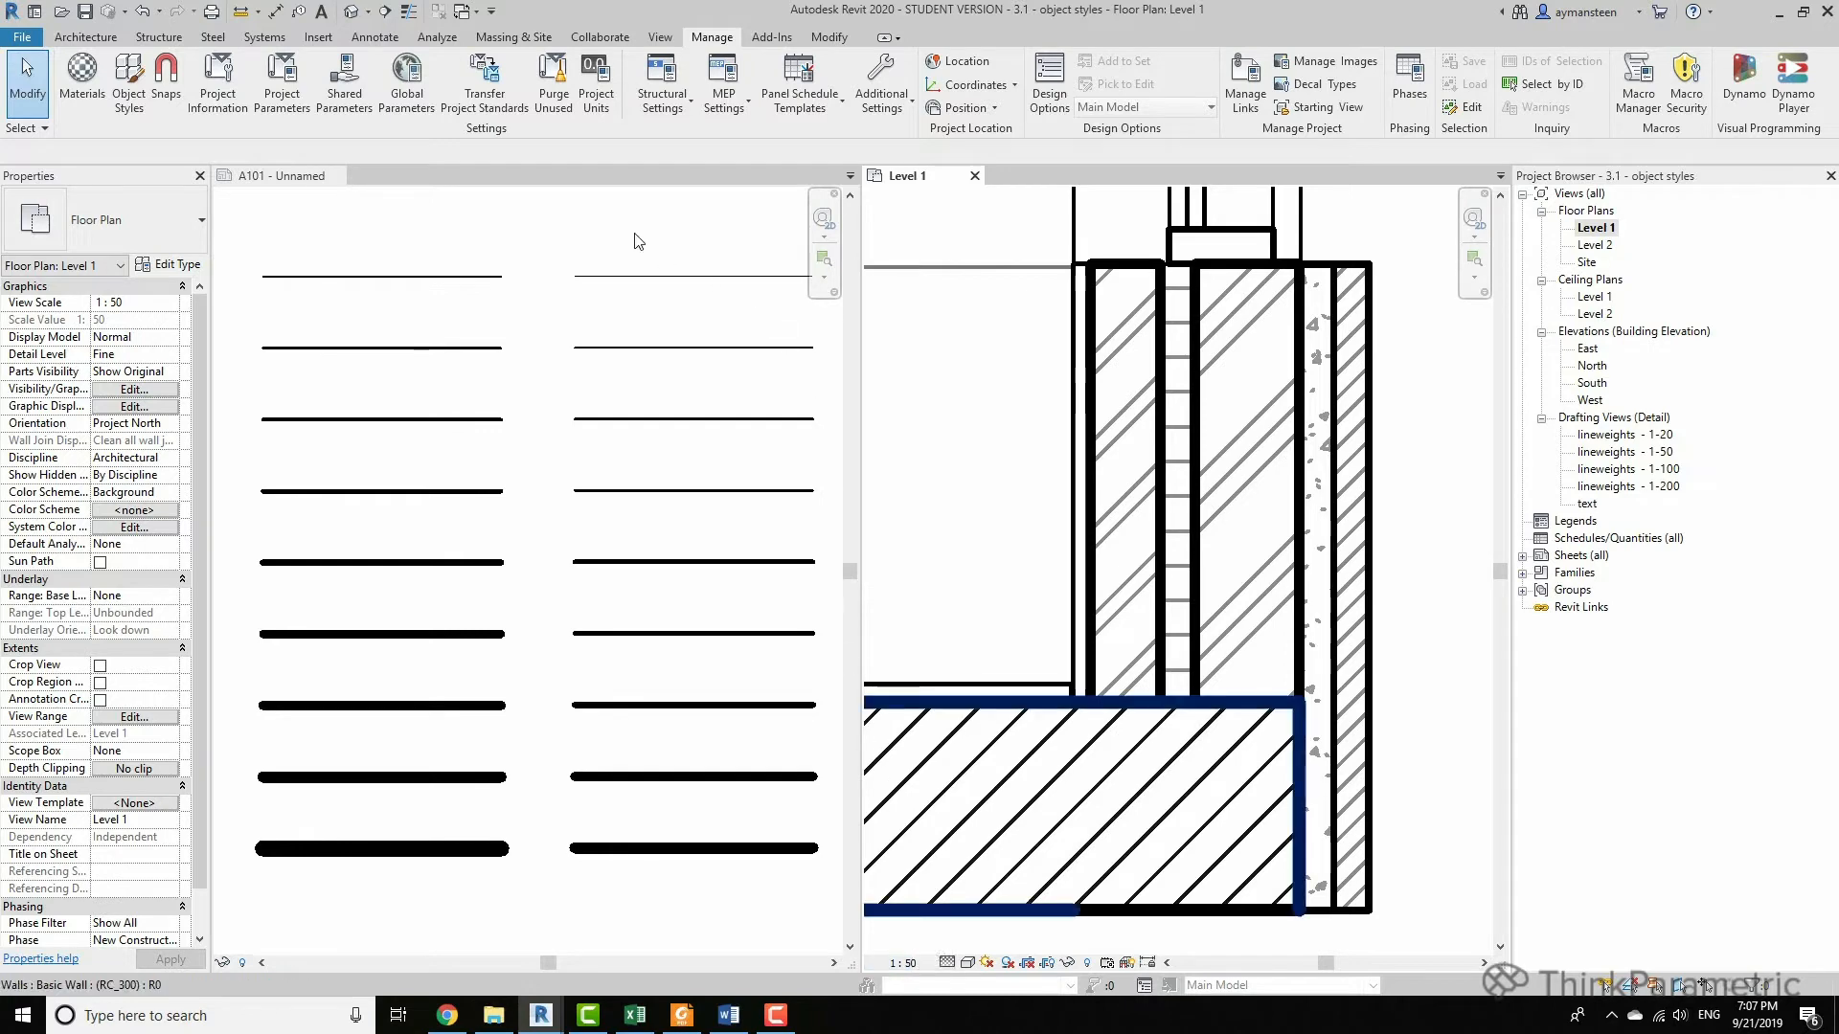
# Open Line Weights and set the 1:20 widths of model line weights 1 to 3 to 0.15, 0.22 and 0.3 mm.
pyautogui.click(881, 91)
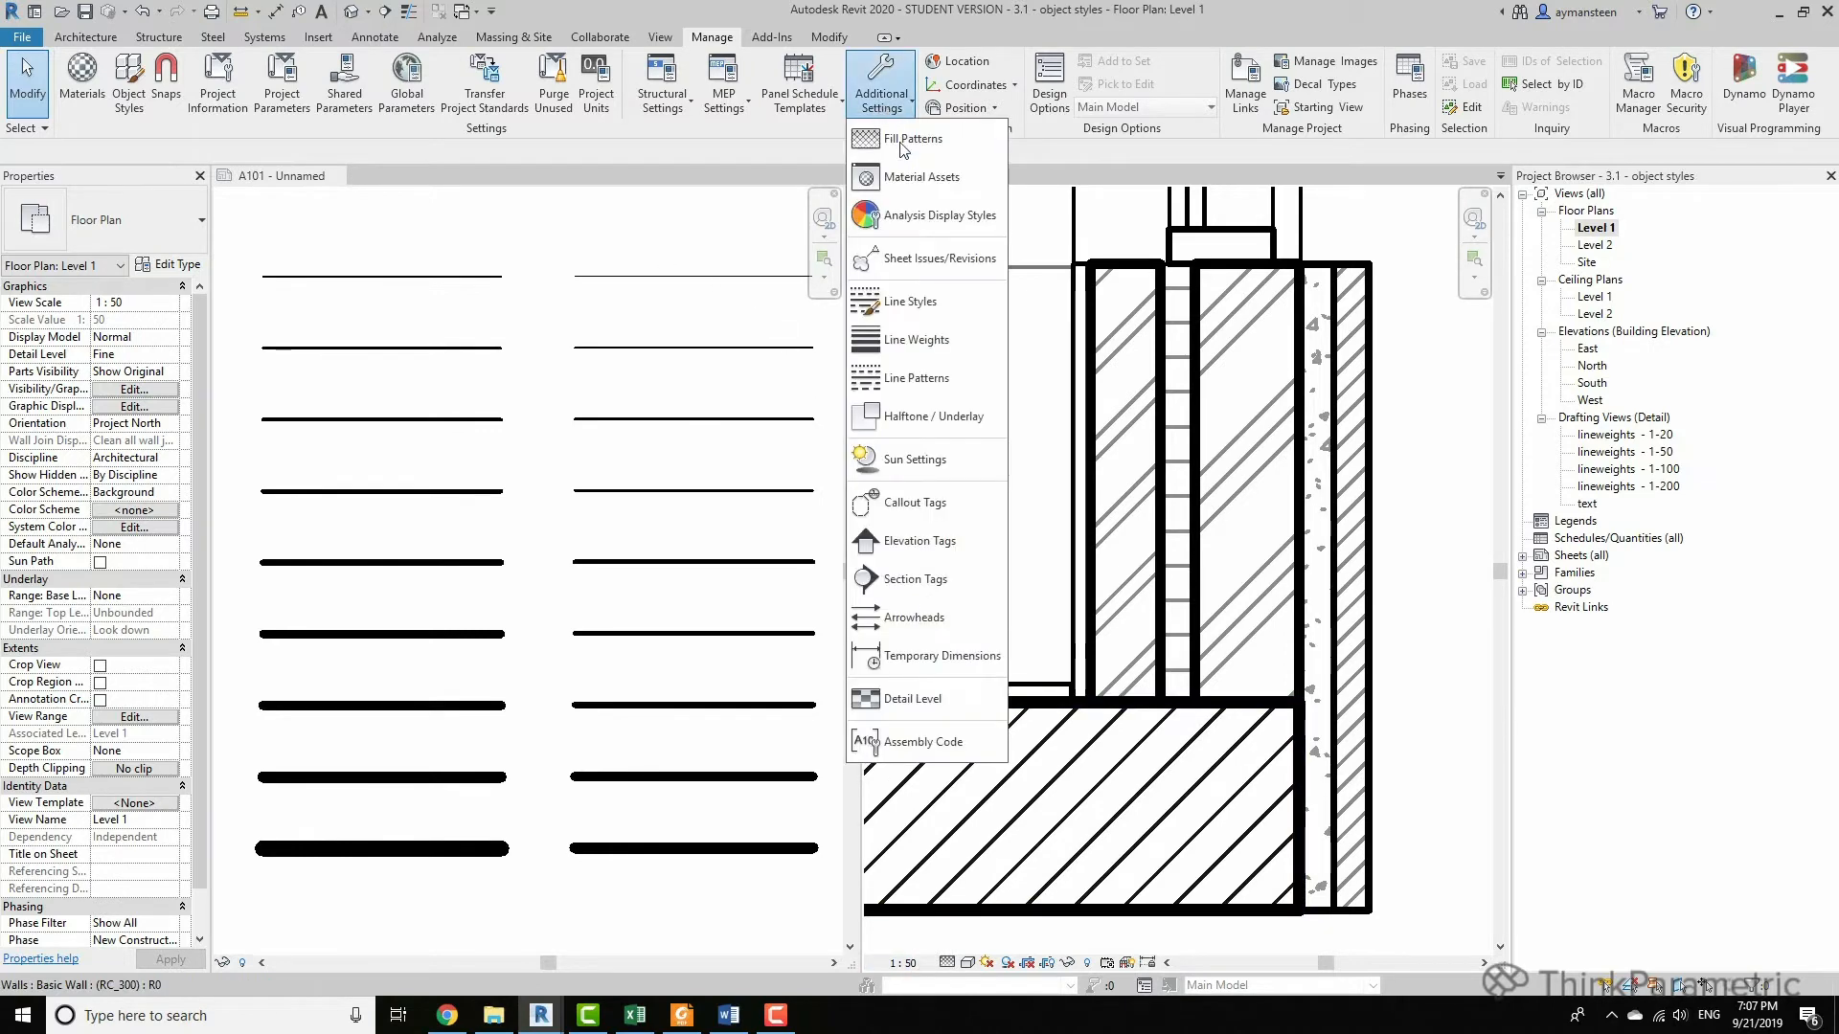
pyautogui.click(944, 340)
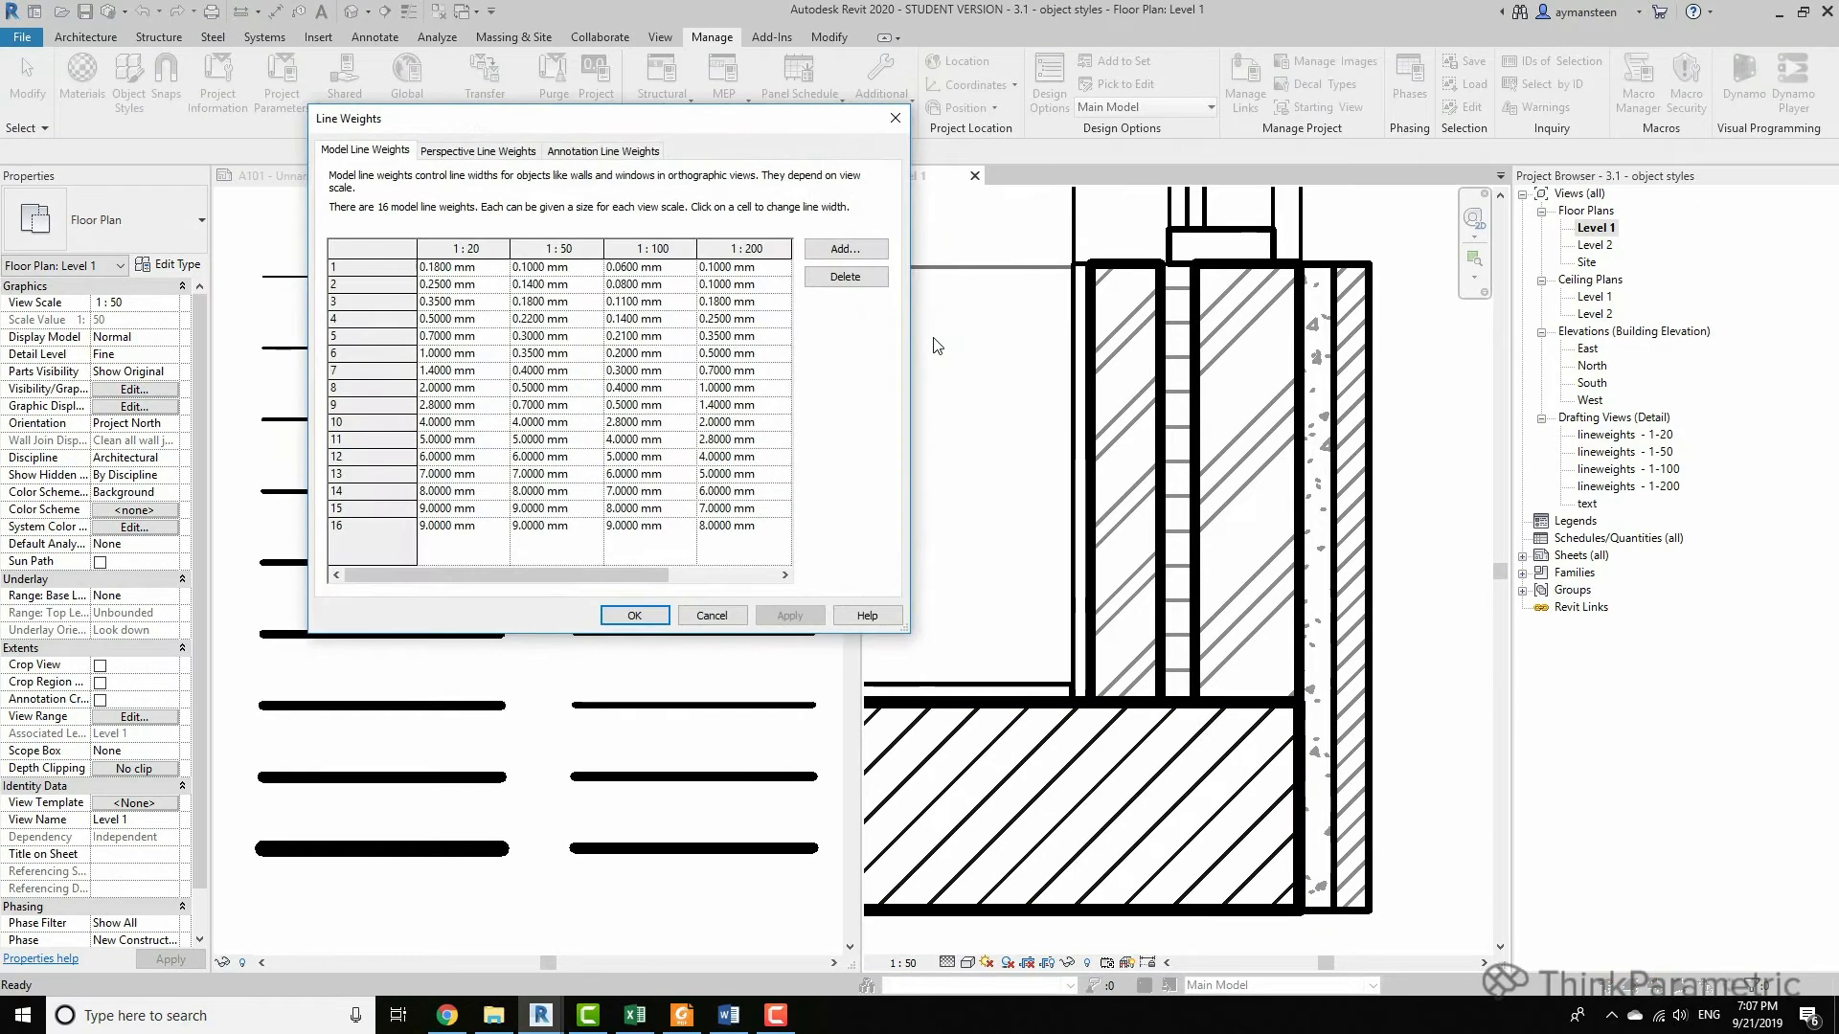
pyautogui.click(480, 273)
pyautogui.click(480, 275)
pyautogui.write('0.15')
pyautogui.press('Return')
pyautogui.write('0.22')
pyautogui.press('Return')
pyautogui.write('0.3')
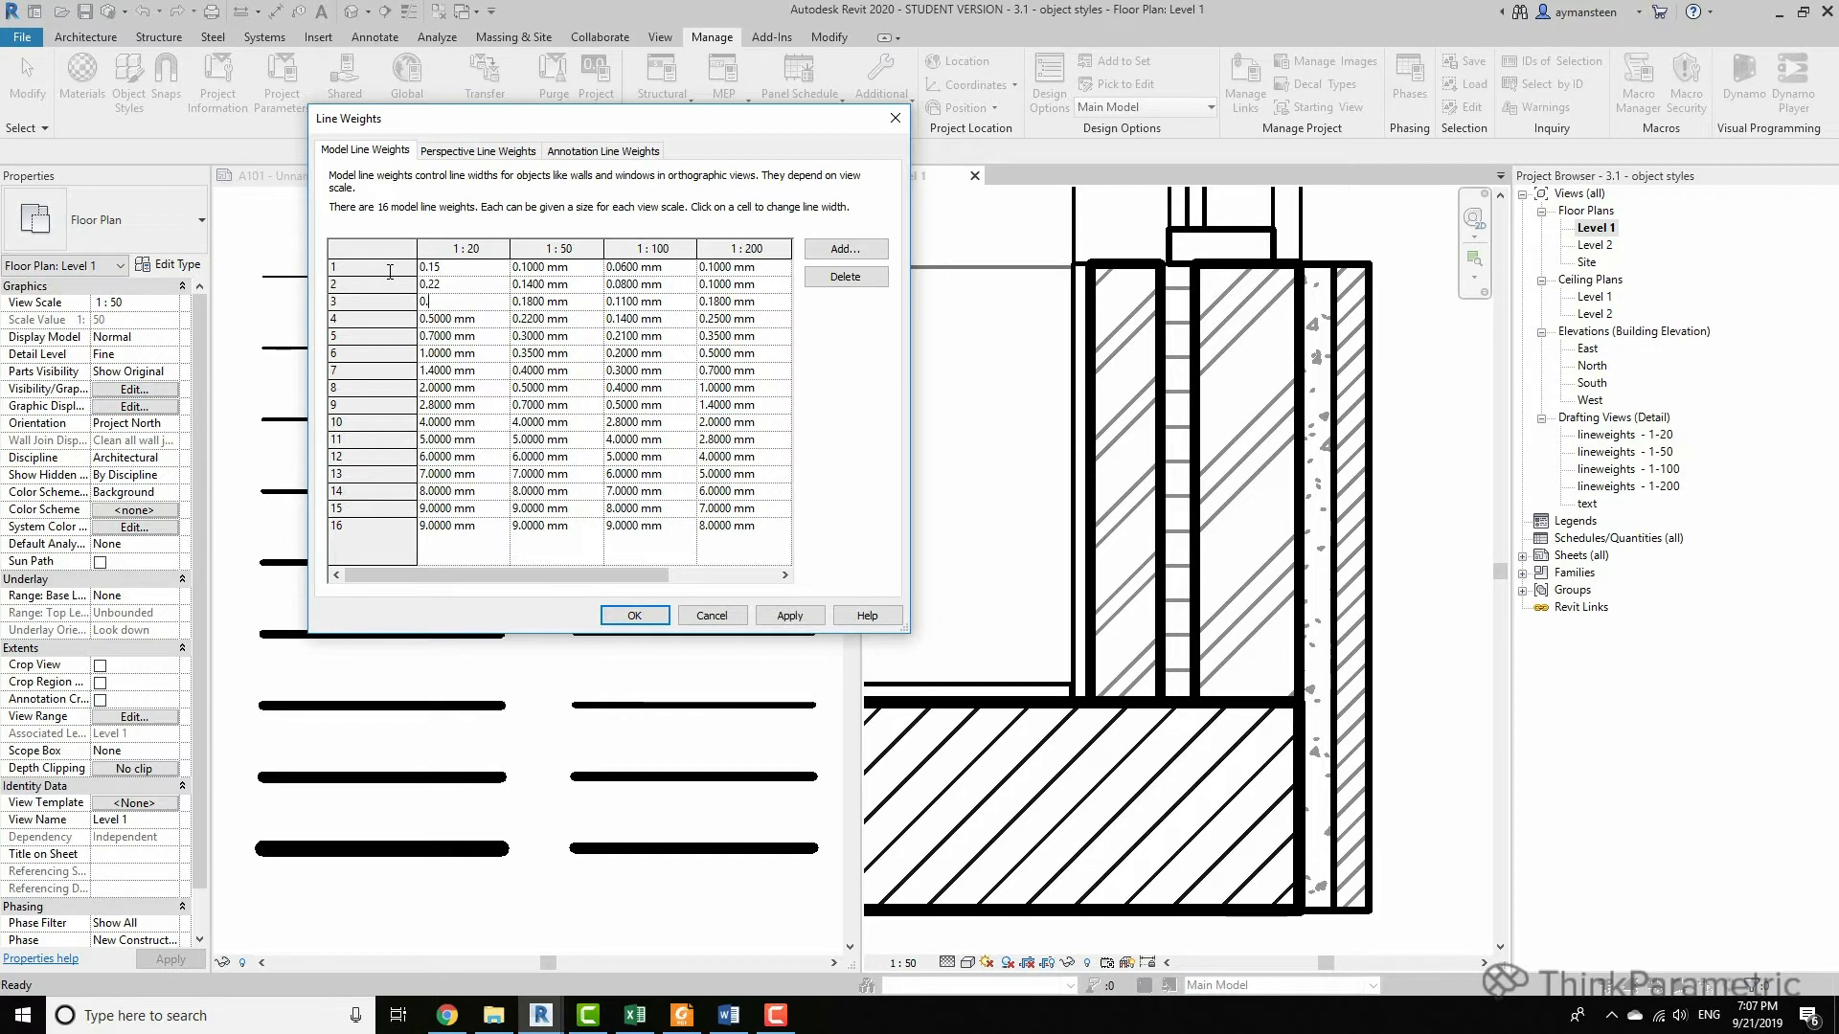
# Set the 1:20 widths of model line weights 4 to 7 to 0.4, 0.5, 0.6 and 0.7 mm.
pyautogui.press('Return')
pyautogui.write('0.4')
pyautogui.press('Return')
pyautogui.write('0.5')
pyautogui.press('Return')
pyautogui.write('0.6')
pyautogui.press('Return')
pyautogui.write('0.7')
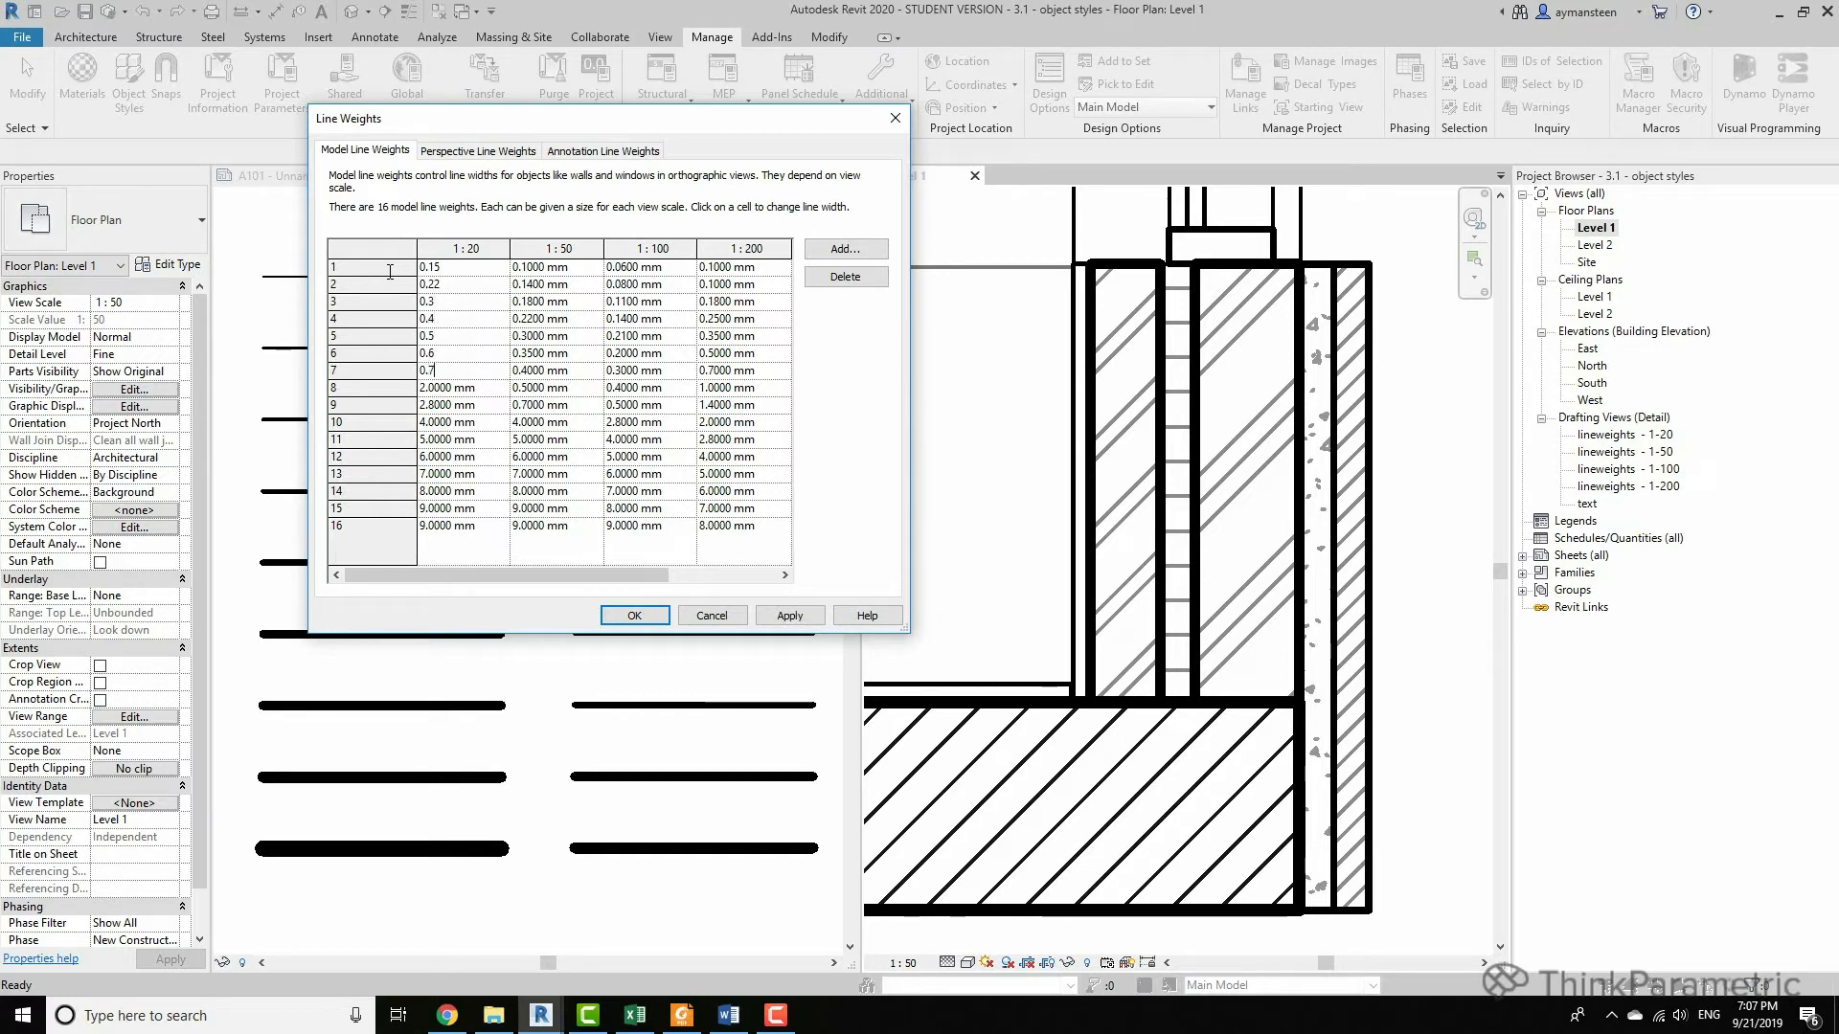
# Set the 1:20 widths of model line weights 8 and 9 to 0.85 mm and 1 mm.
pyautogui.press('Return')
pyautogui.write('0.85')
pyautogui.press('Return')
pyautogui.write('1')
pyautogui.press('Tab')
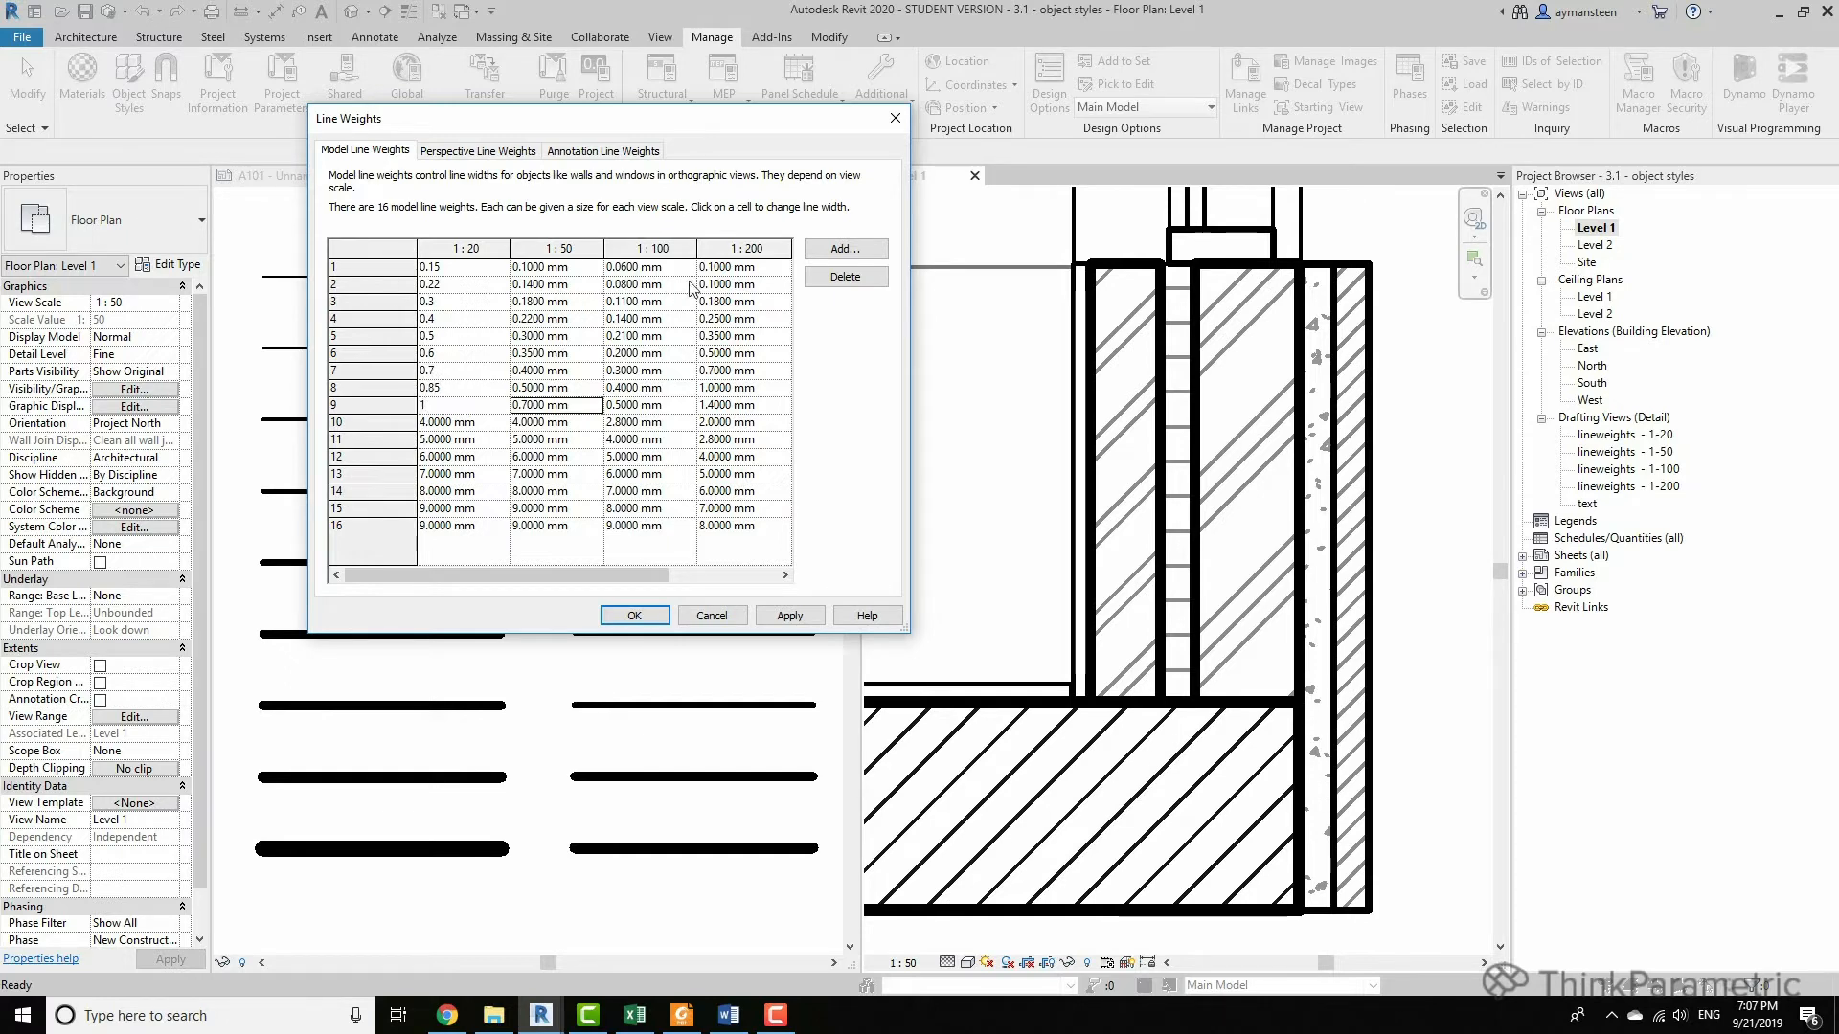
# Set the 1:200 widths of model line weights 1 to 4 to 0.04, 0.07, 0.1 and 0.13 mm.
pyautogui.click(766, 267)
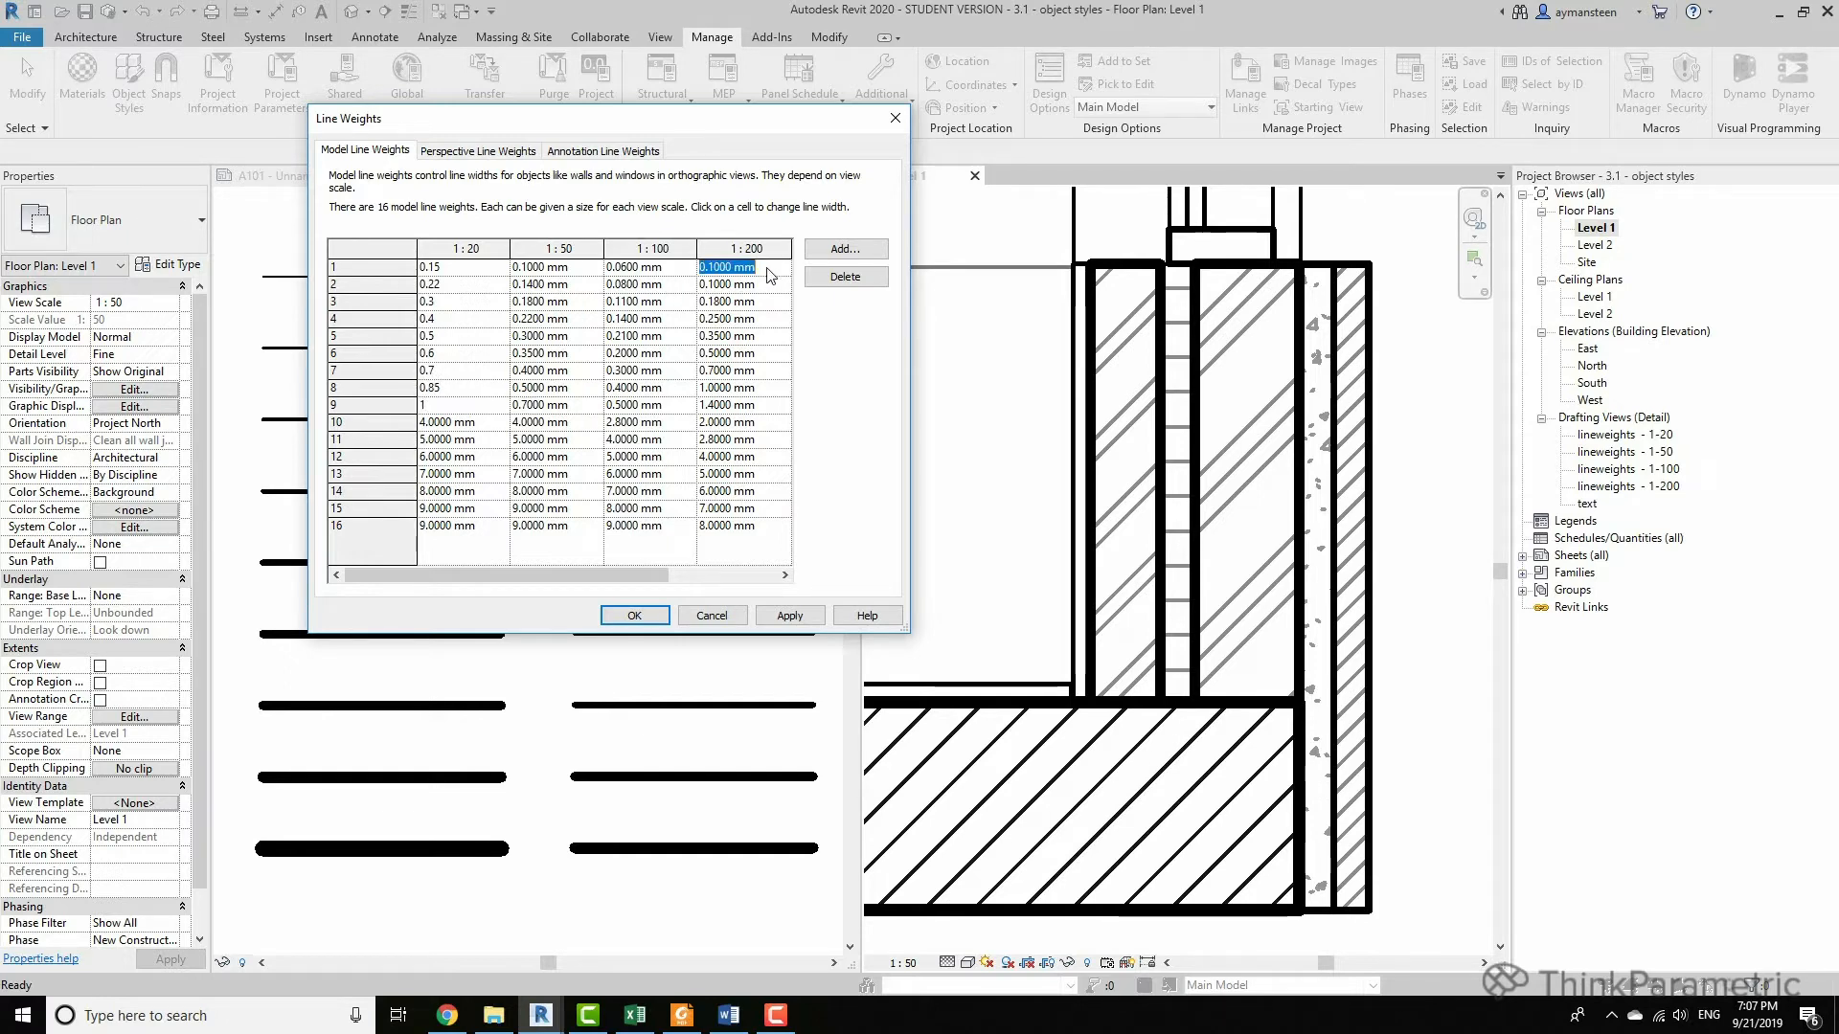
pyautogui.write('0.04')
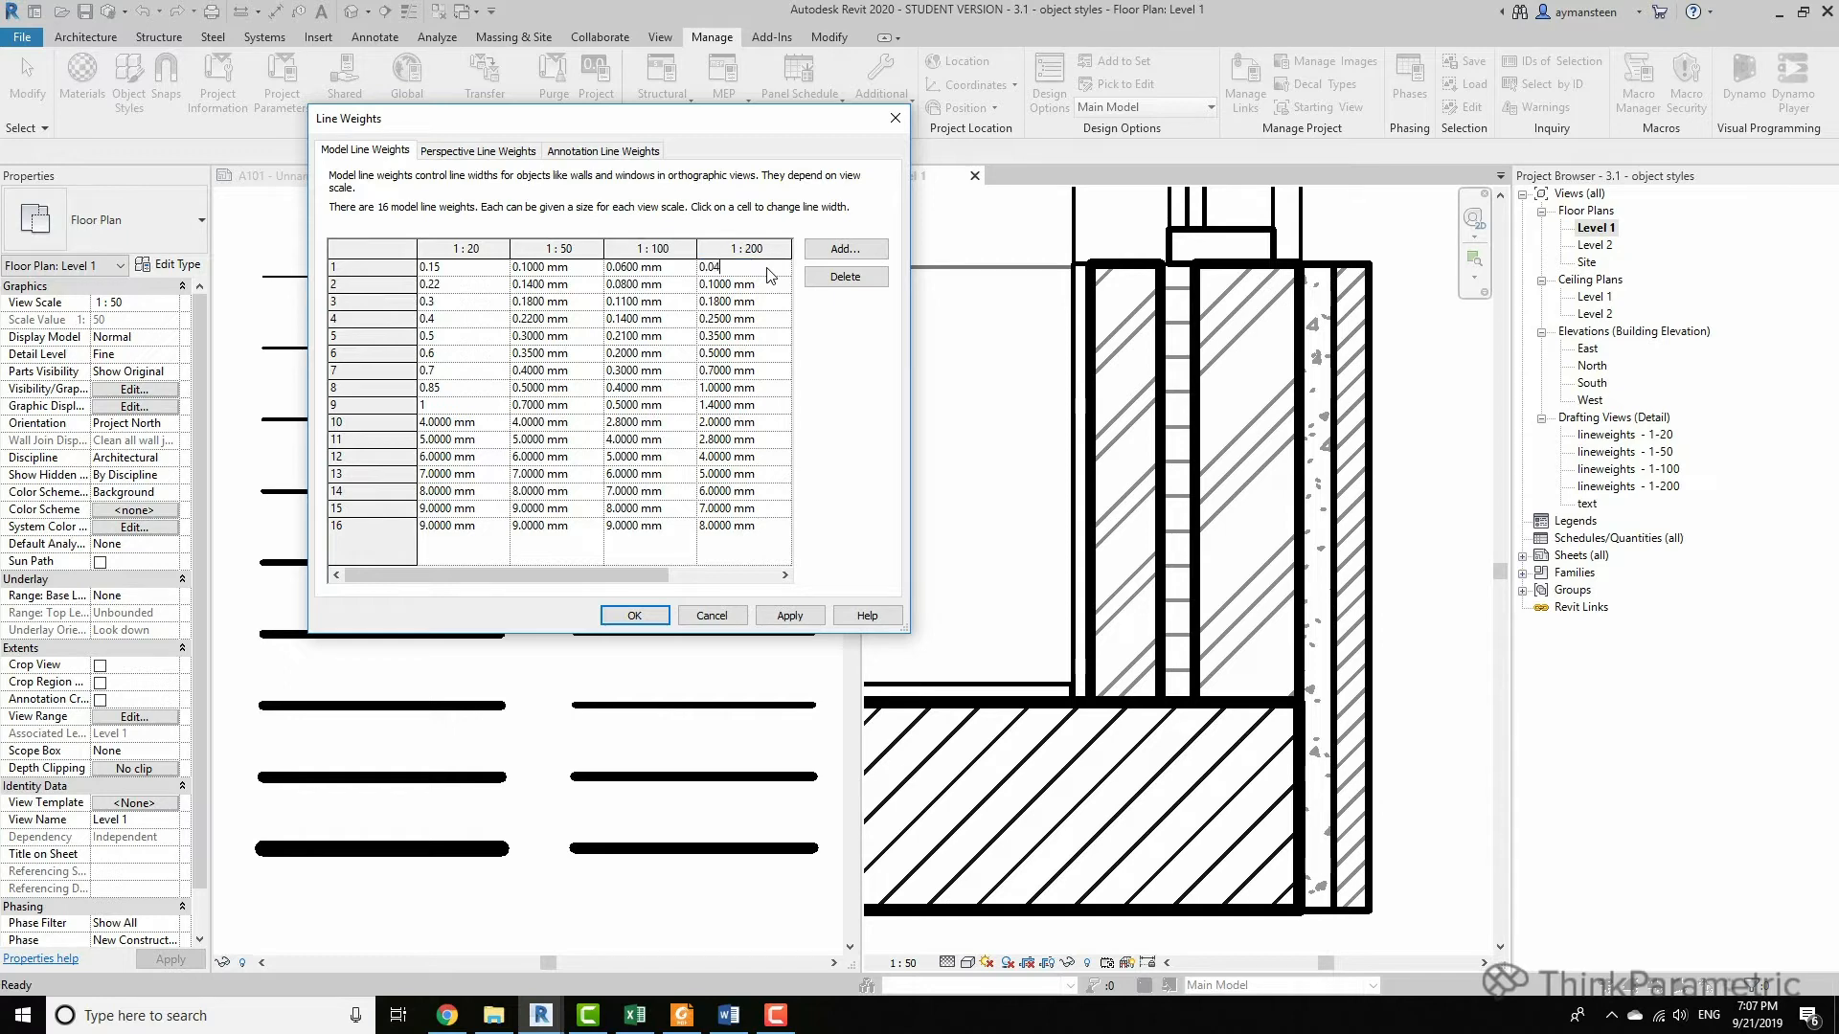
pyautogui.press('Down')
pyautogui.write('0.')
pyautogui.press('Down')
pyautogui.write('0.1')
pyautogui.press('Down')
pyautogui.write('0.')
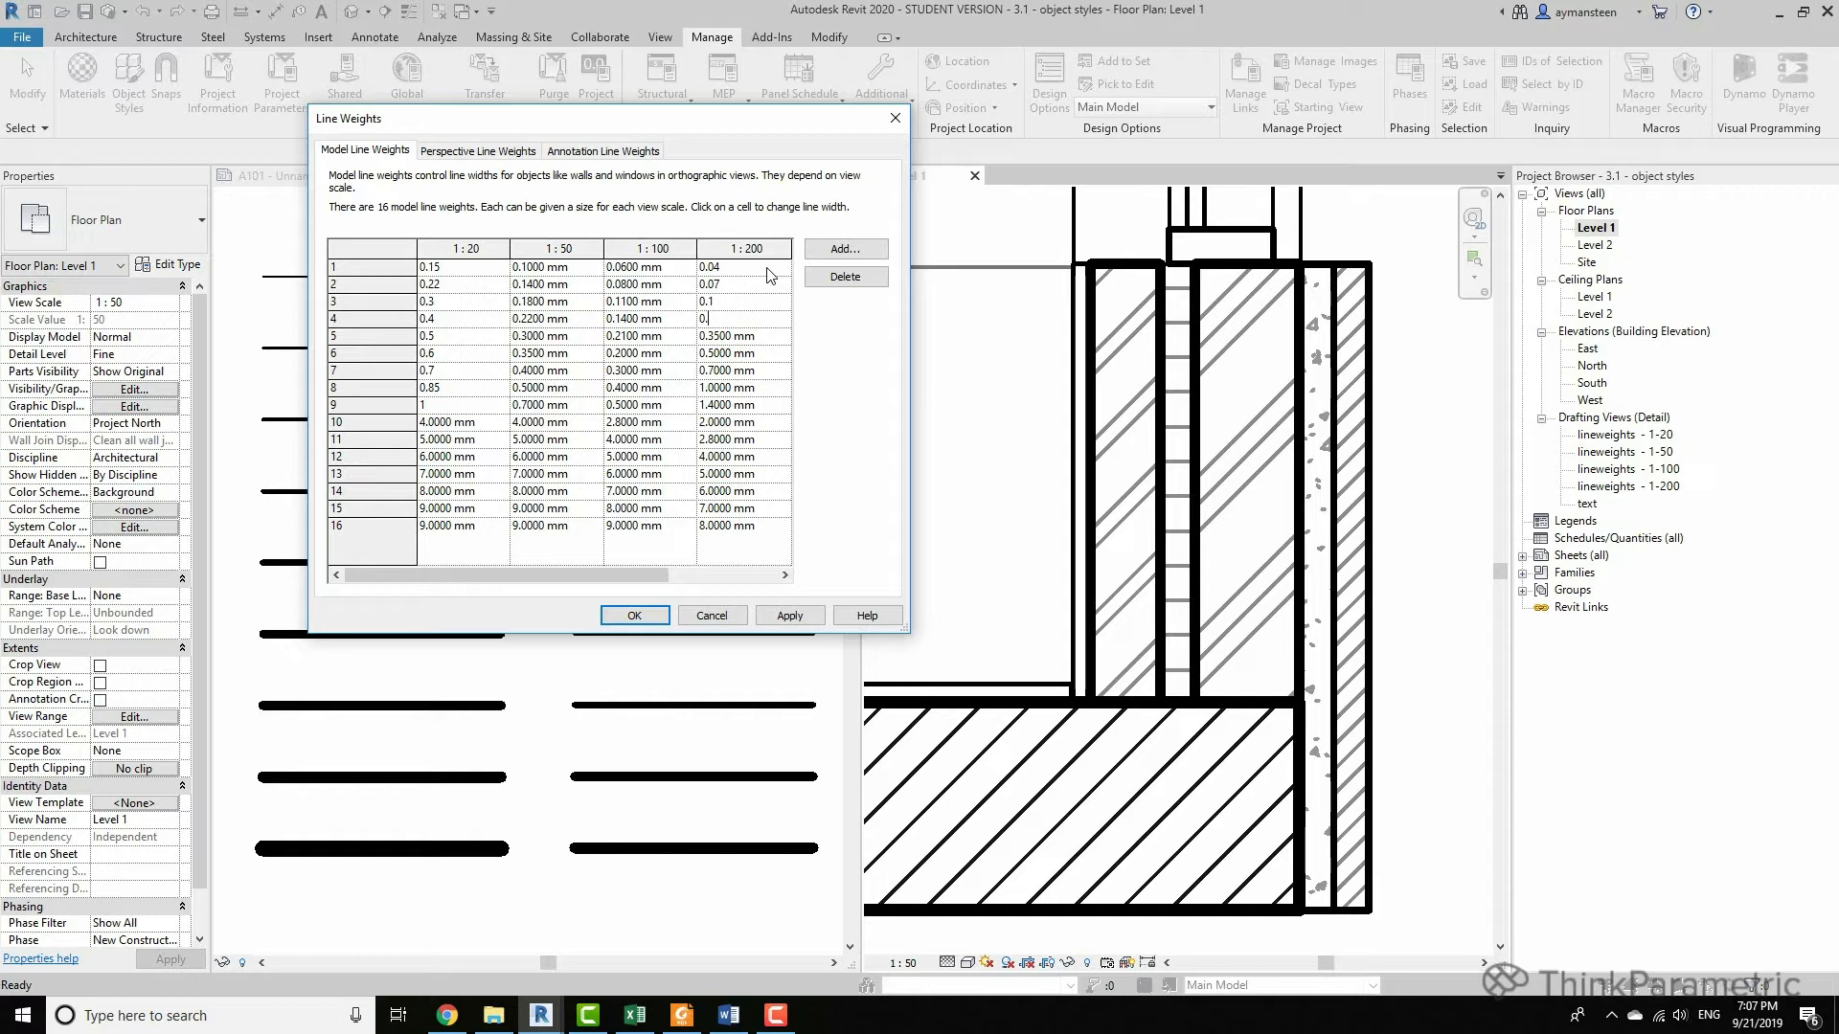
pyautogui.write('13')
# Set the 1:200 widths of model line weights 5, 6 and 7 to 0.17, 0.21 and 0.25 mm.
pyautogui.press('Down')
pyautogui.write('0.17')
pyautogui.press('Down')
pyautogui.write('0.21')
pyautogui.press('Down')
pyautogui.write('0.25')
# Set the 1:200 width of model line weight 8 to 0.3 mm, enter one for weight 9, and confirm the line weights.
pyautogui.press('Down')
pyautogui.write('0.')
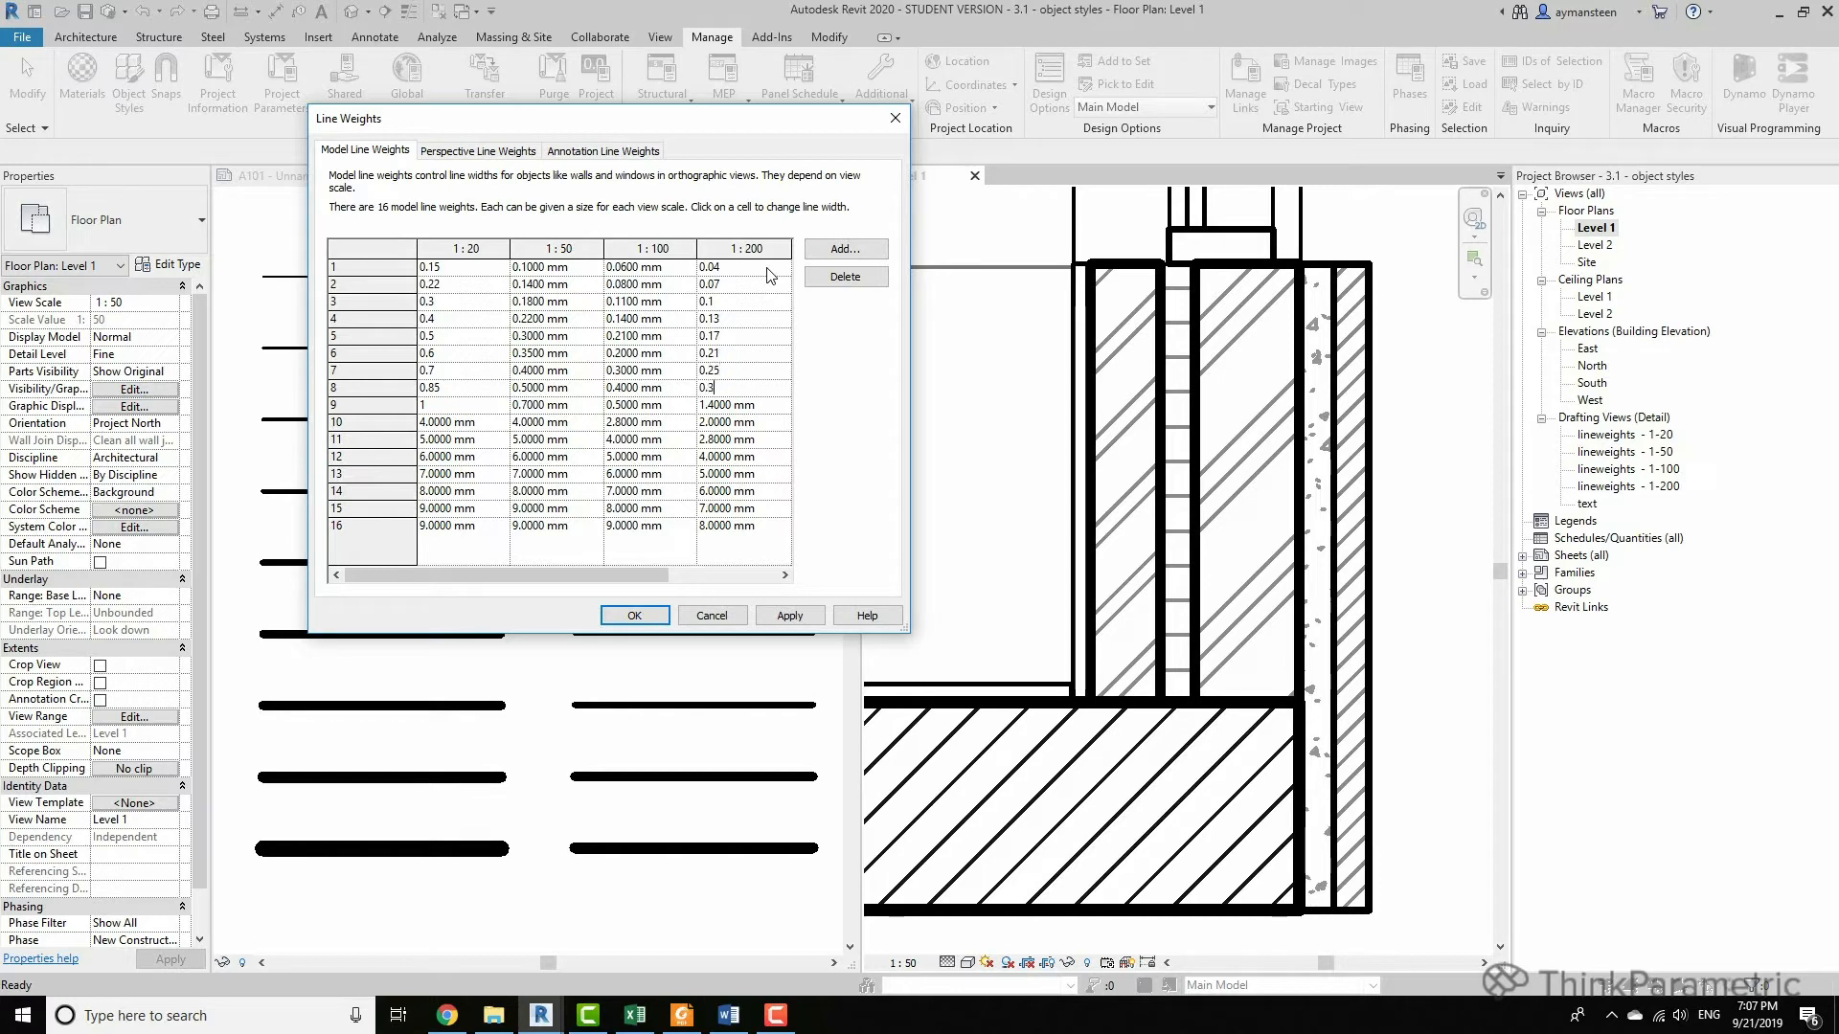
pyautogui.press('Down')
pyautogui.write('0.')
pyautogui.press('Return')
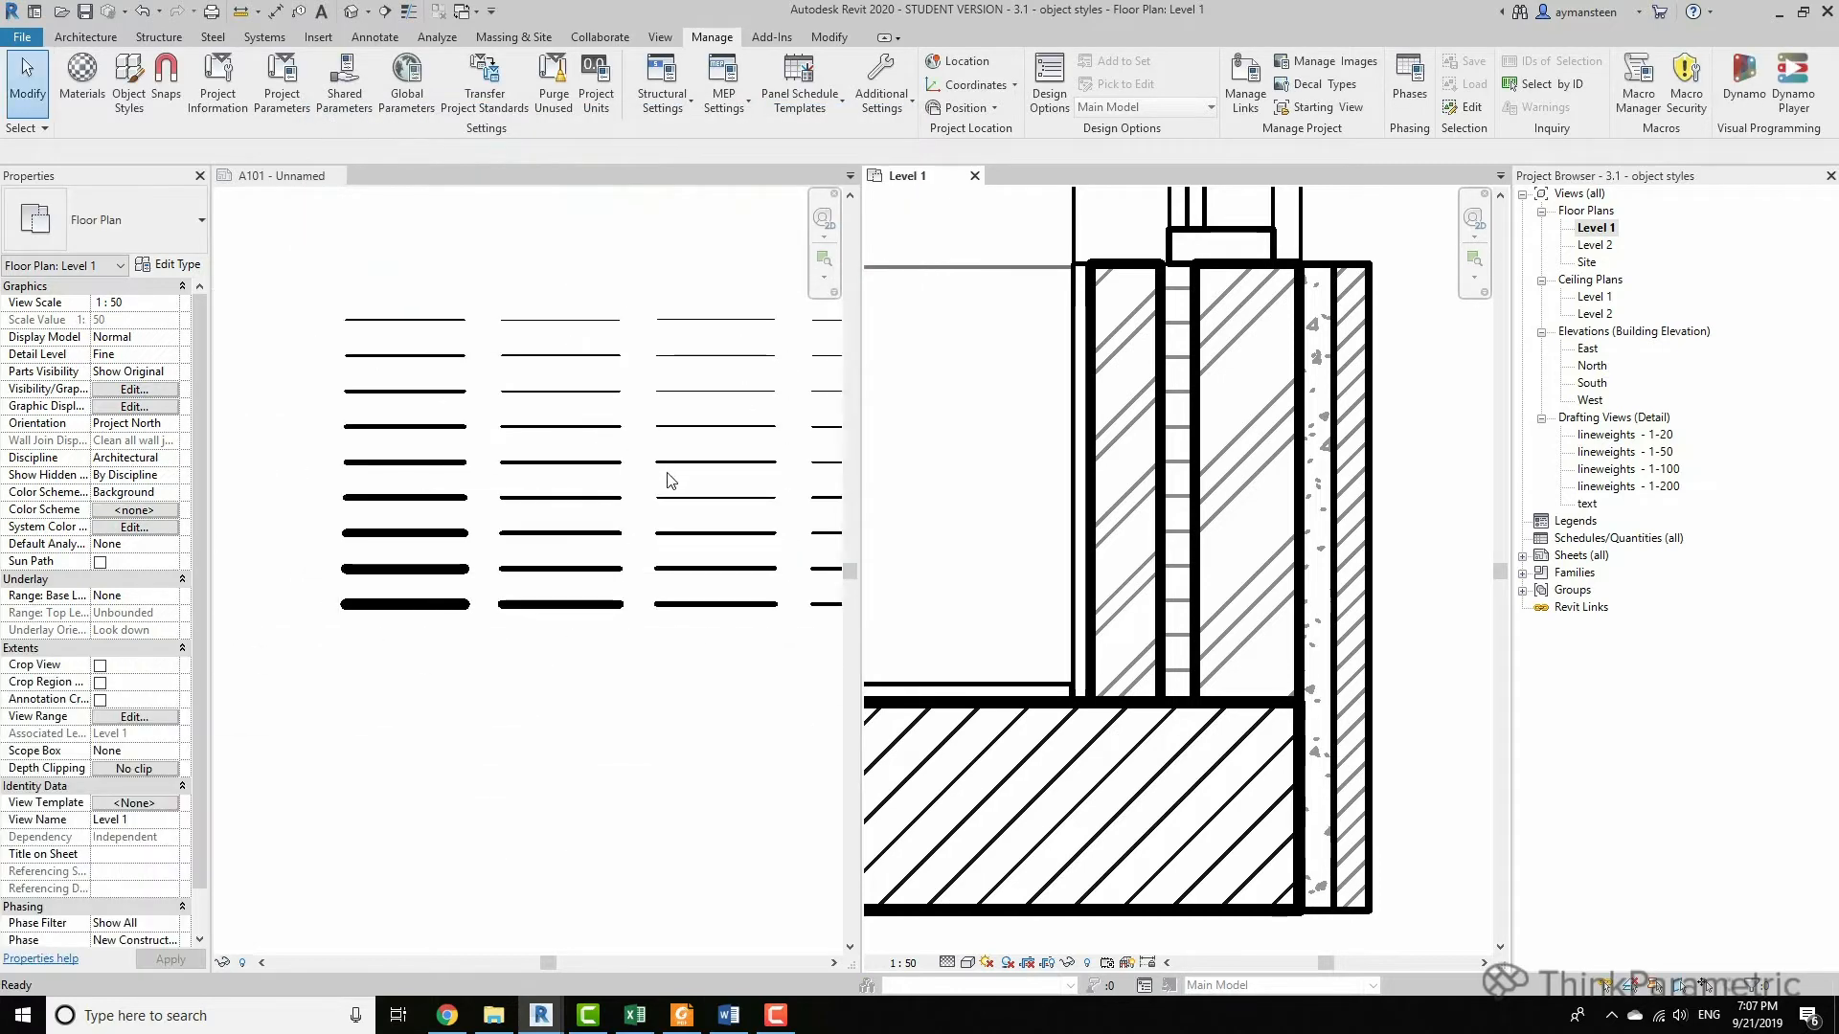
# Examine the line weight samples for all four scales on sheet A101 and the furniture outlines in the Level 1 plan.
pyautogui.click(623, 670)
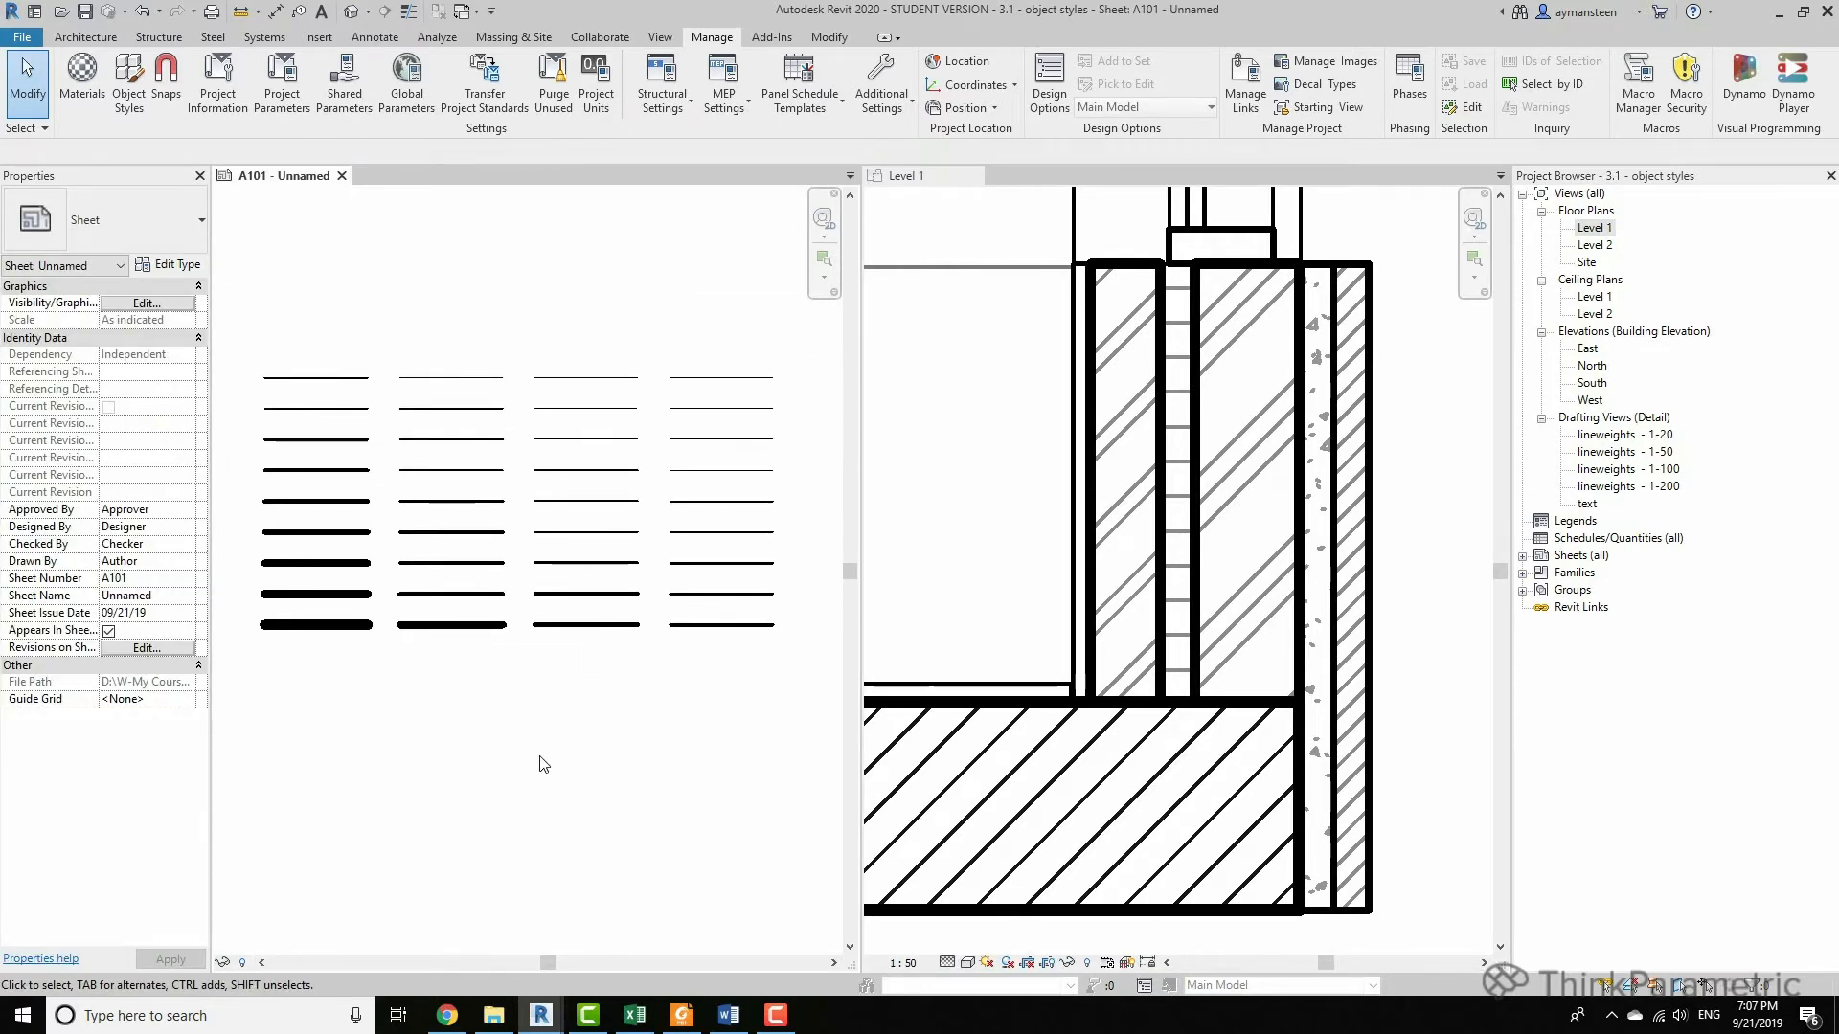
pyautogui.scroll(2, 357, 370)
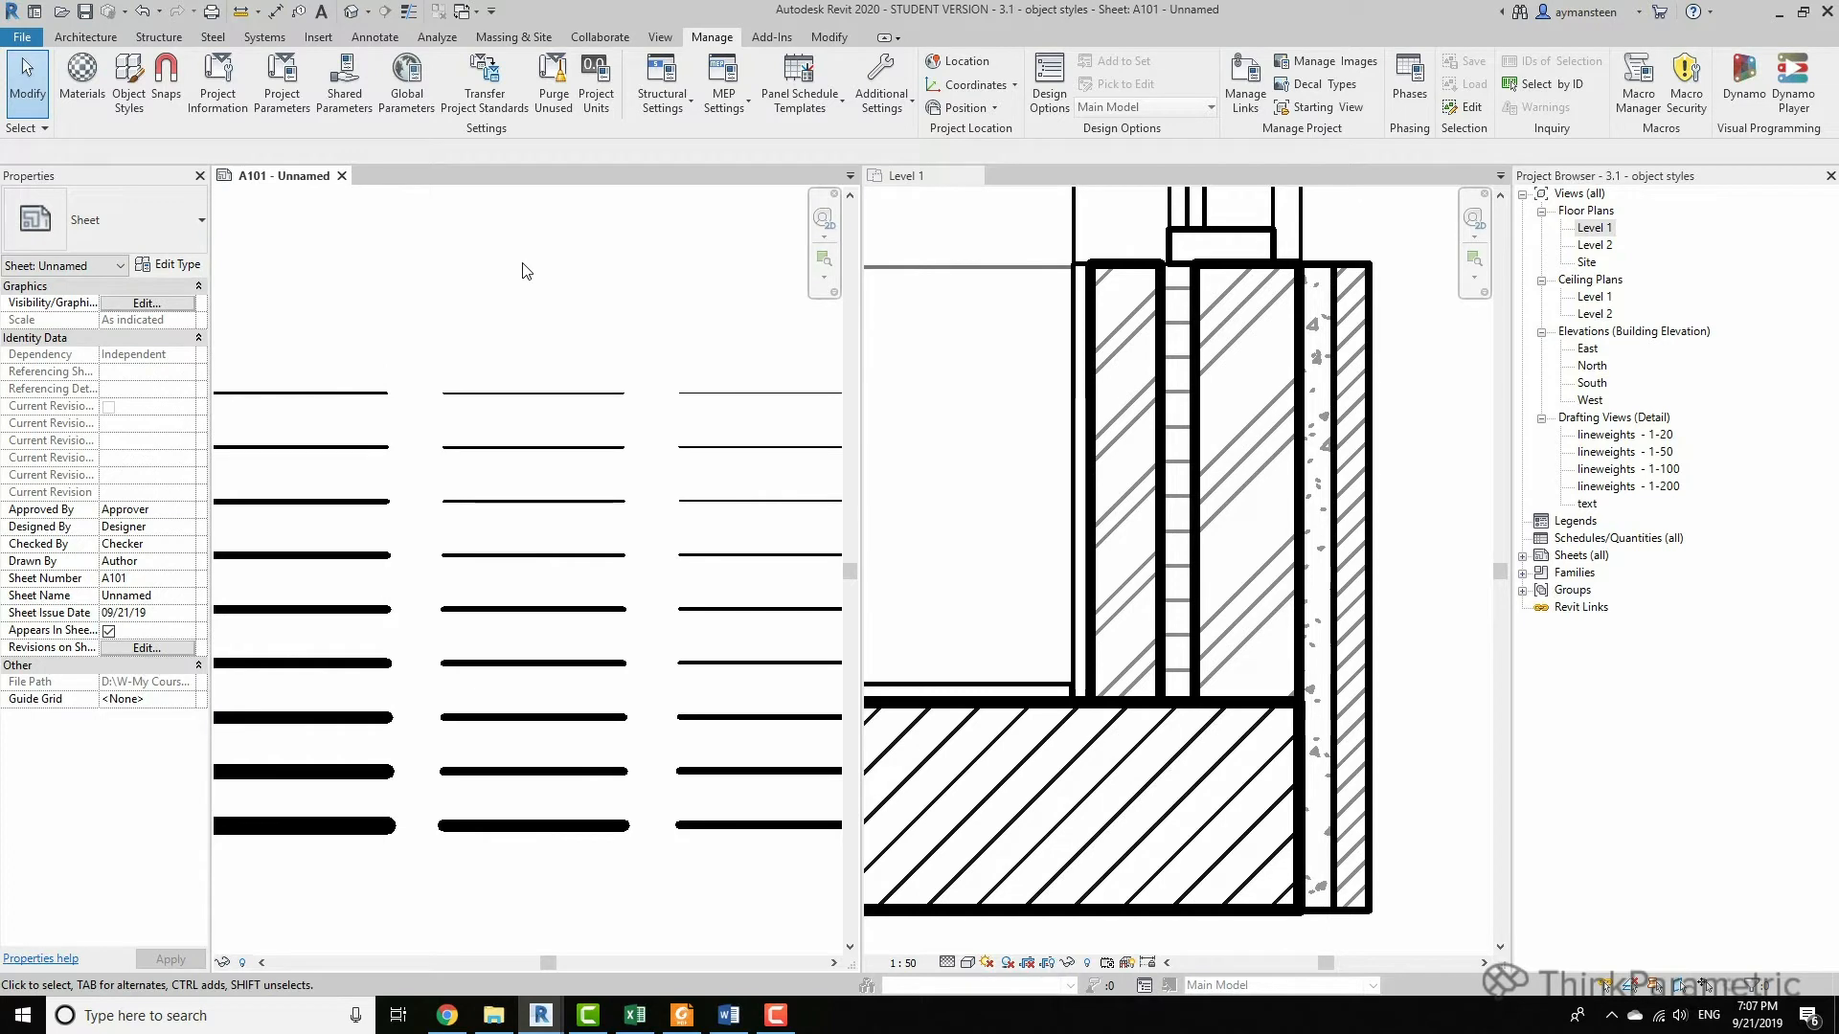
pyautogui.scroll(-2, 537, 273)
pyautogui.moveTo(551, 283); pyautogui.dragTo(495, 294, button='middle')
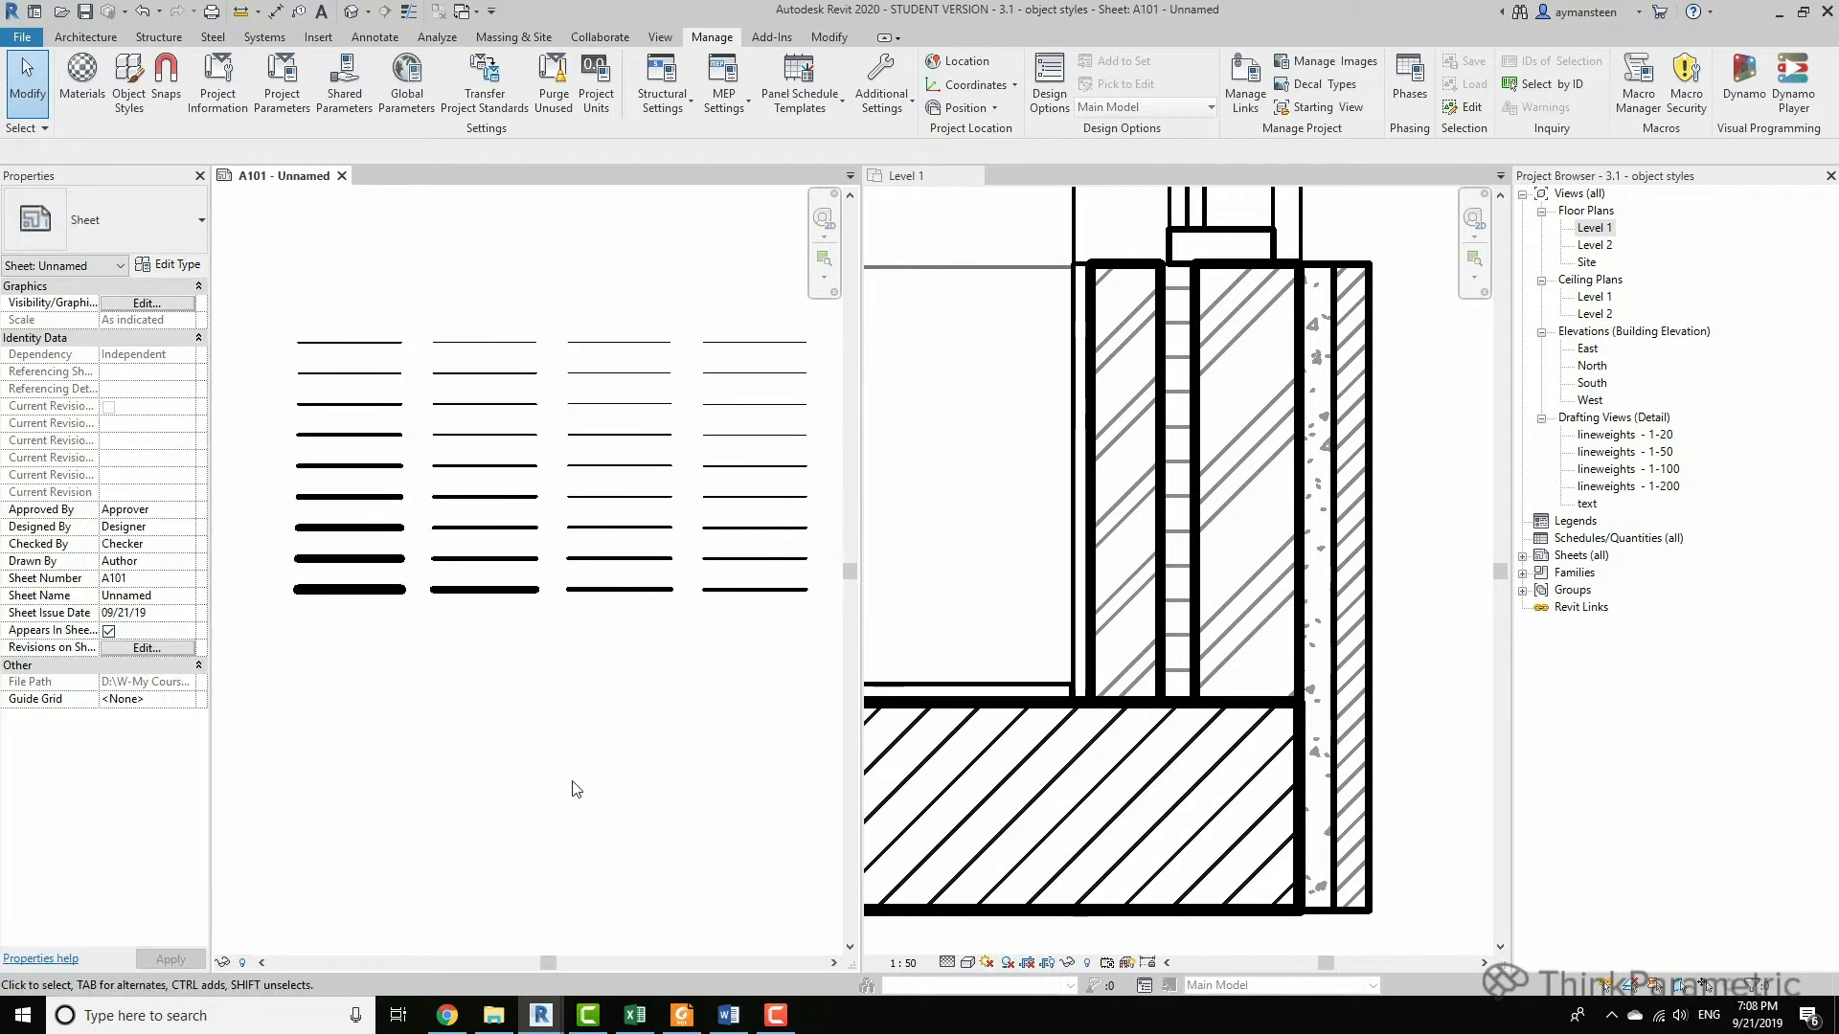
pyautogui.moveTo(570, 789); pyautogui.dragTo(558, 838, button='middle')
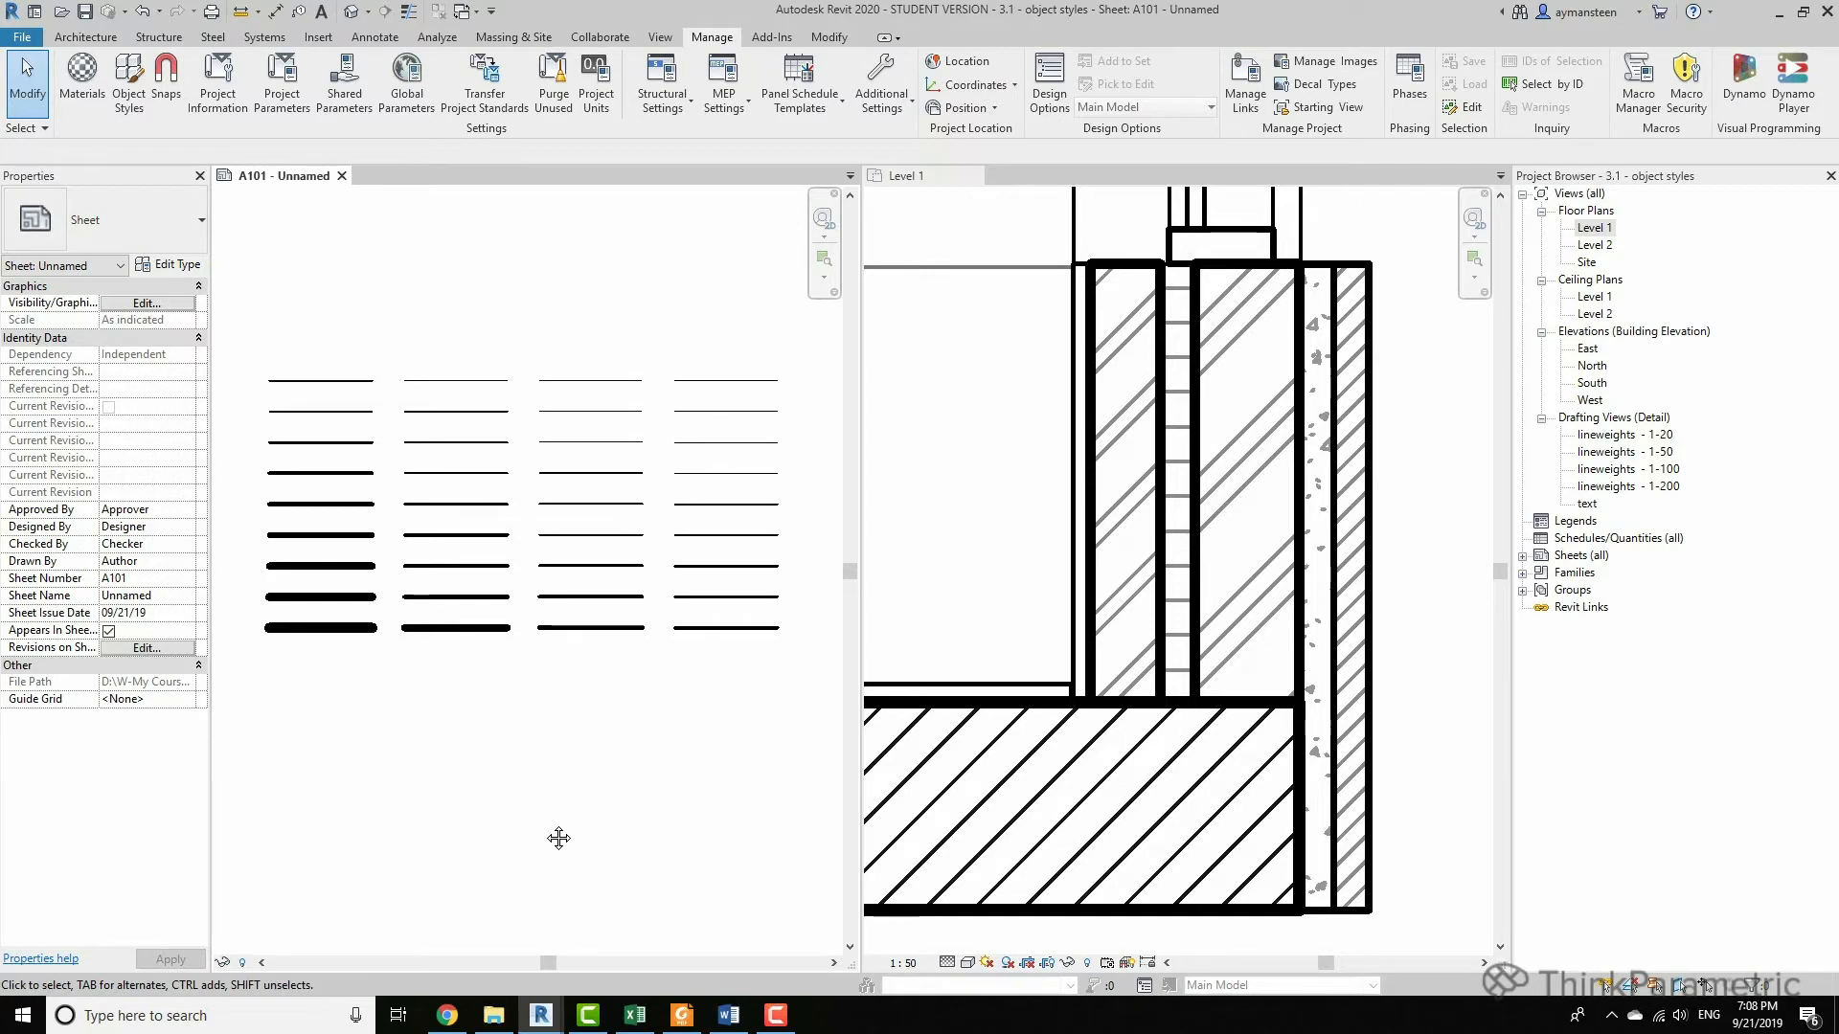
pyautogui.click(1441, 615)
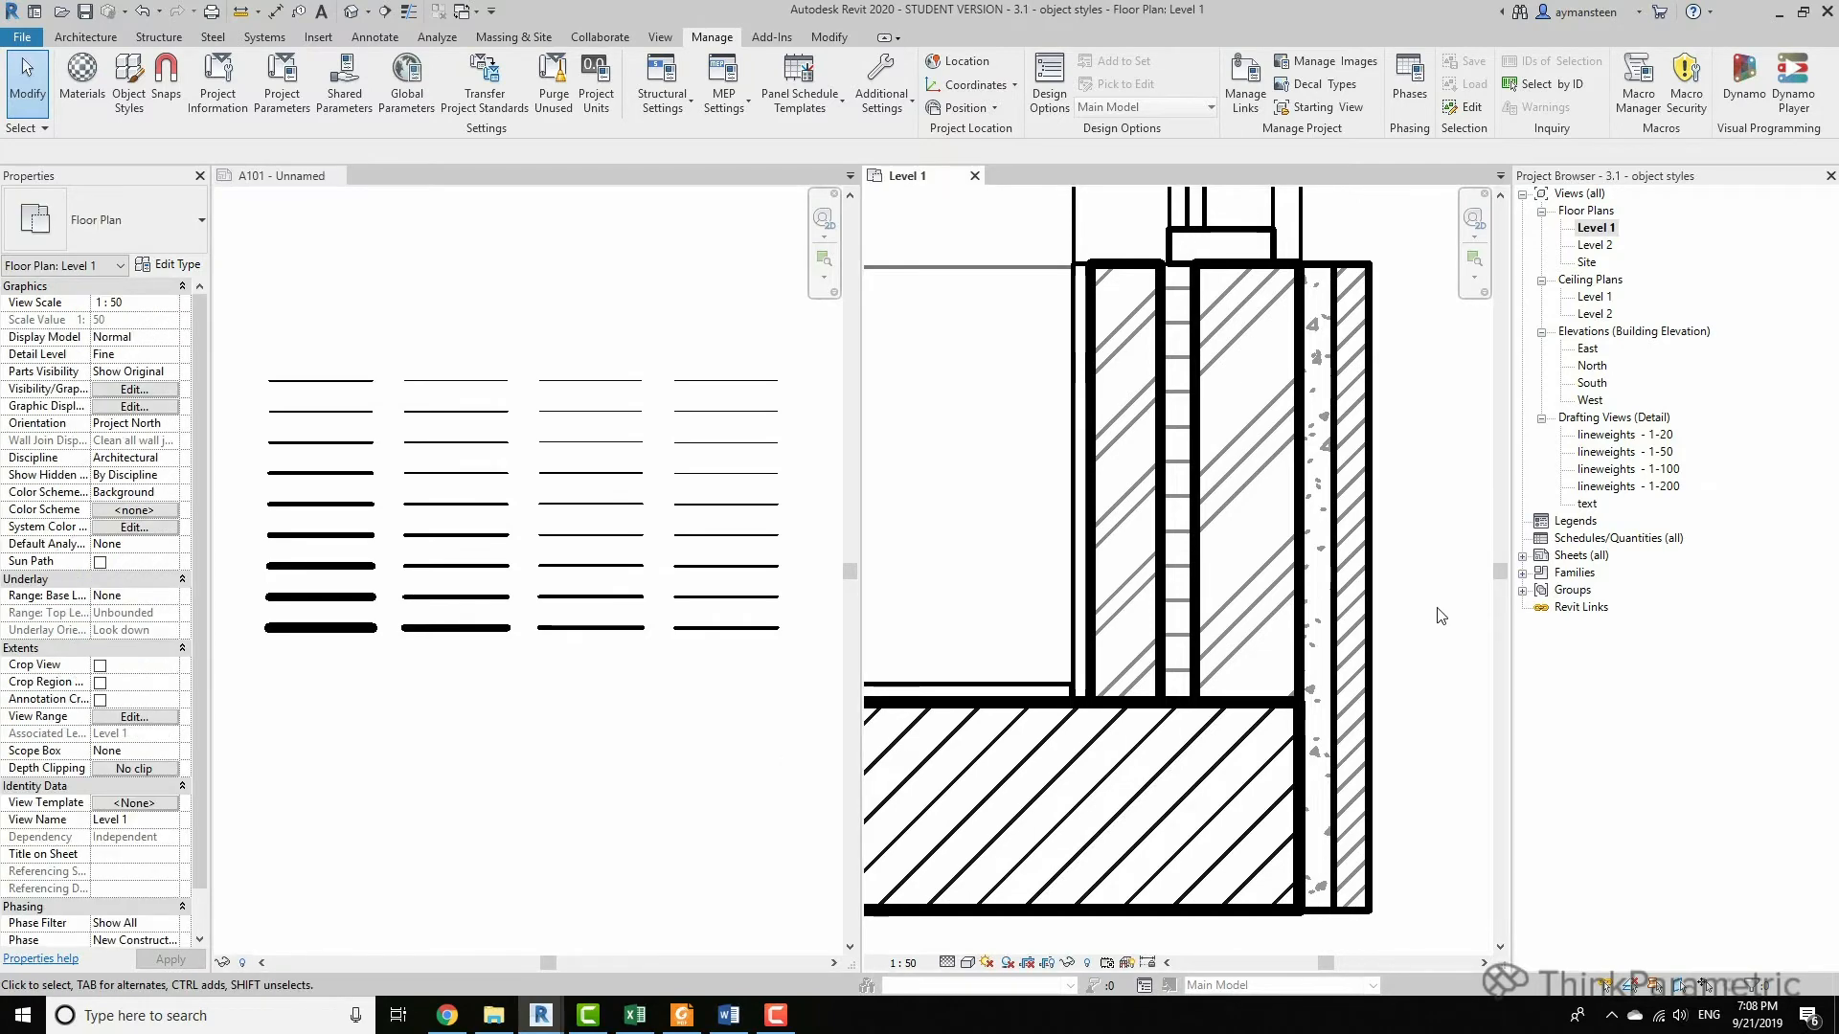
pyautogui.scroll(-6, 1442, 615)
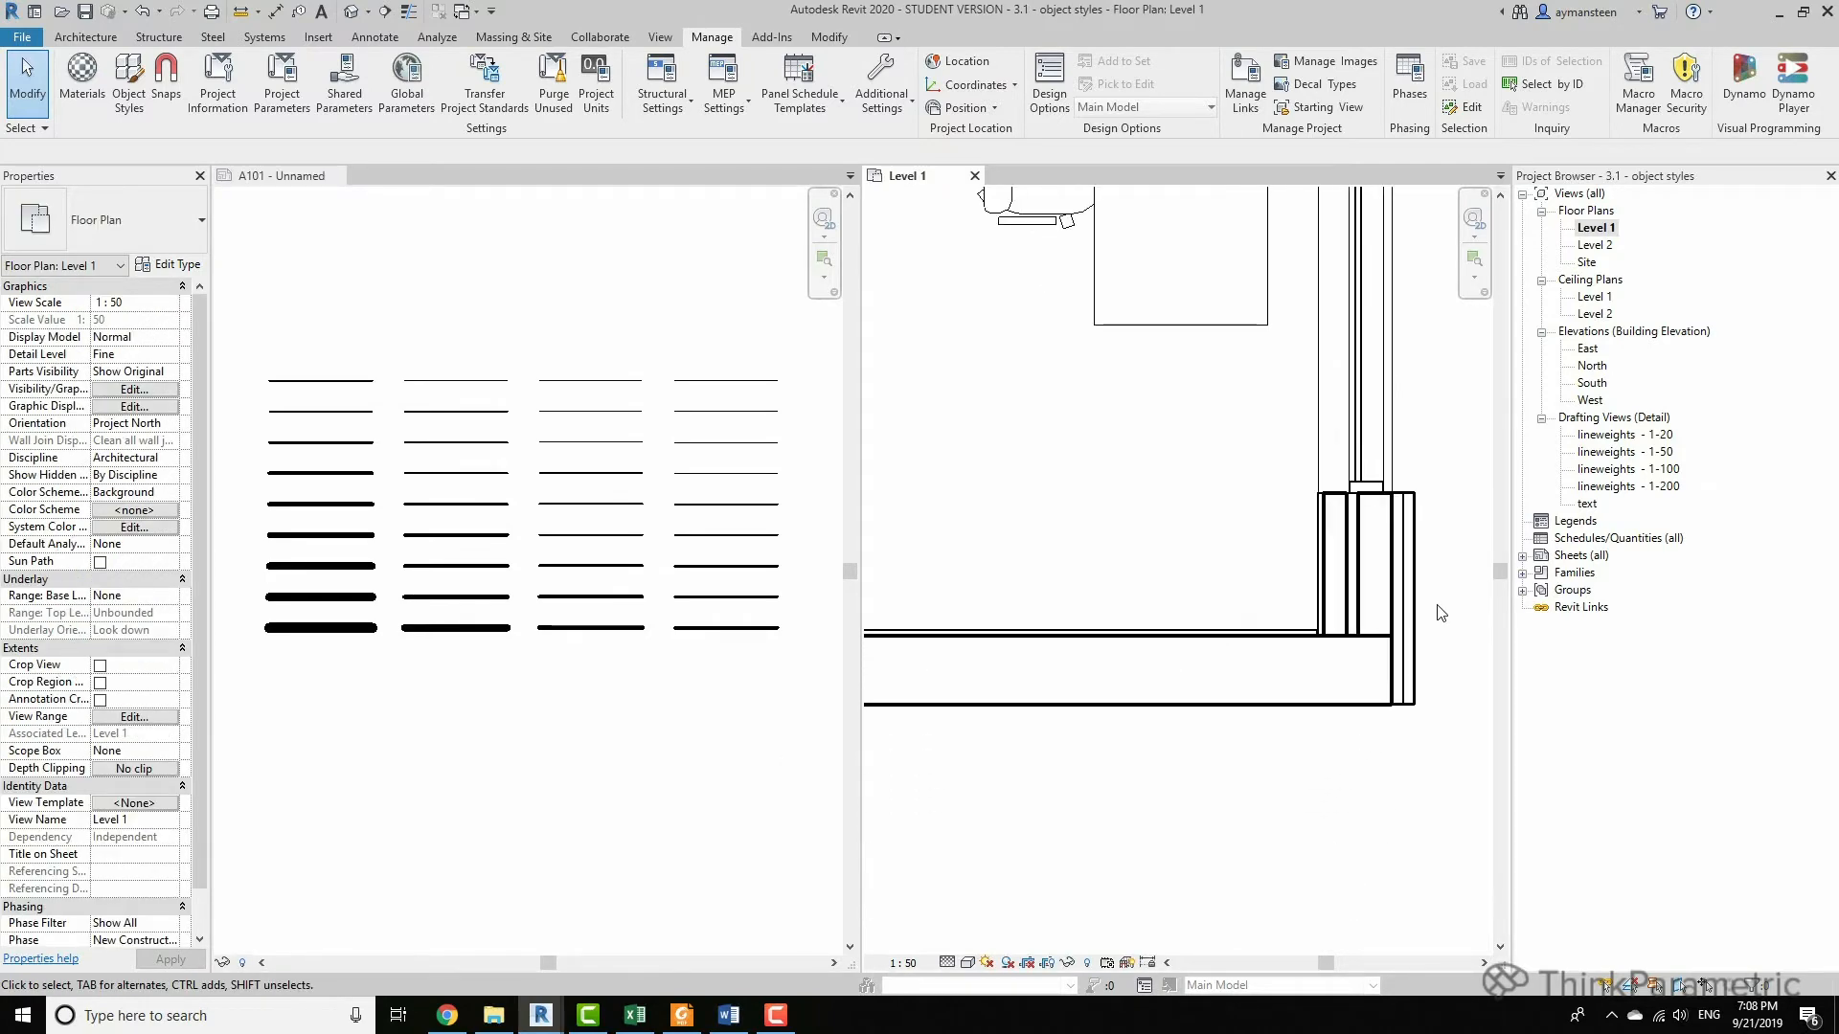
pyautogui.scroll(-3, 1342, 530)
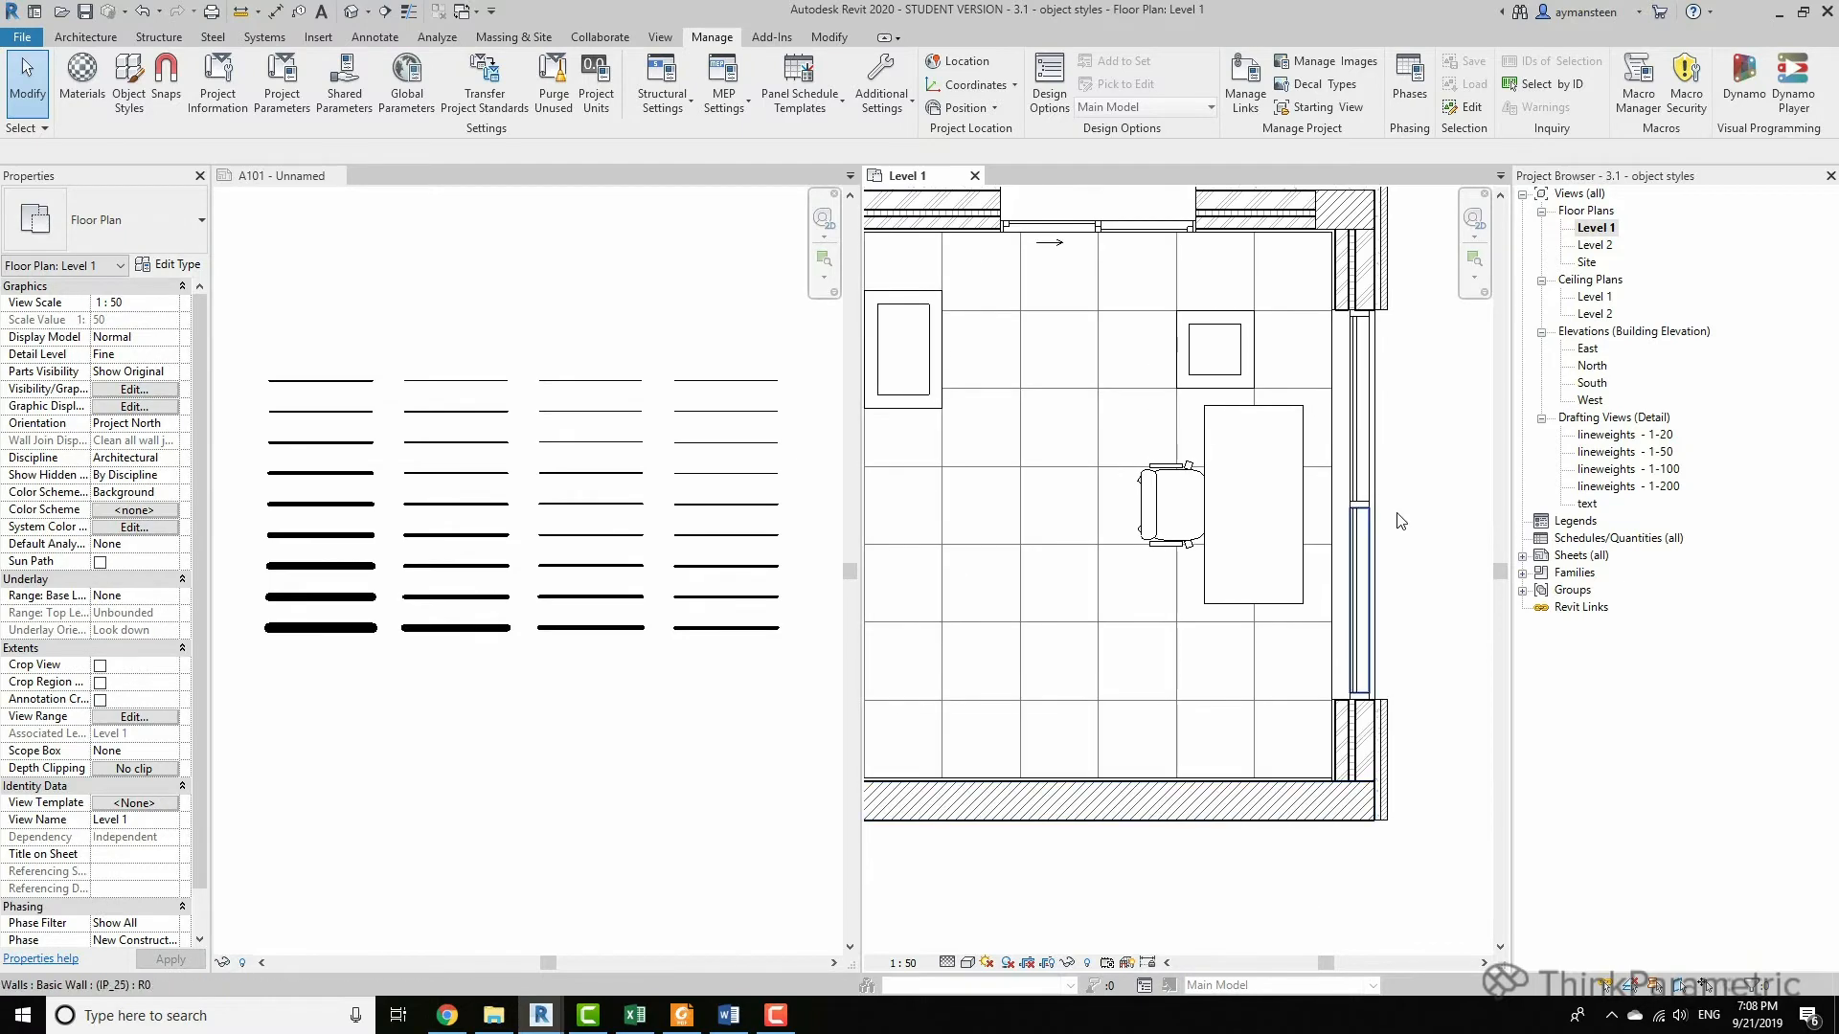
pyautogui.scroll(4, 1424, 649)
pyautogui.scroll(3, 1238, 568)
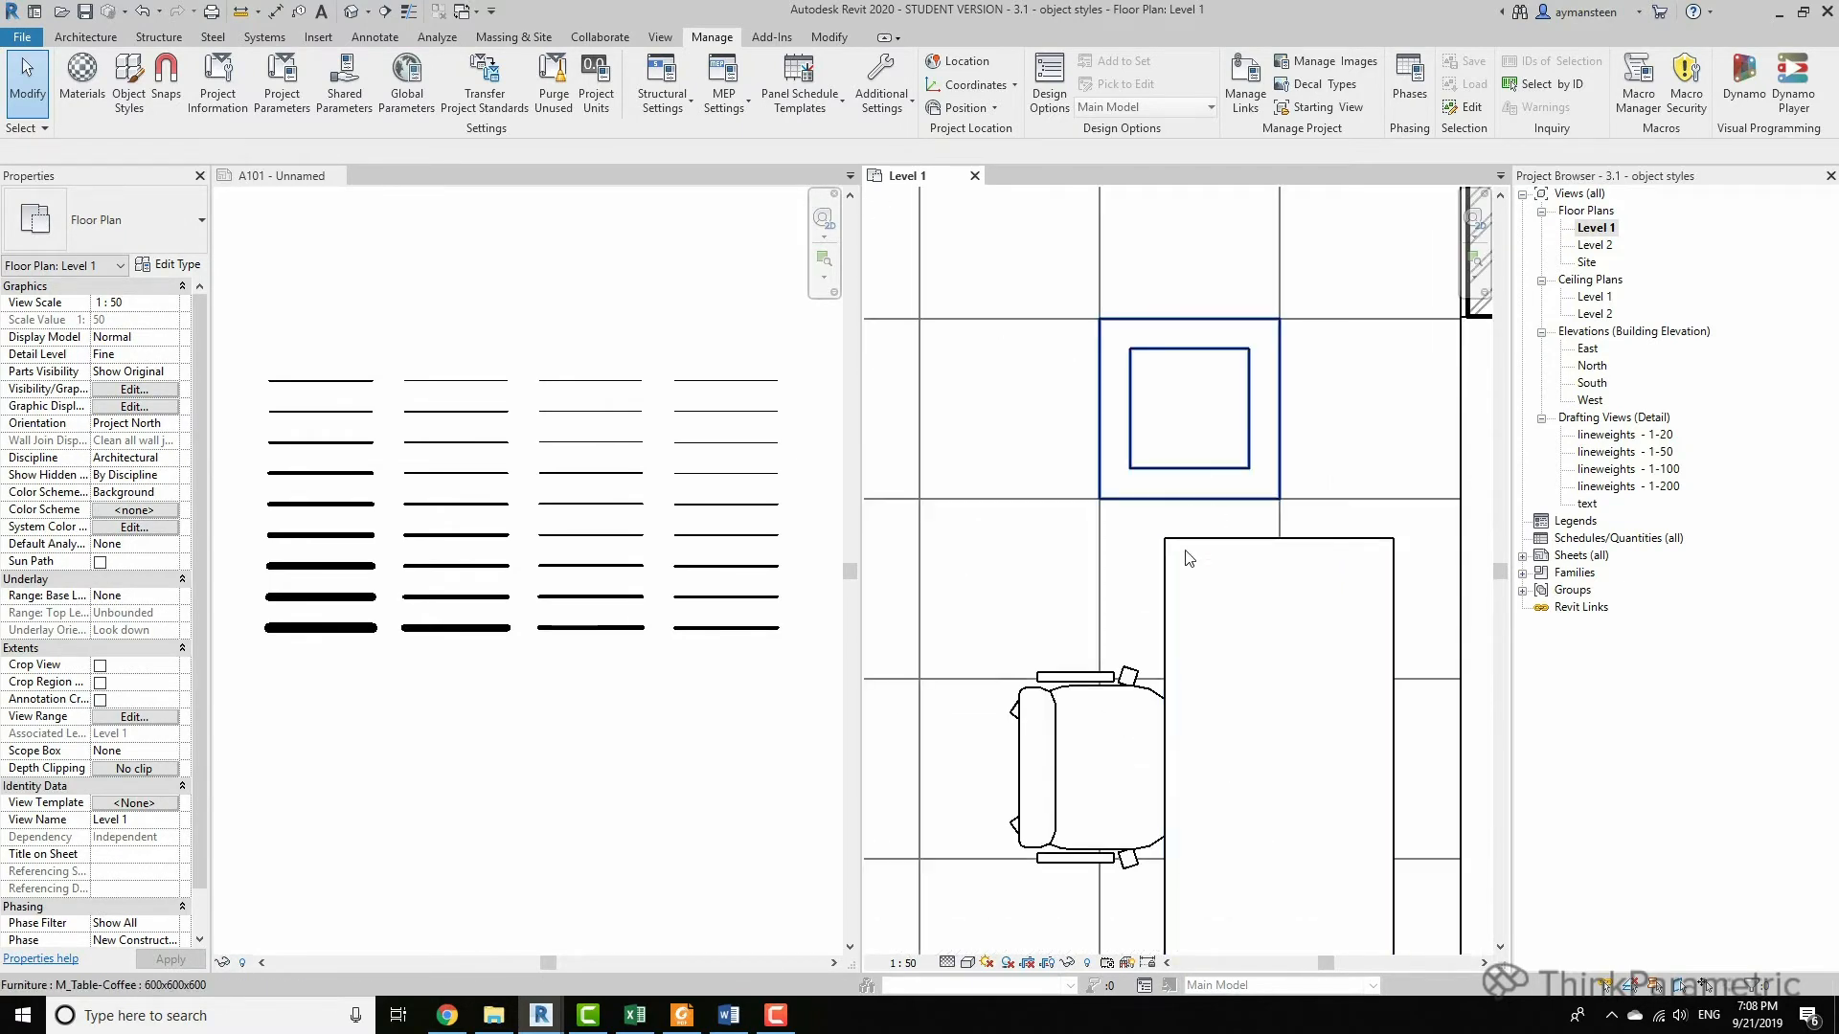
# Set the Furniture category's projection line weight to 3 in the object styles, then apply and confirm it.
pyautogui.click(1165, 567)
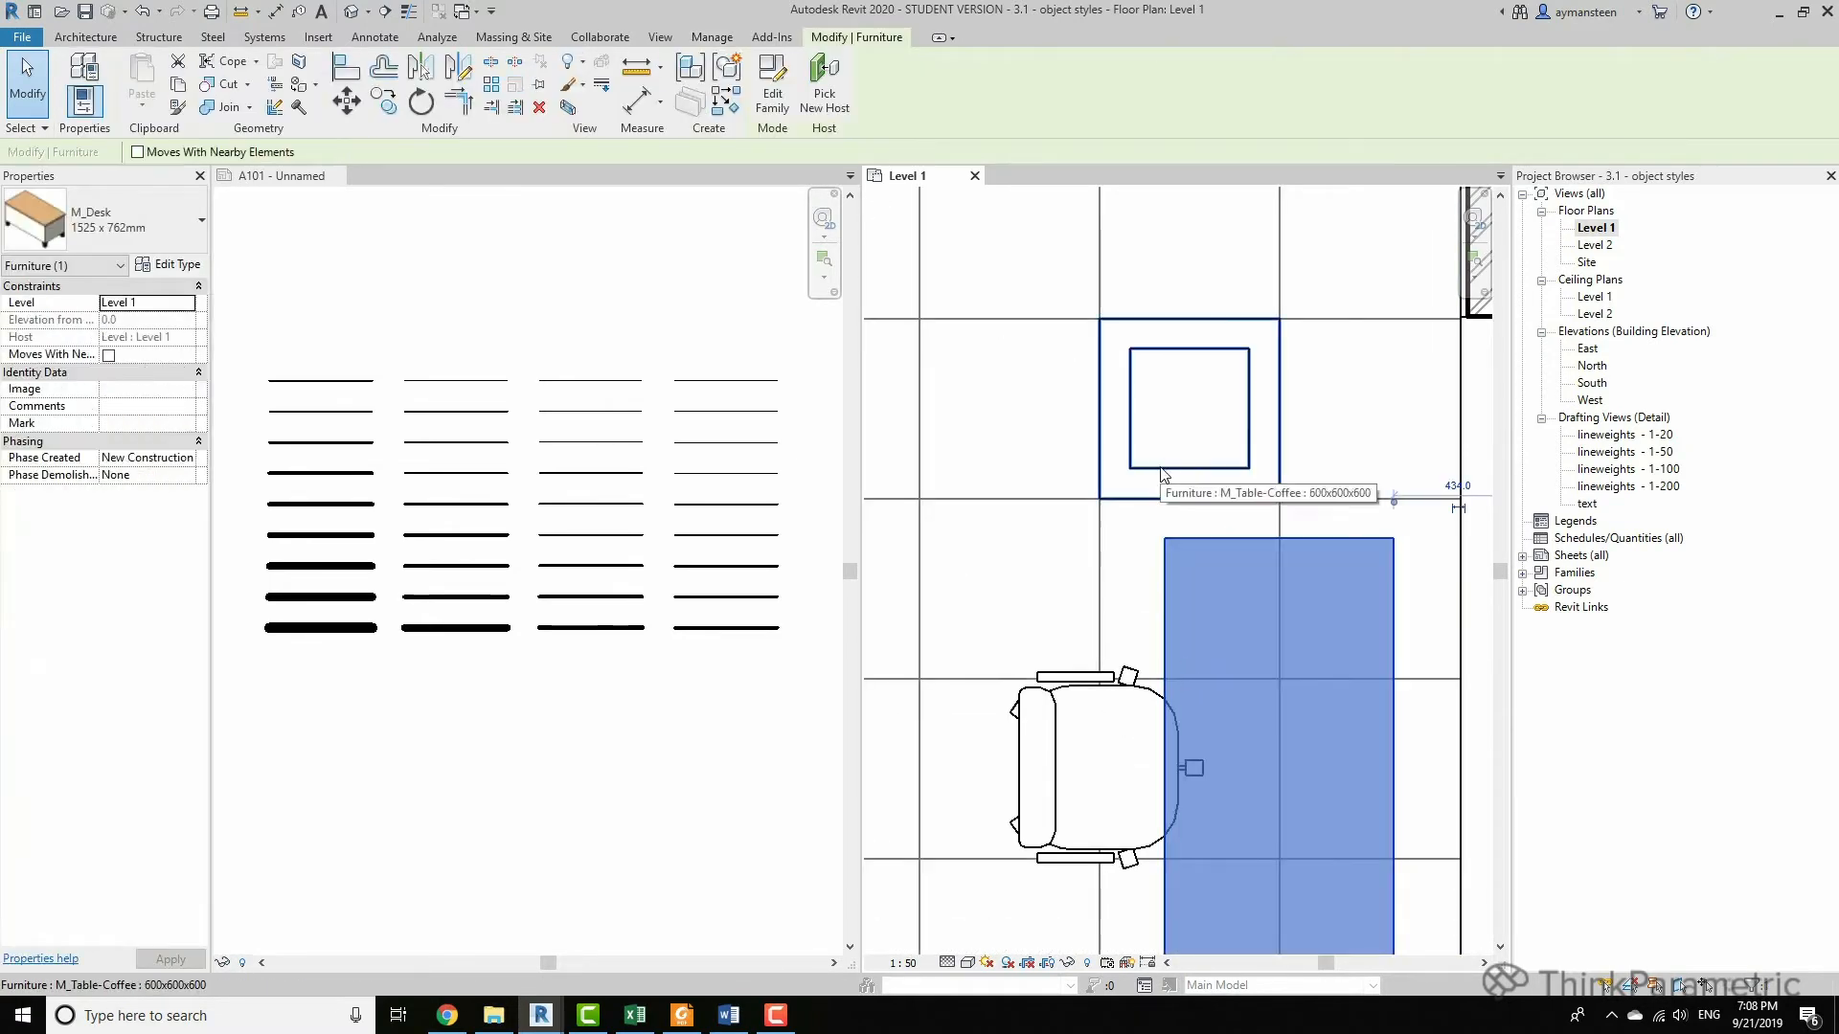
pyautogui.press('Escape')
pyautogui.scroll(-1, 1206, 486)
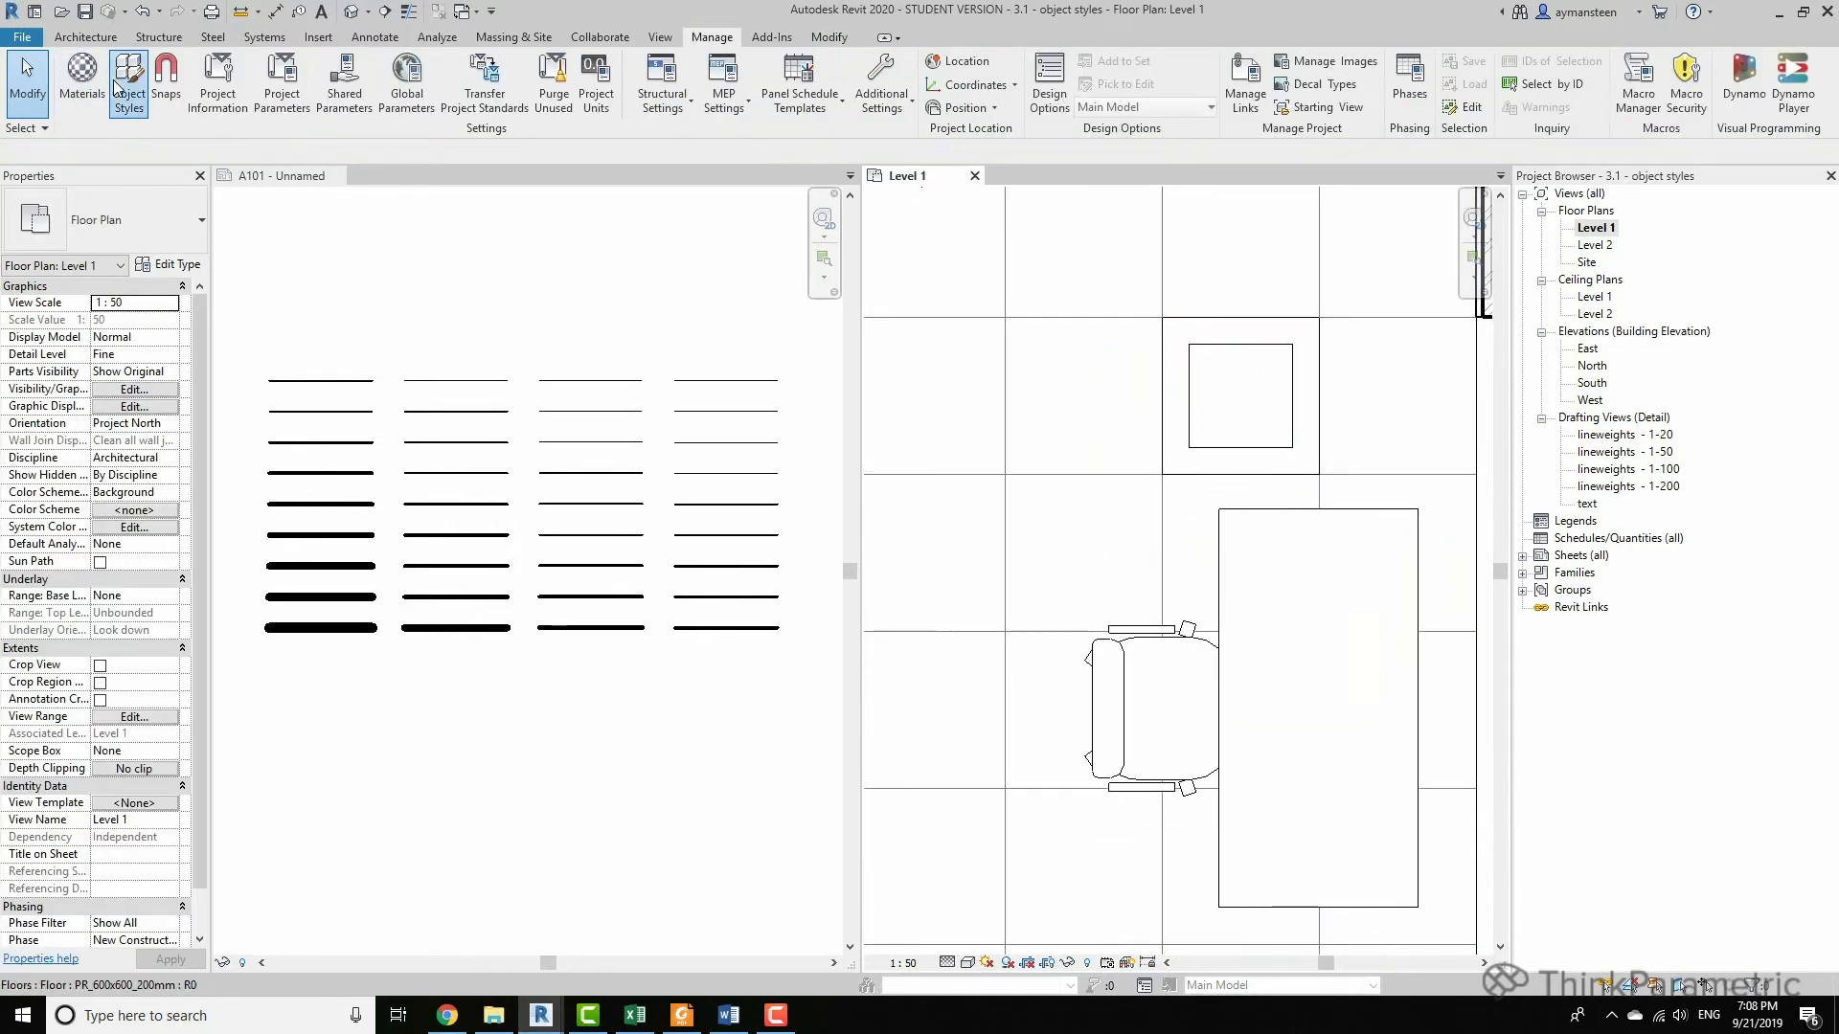
pyautogui.click(124, 85)
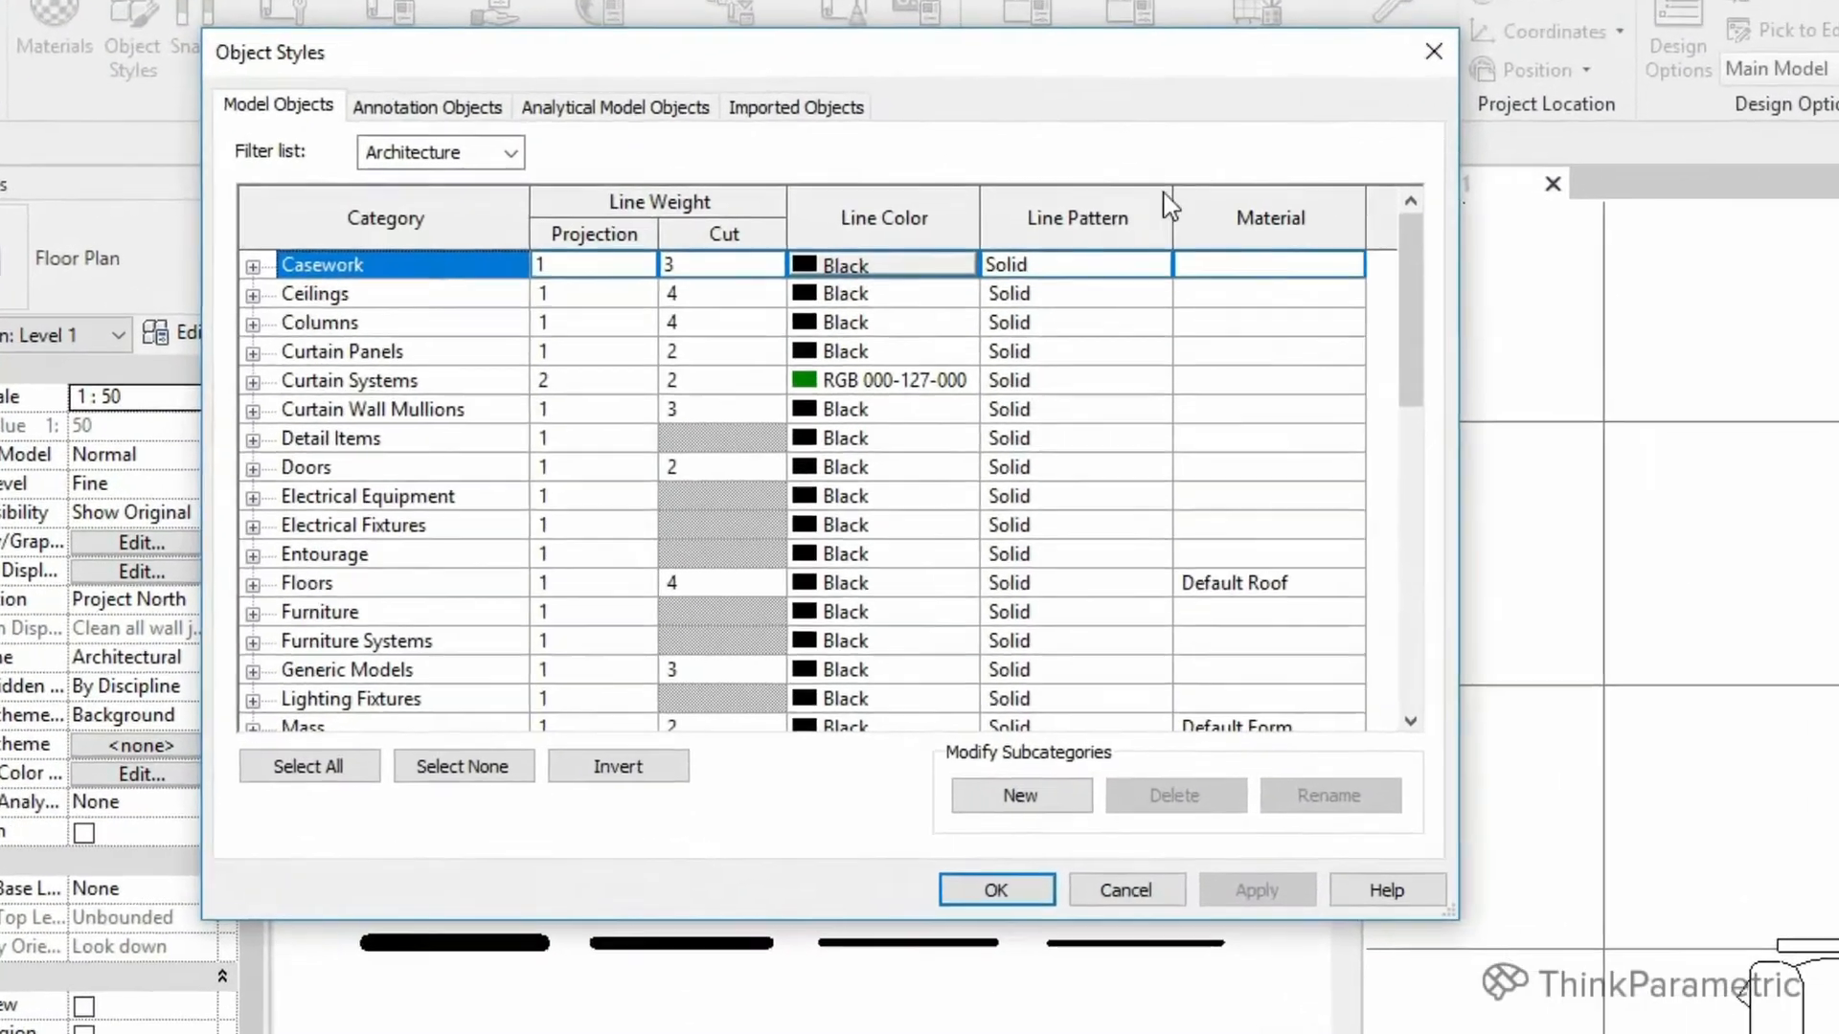
pyautogui.click(278, 343)
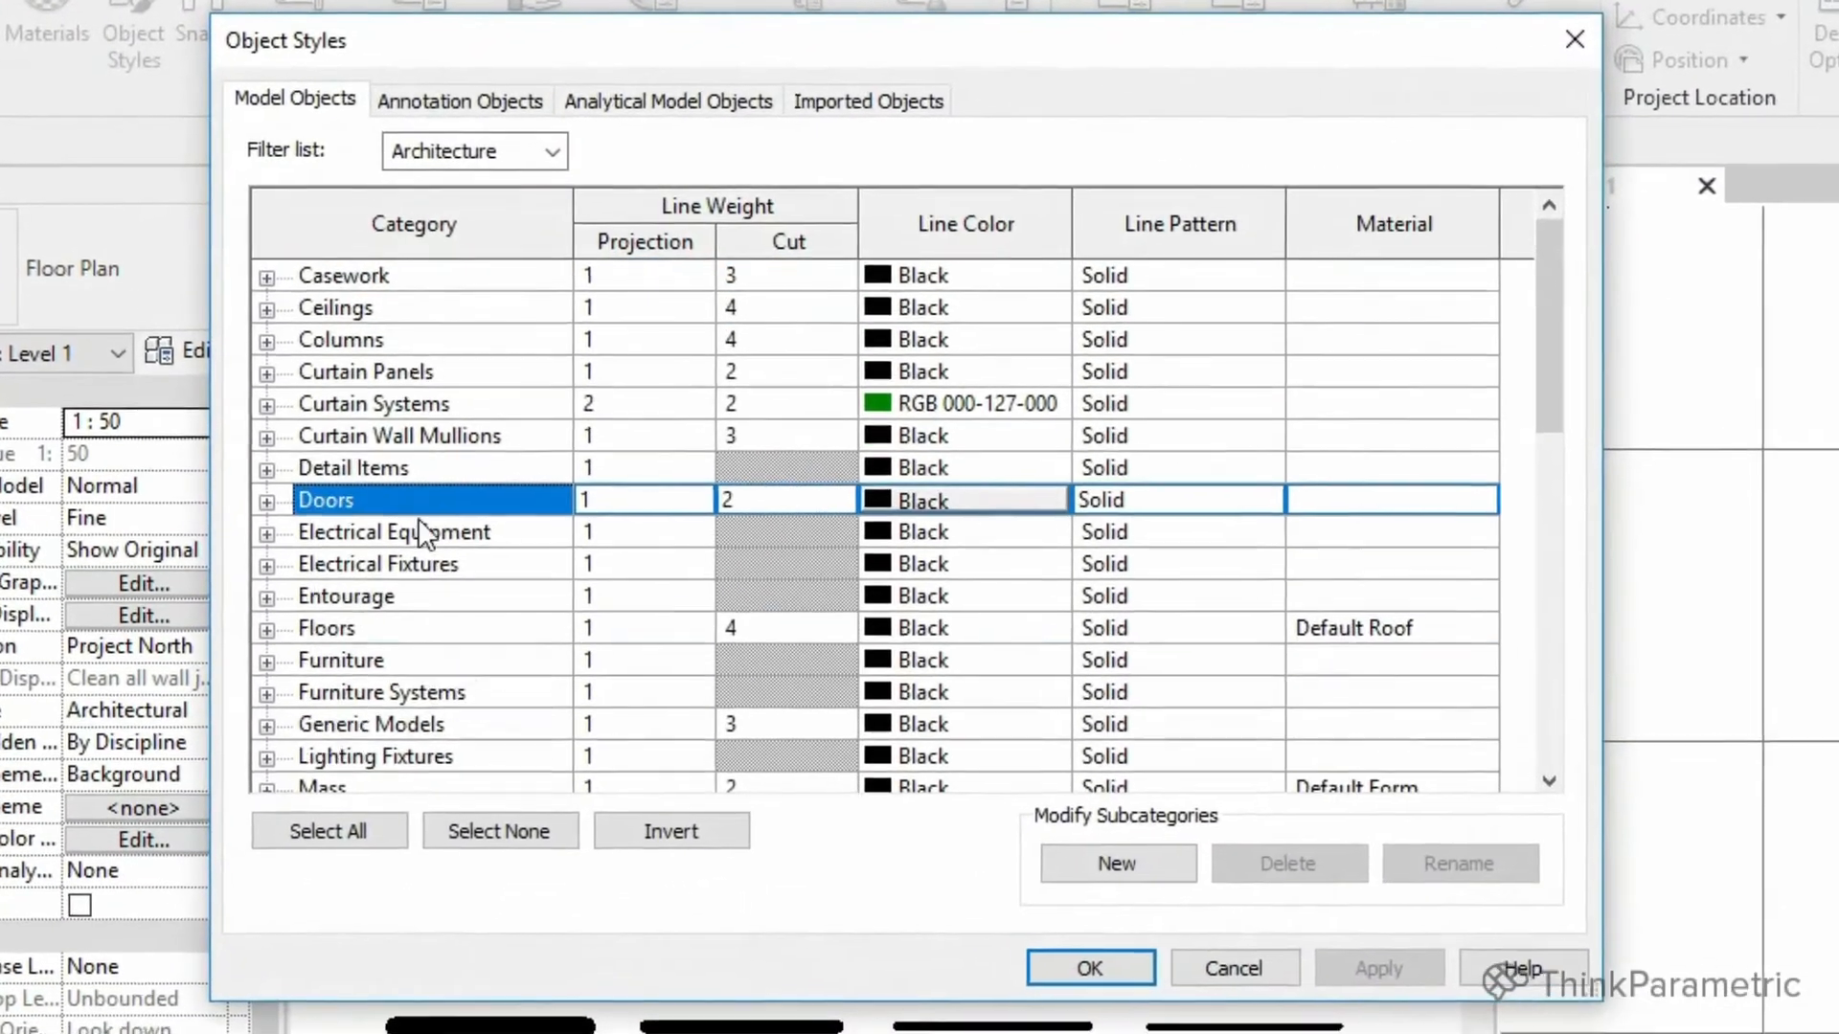
pyautogui.click(287, 412)
pyautogui.click(450, 671)
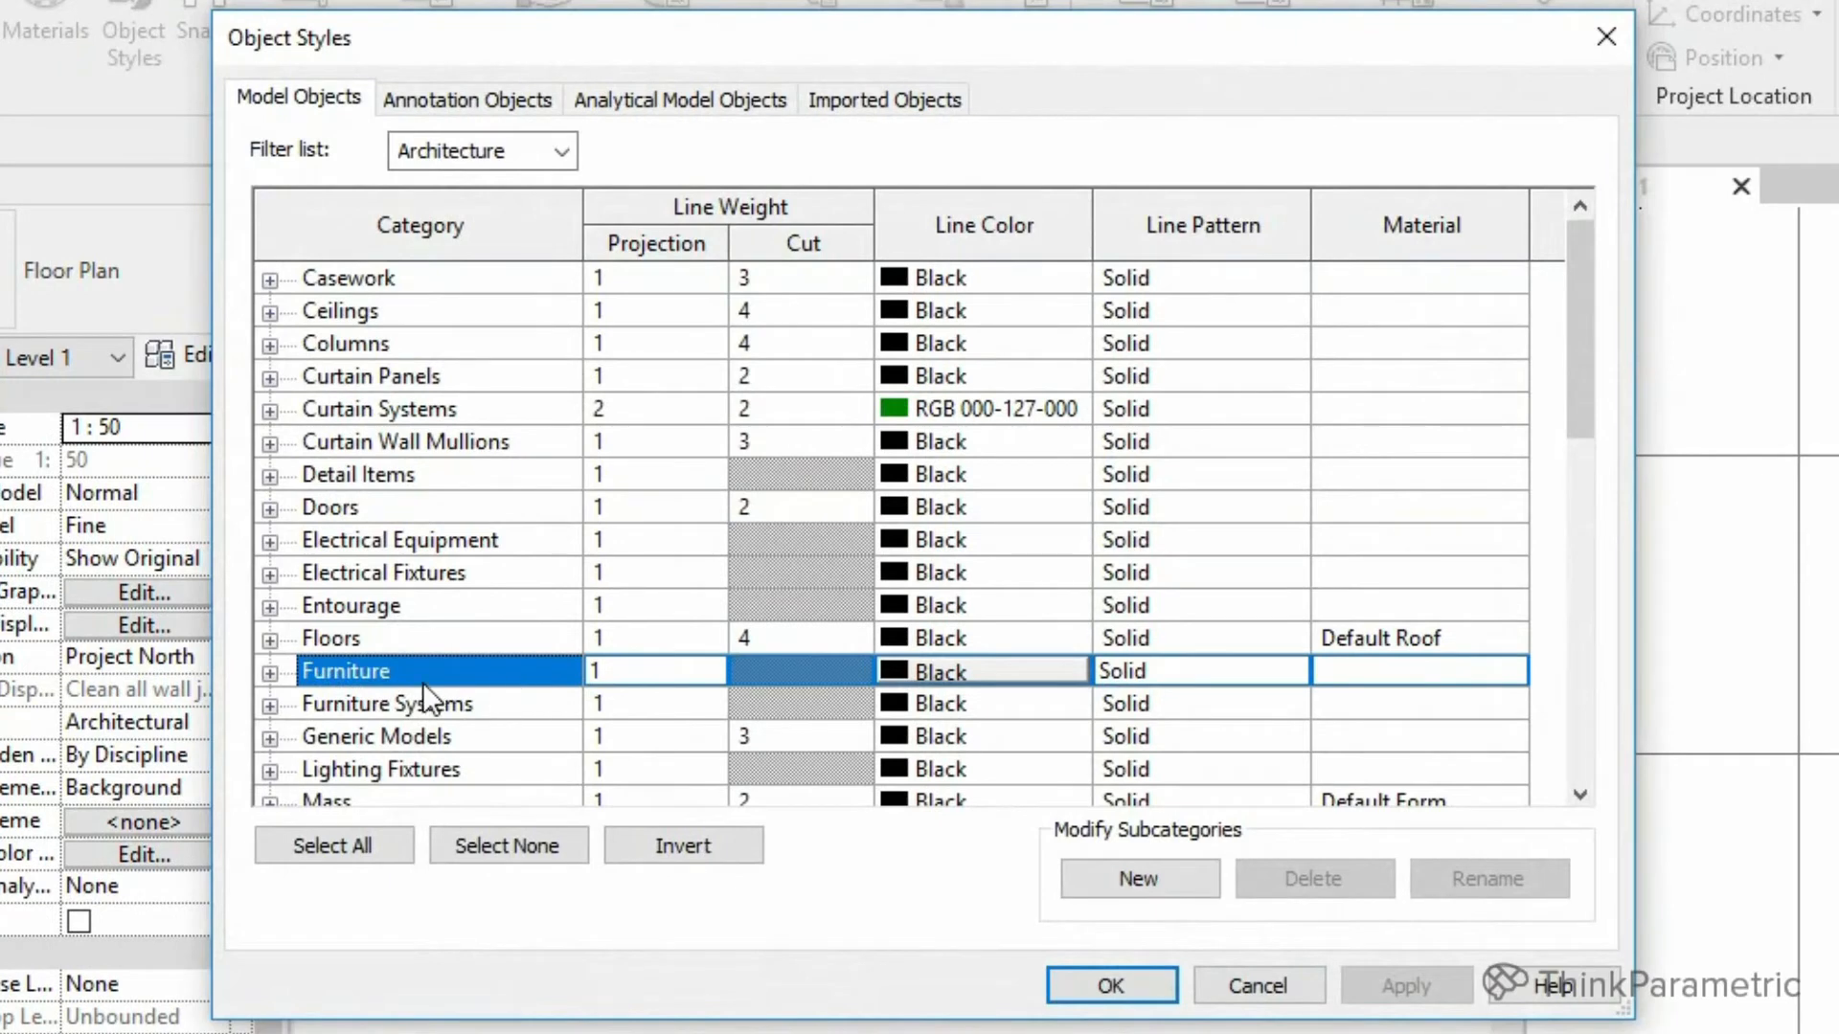
pyautogui.click(636, 675)
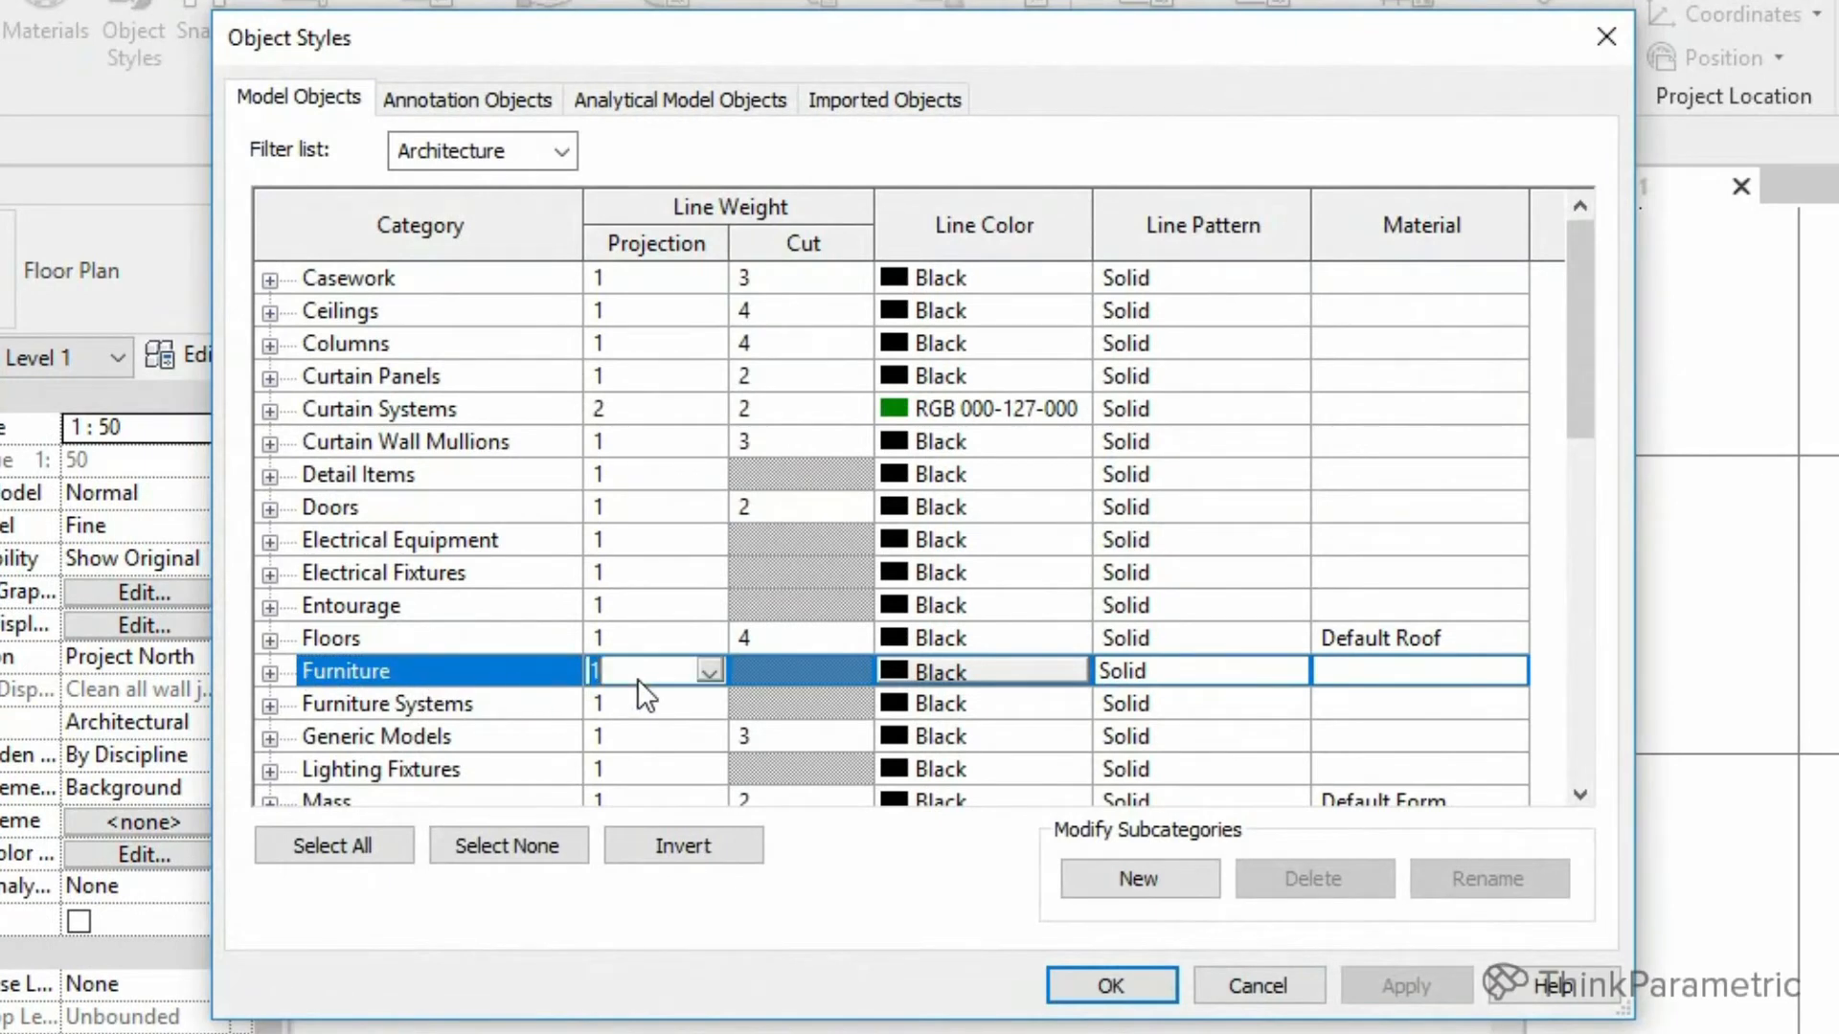
pyautogui.write('3')
pyautogui.click(567, 695)
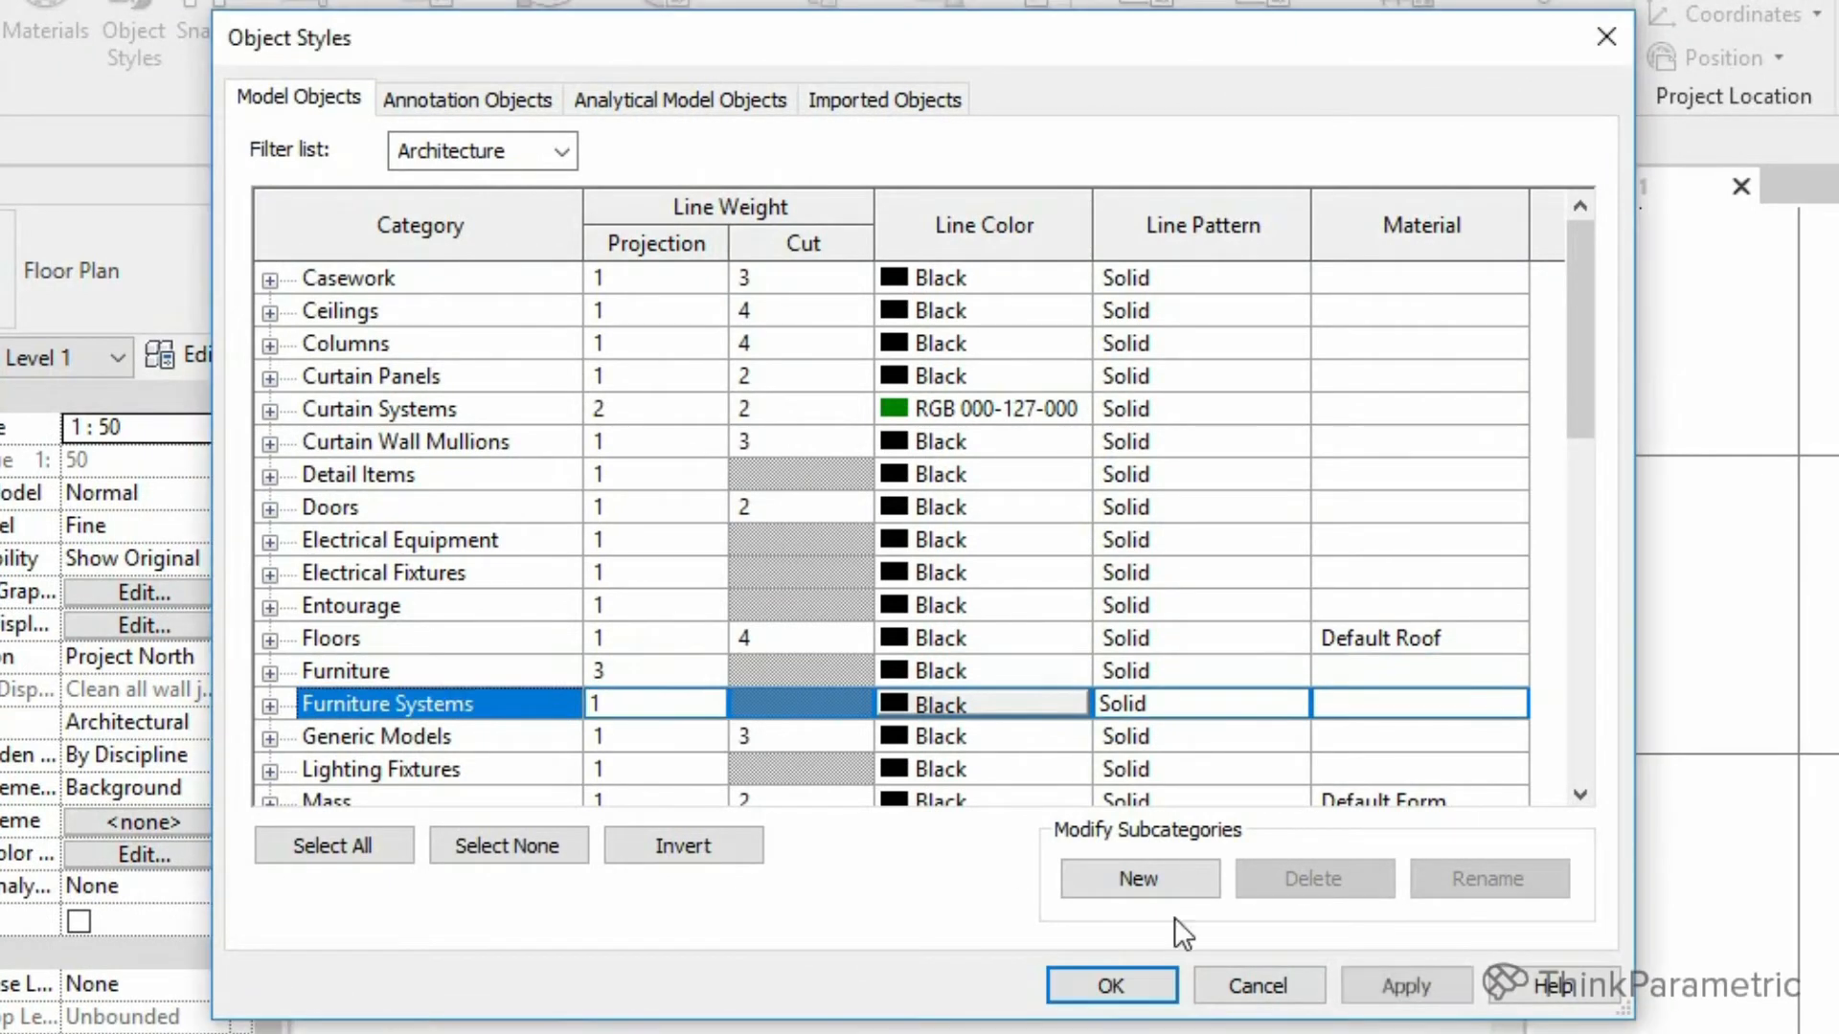
pyautogui.click(1405, 987)
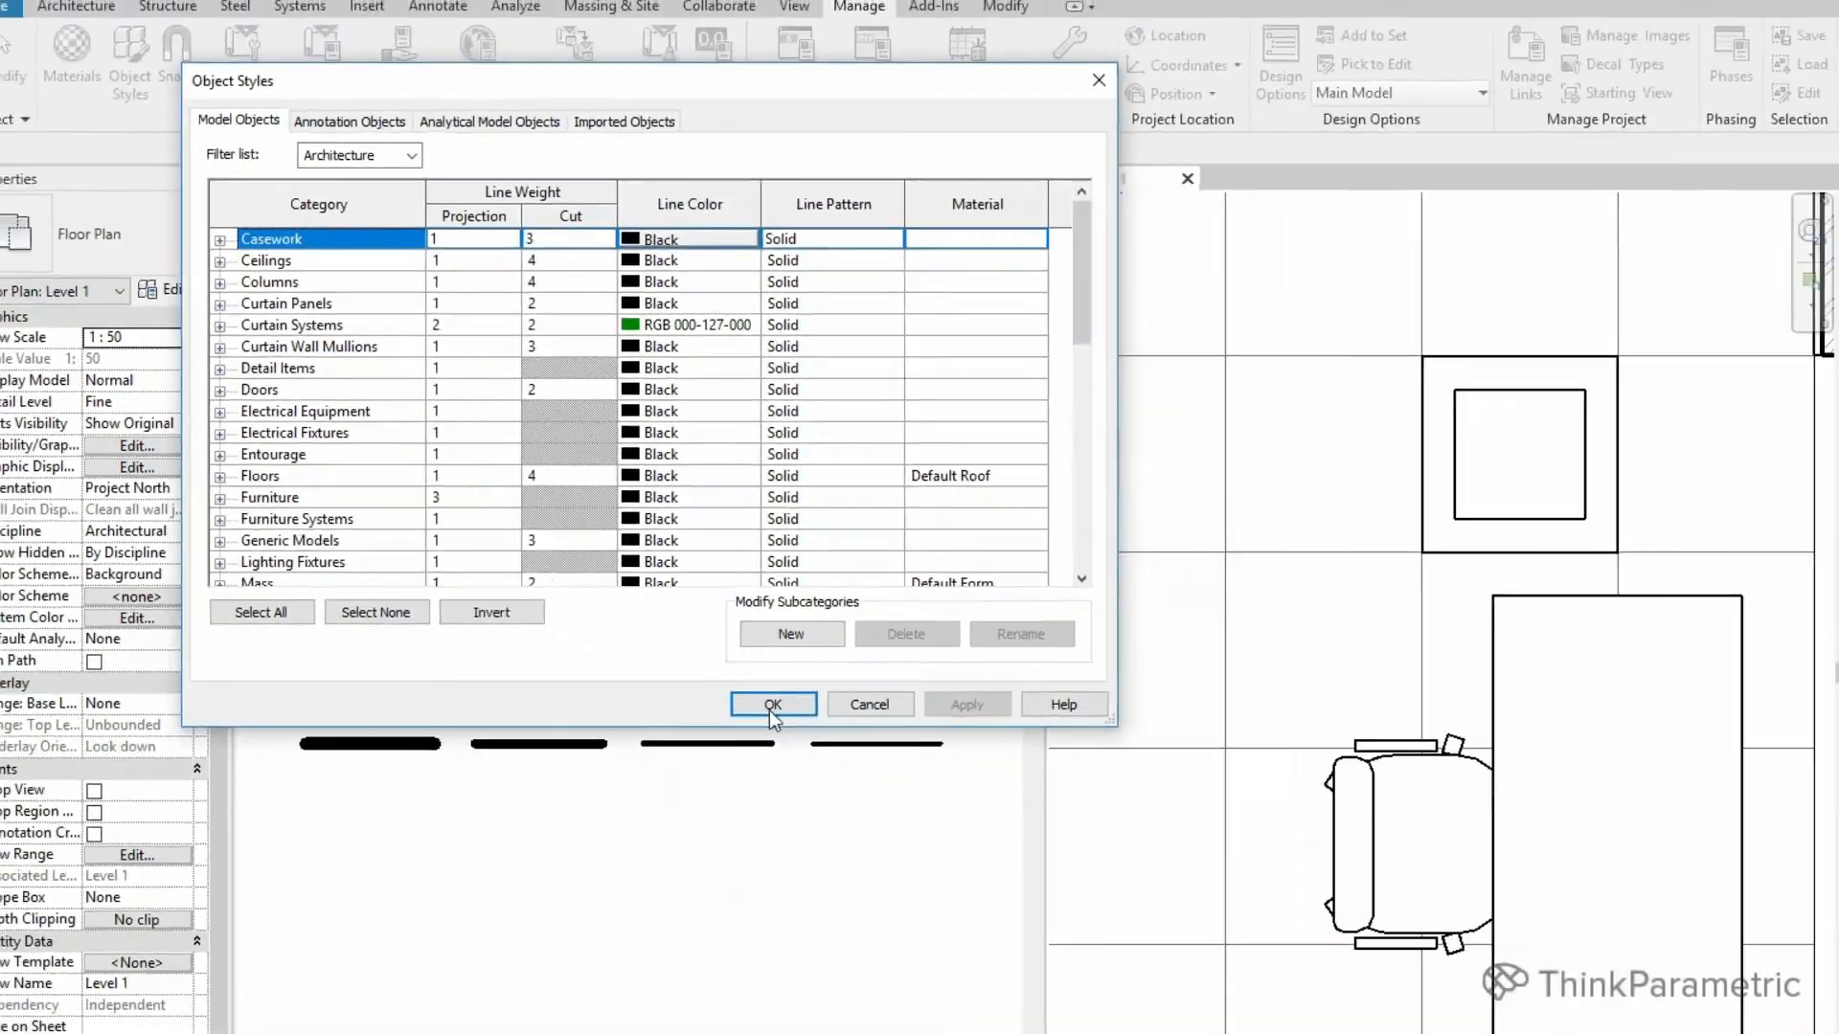
pyautogui.click(773, 705)
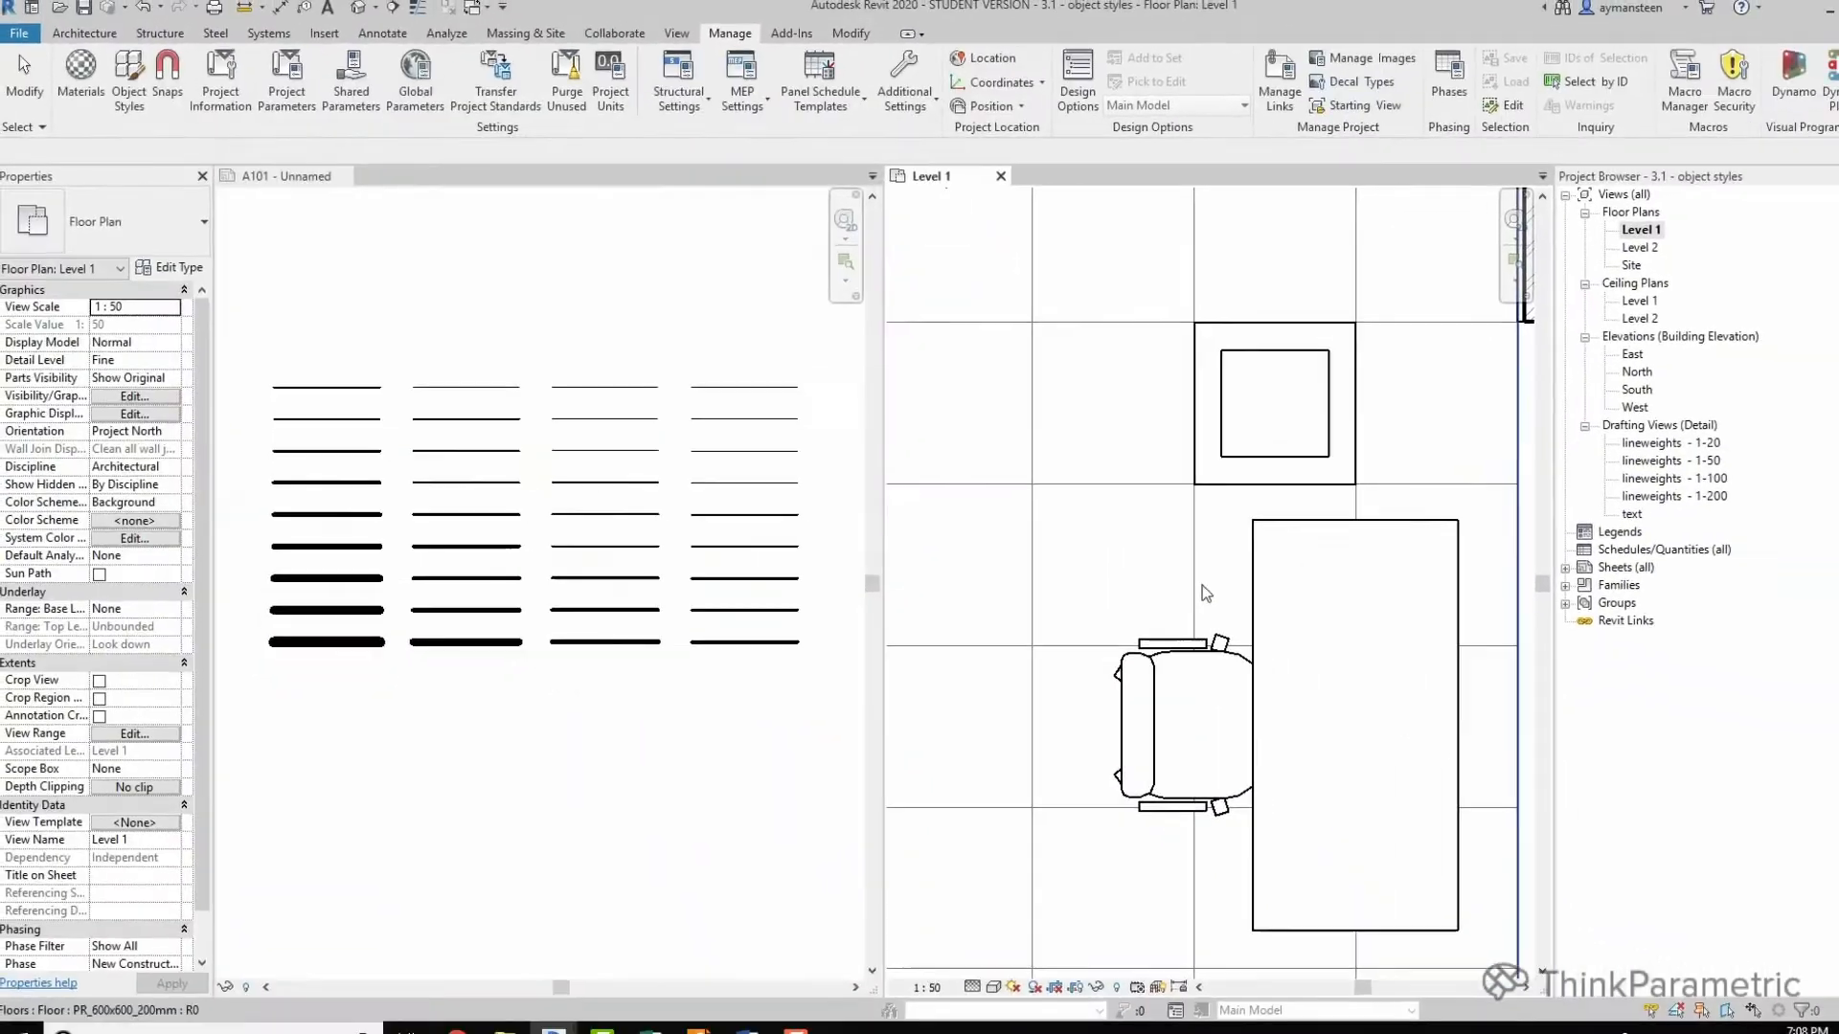
# Set the cut line weight of the Curtain Panels Hidden Lines subcategory to 2 in the object styles.
pyautogui.scroll(5, 1713, 745)
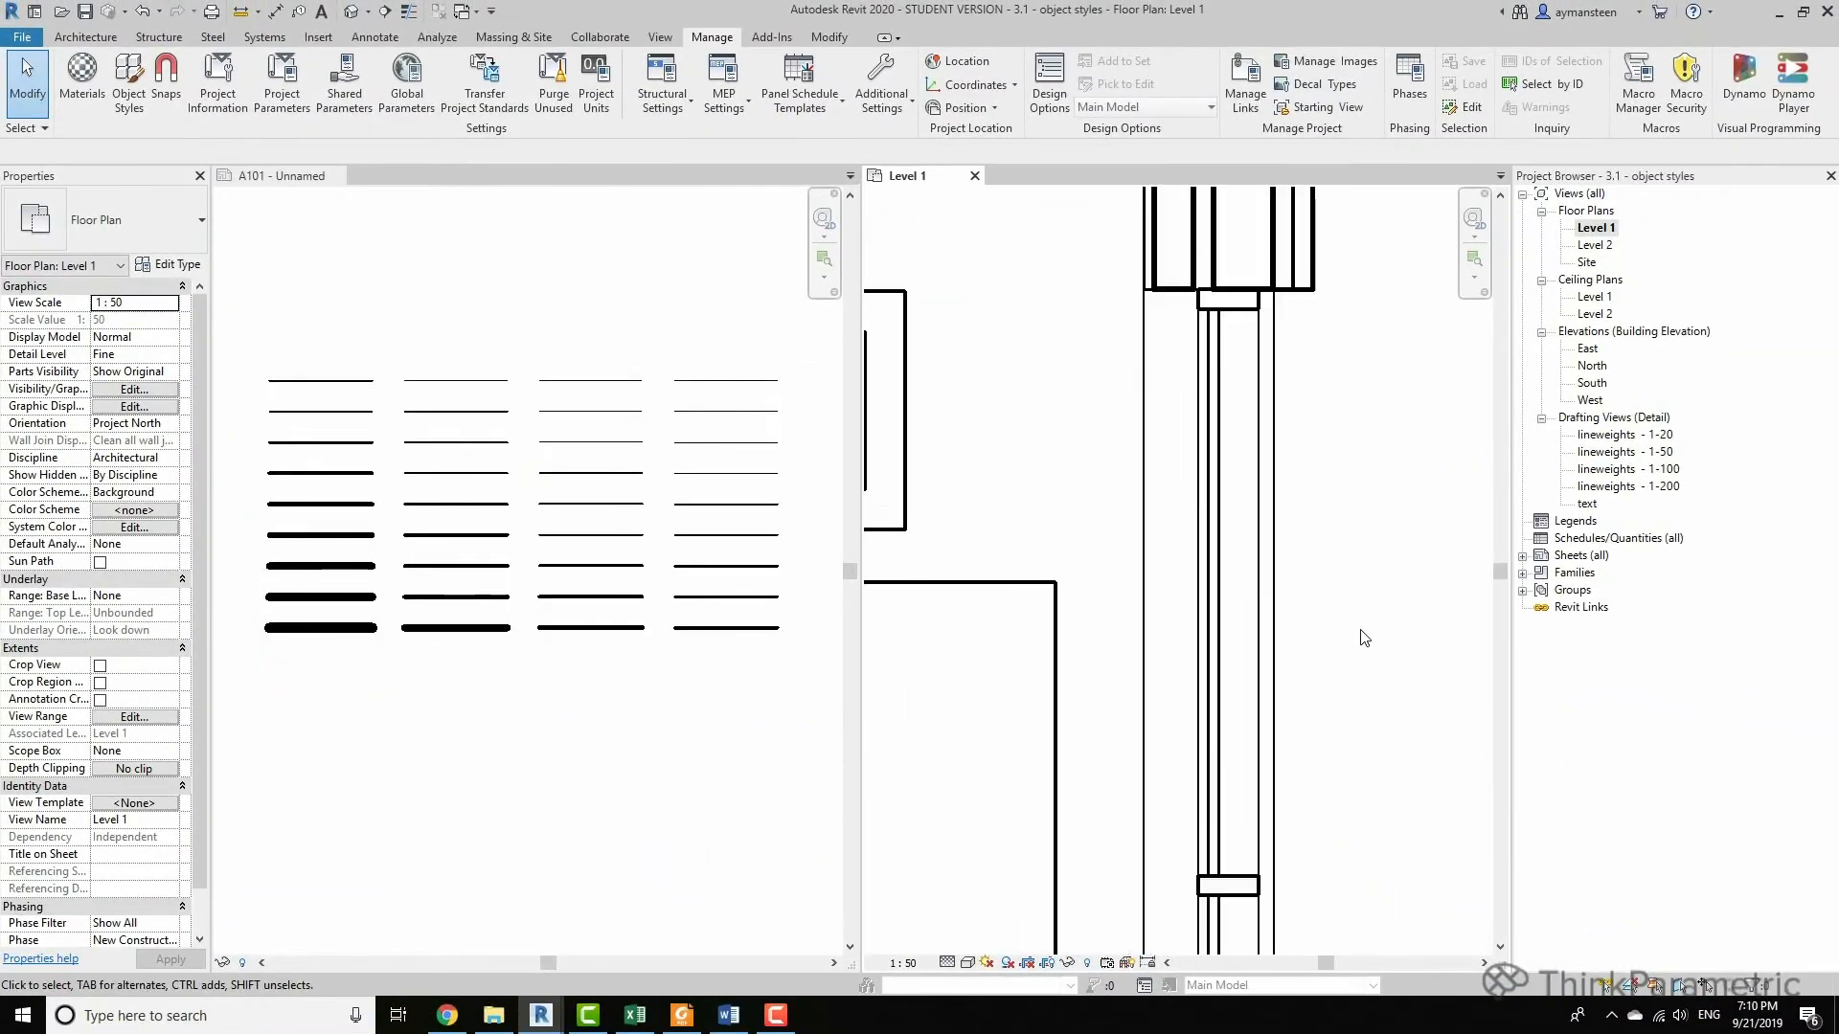
pyautogui.moveTo(1360, 630); pyautogui.dragTo(1386, 641, button='middle')
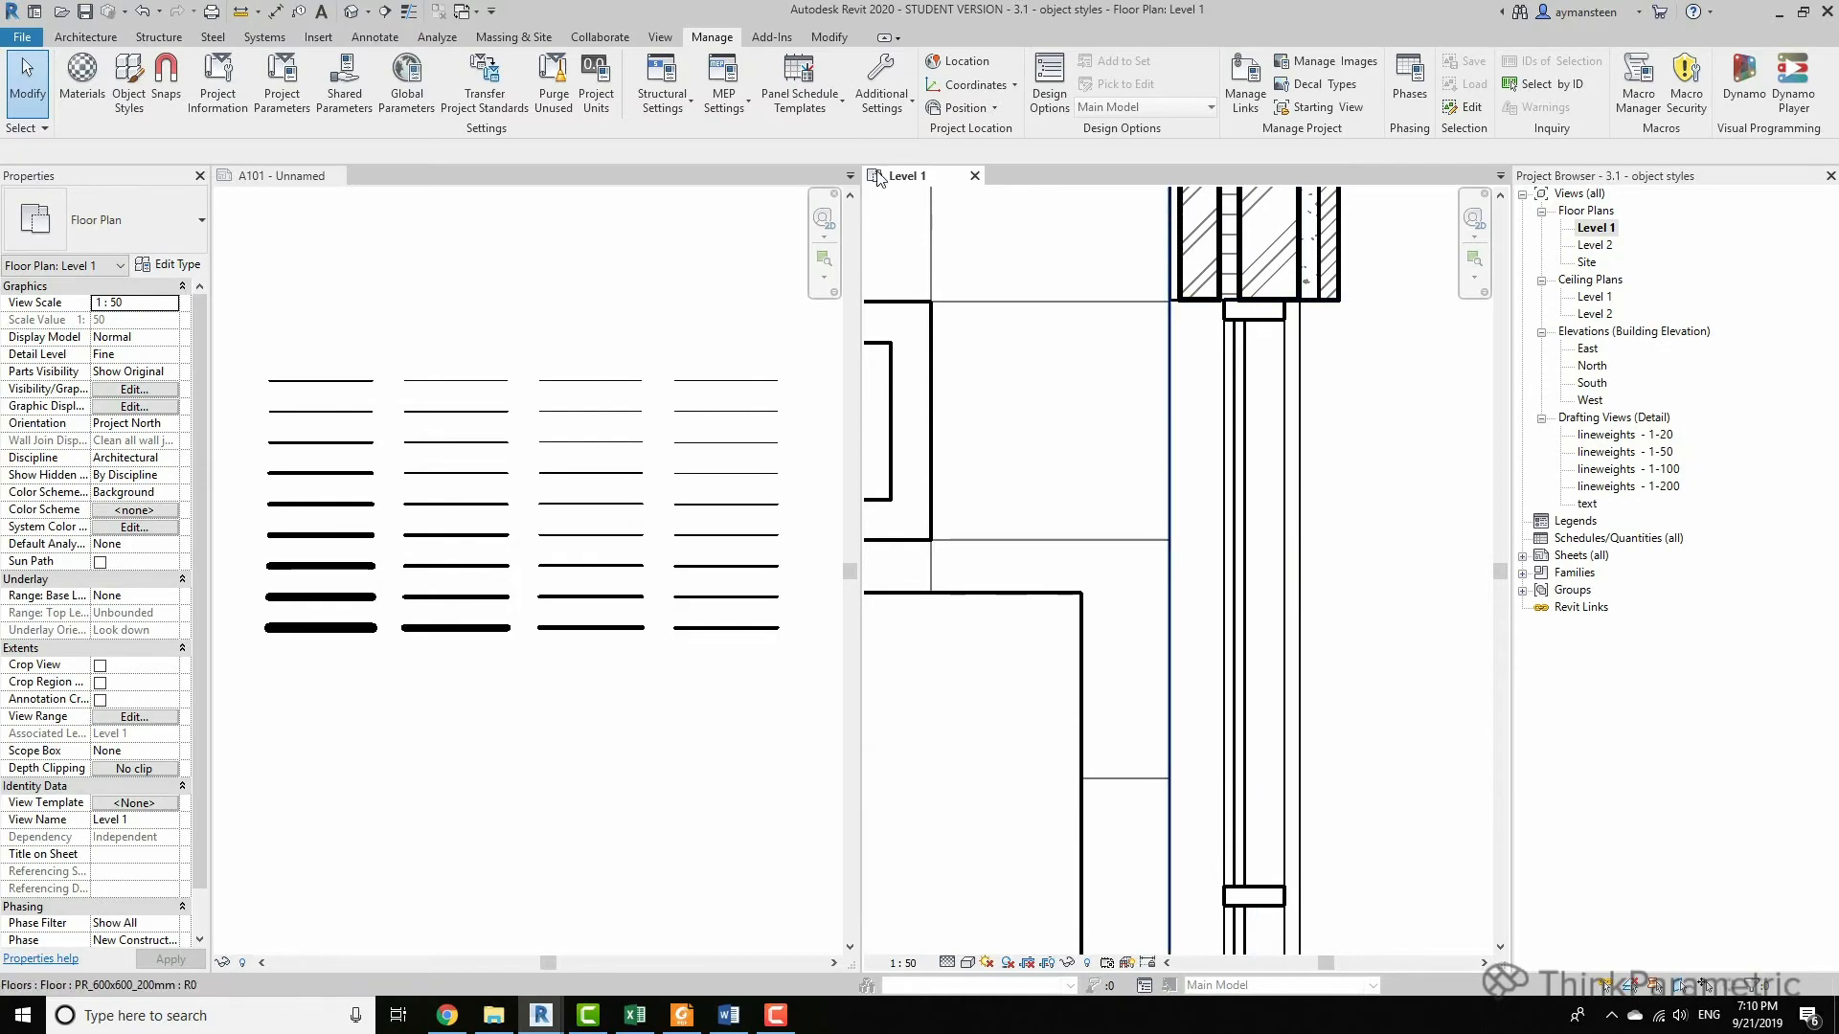
pyautogui.click(129, 84)
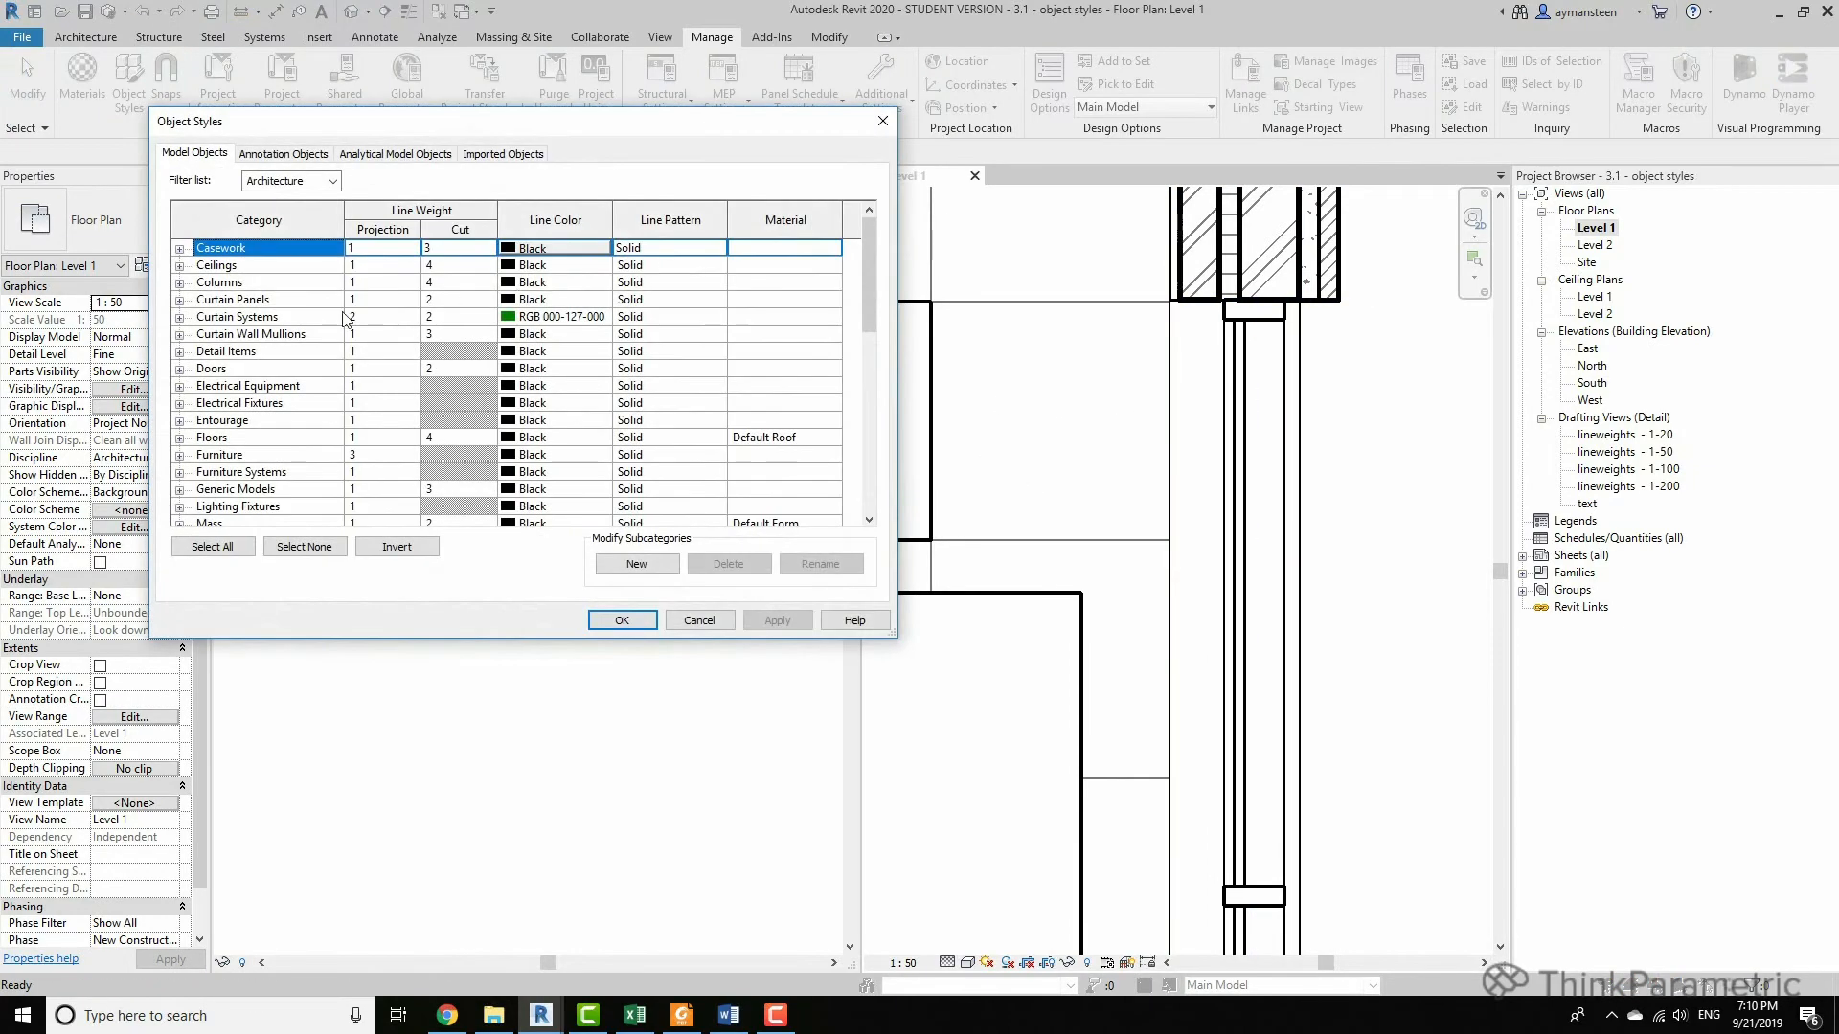
pyautogui.click(297, 317)
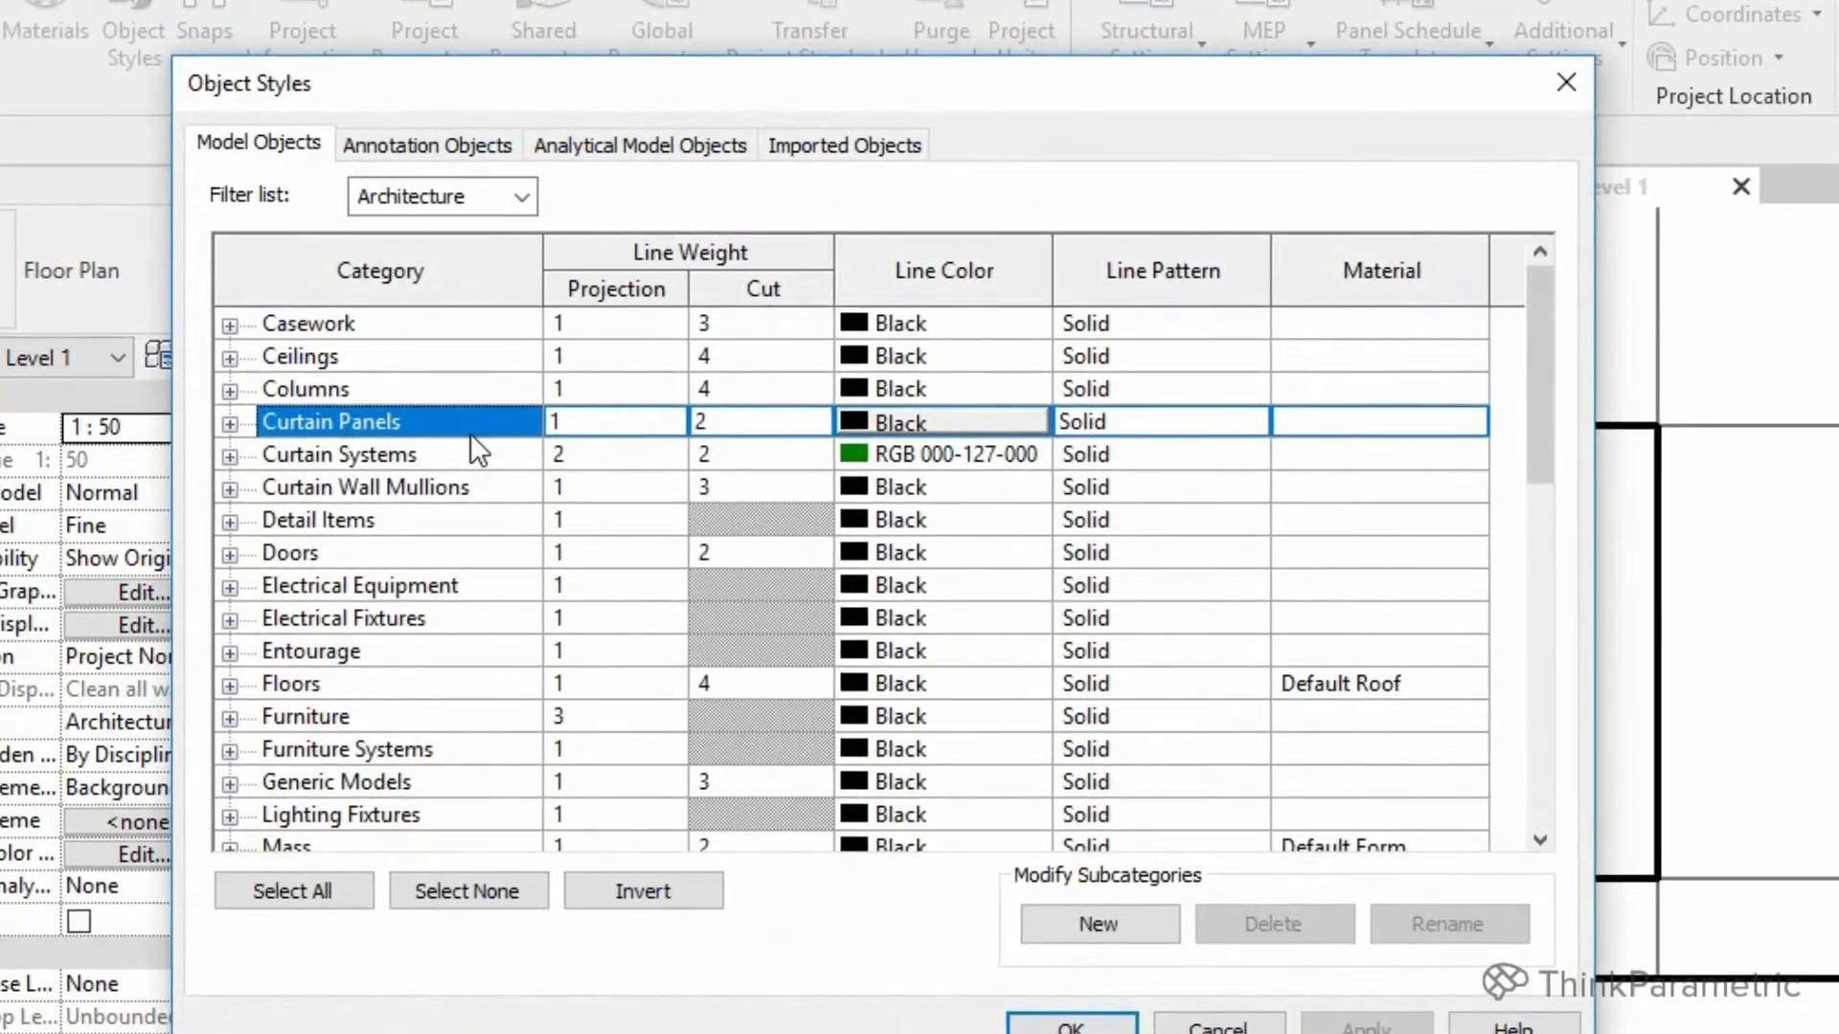
pyautogui.doubleClick(467, 431)
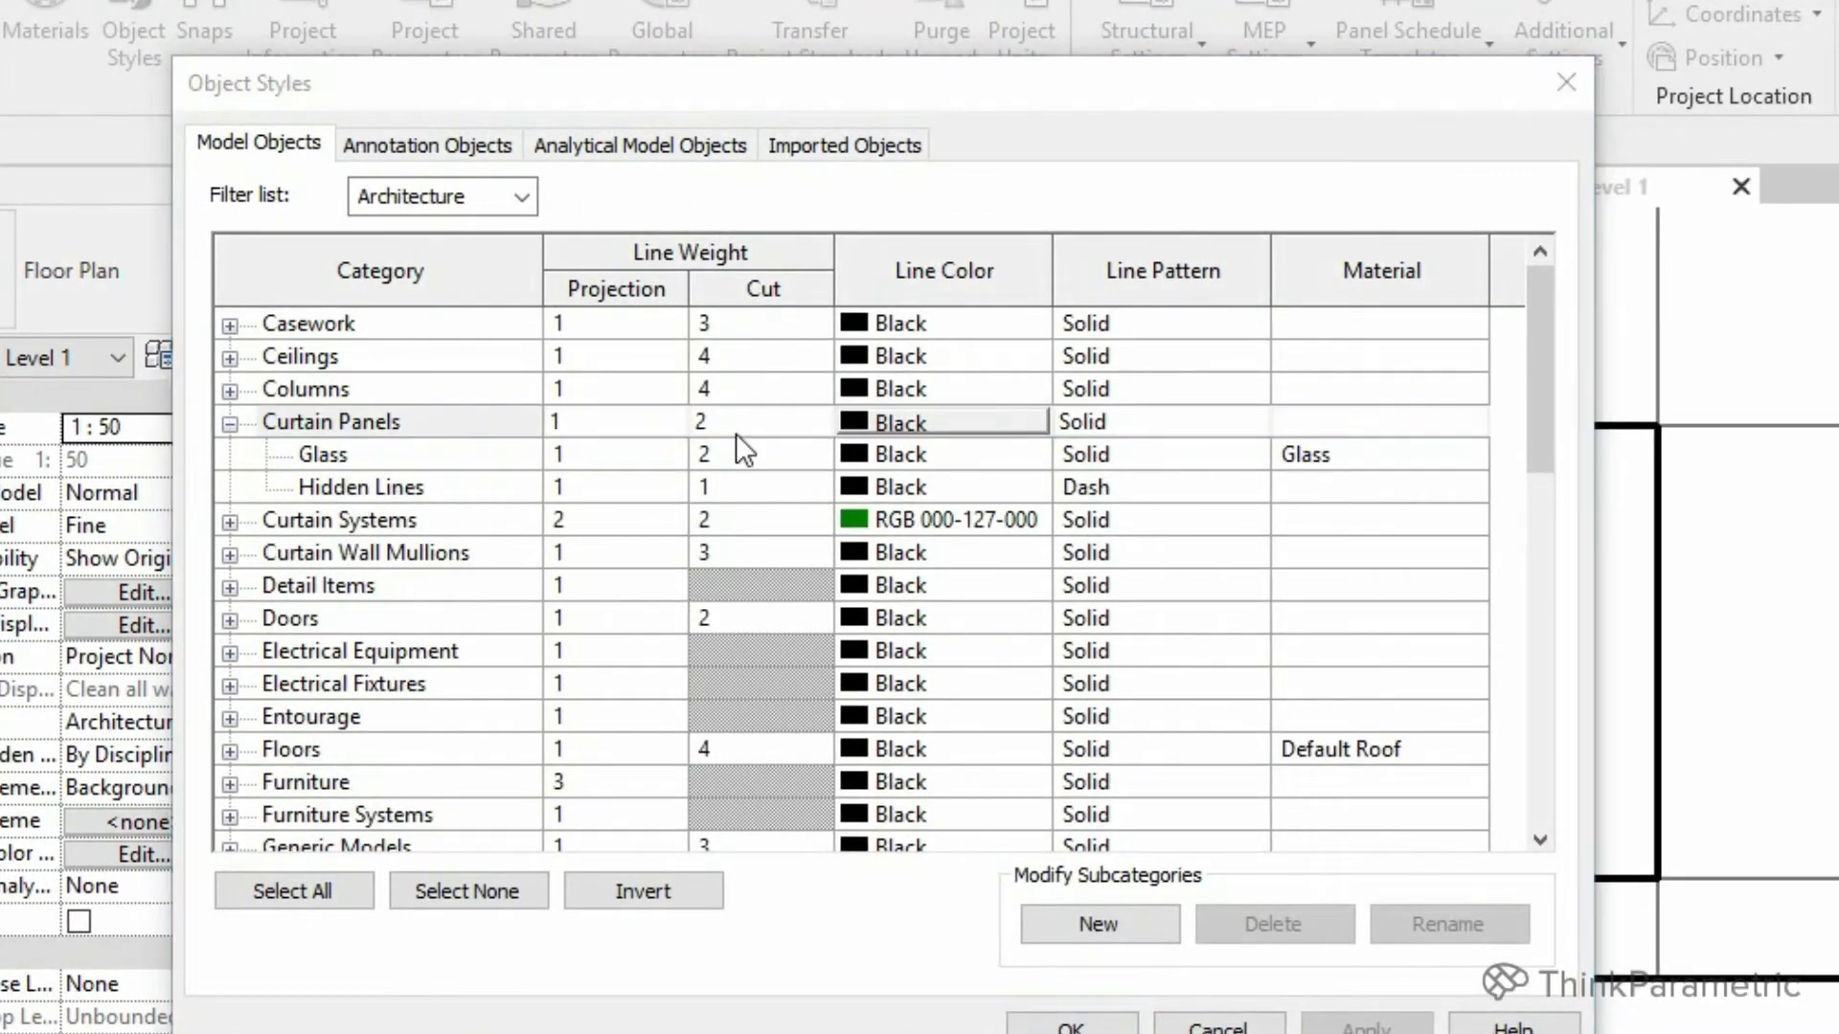
pyautogui.click(746, 483)
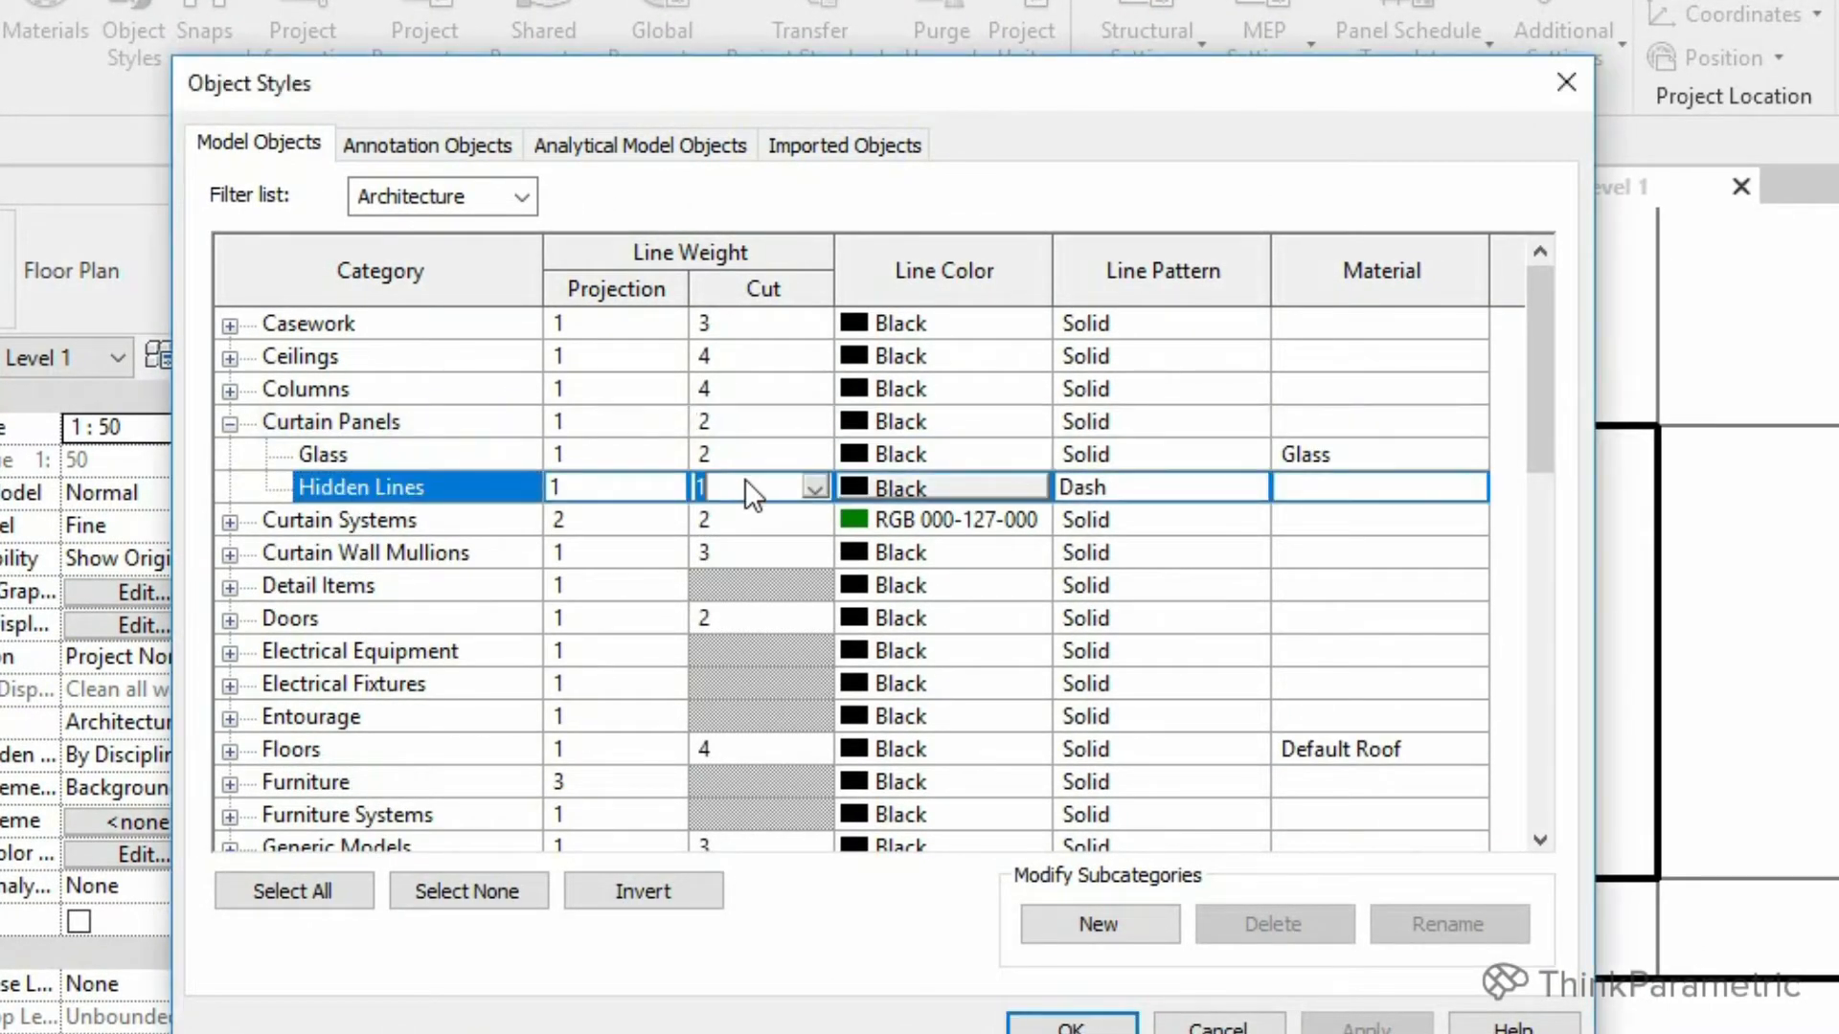
pyautogui.write('2')
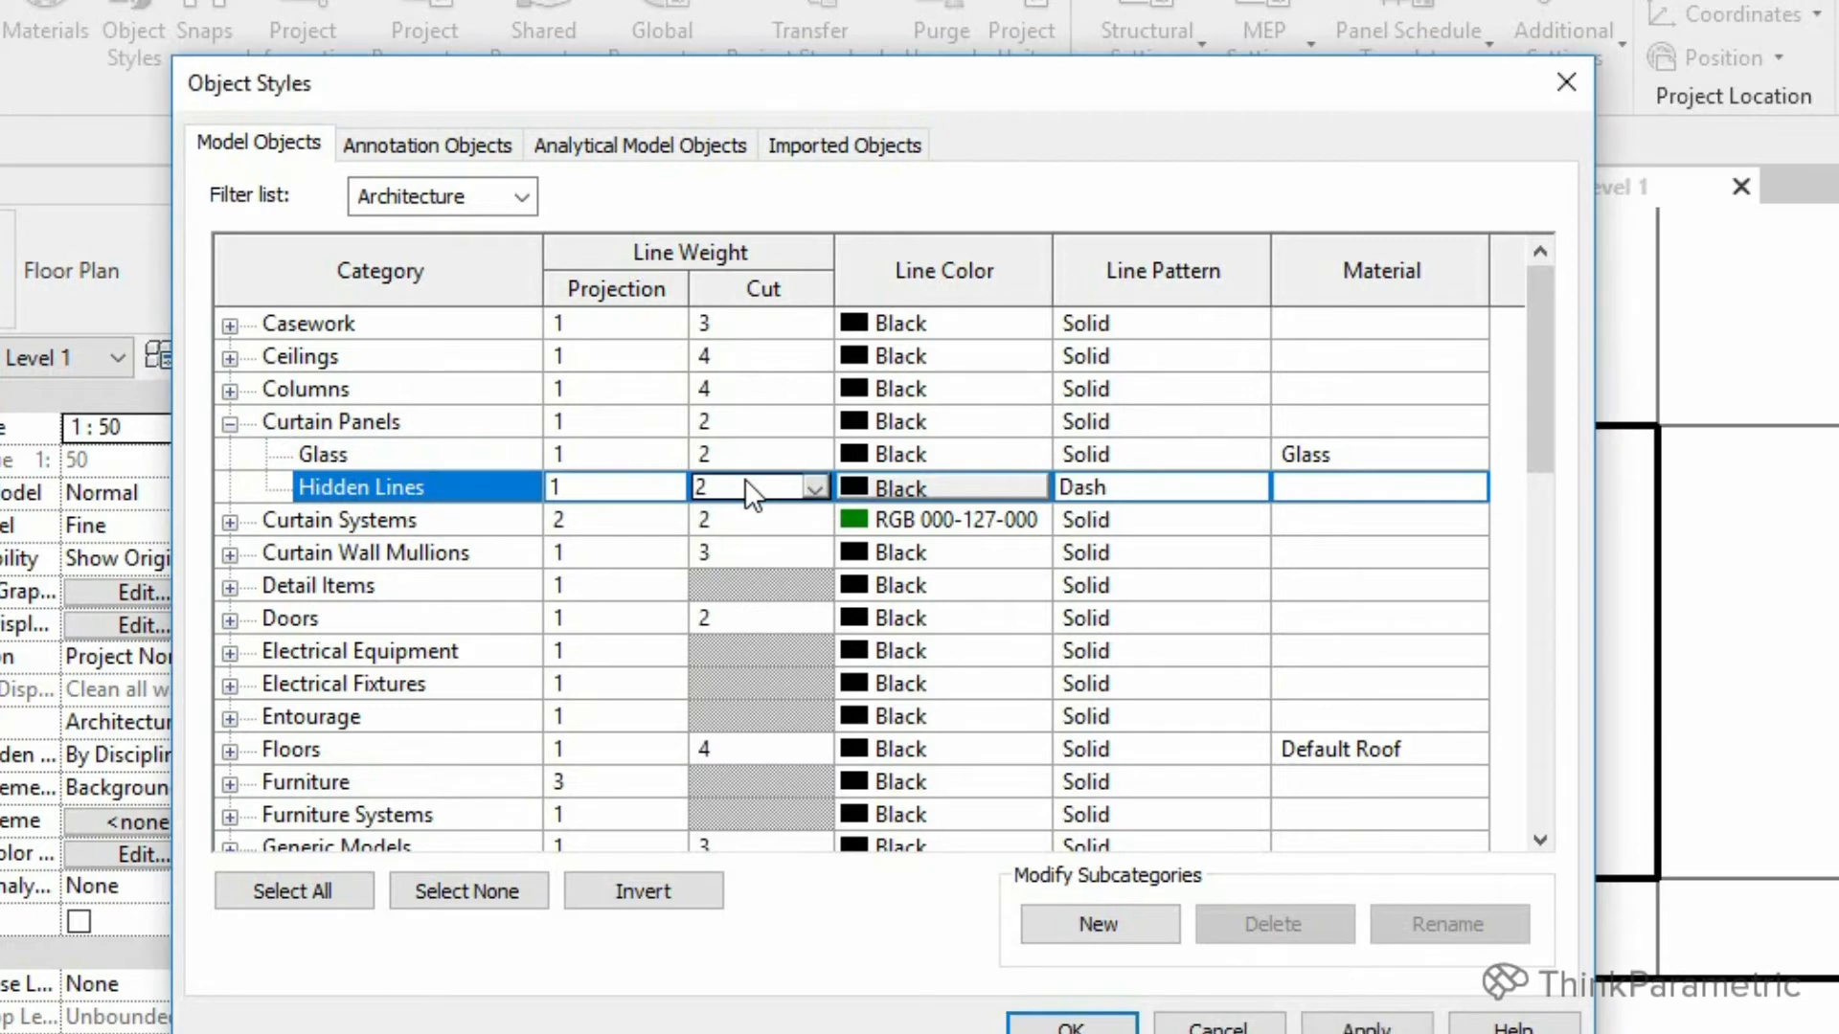
pyautogui.click(229, 423)
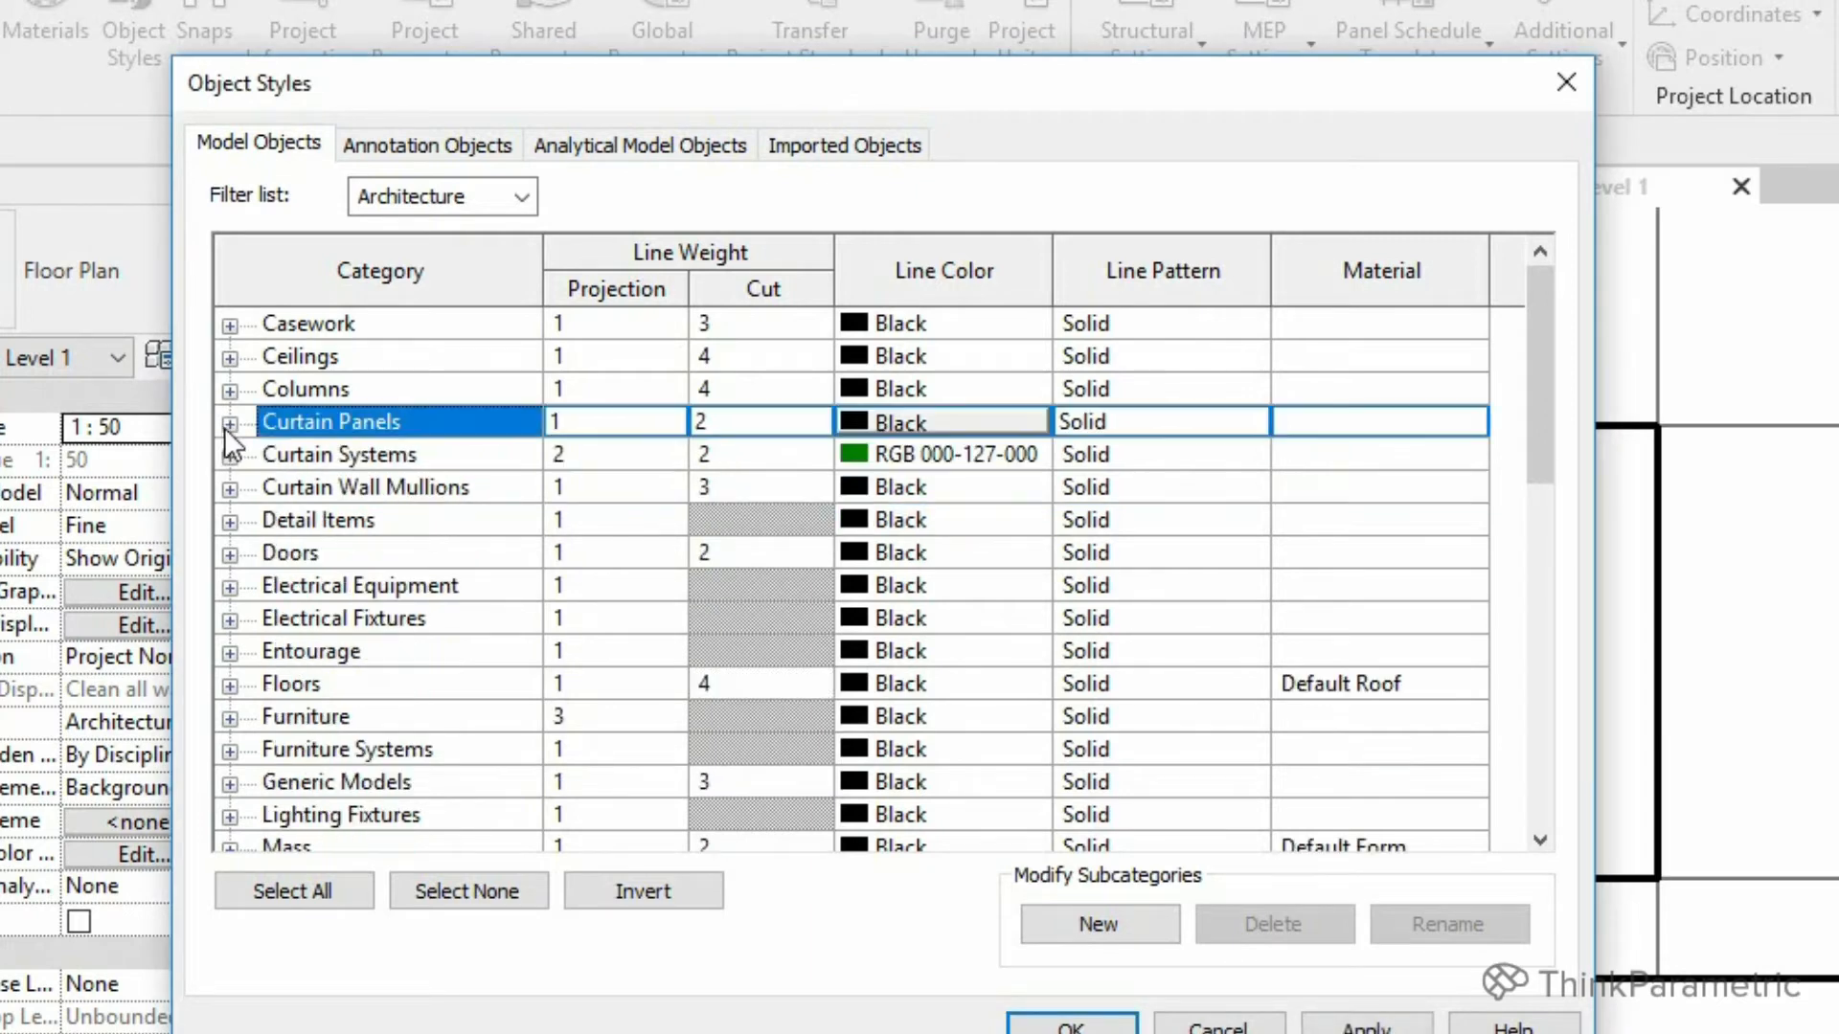
# Set the projection line weight of the Curtain Wall Mullions category to 2, with its subcategories expanded.
pyautogui.click(230, 456)
pyautogui.click(230, 459)
pyautogui.click(231, 489)
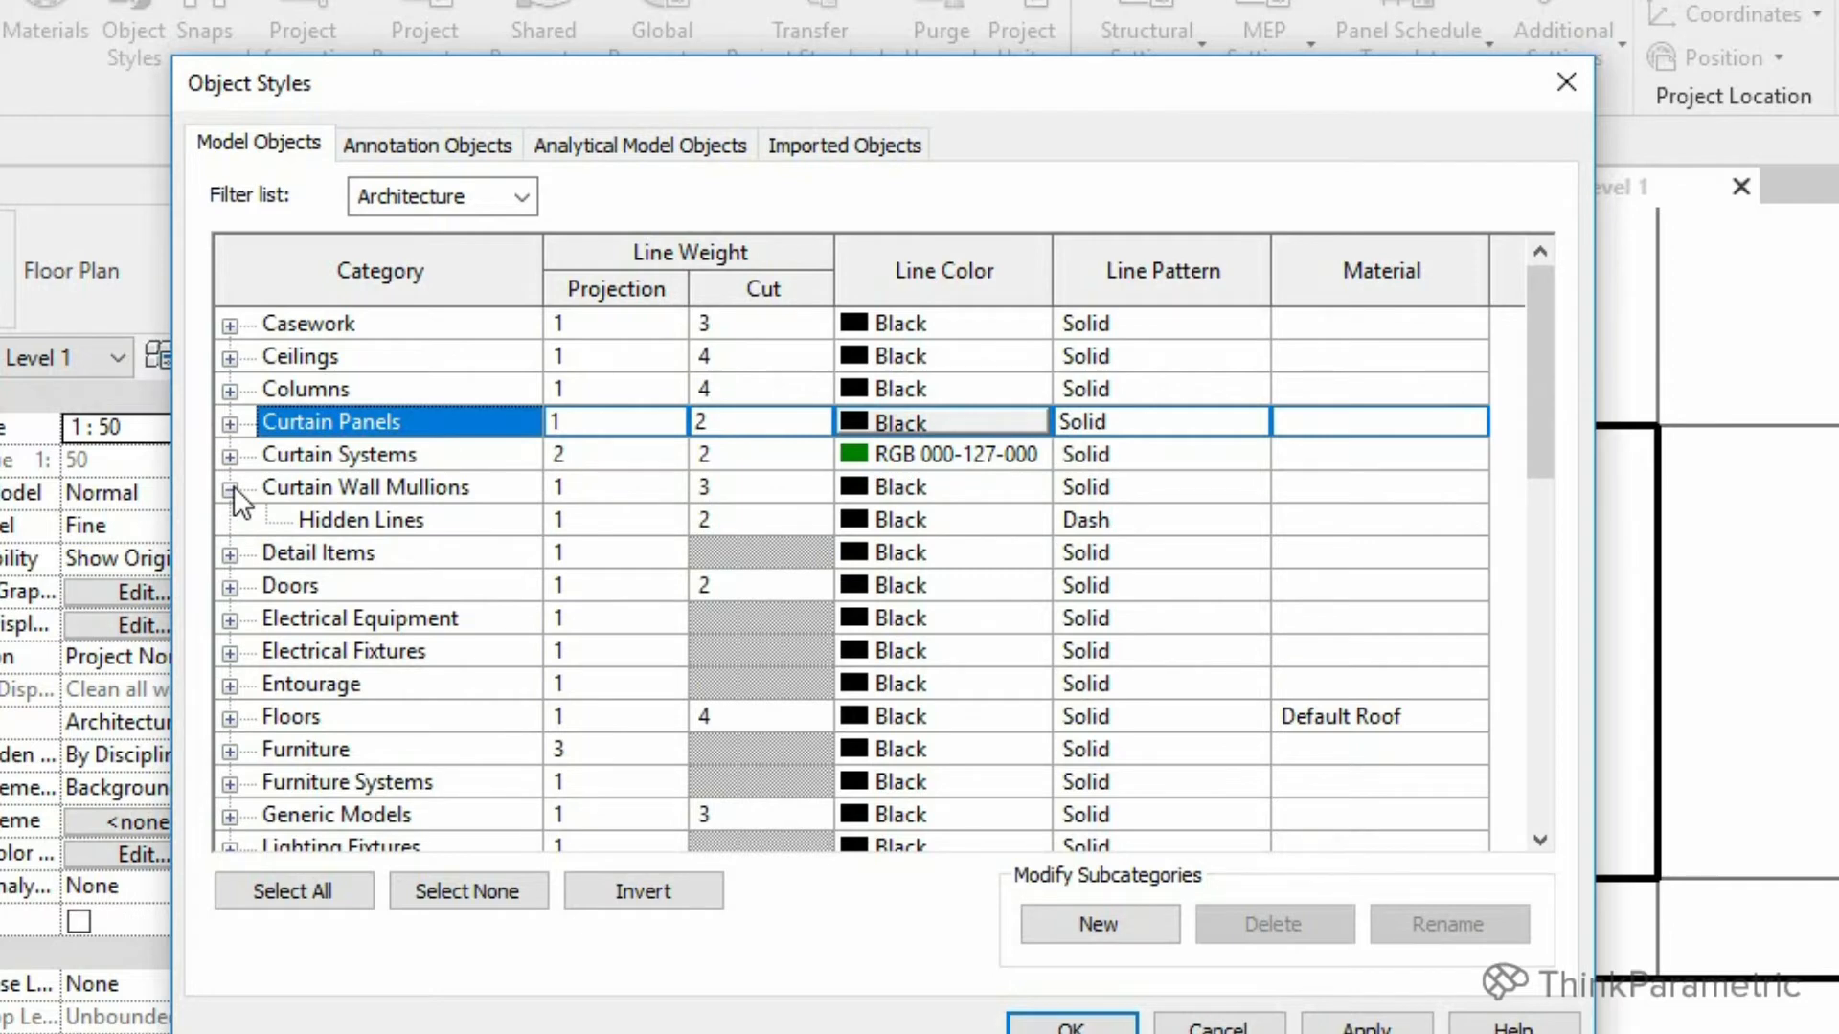
pyautogui.click(943, 422)
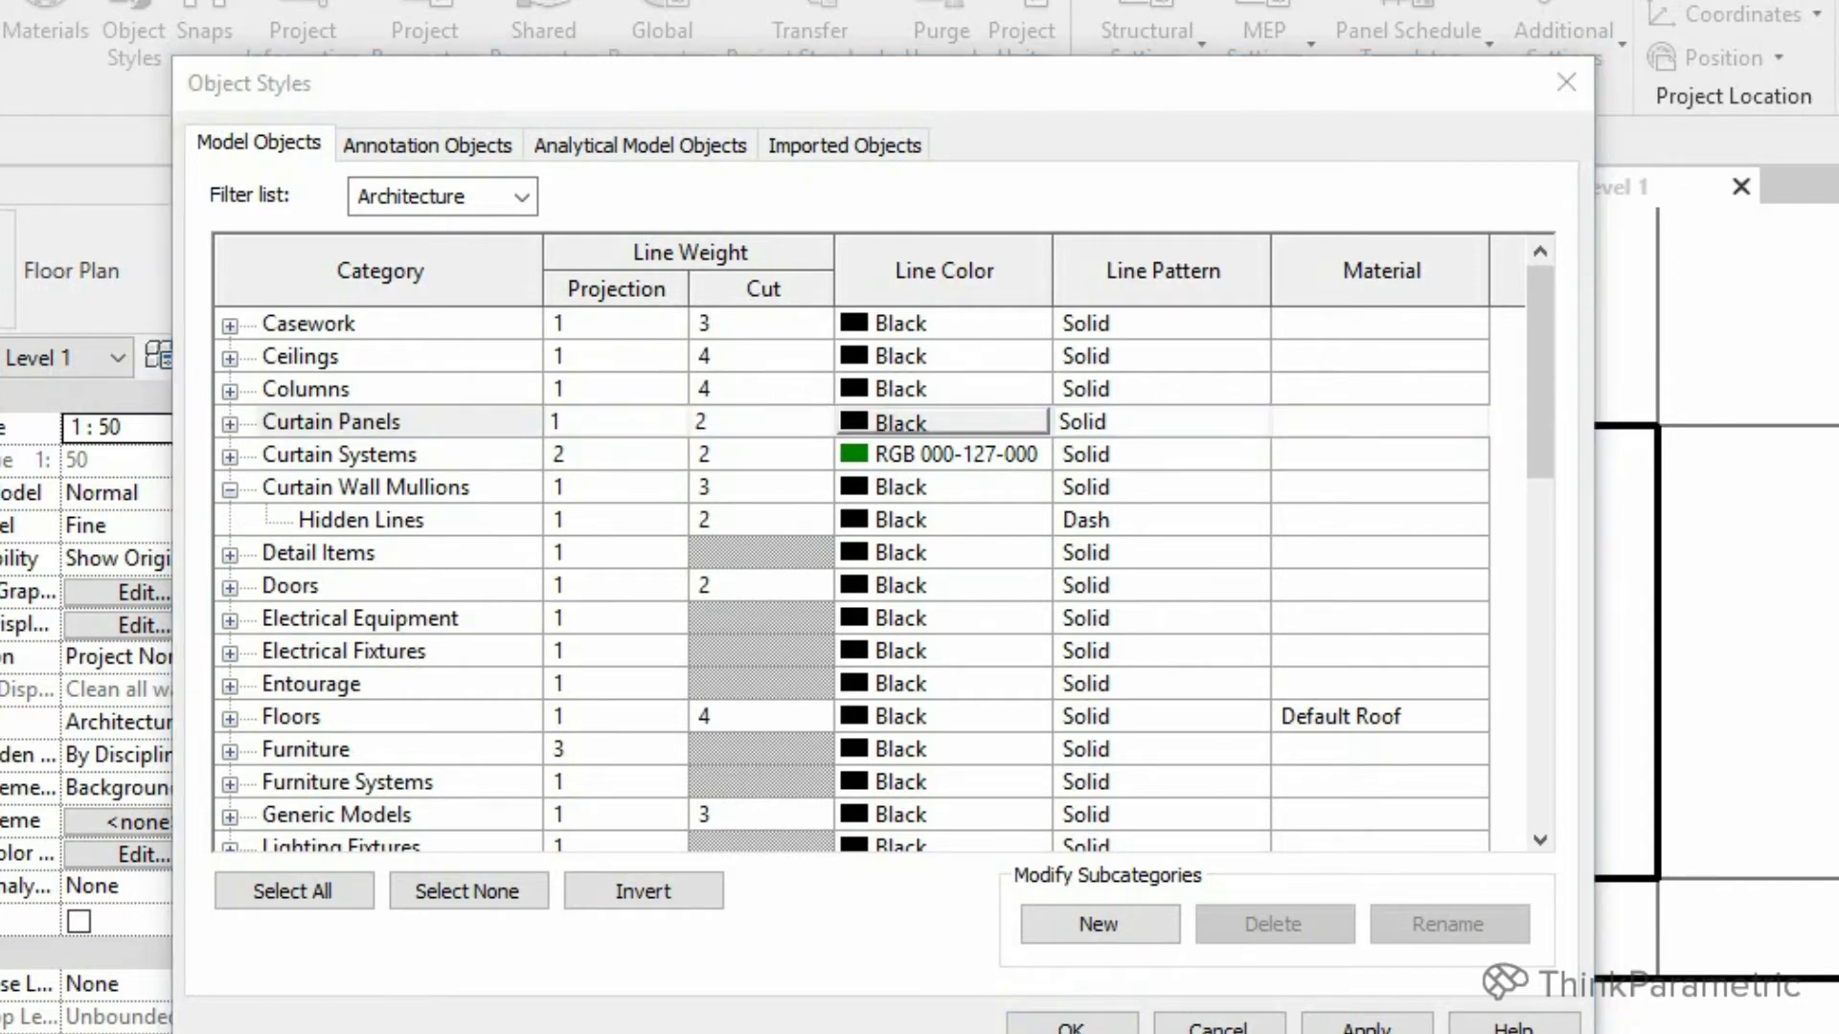
pyautogui.click(635, 496)
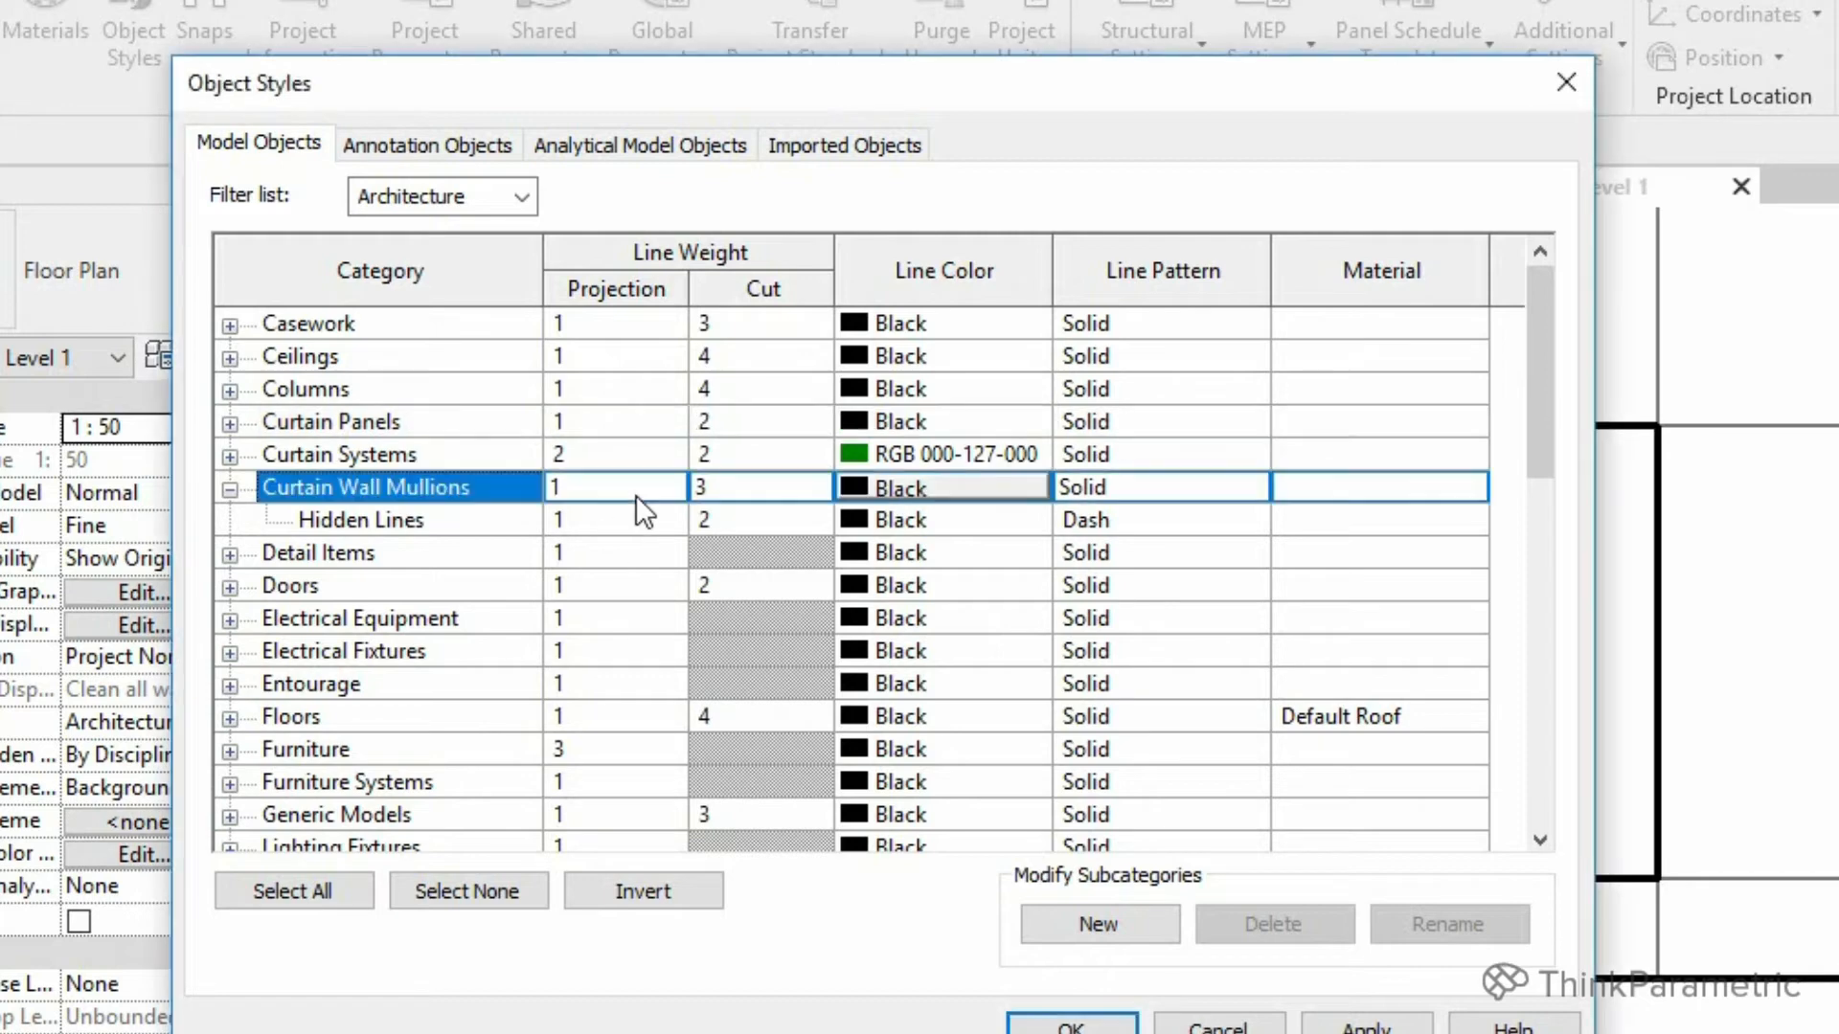
pyautogui.write('2')
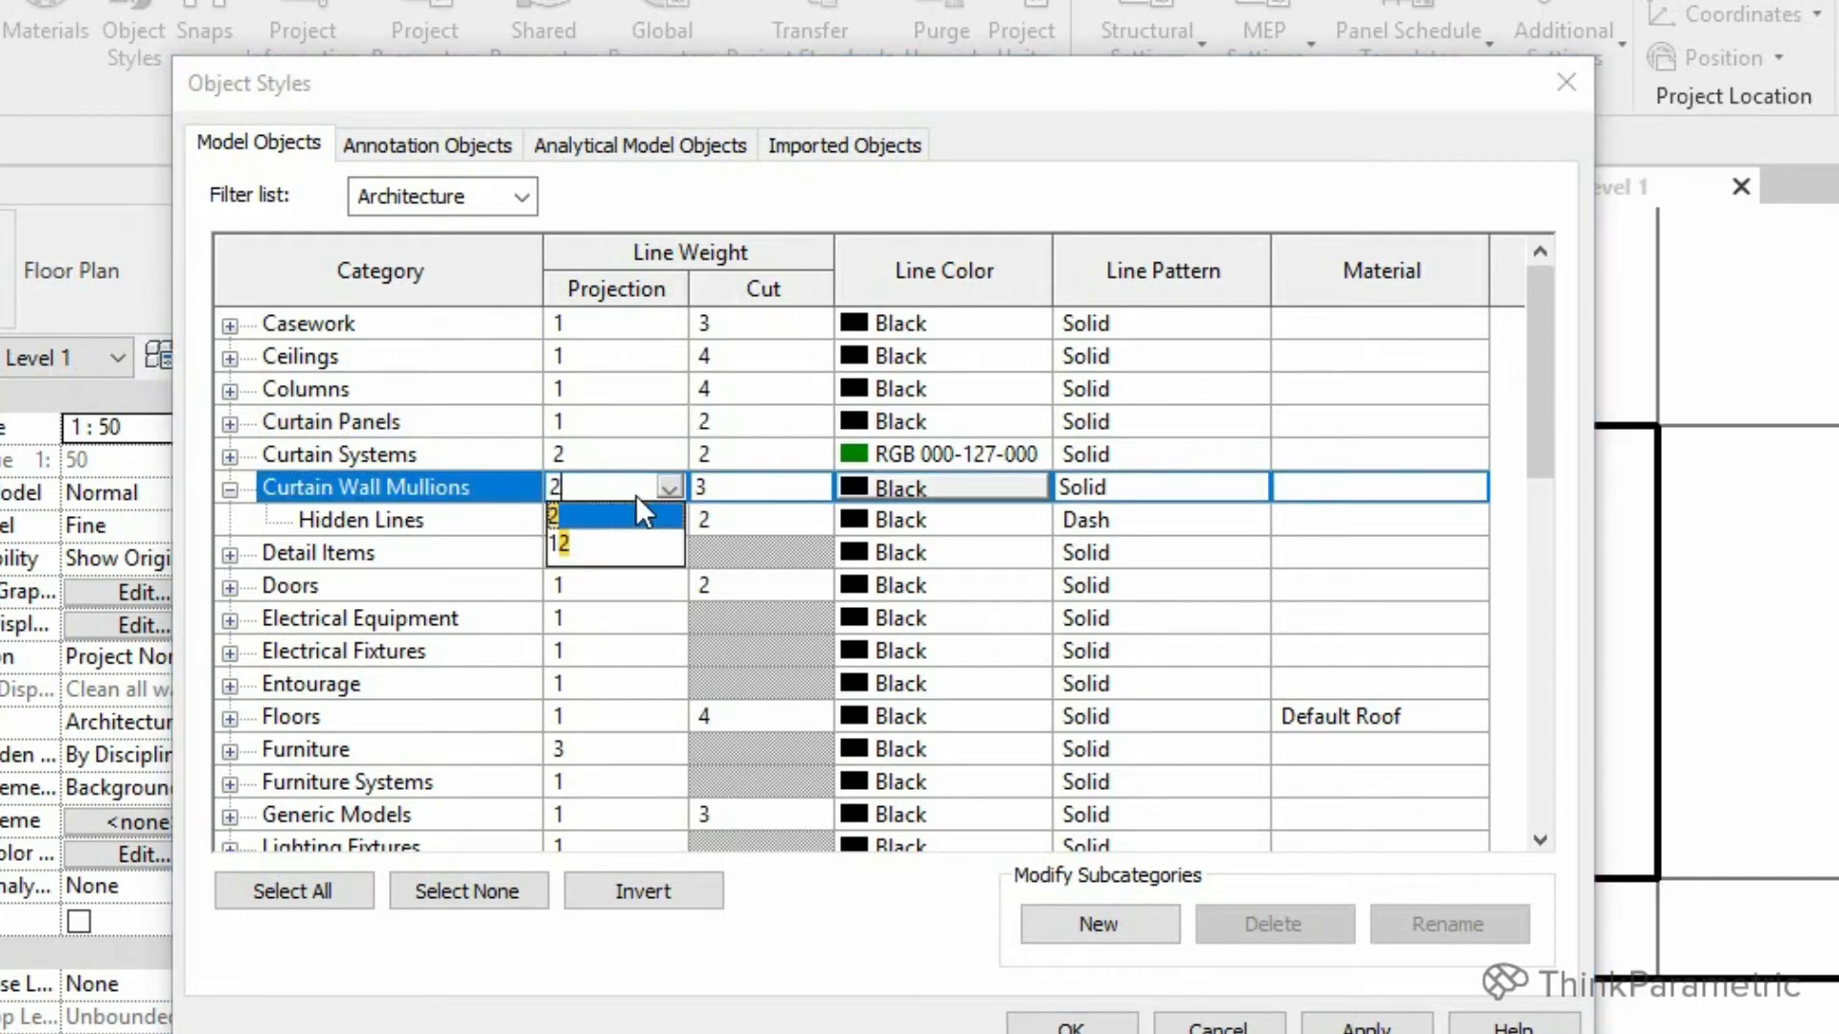
# Set the Curtain Wall Mullions Hidden Lines to projection weight 2 and cut weight 3, and confirm the object styles.
pyautogui.press('Down')
pyautogui.write('2')
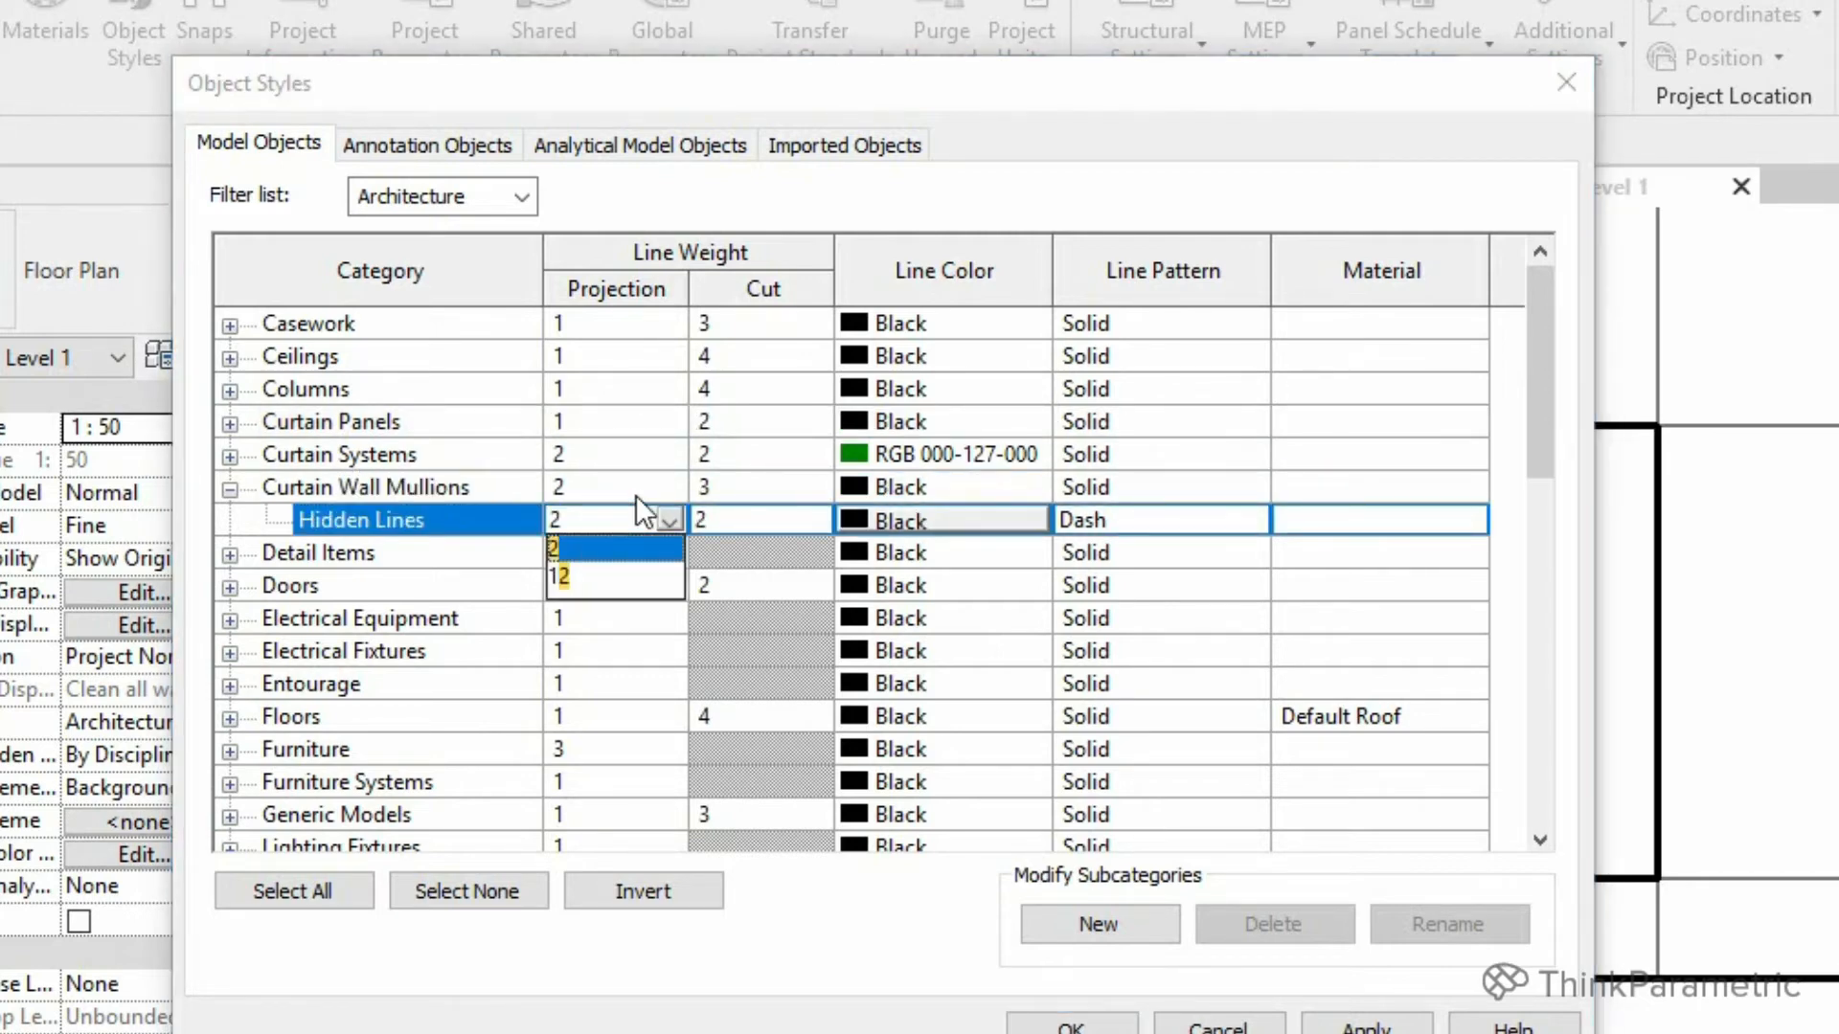
pyautogui.press('Tab')
pyautogui.write('3')
pyautogui.press('Return')
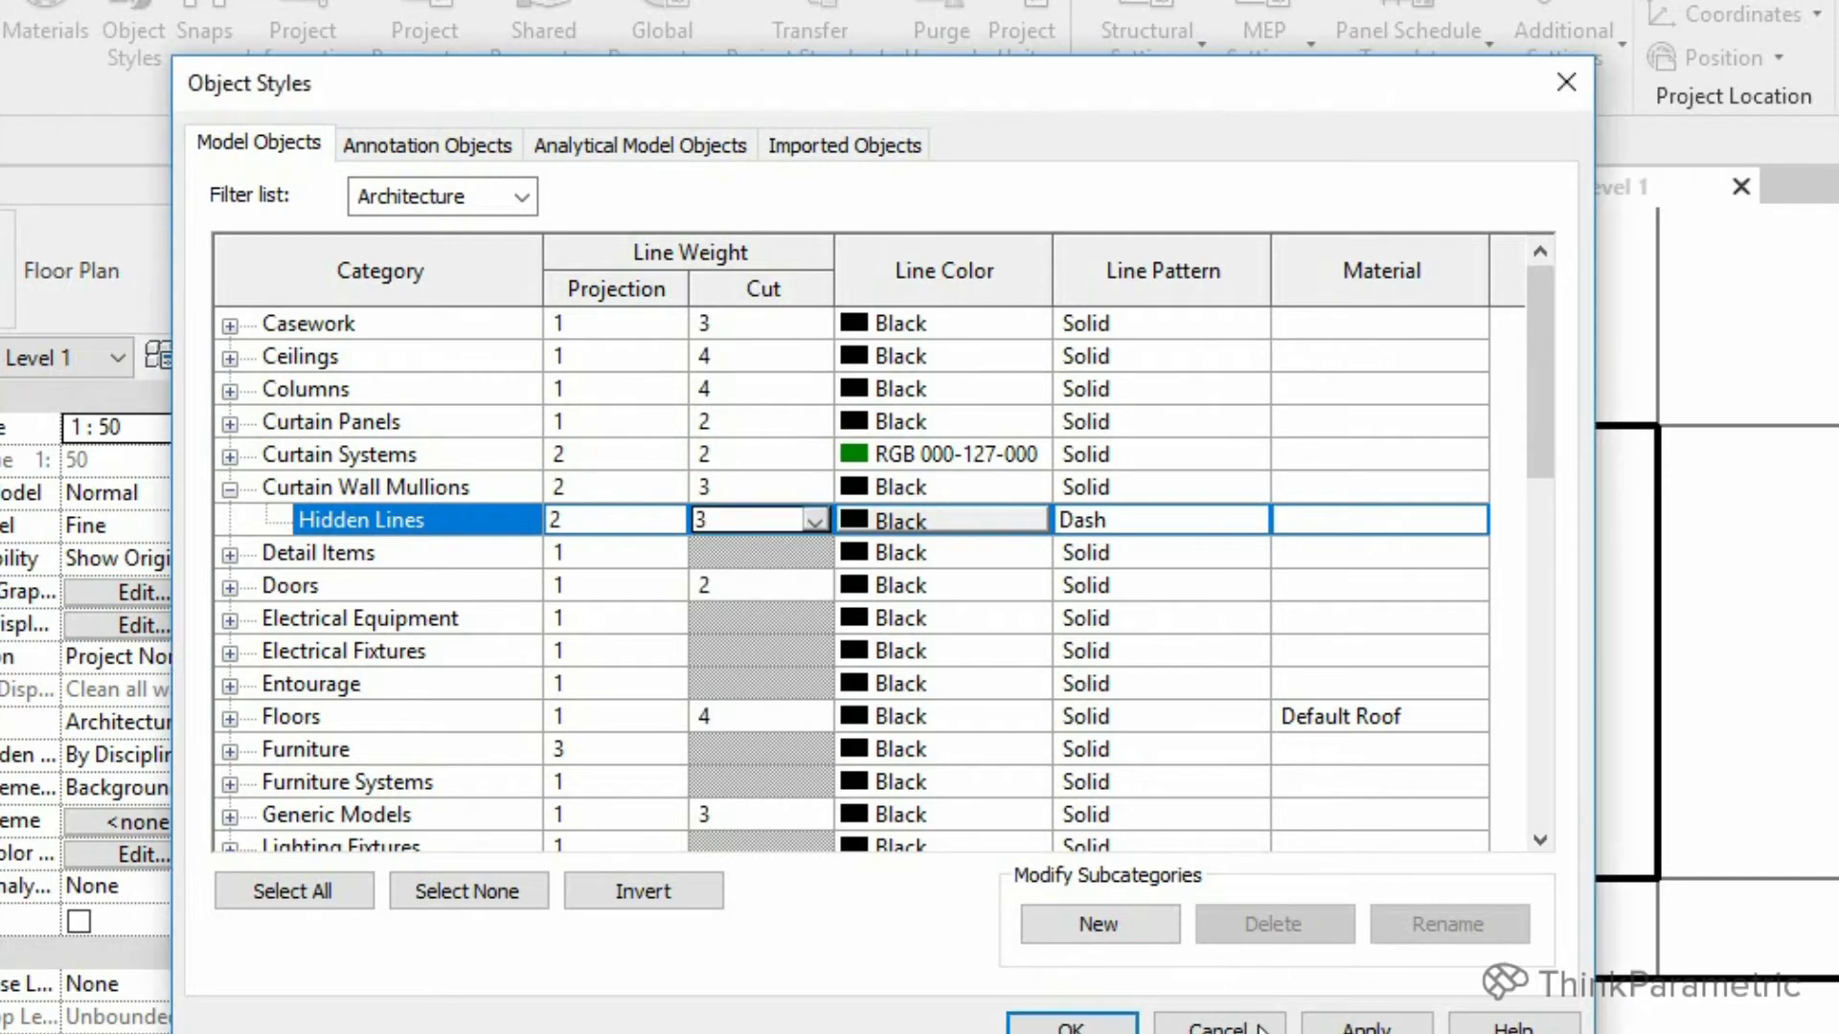
pyautogui.click(1367, 1025)
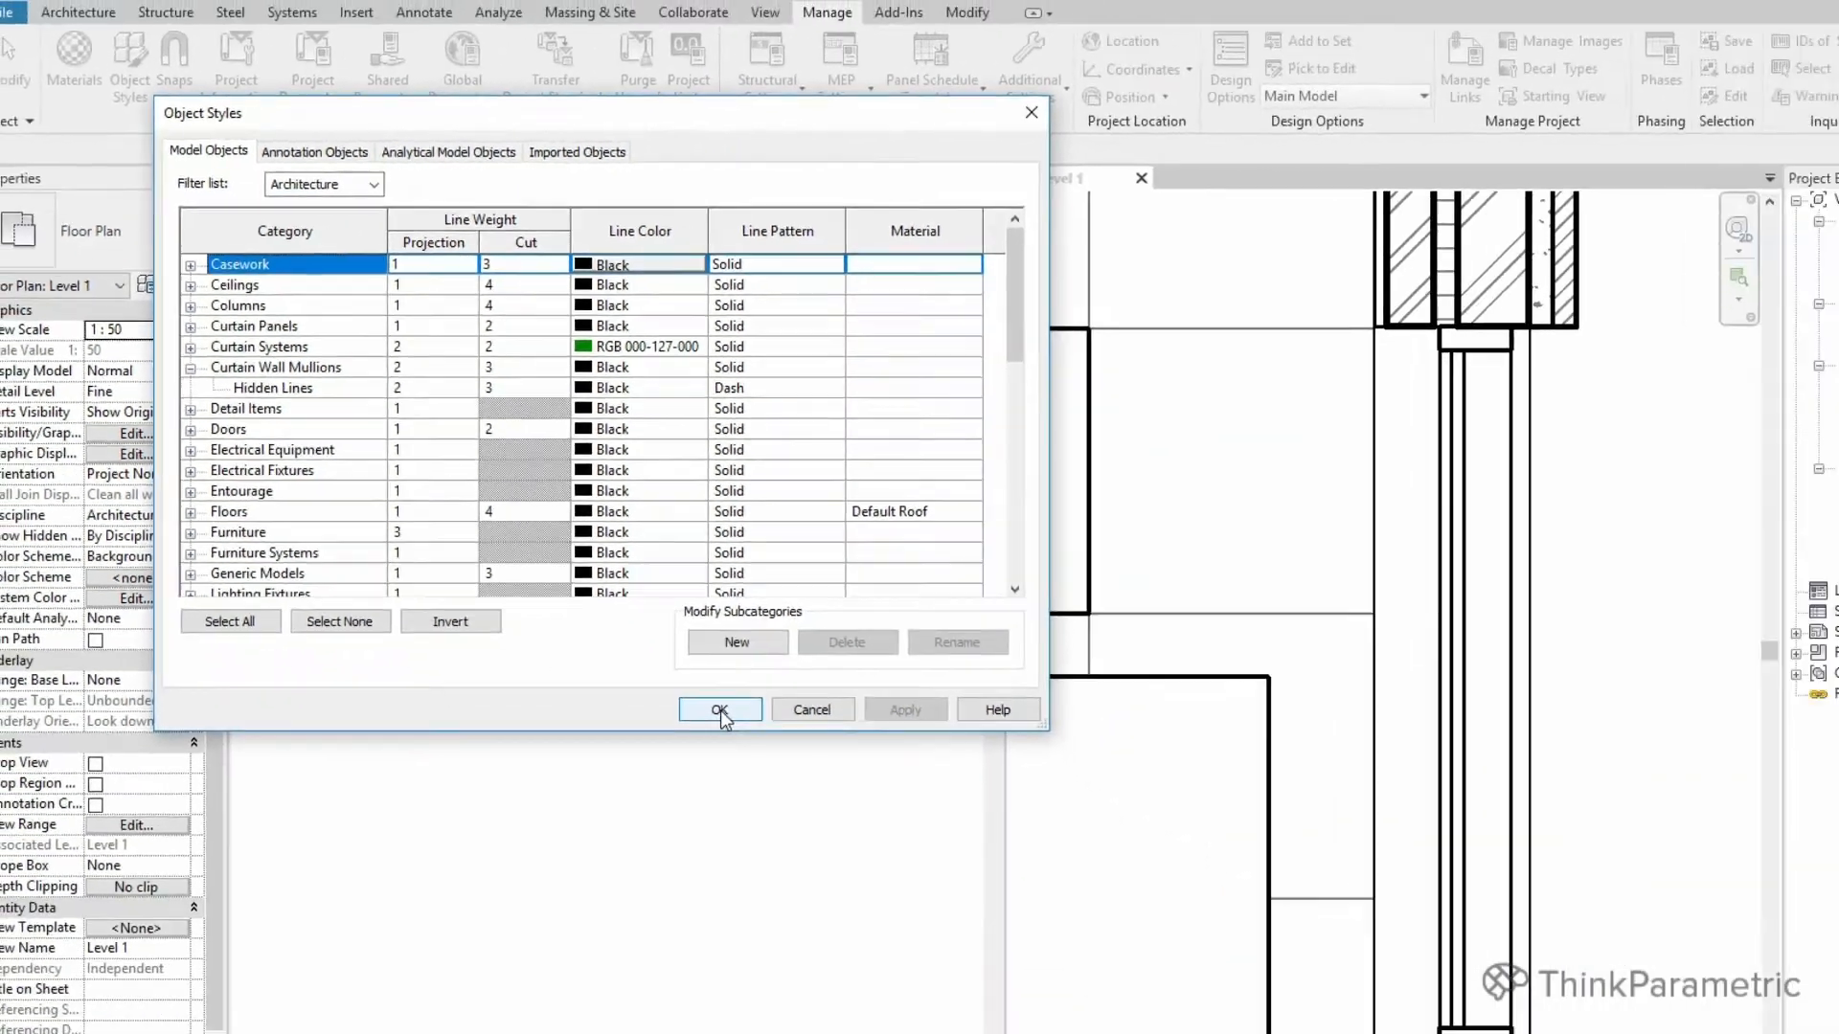
pyautogui.click(1072, 1023)
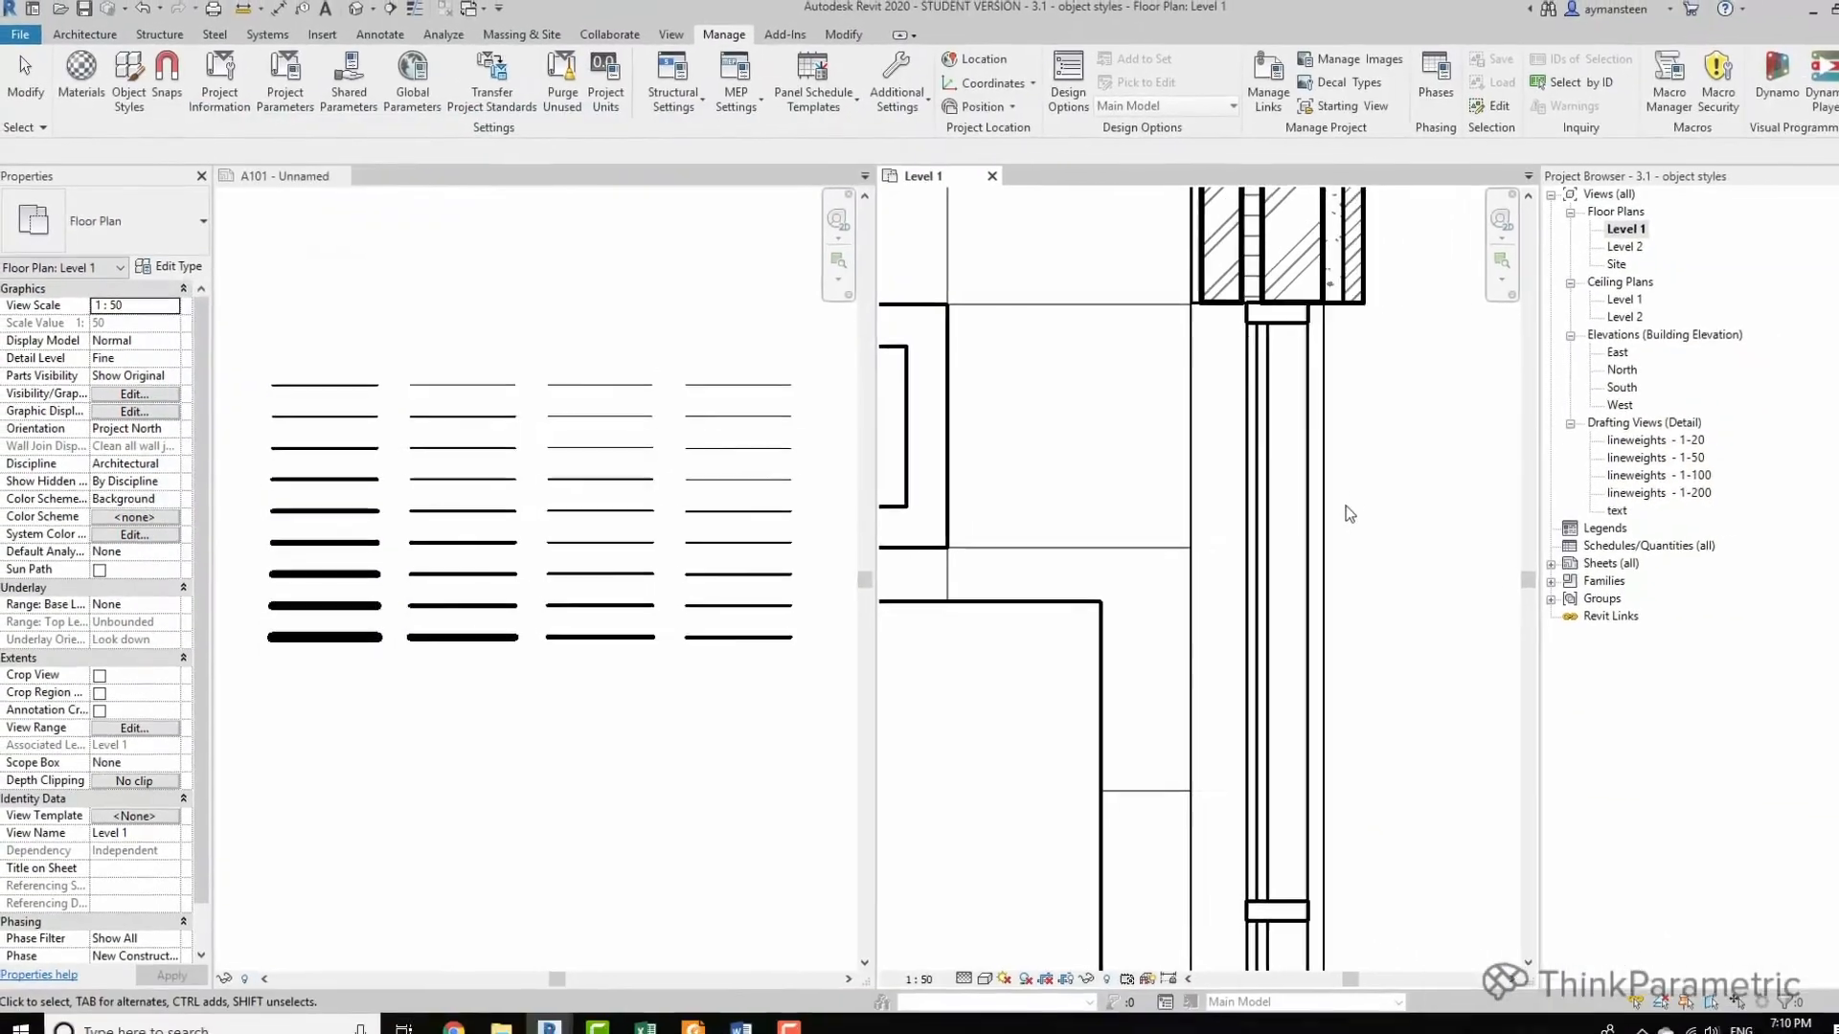
# Check the doors around the bathroom in the Level 1 plan and set the Doors category's projection line weight to 2.
pyautogui.scroll(-5, 1342, 494)
pyautogui.moveTo(1140, 542); pyautogui.dragTo(1362, 559, button='middle')
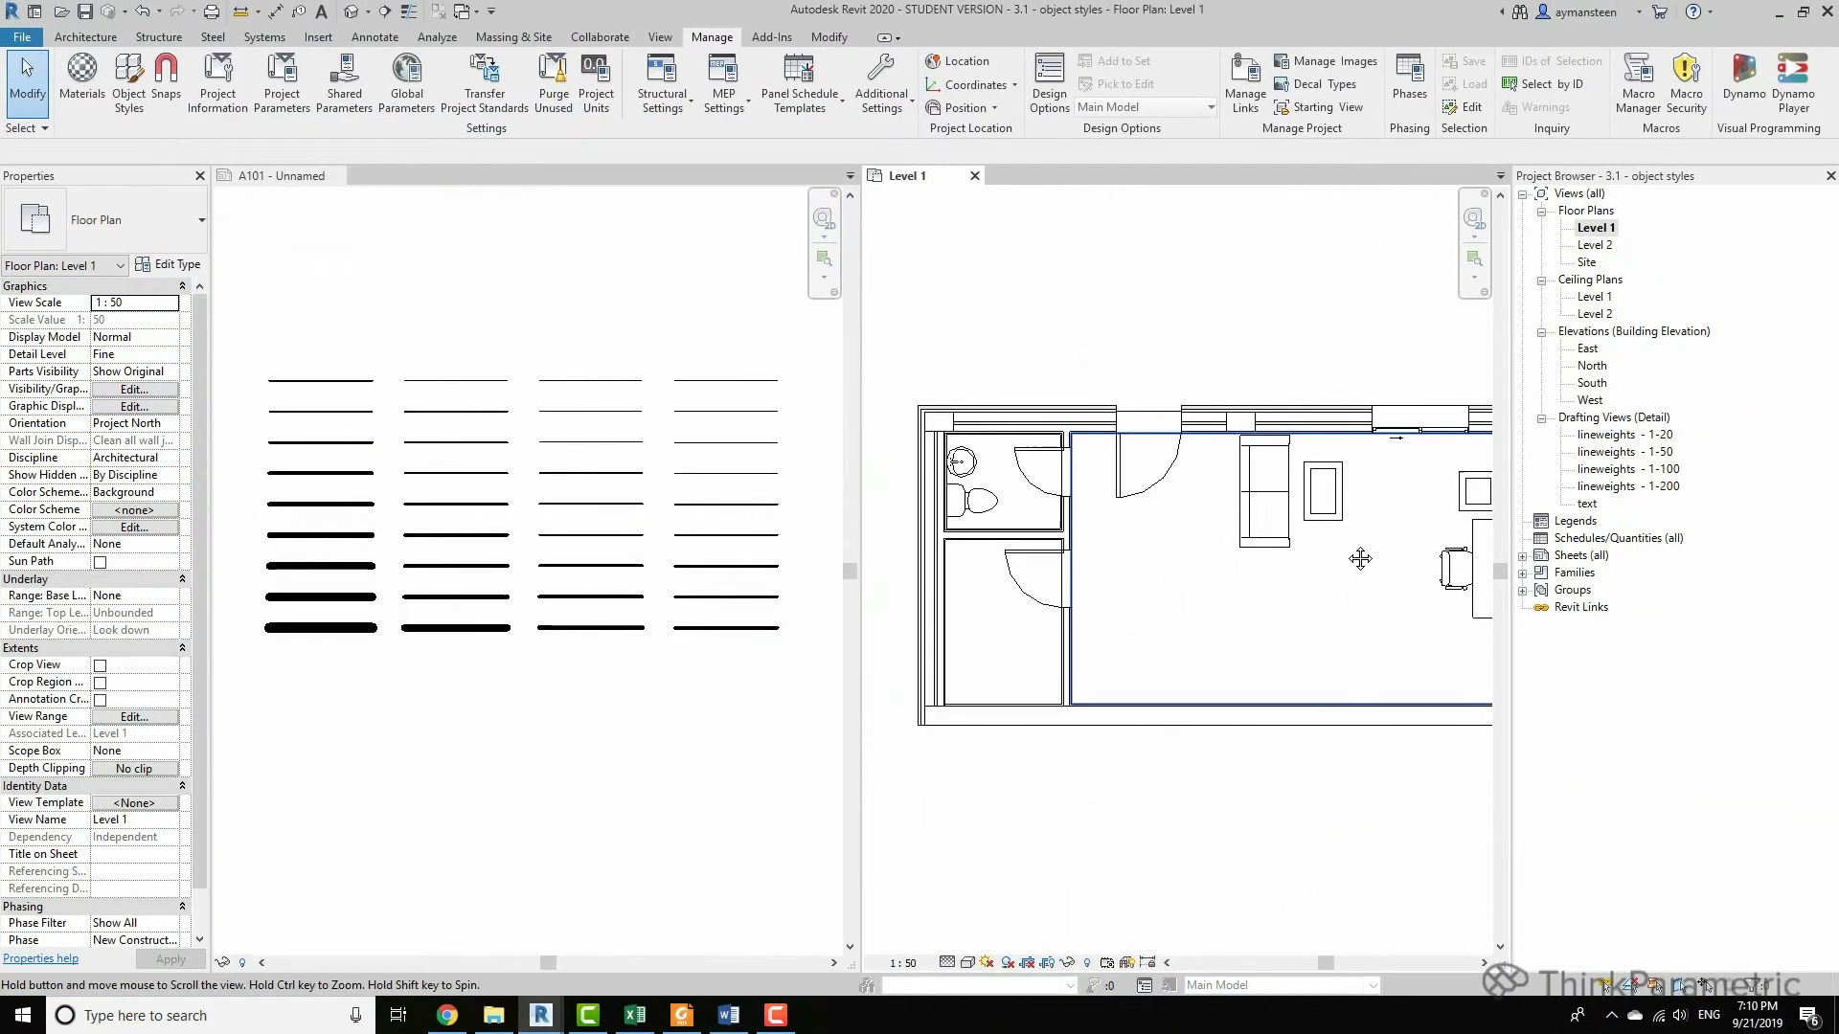
pyautogui.scroll(4, 1065, 442)
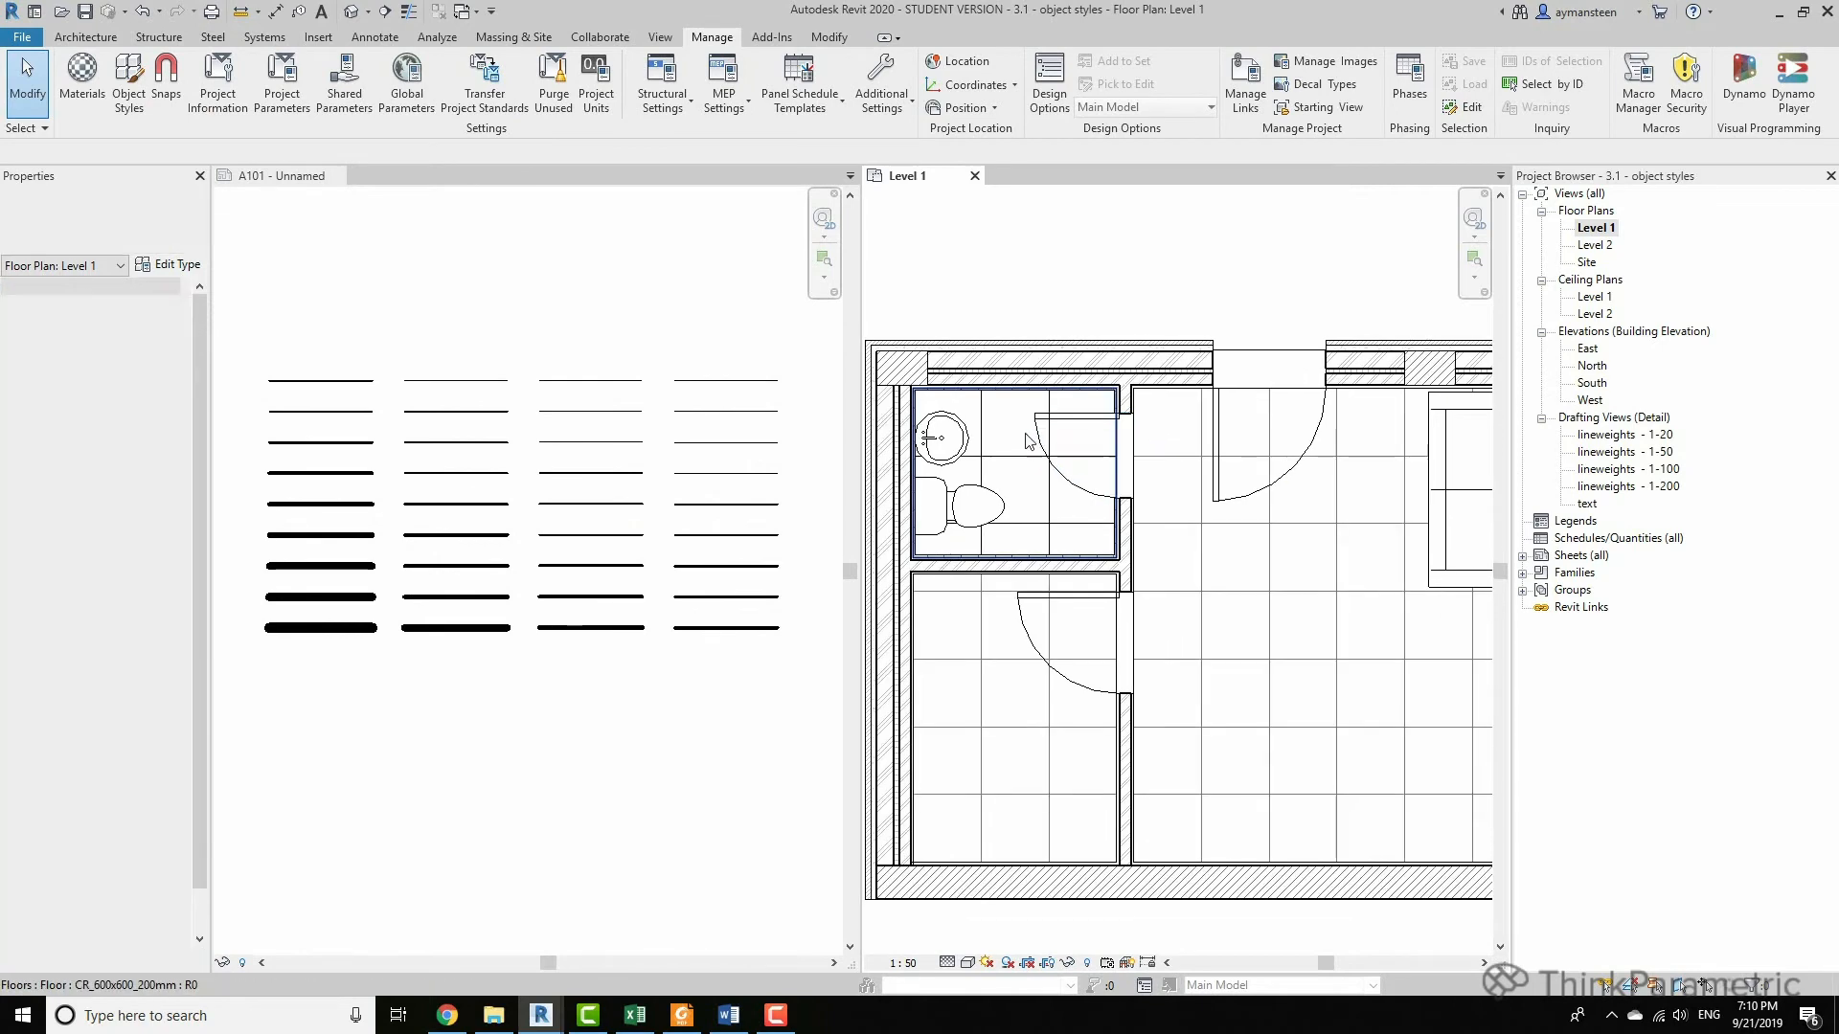
pyautogui.moveTo(1040, 449); pyautogui.dragTo(1096, 436, button='middle')
pyautogui.scroll(1, 1033, 366)
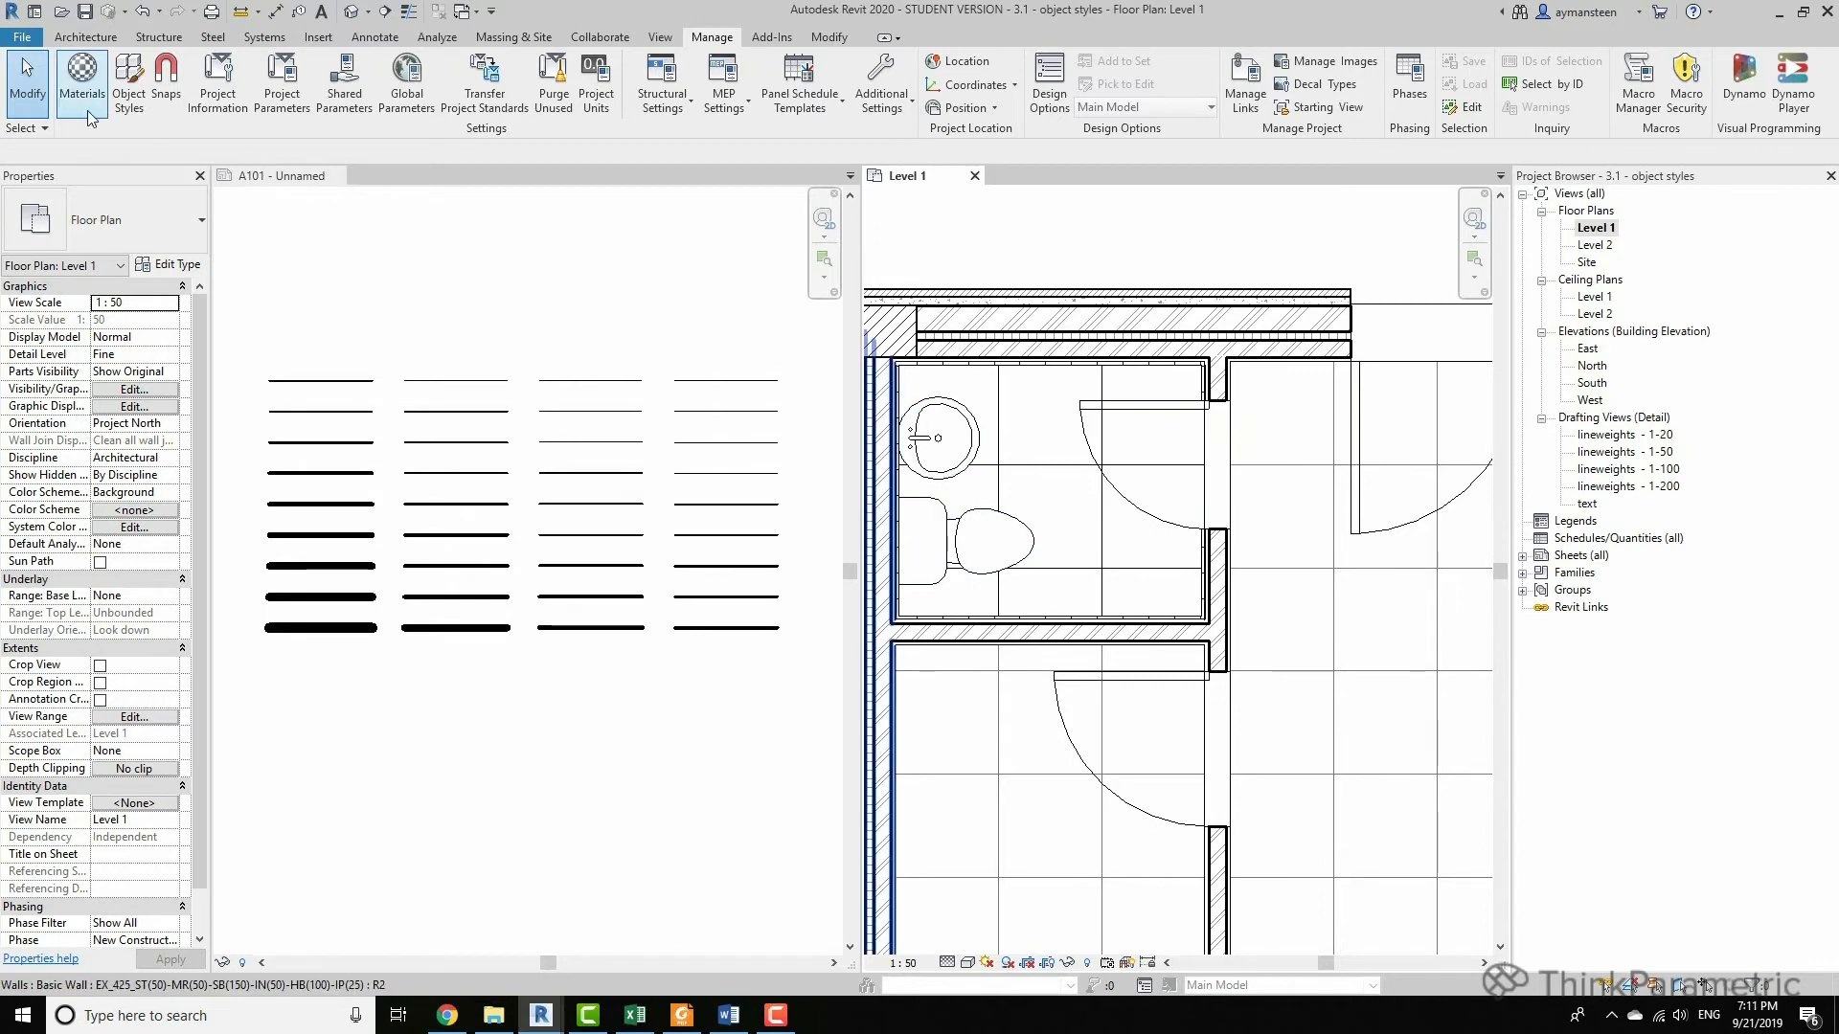
pyautogui.click(130, 93)
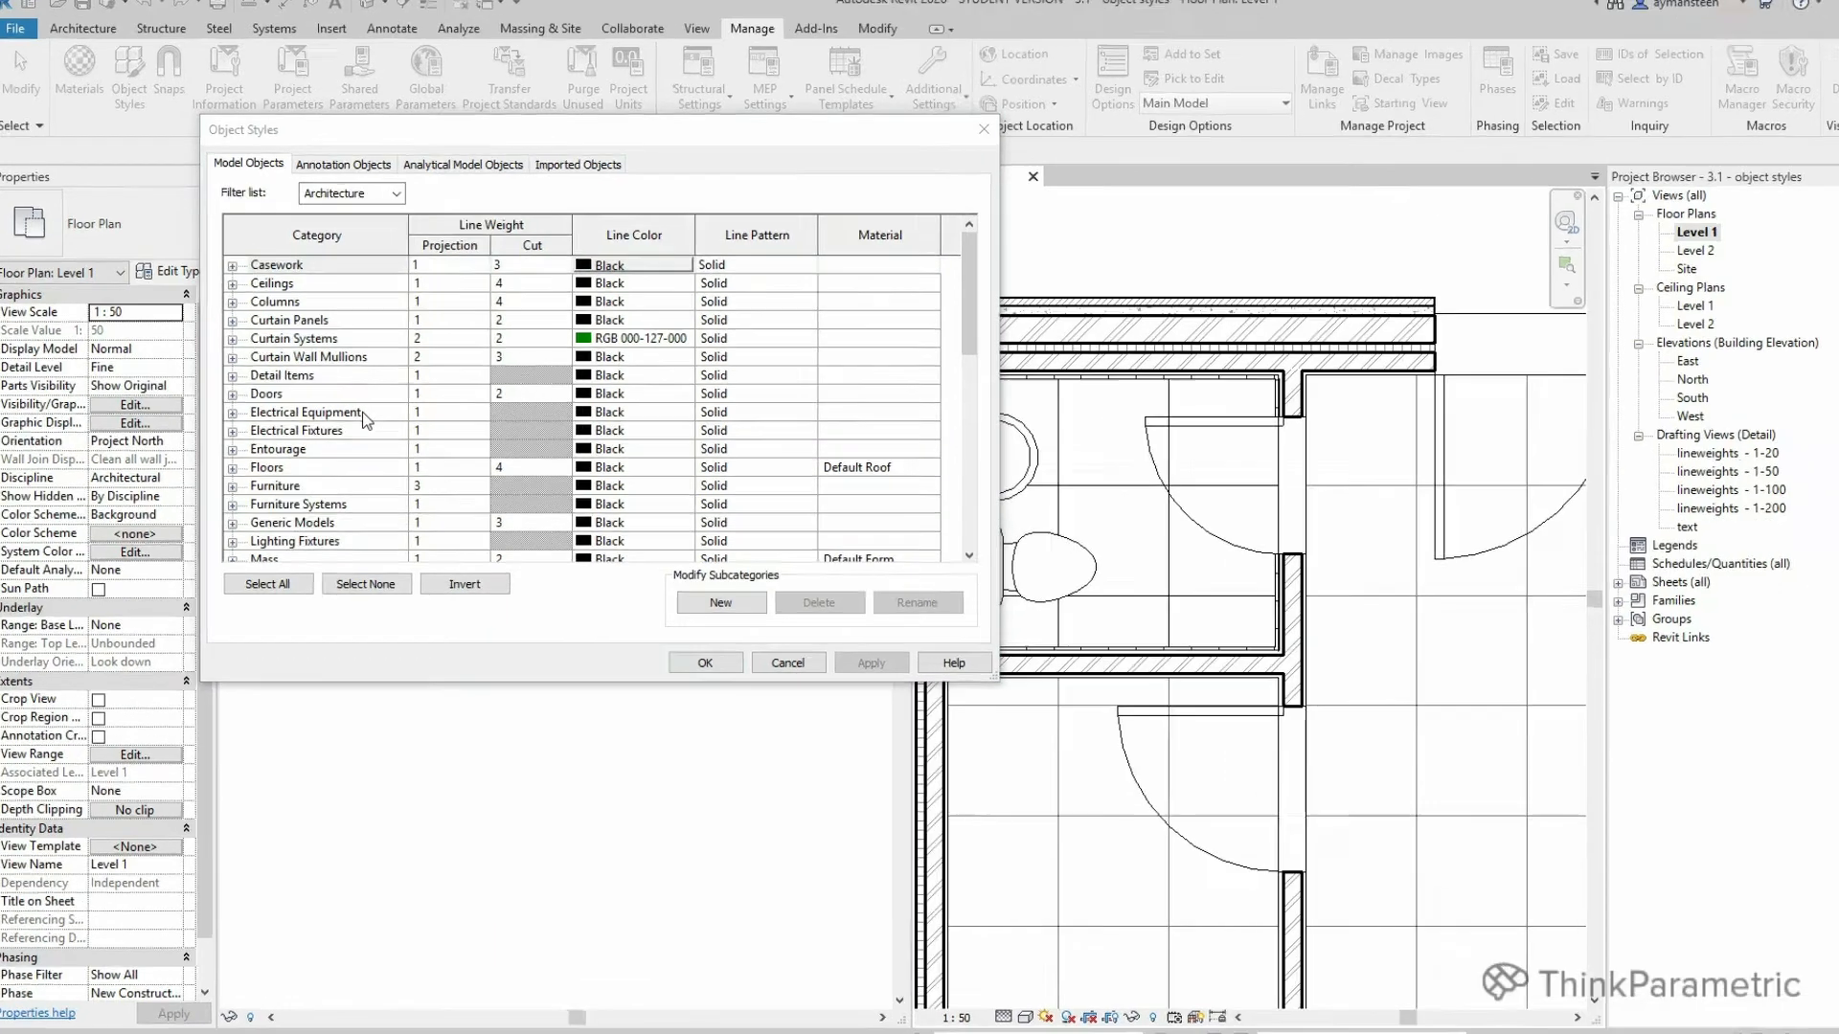
pyautogui.click(288, 379)
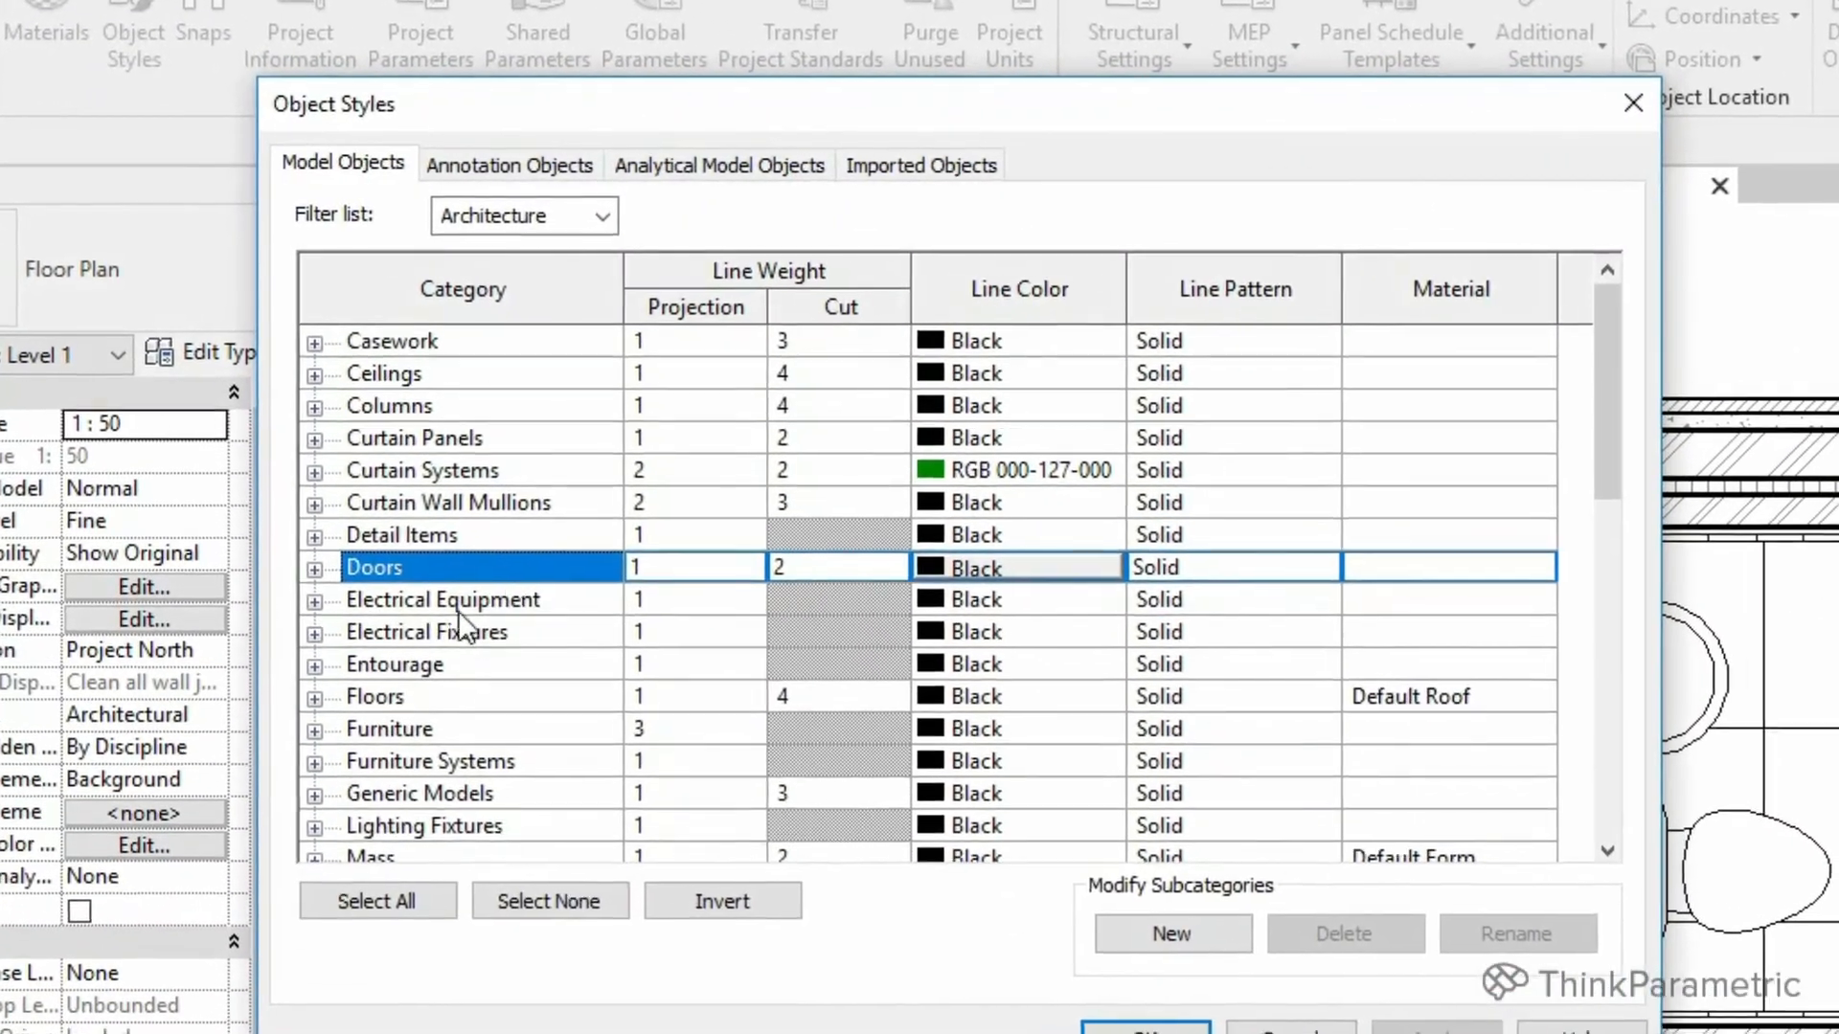
pyautogui.click(315, 569)
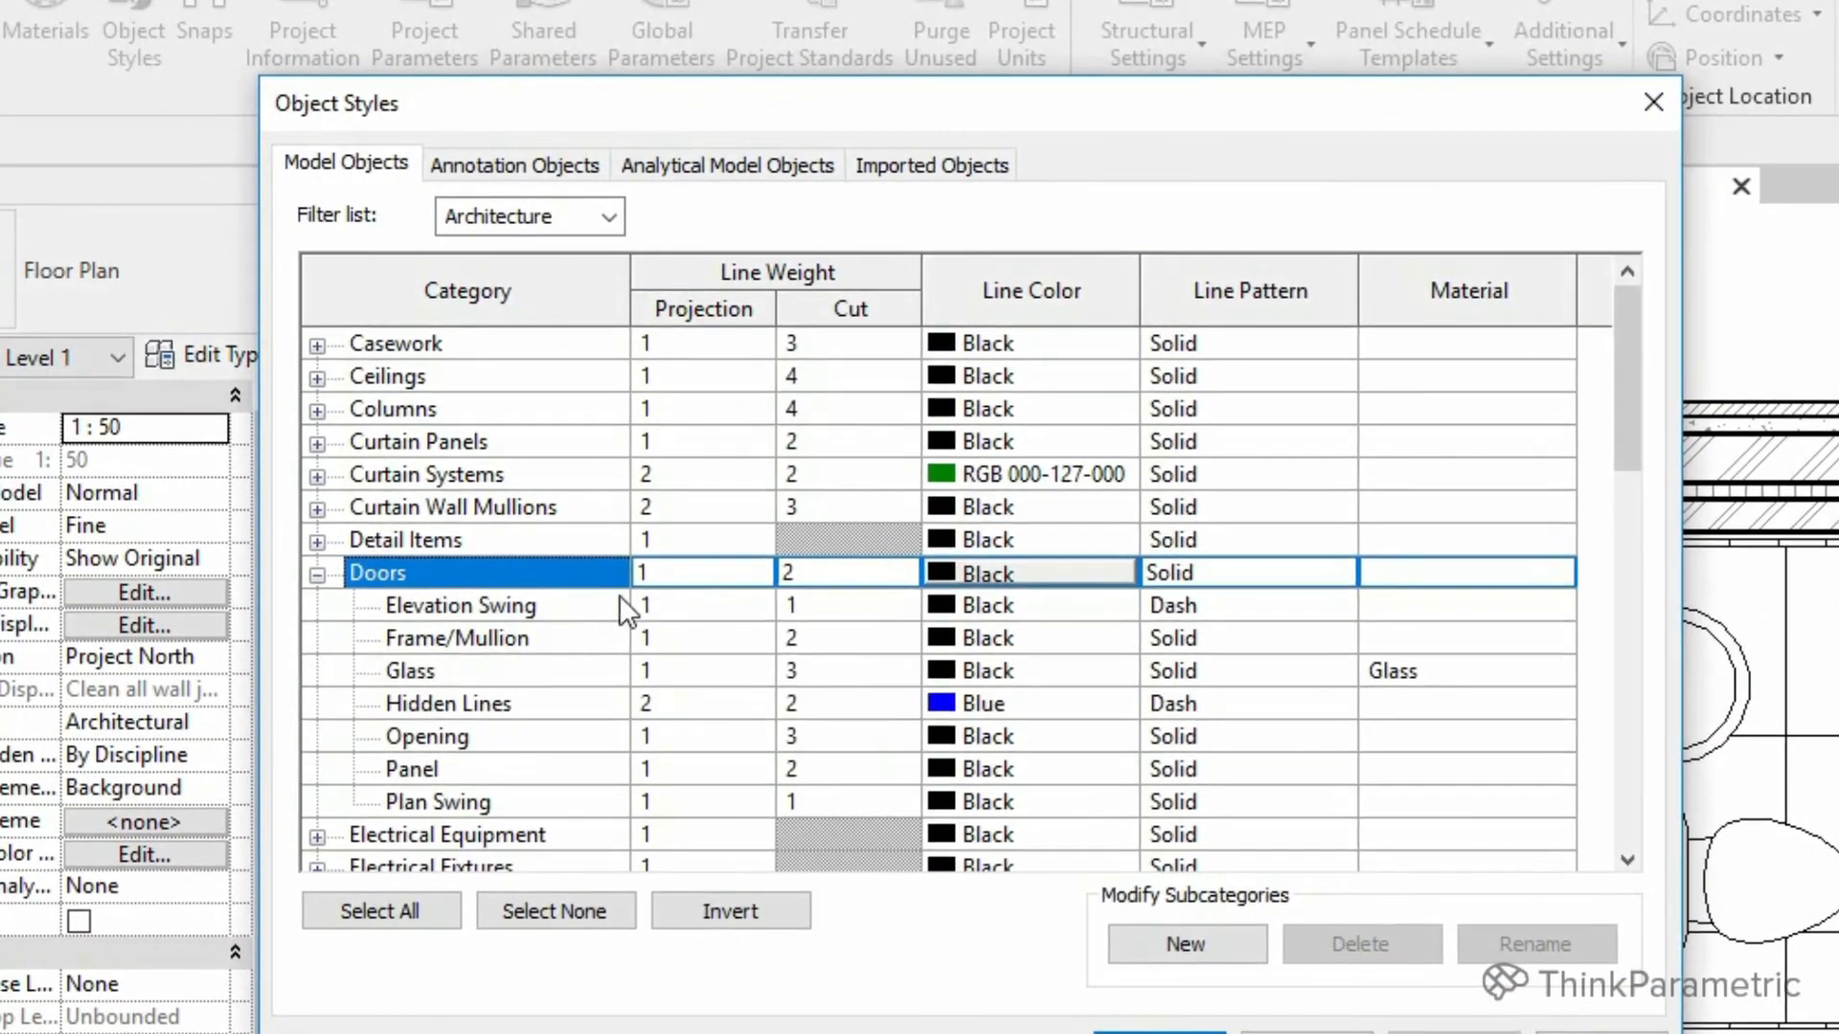
pyautogui.click(745, 563)
pyautogui.write('2')
pyautogui.press('Return')
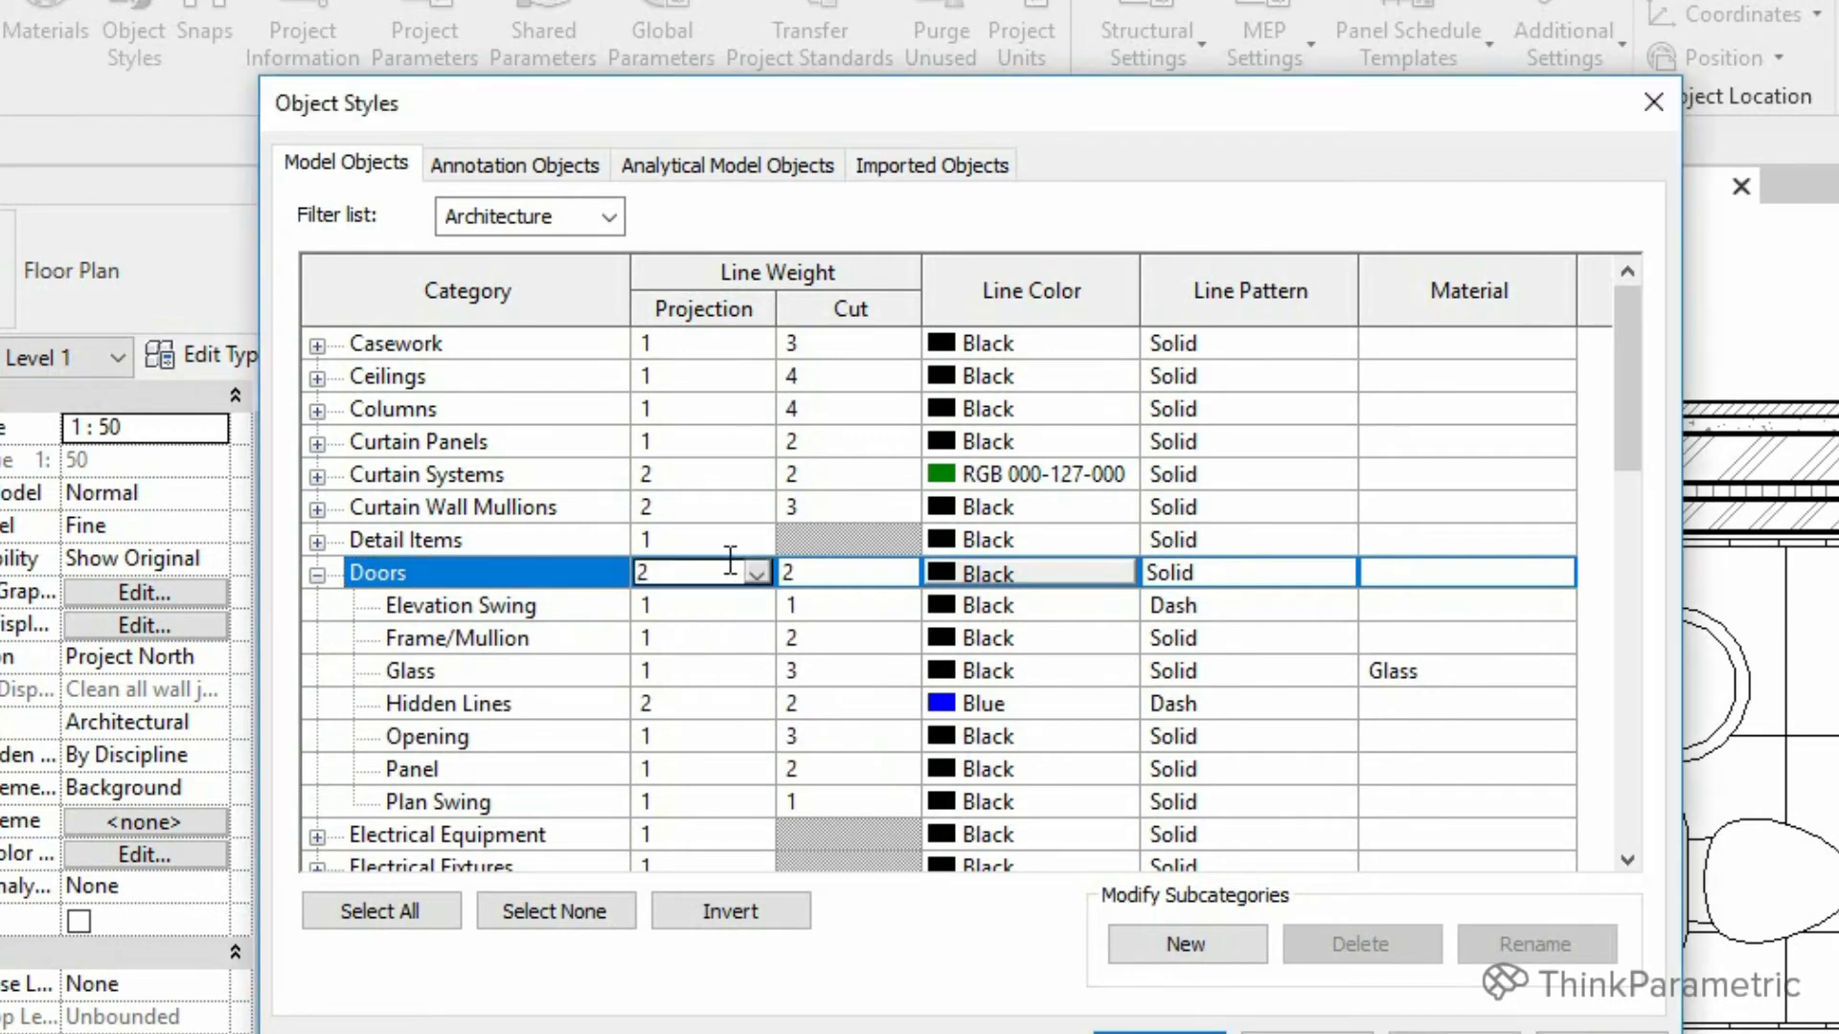
# Review the projection line weights of the Doors subcategories from Elevation Swing down to Panel.
pyautogui.press('Down')
pyautogui.press('Down')
pyautogui.press('Down')
pyautogui.press('Down')
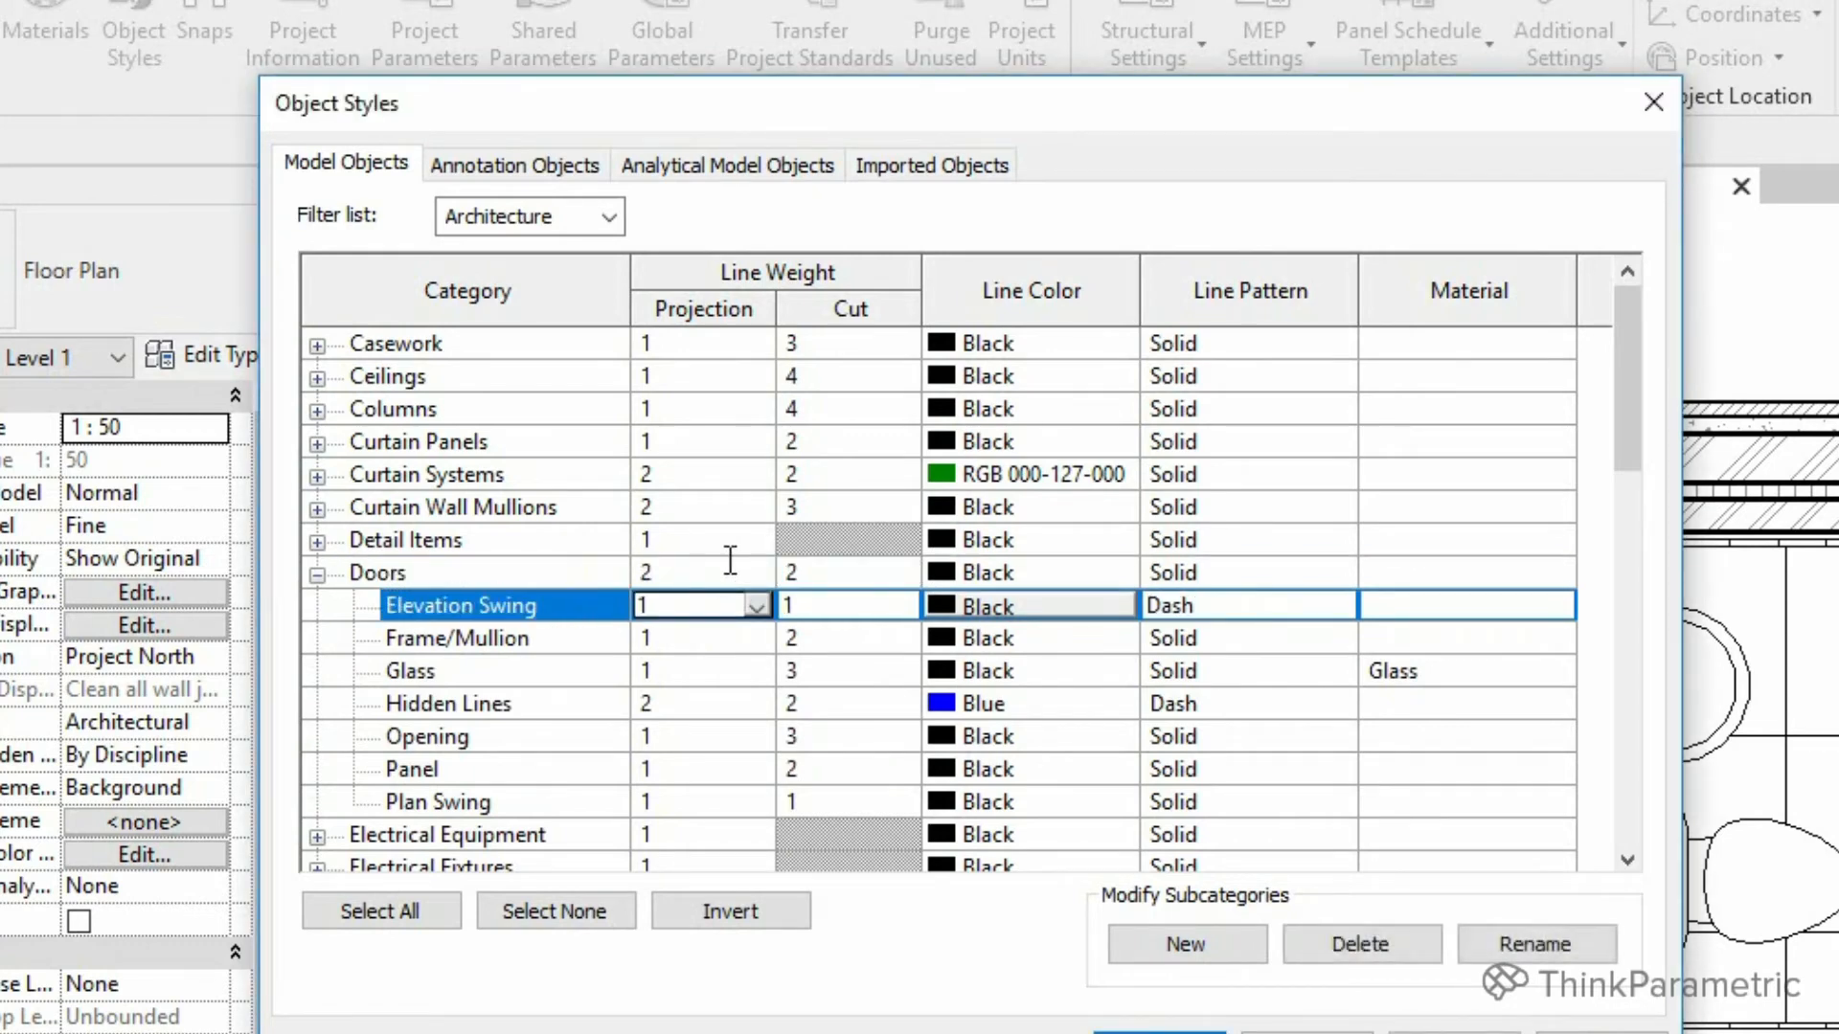
pyautogui.press('Down')
pyautogui.press('Down')
pyautogui.press('Down')
pyautogui.press('Down')
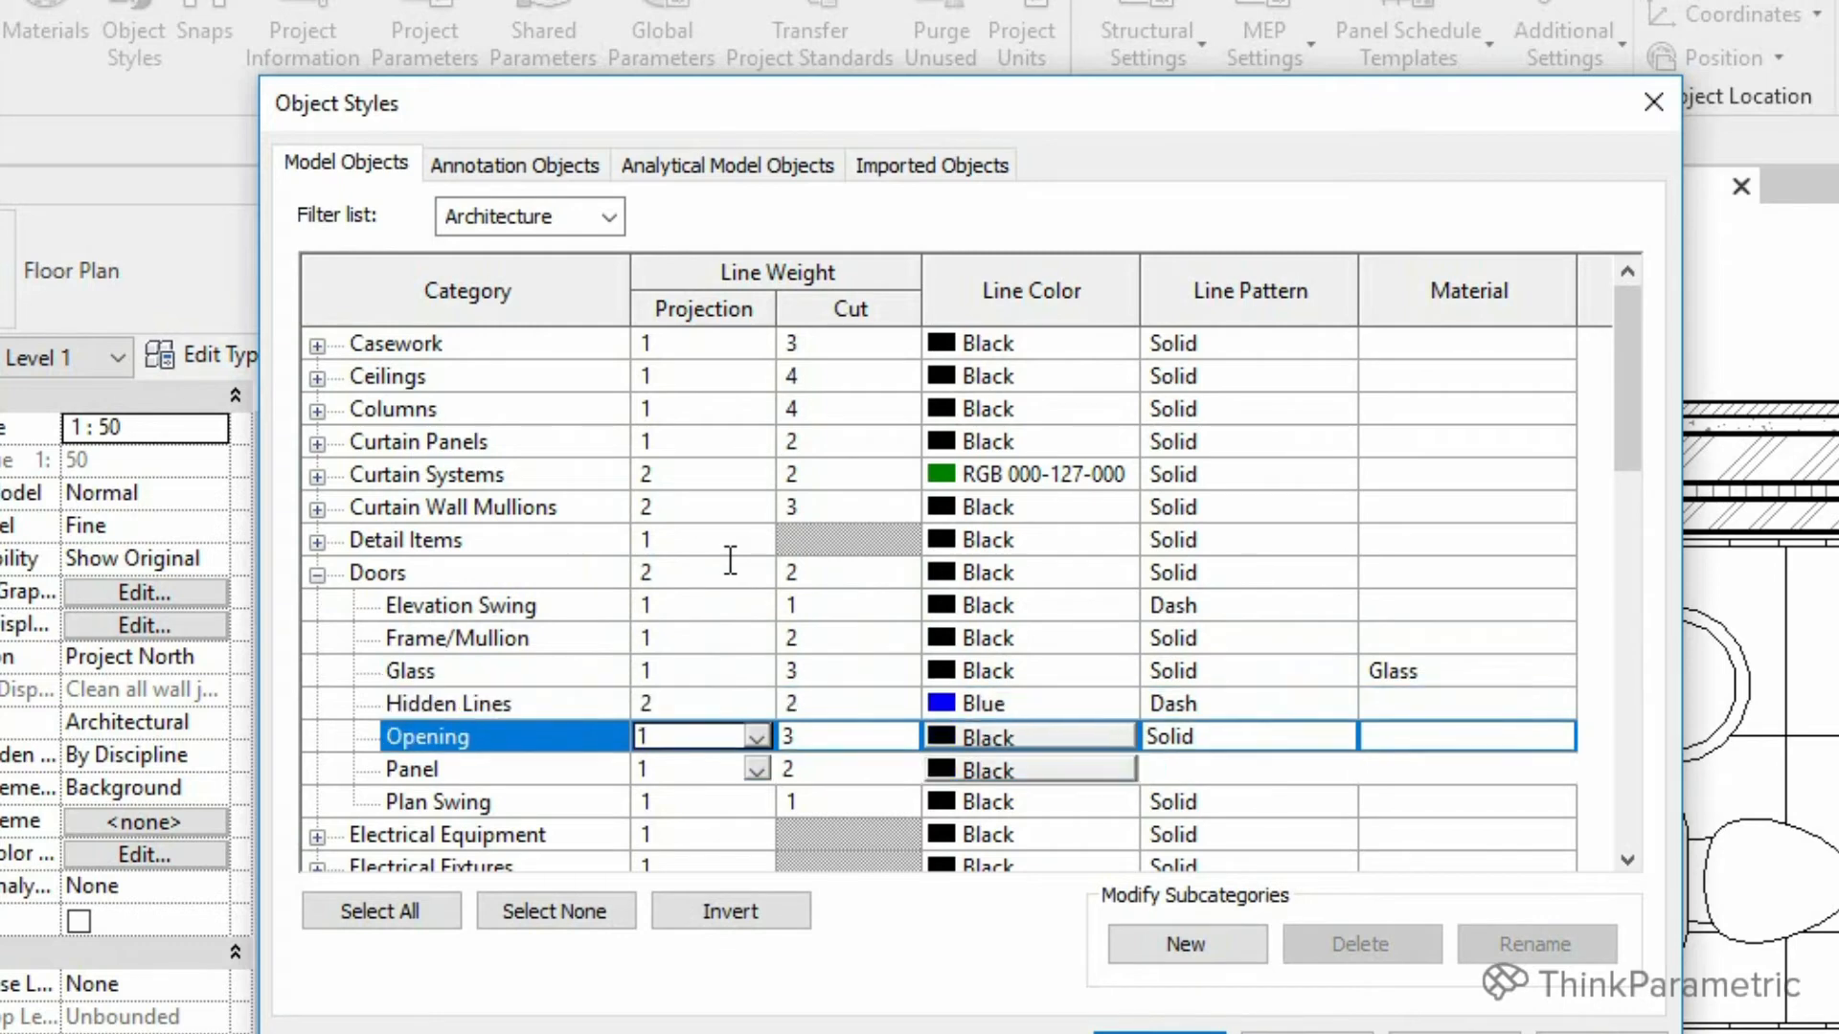
# Set the cut line weight of the Doors category to 4.
pyautogui.press('Up')
pyautogui.press('Up')
pyautogui.press('Right')
pyautogui.press('Up')
pyautogui.press('Up')
pyautogui.press('Up')
pyautogui.press('Up')
pyautogui.press('Up')
pyautogui.press('Up')
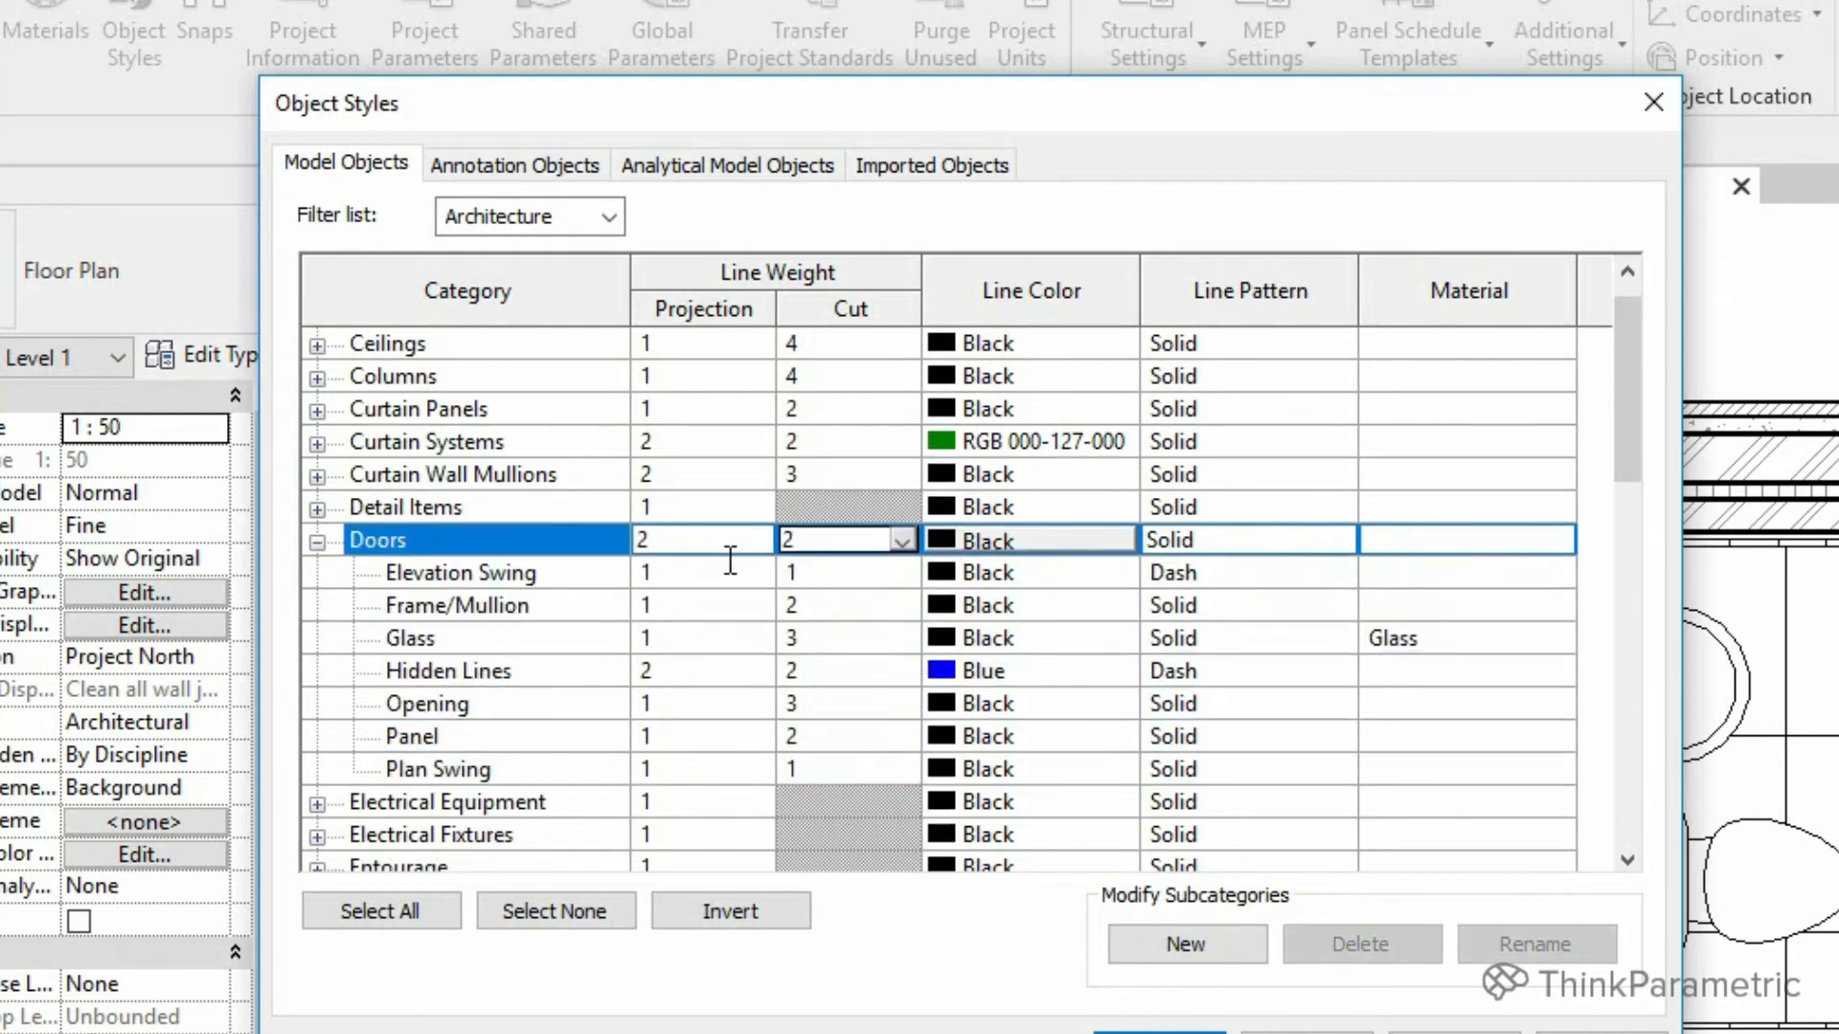
pyautogui.write('4')
pyautogui.press('Return')
# Set the cut line weight of the Doors subcategories Elevation Swing to 2 and Frame/Mullion to 4.
pyautogui.press('Down')
pyautogui.write('2')
pyautogui.press('Return')
pyautogui.press('Down')
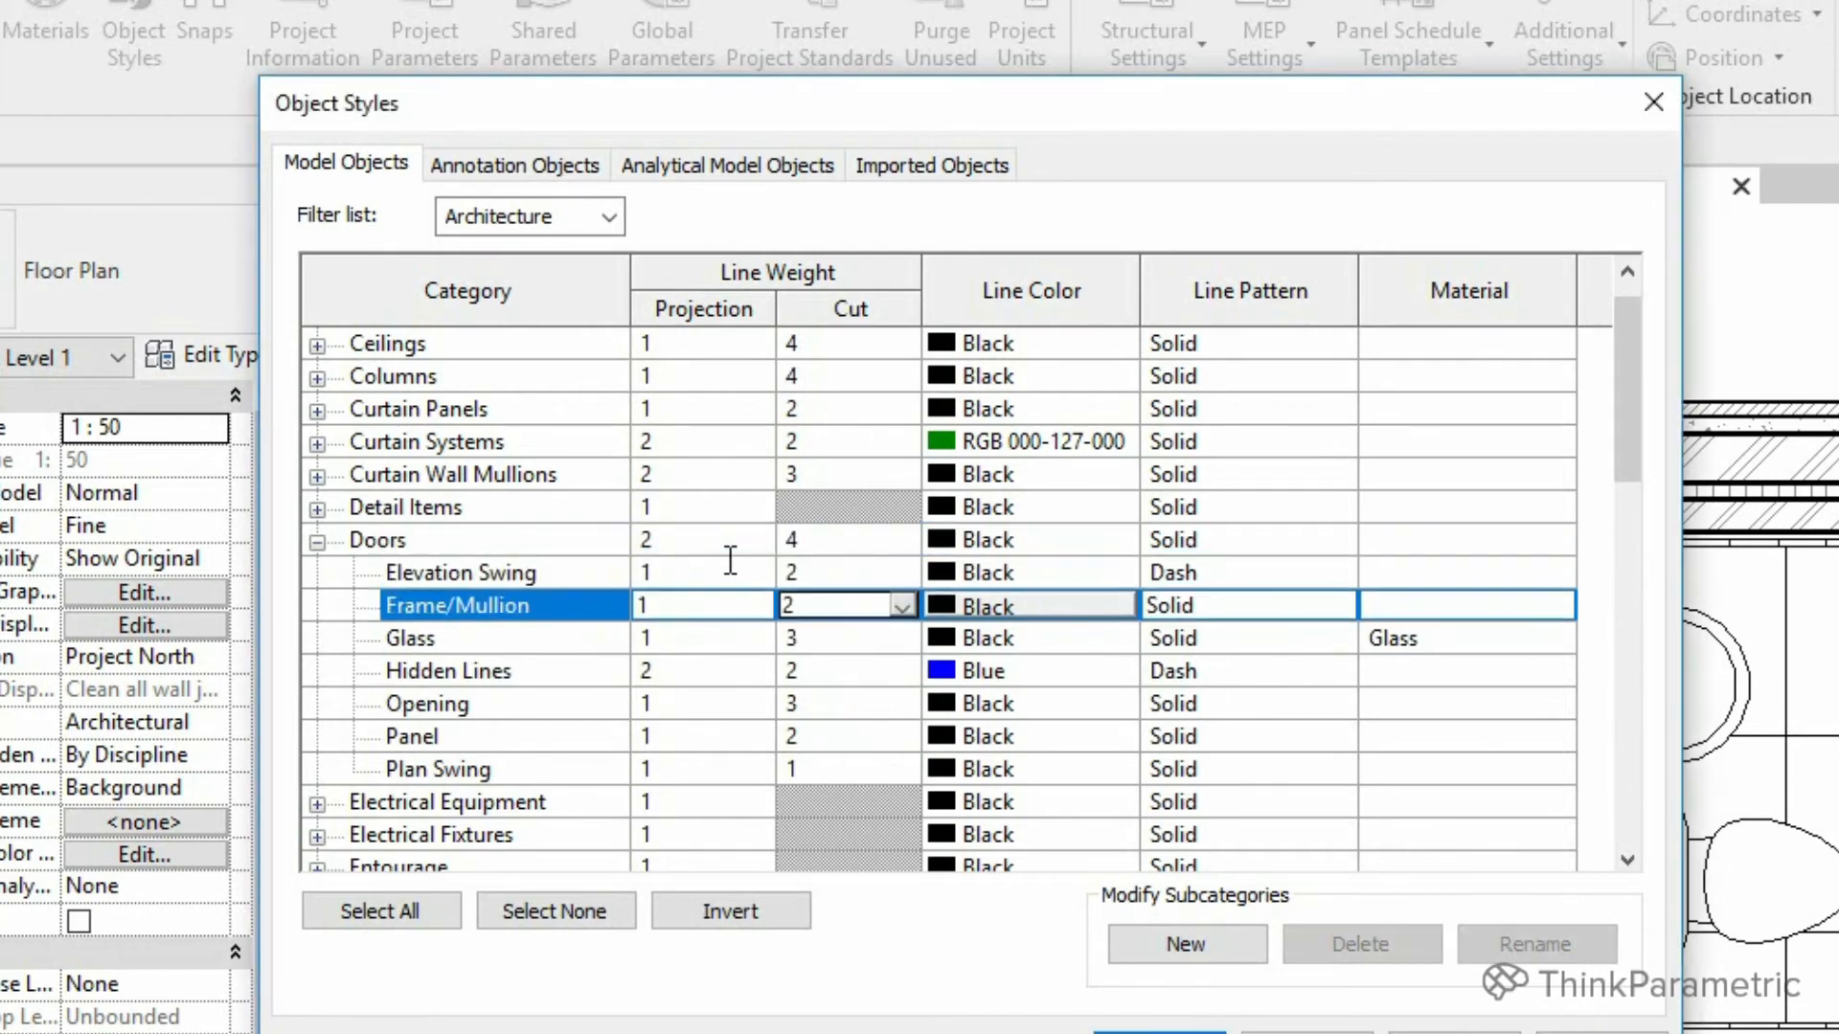
pyautogui.write('4')
pyautogui.press('Return')
pyautogui.press('Down')
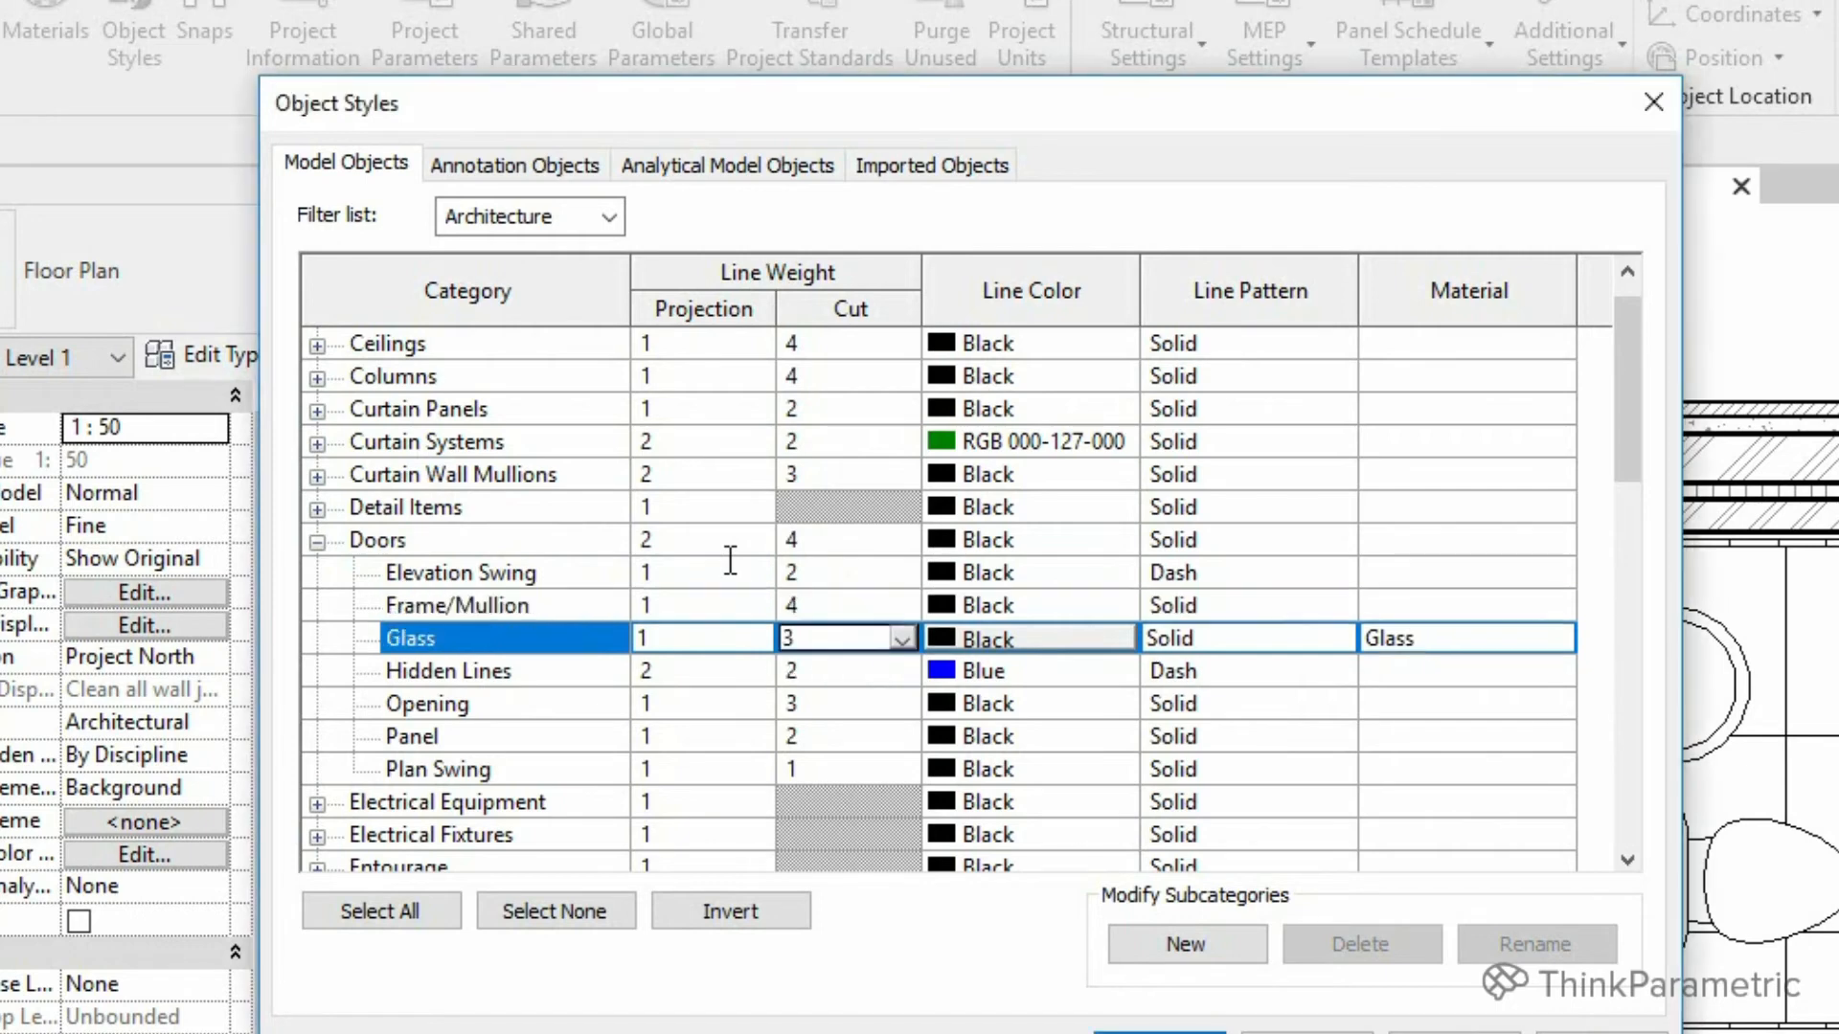
# Set the cut line weight of the Doors subcategory Glass to 2, and of Hidden Lines and Opening to 3.
pyautogui.write('2')
pyautogui.press('Return')
pyautogui.press('Down')
pyautogui.write('3')
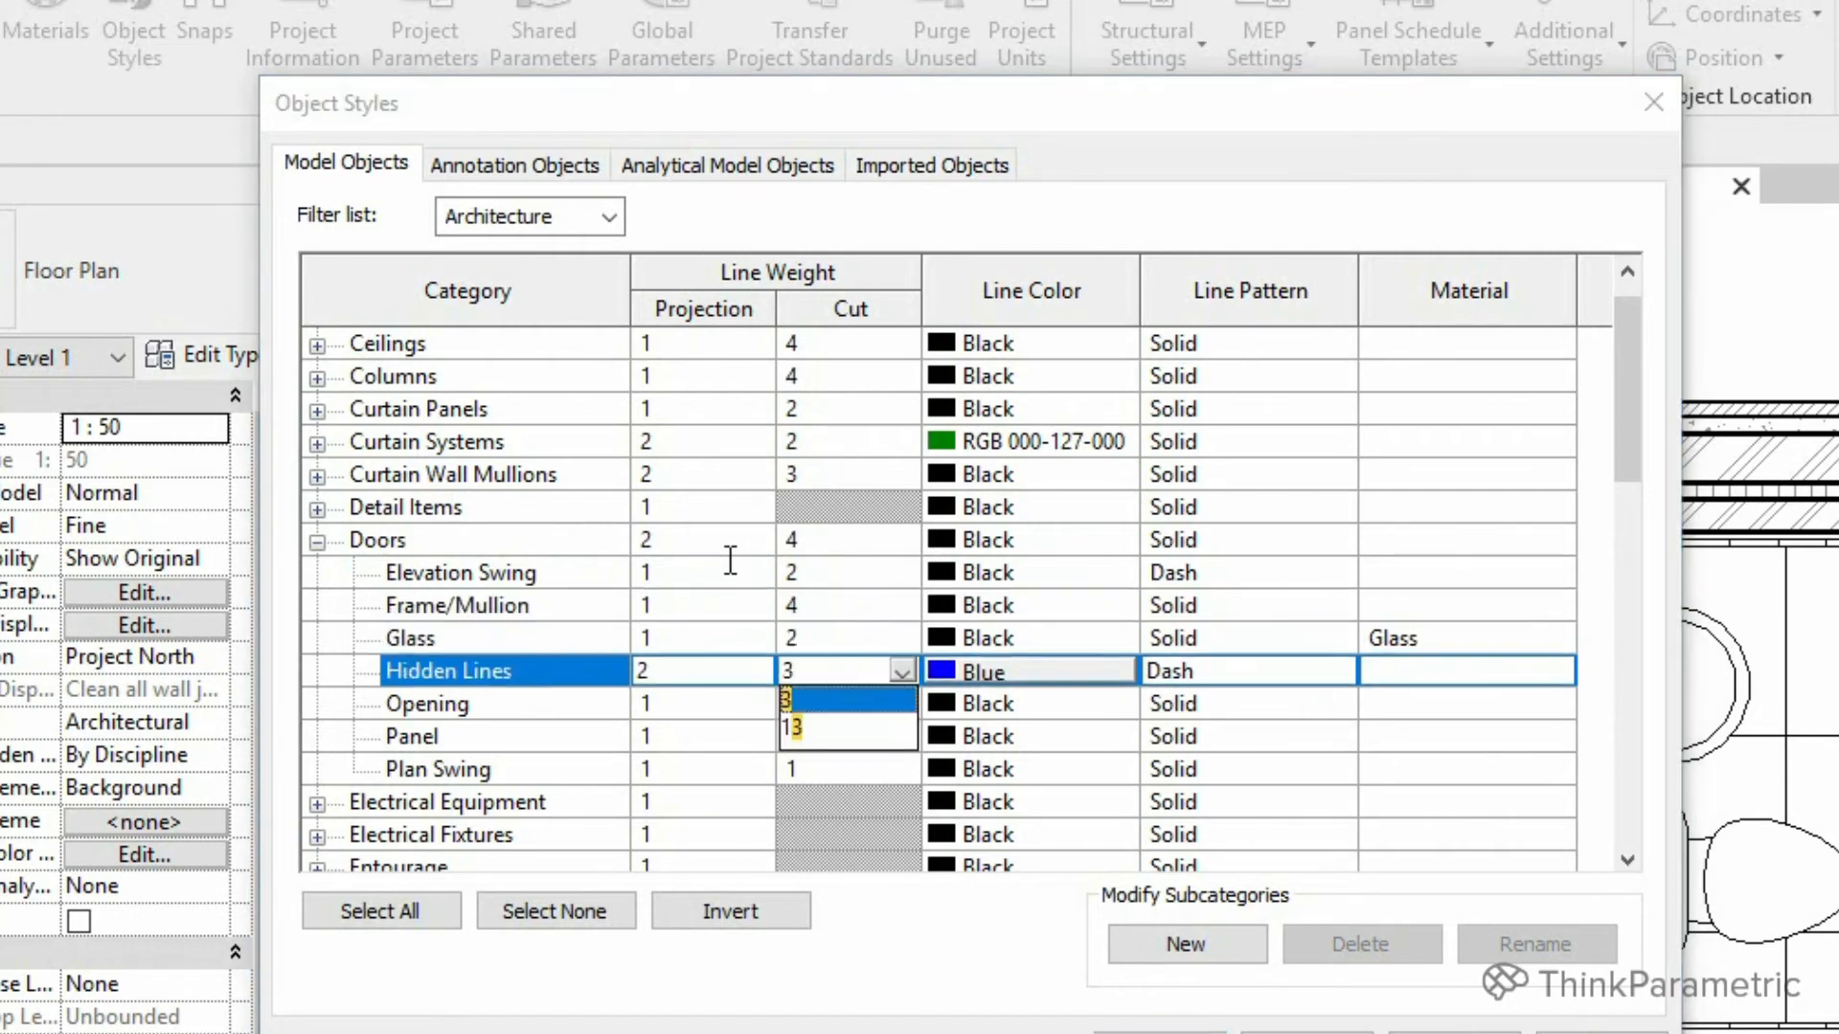
pyautogui.press('Return')
pyautogui.press('Down')
pyautogui.write('3')
pyautogui.press('Return')
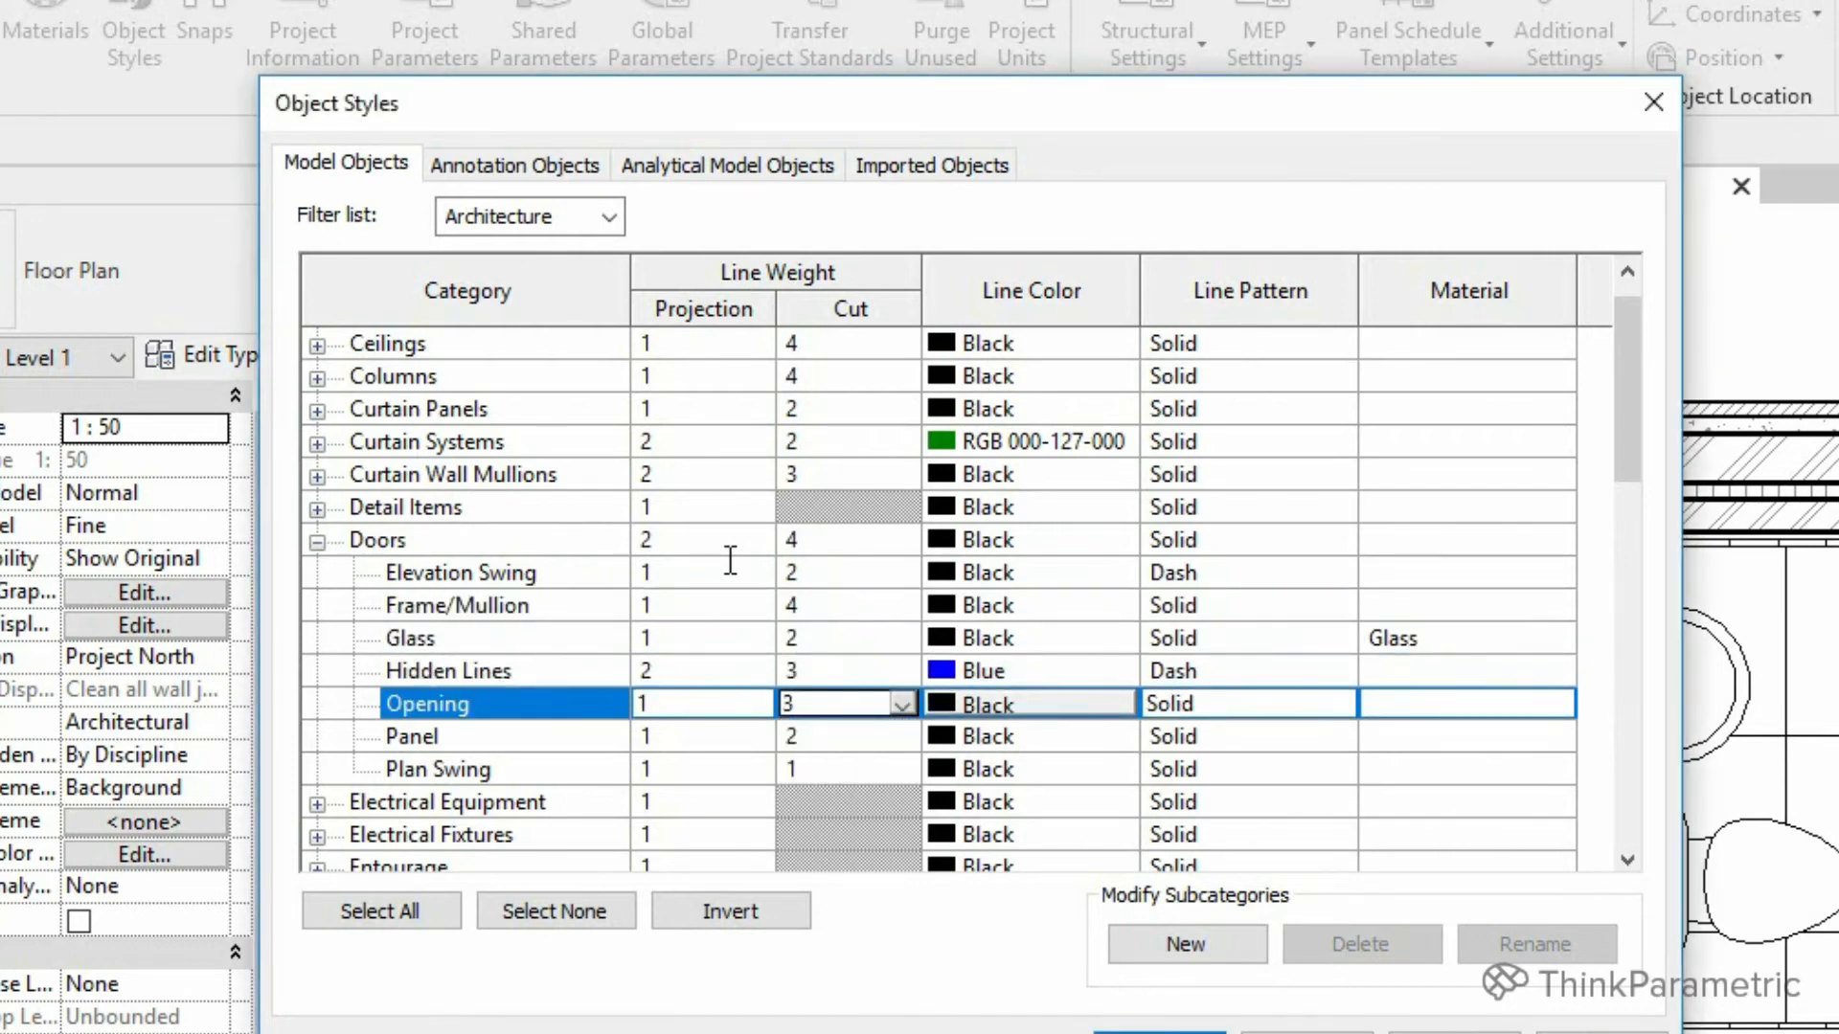
# Set the cut line weight of the Doors subcategories Panel and Plan Swing to 1 and confirm the object styles.
pyautogui.press('Down')
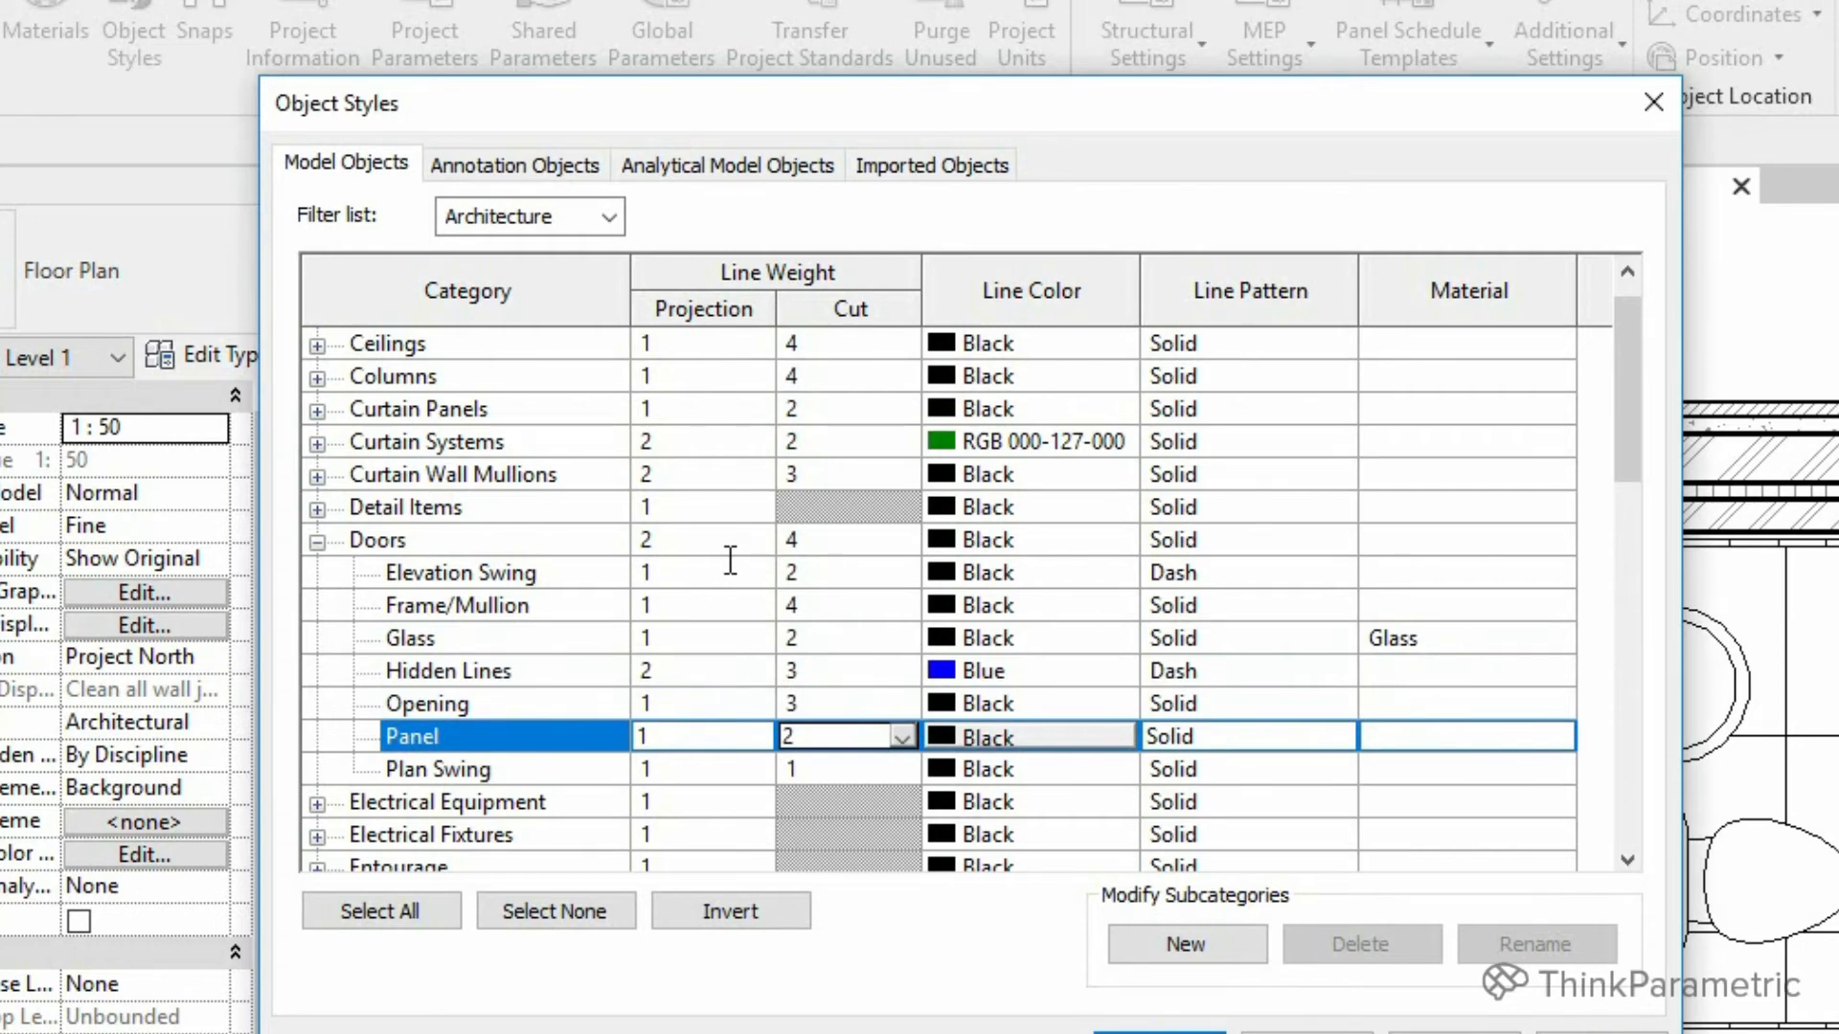
pyautogui.write('1')
pyautogui.press('Return')
pyautogui.press('Down')
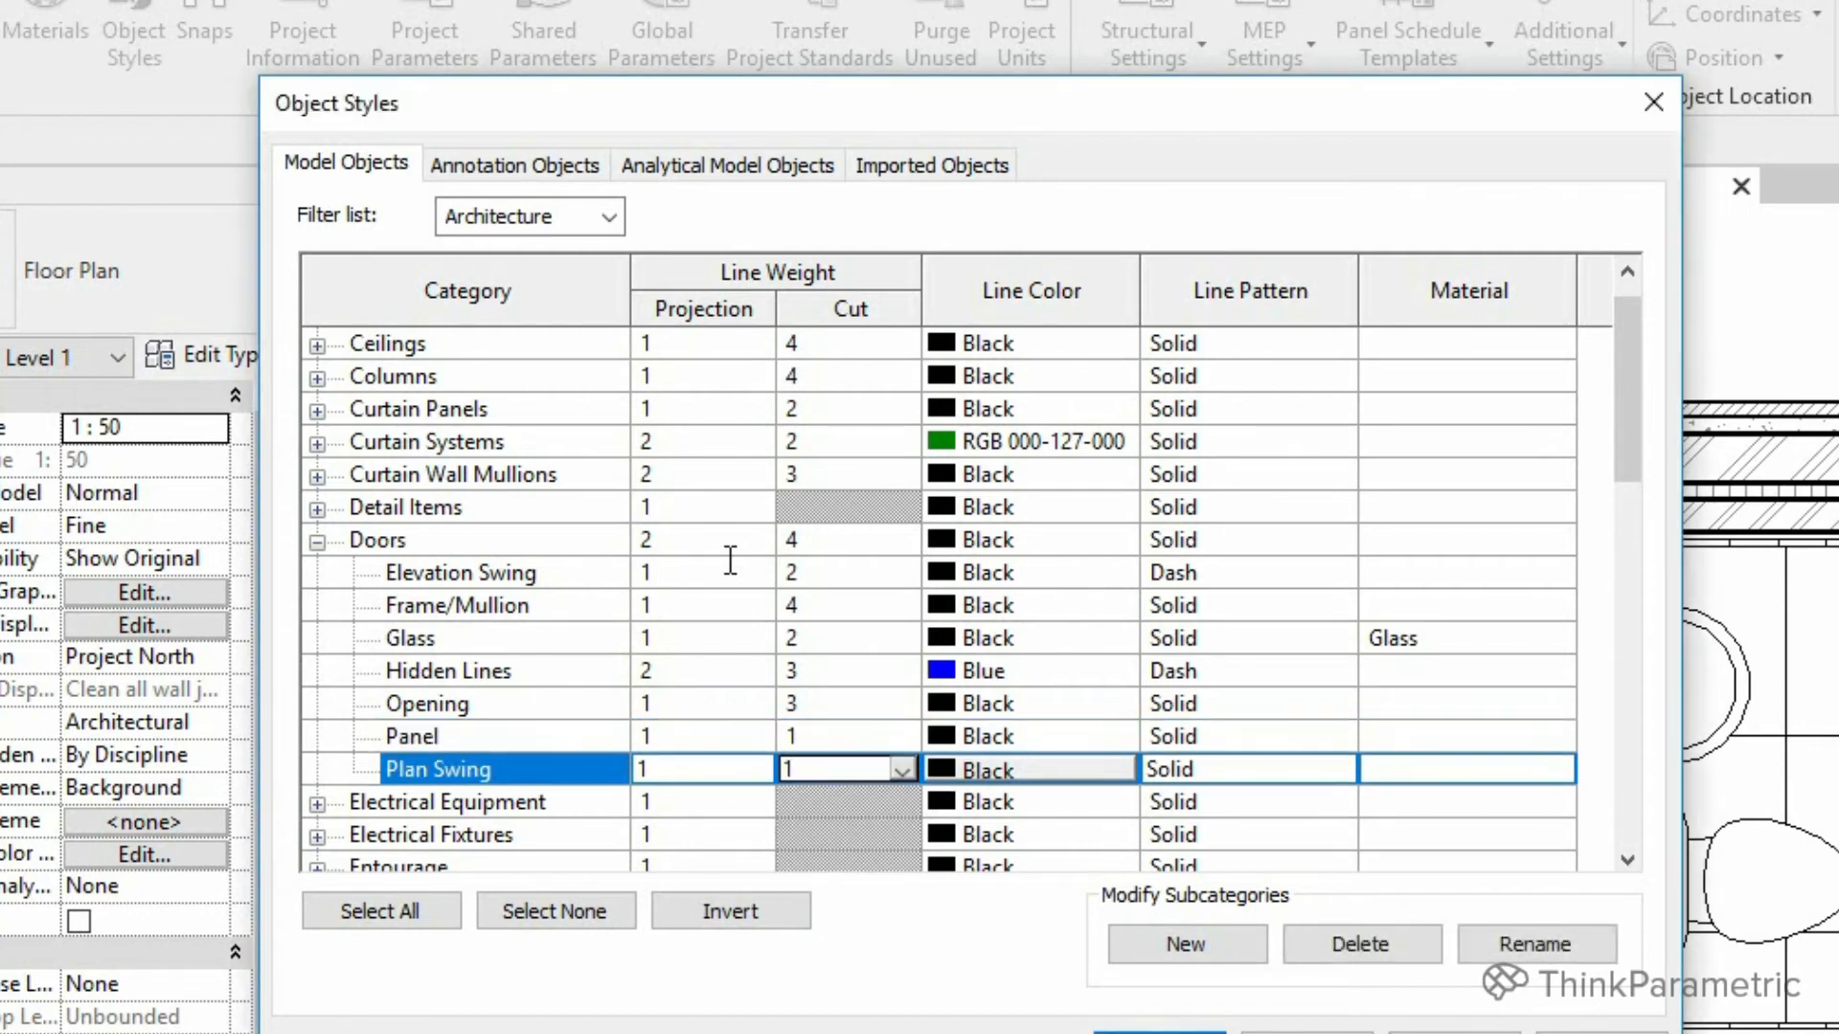
pyautogui.write('1')
pyautogui.press('Return')
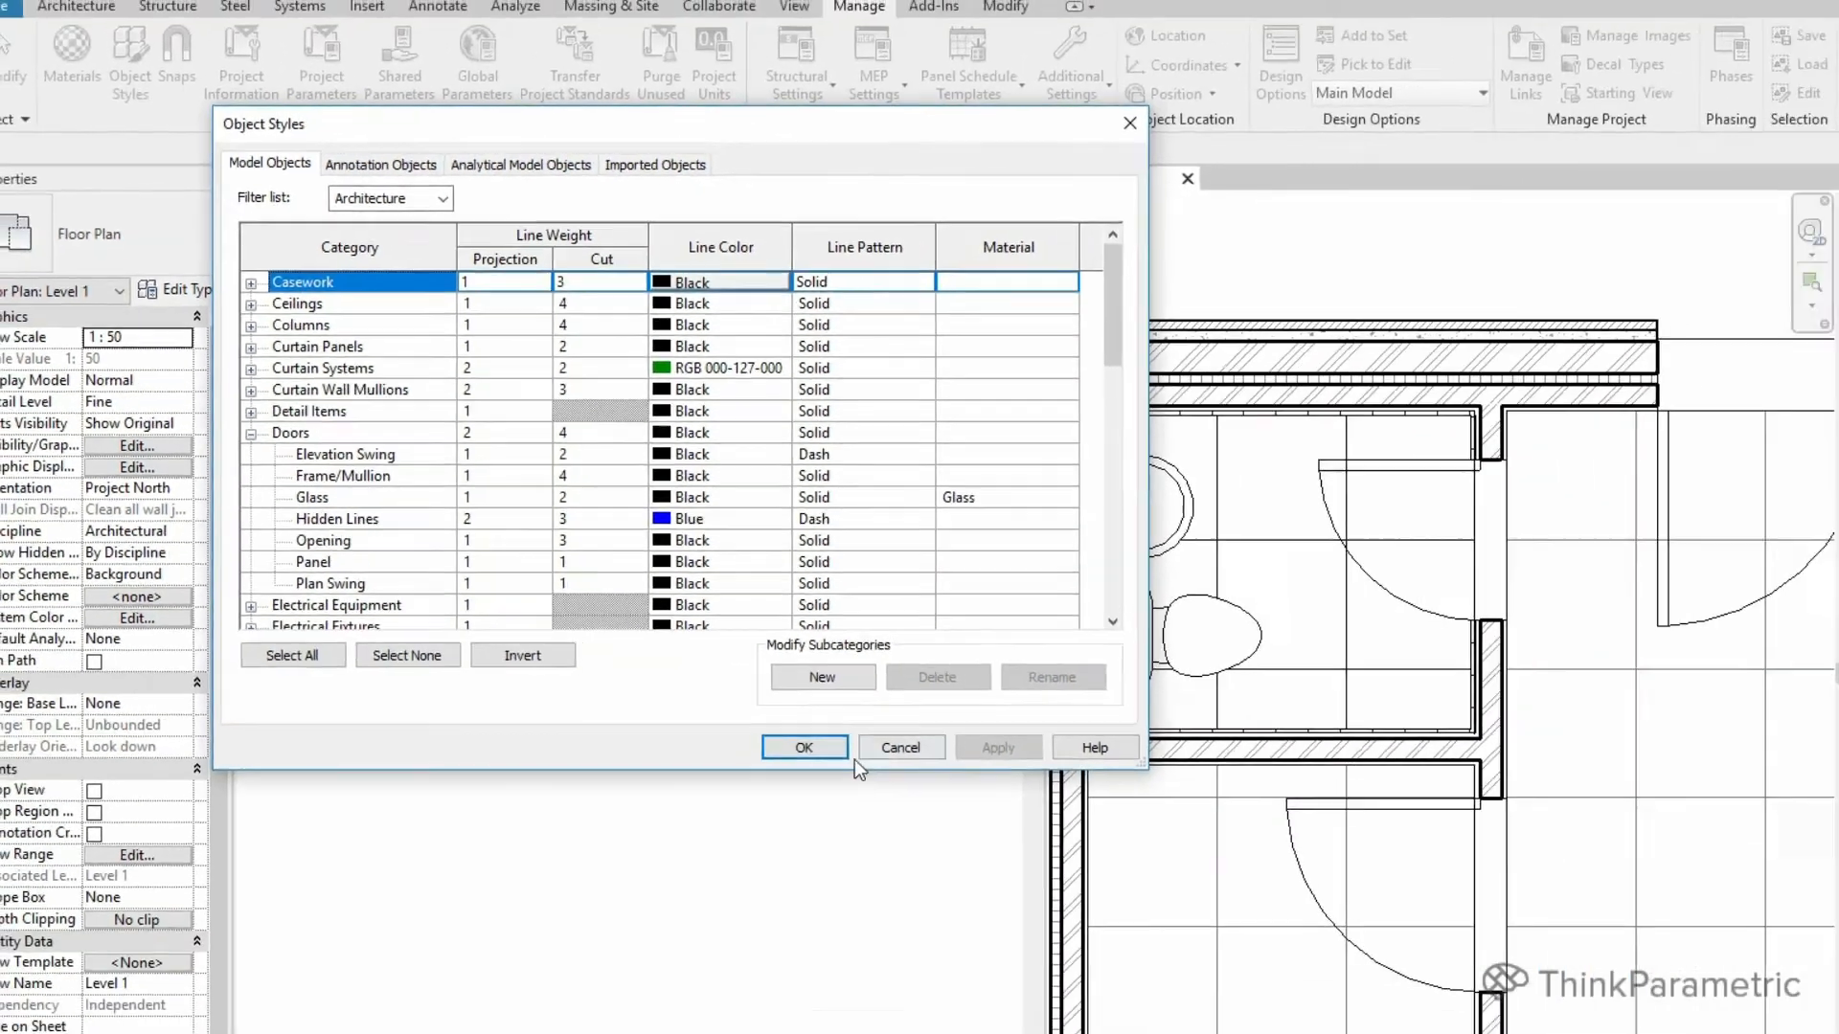
pyautogui.click(749, 645)
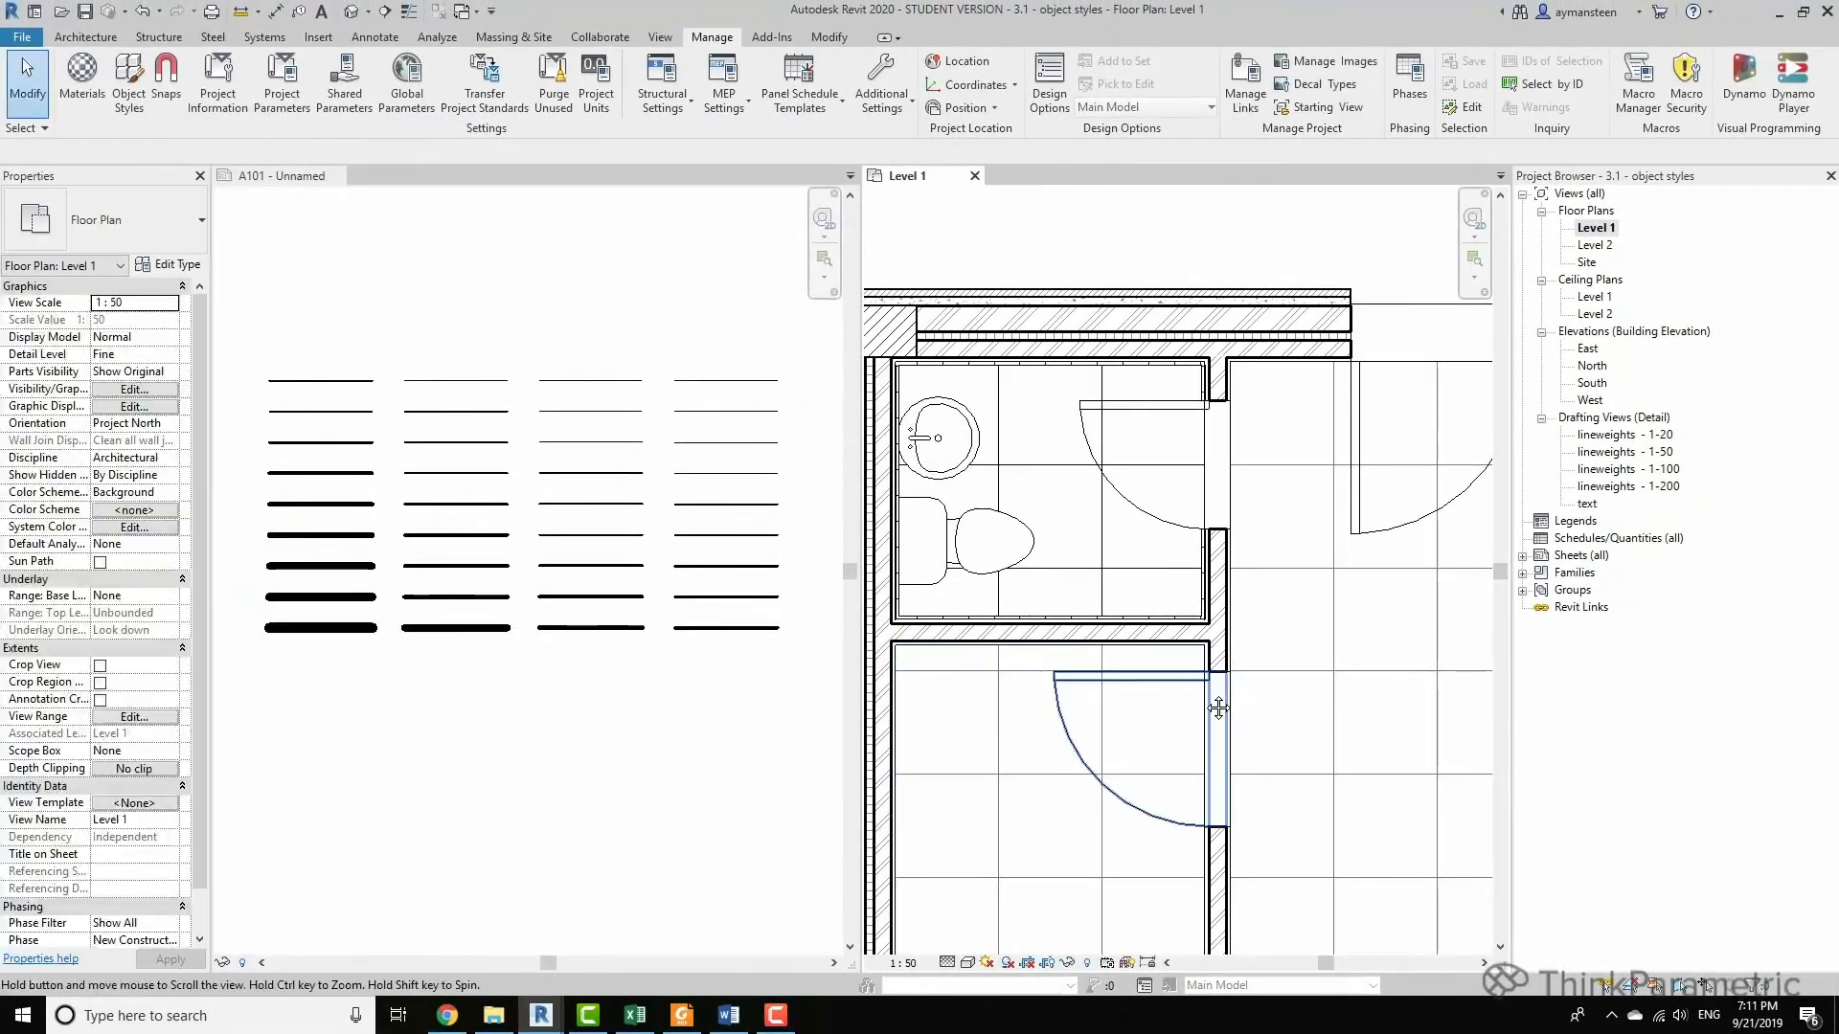
# Check the doors in the Level 1 plan, and set the Plumbing Fixtures projection line weight to 2 in the object styles.
pyautogui.scroll(3, 1186, 646)
pyautogui.moveTo(1186, 646); pyautogui.dragTo(1362, 586, button='middle')
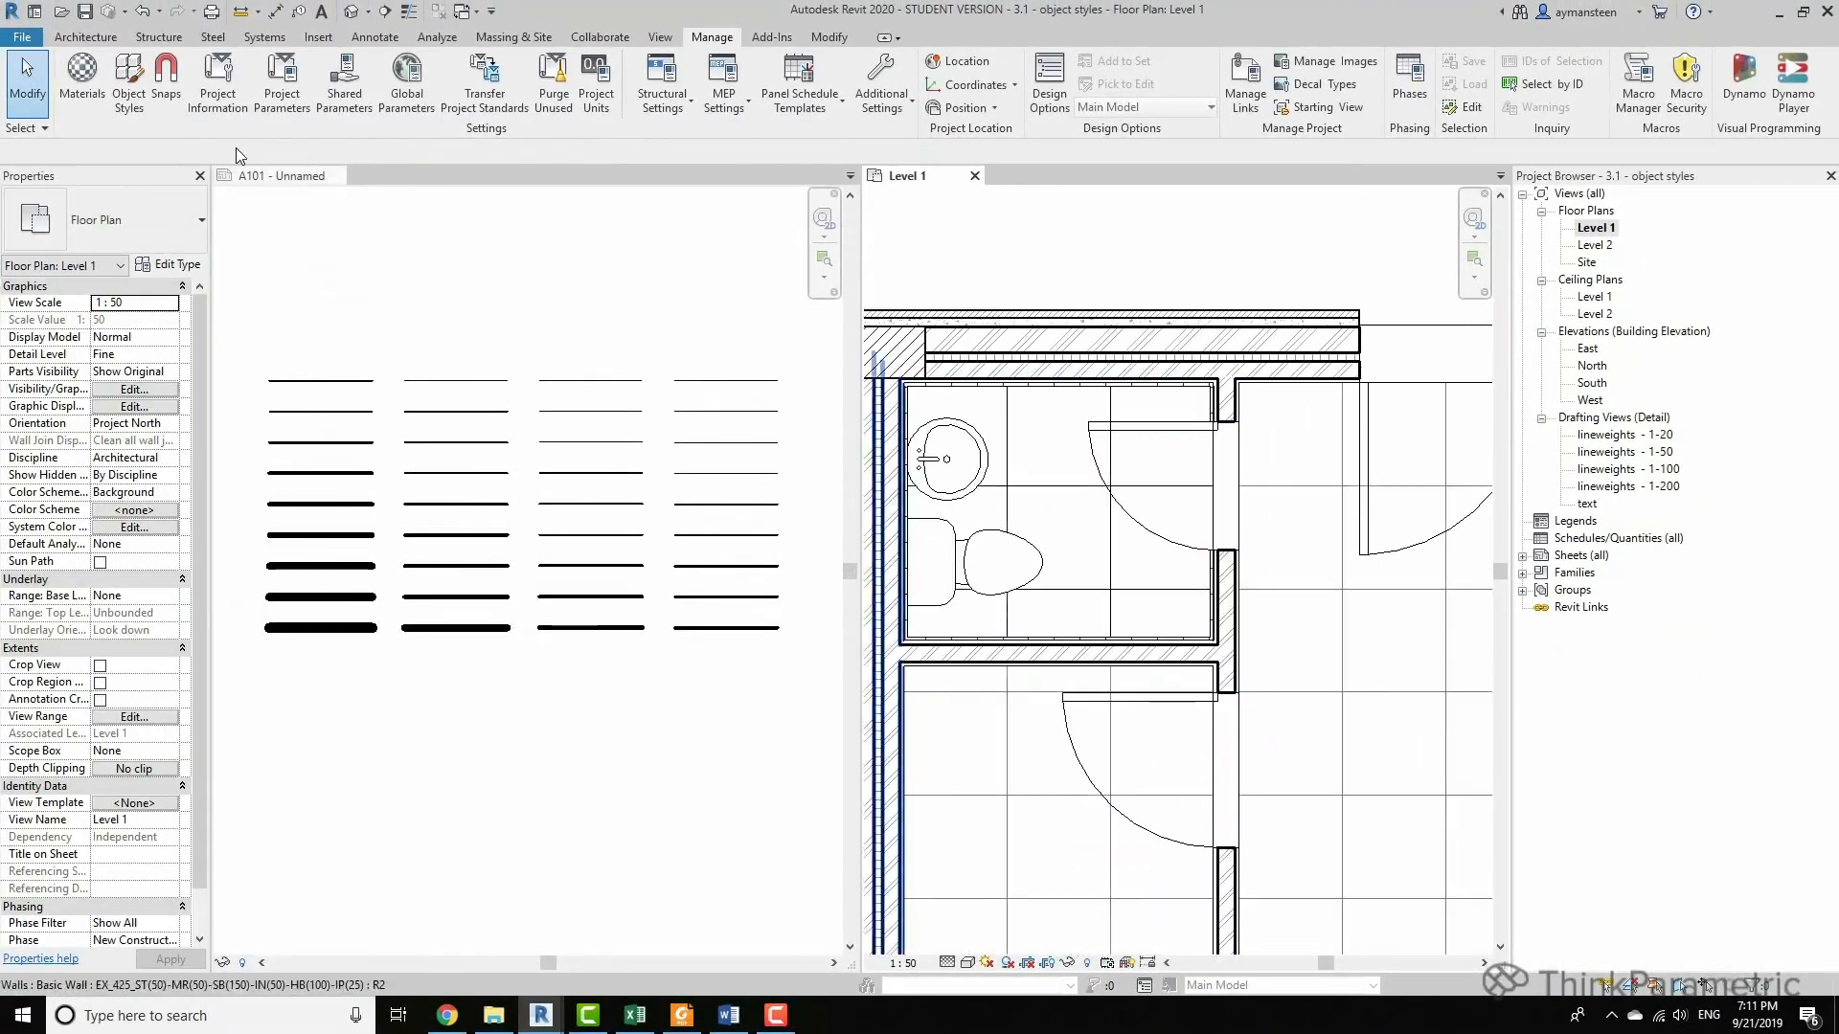
pyautogui.click(128, 77)
pyautogui.click(352, 317)
pyautogui.scroll(-3, 351, 317)
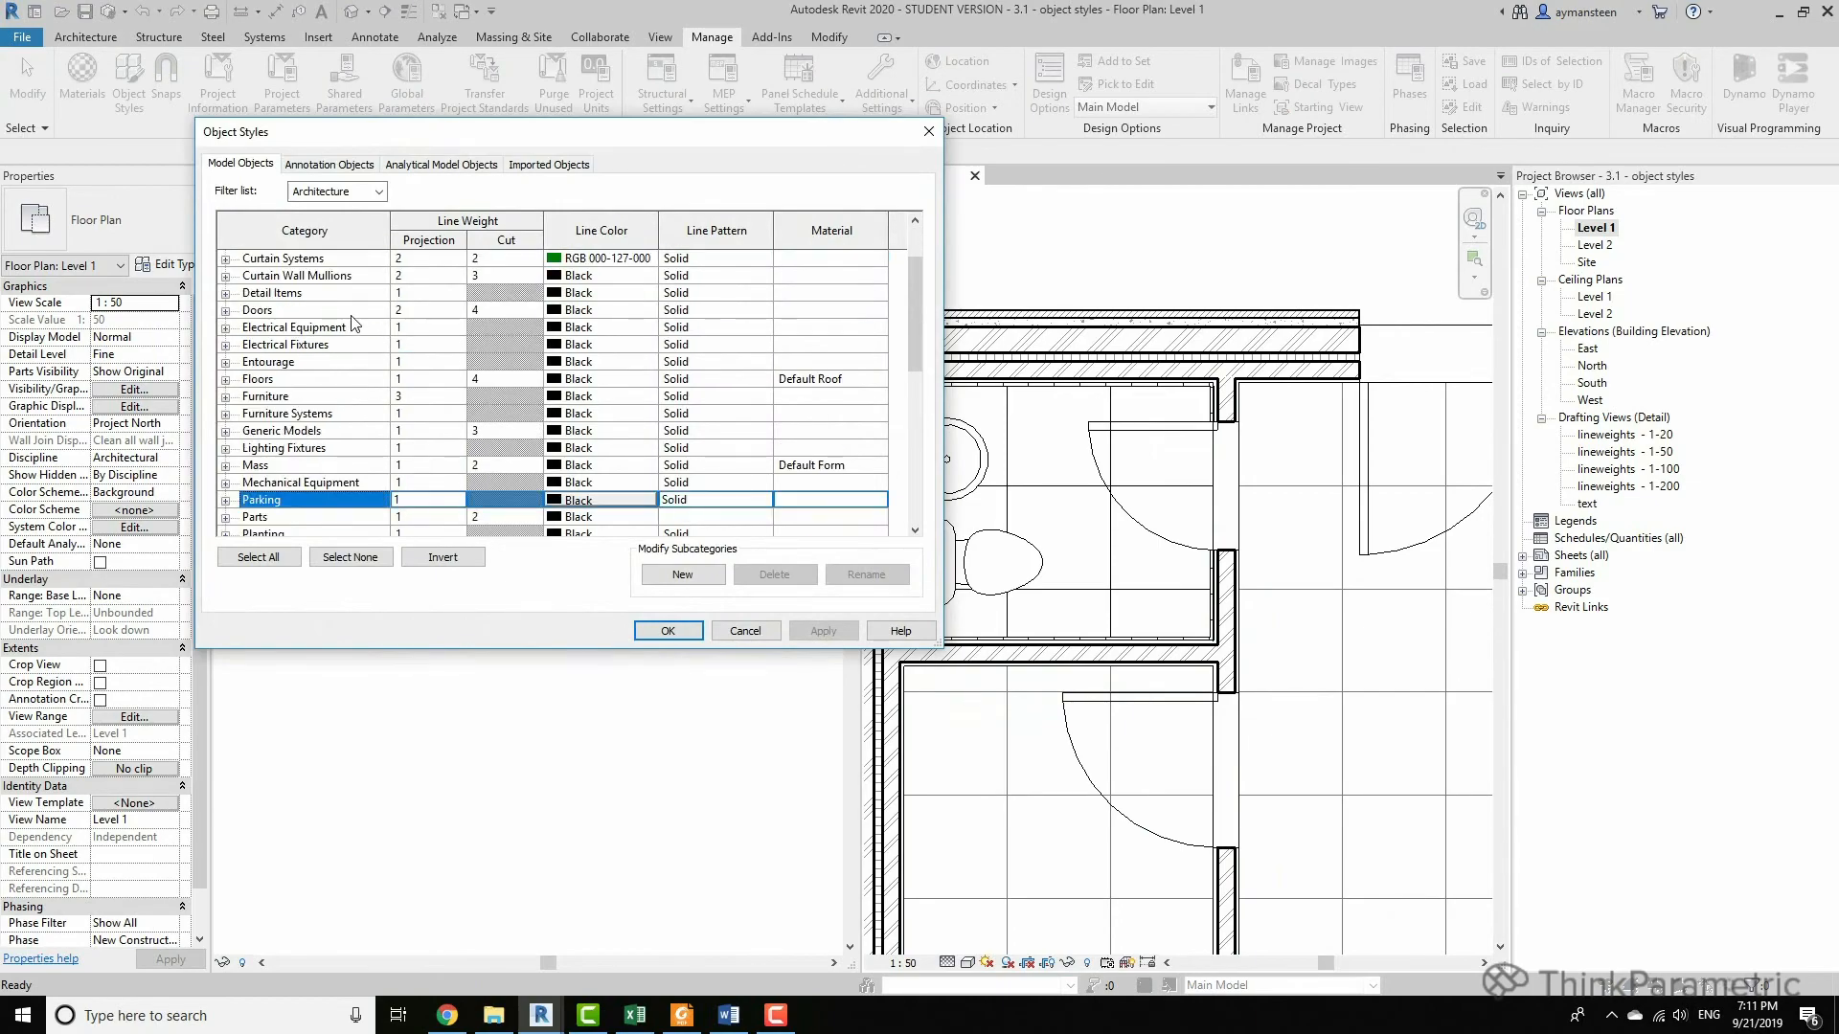
pyautogui.scroll(-2, 346, 414)
pyautogui.press('Down')
pyautogui.press('Down')
pyautogui.press('Down')
pyautogui.press('Down')
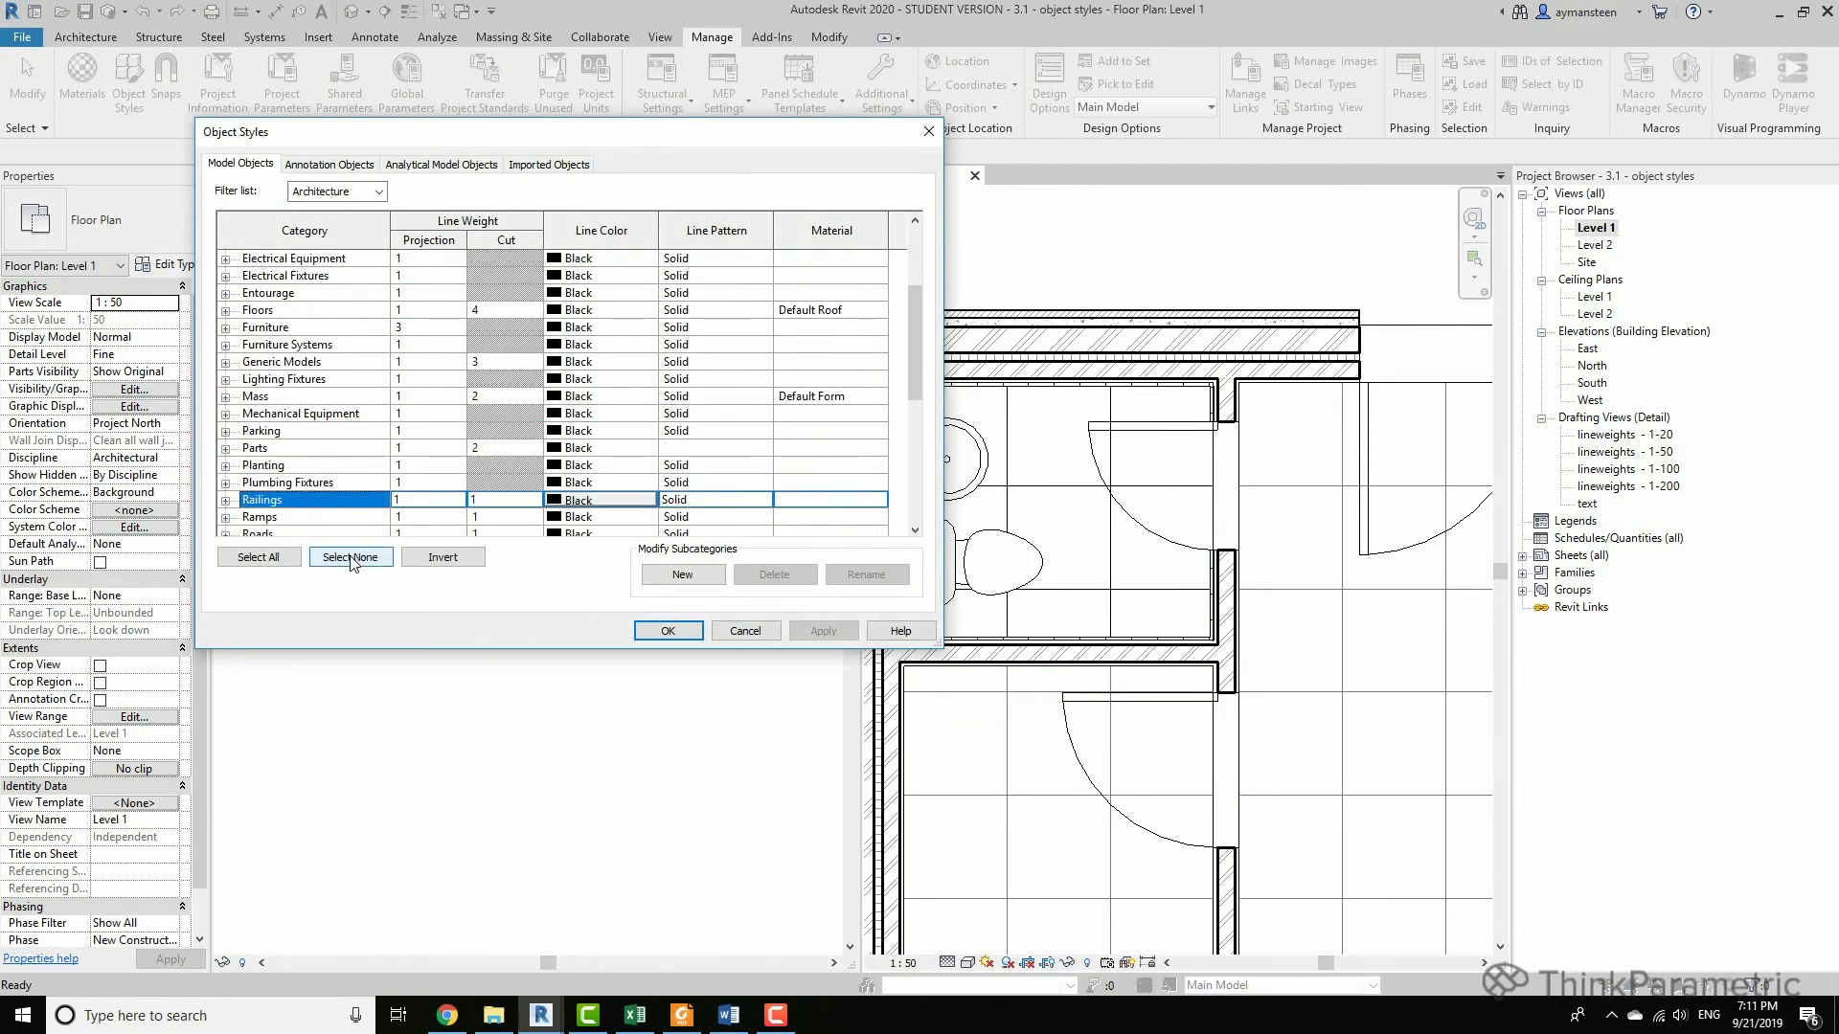
pyautogui.press('Up')
pyautogui.press('Right')
pyautogui.click(691, 760)
pyautogui.write('2')
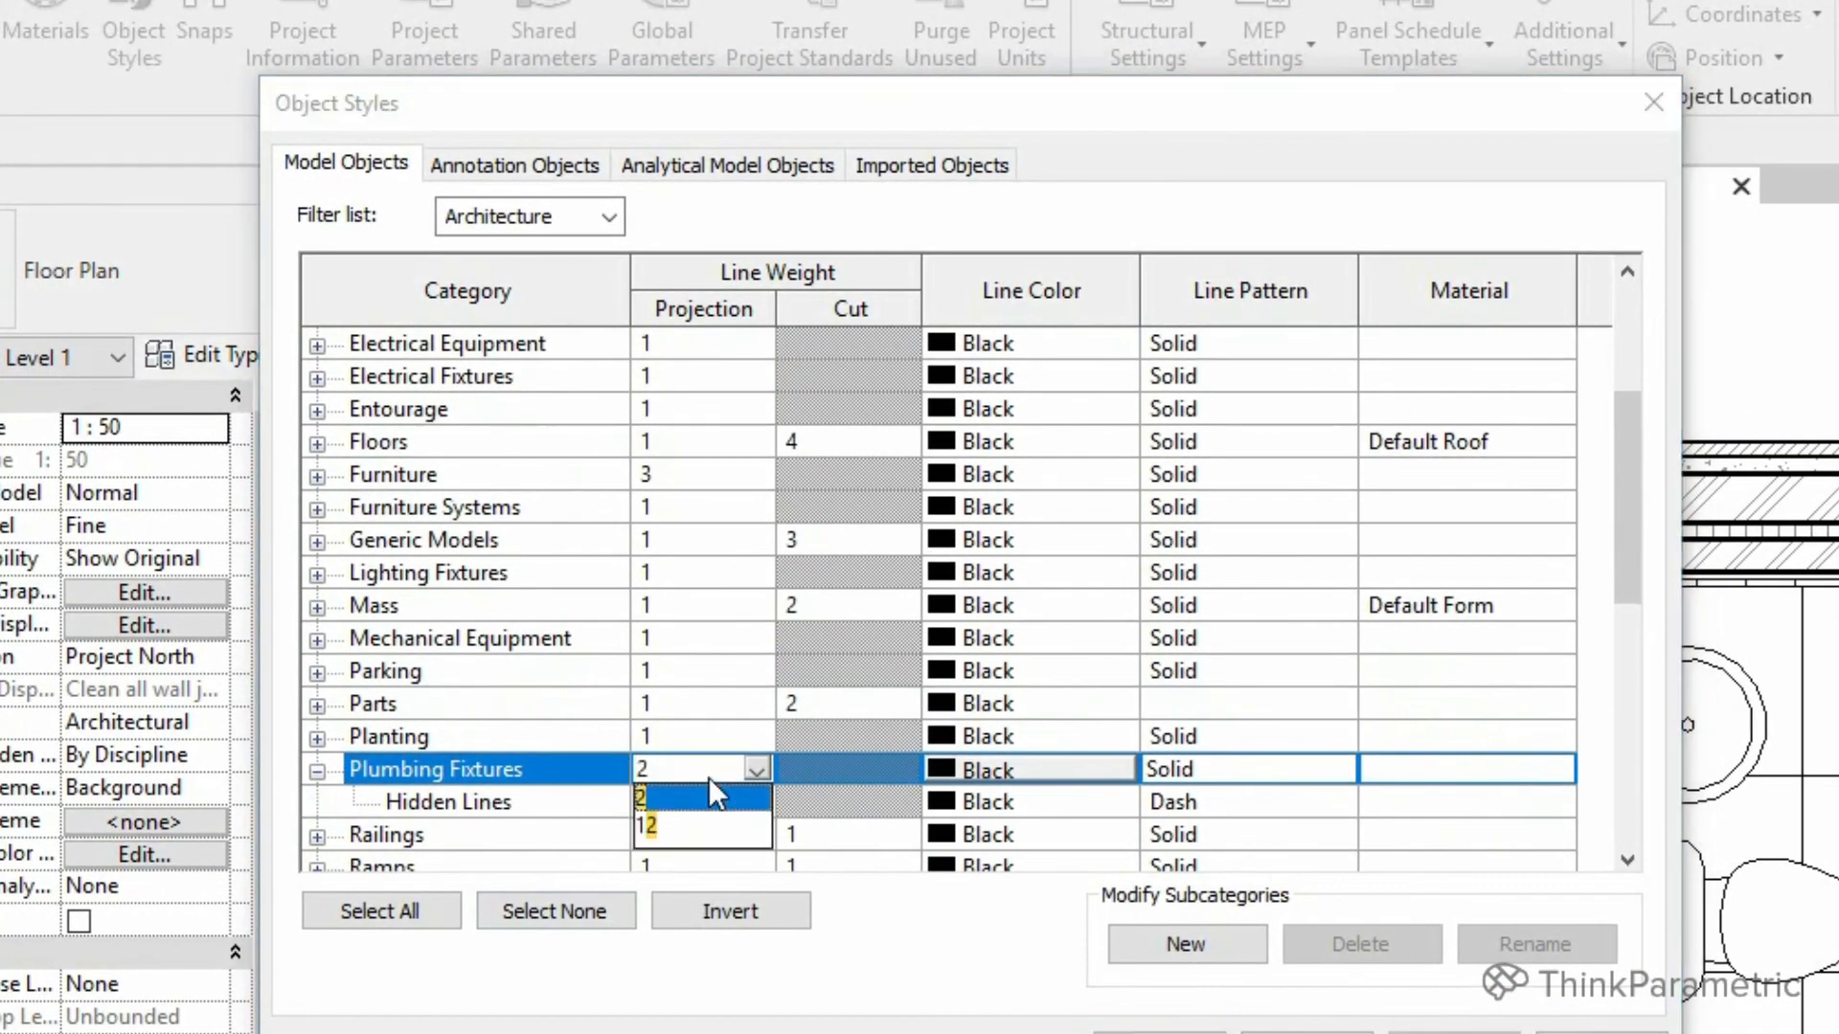
pyautogui.press('Return')
# Set the projection line weight of the Plumbing Fixtures Hidden Lines to 2 and apply the changes.
pyautogui.write('2')
pyautogui.press('Return')
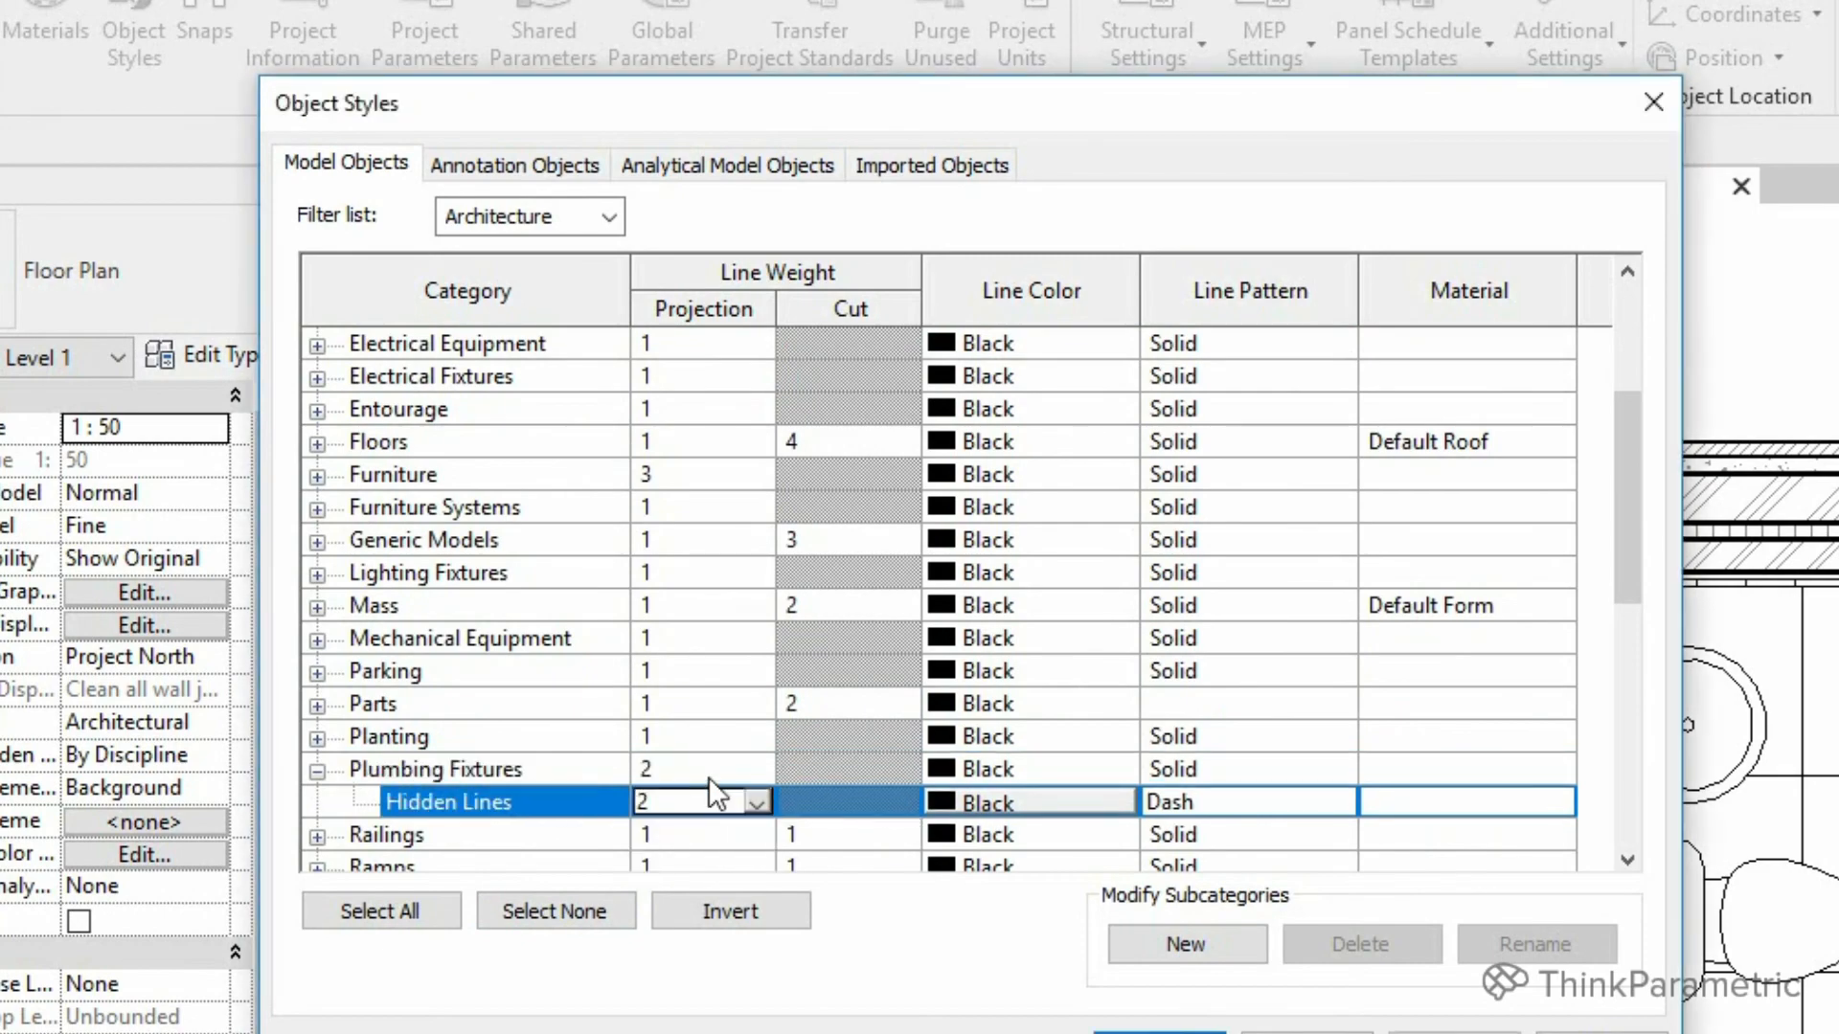
pyautogui.click(1453, 1033)
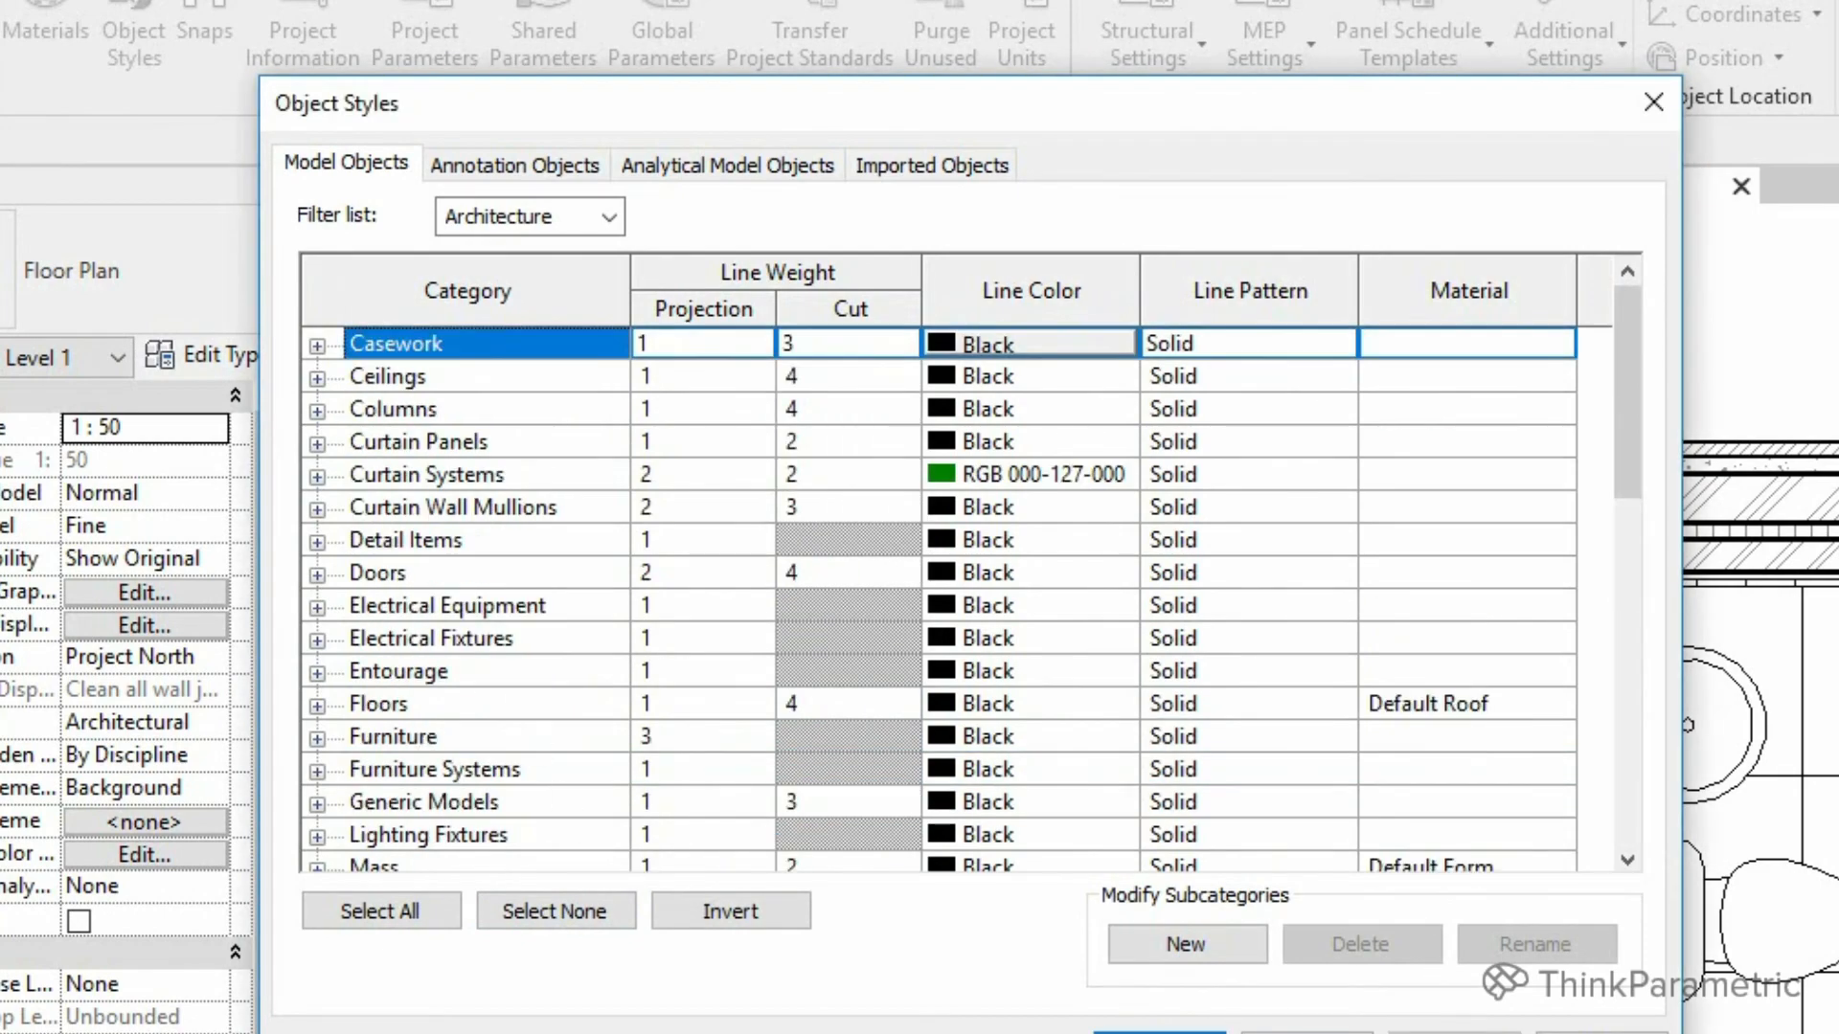
# Set the cut line weight of the Floors category and its Common Edges subcategory to 3.
pyautogui.click(456, 507)
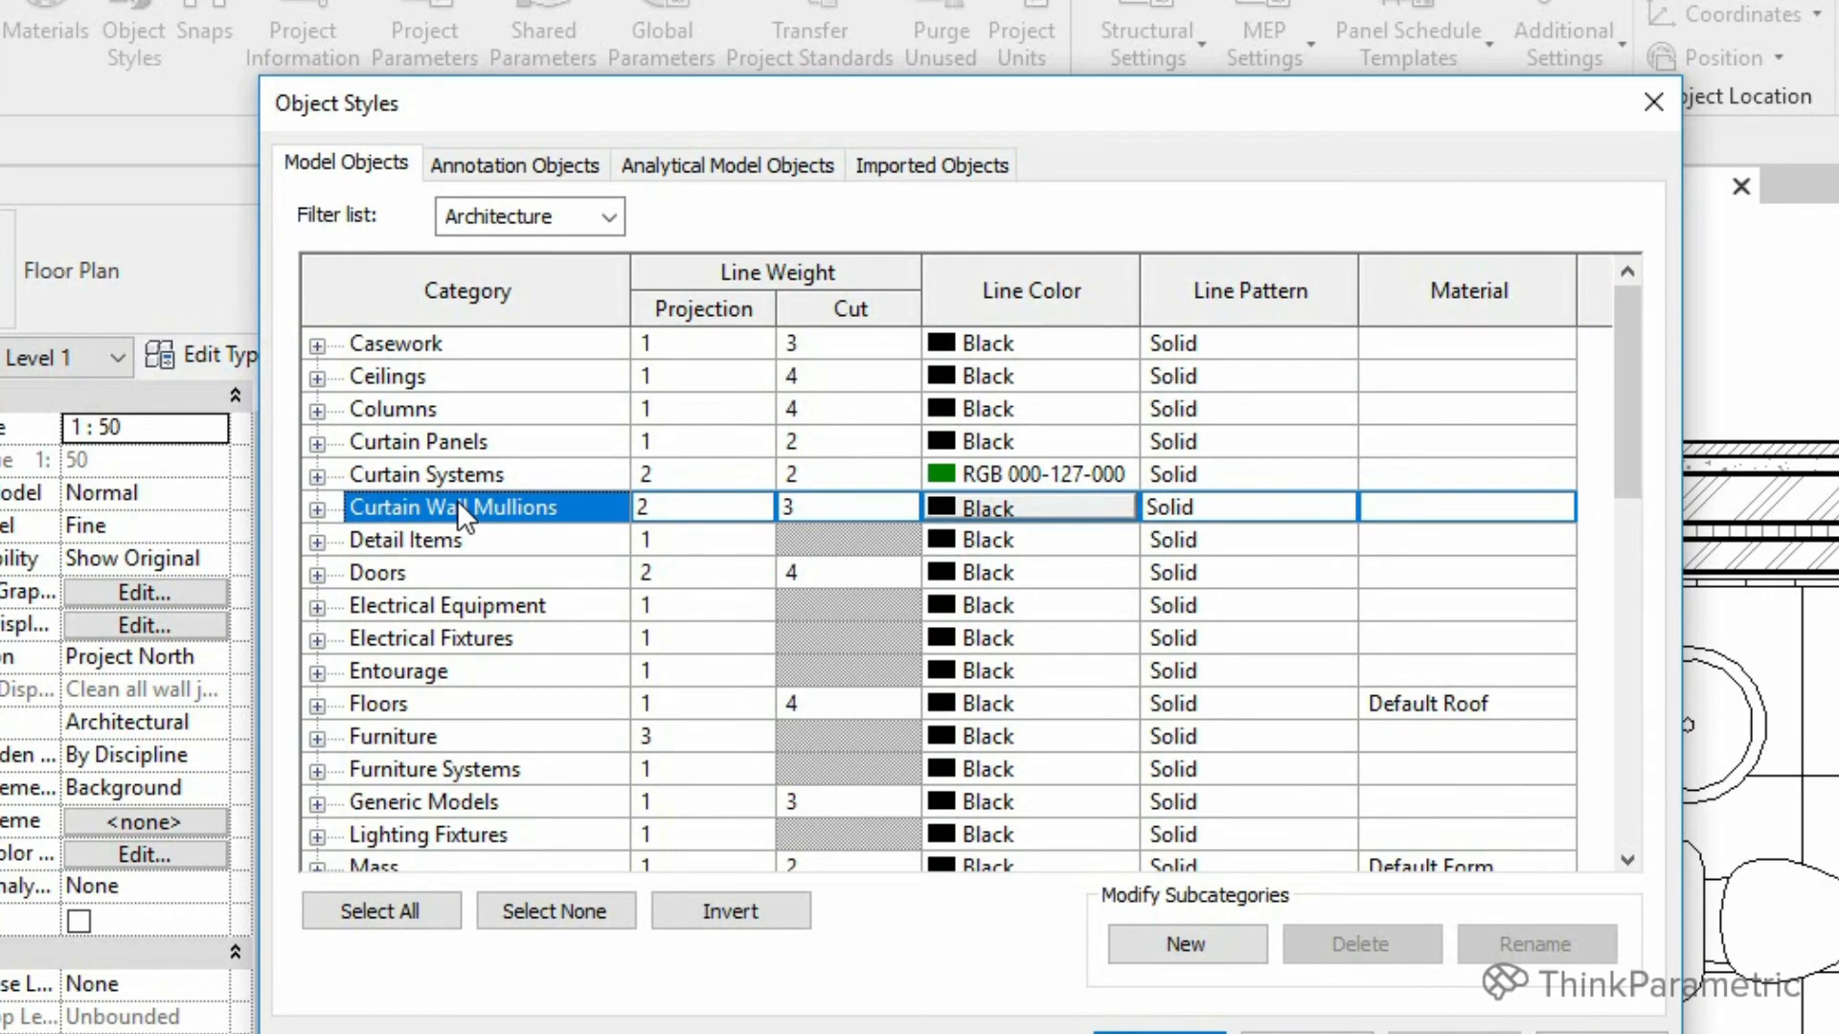
pyautogui.press('d')
pyautogui.press('f')
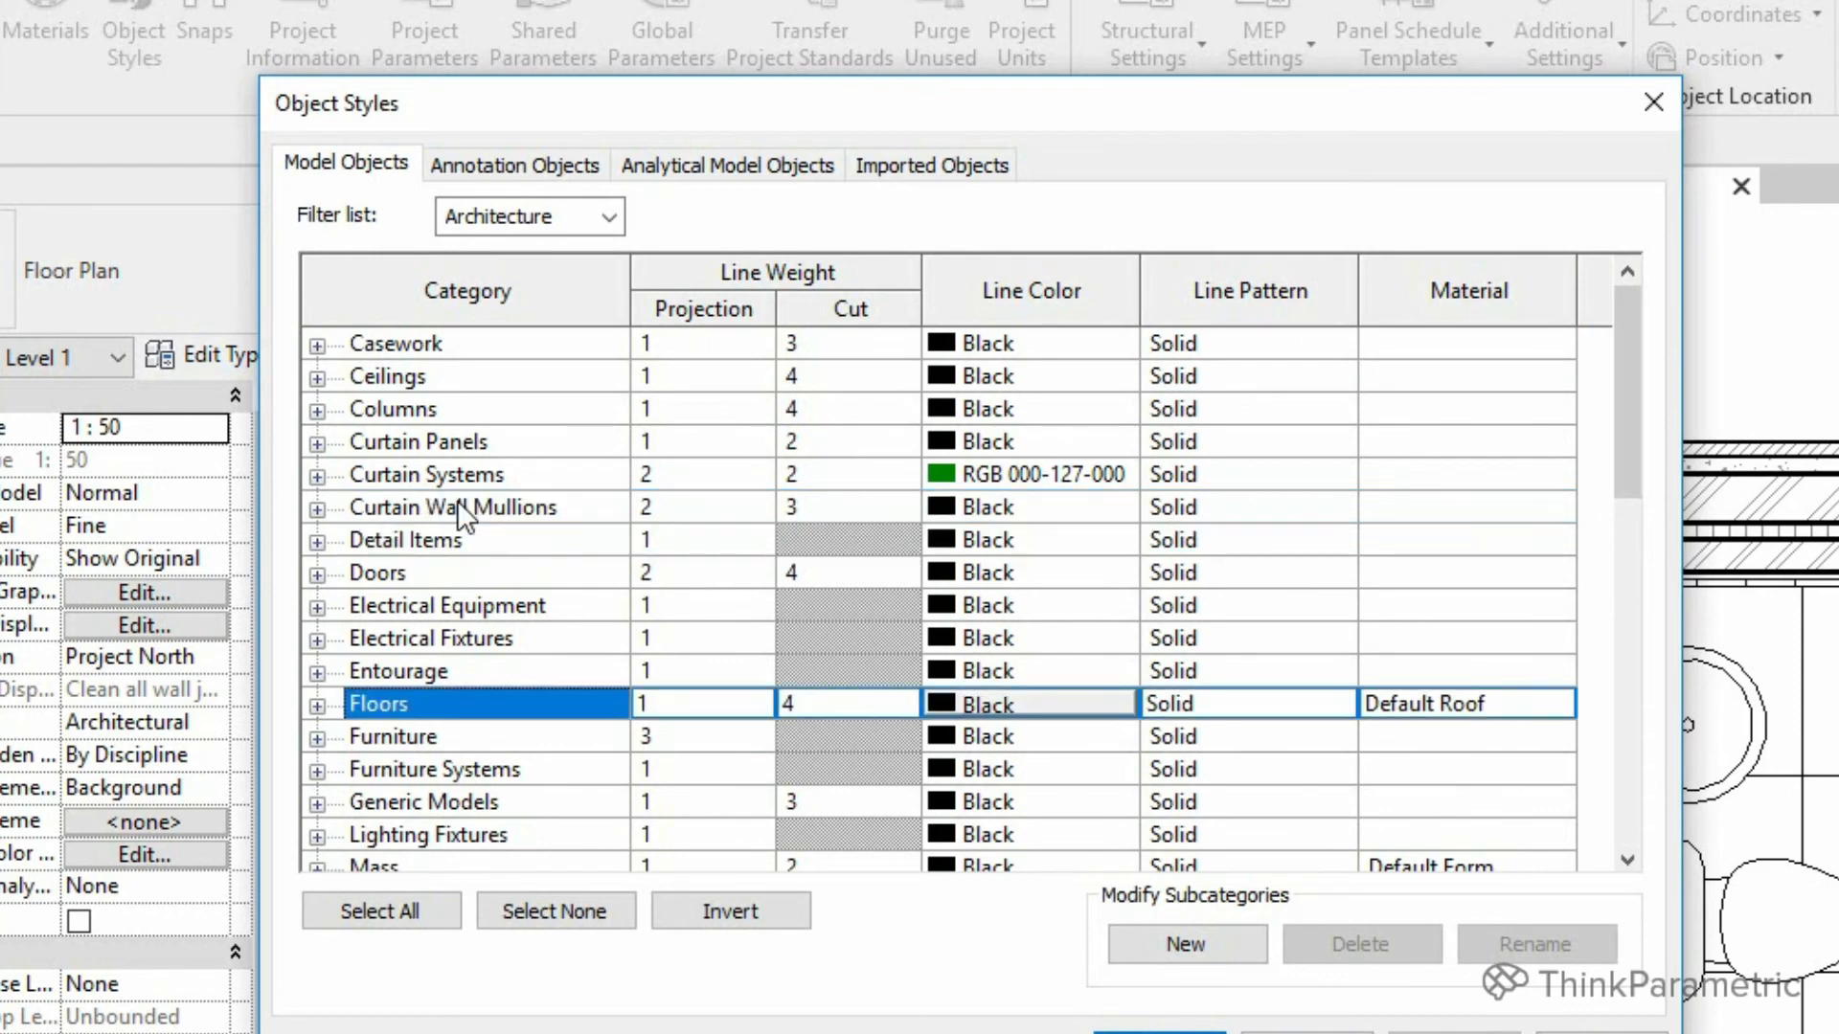
pyautogui.press('Right')
pyautogui.click(836, 704)
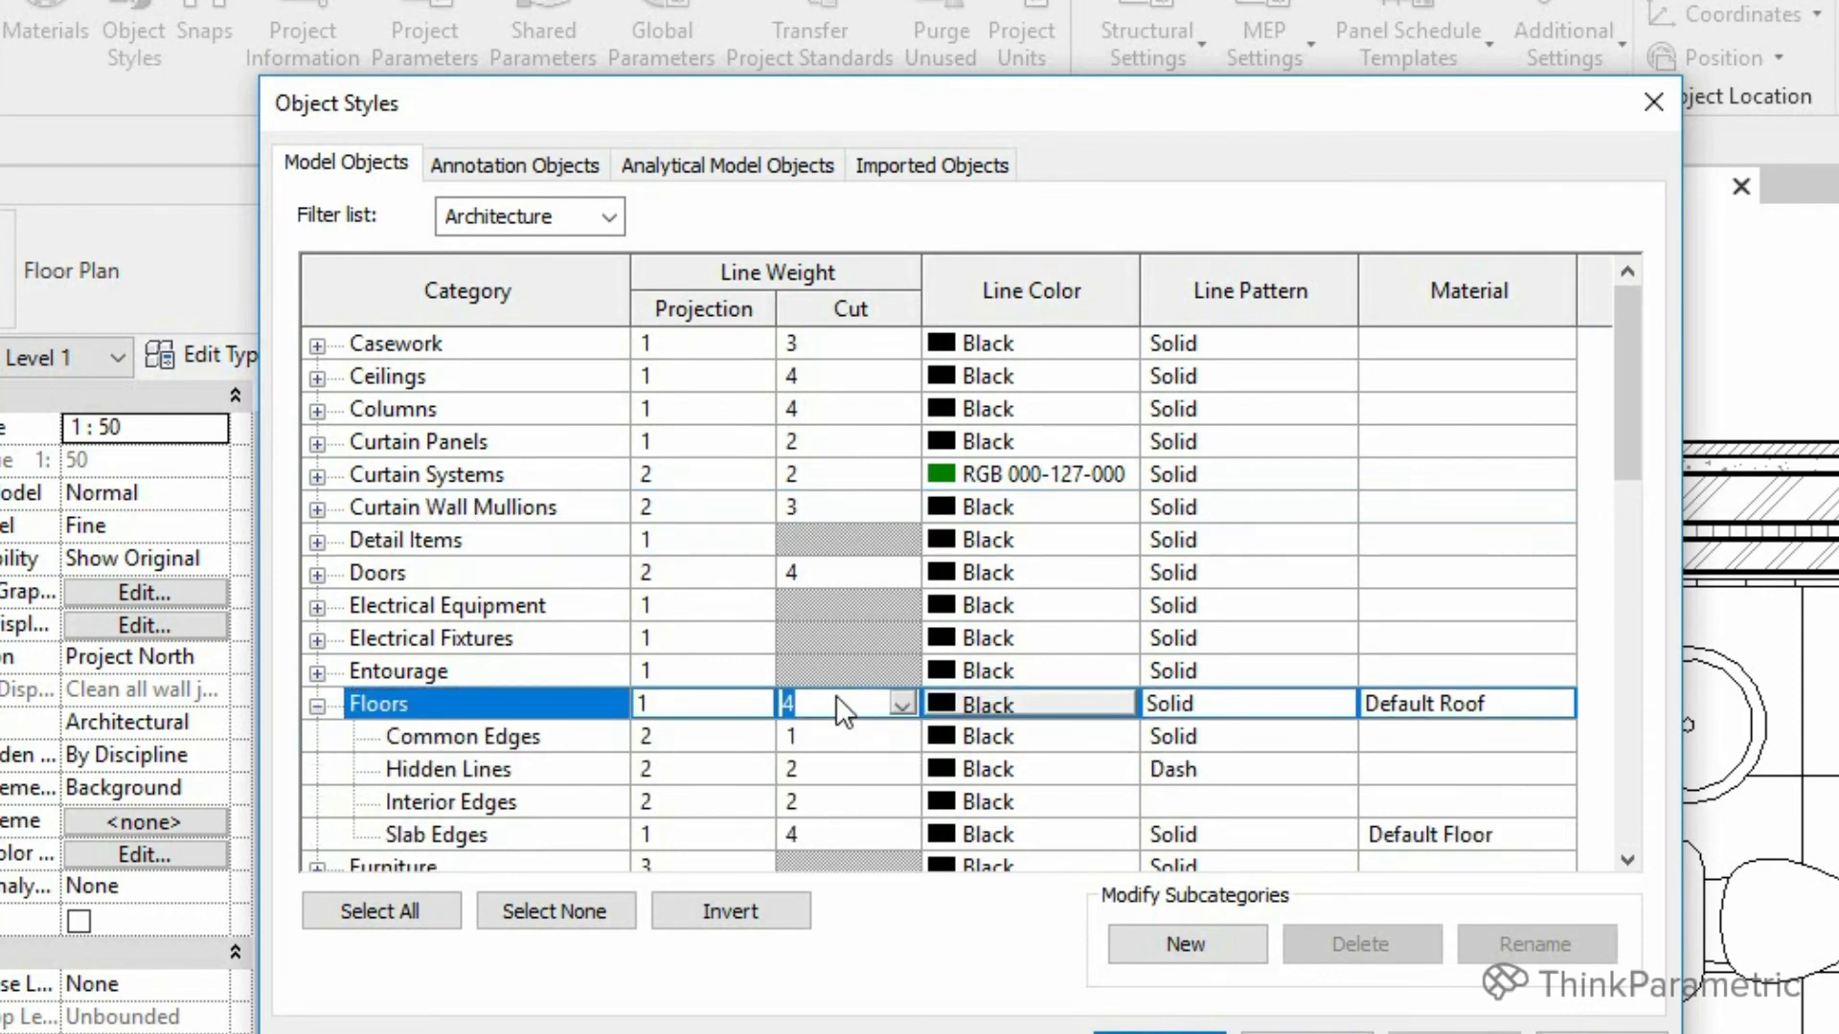
pyautogui.write('3')
pyautogui.press('Return')
pyautogui.press('Down')
pyautogui.write('3')
pyautogui.press('Return')
# Set the projection line weight of the Floors subcategory Interior Edges to 1.
pyautogui.press('Down')
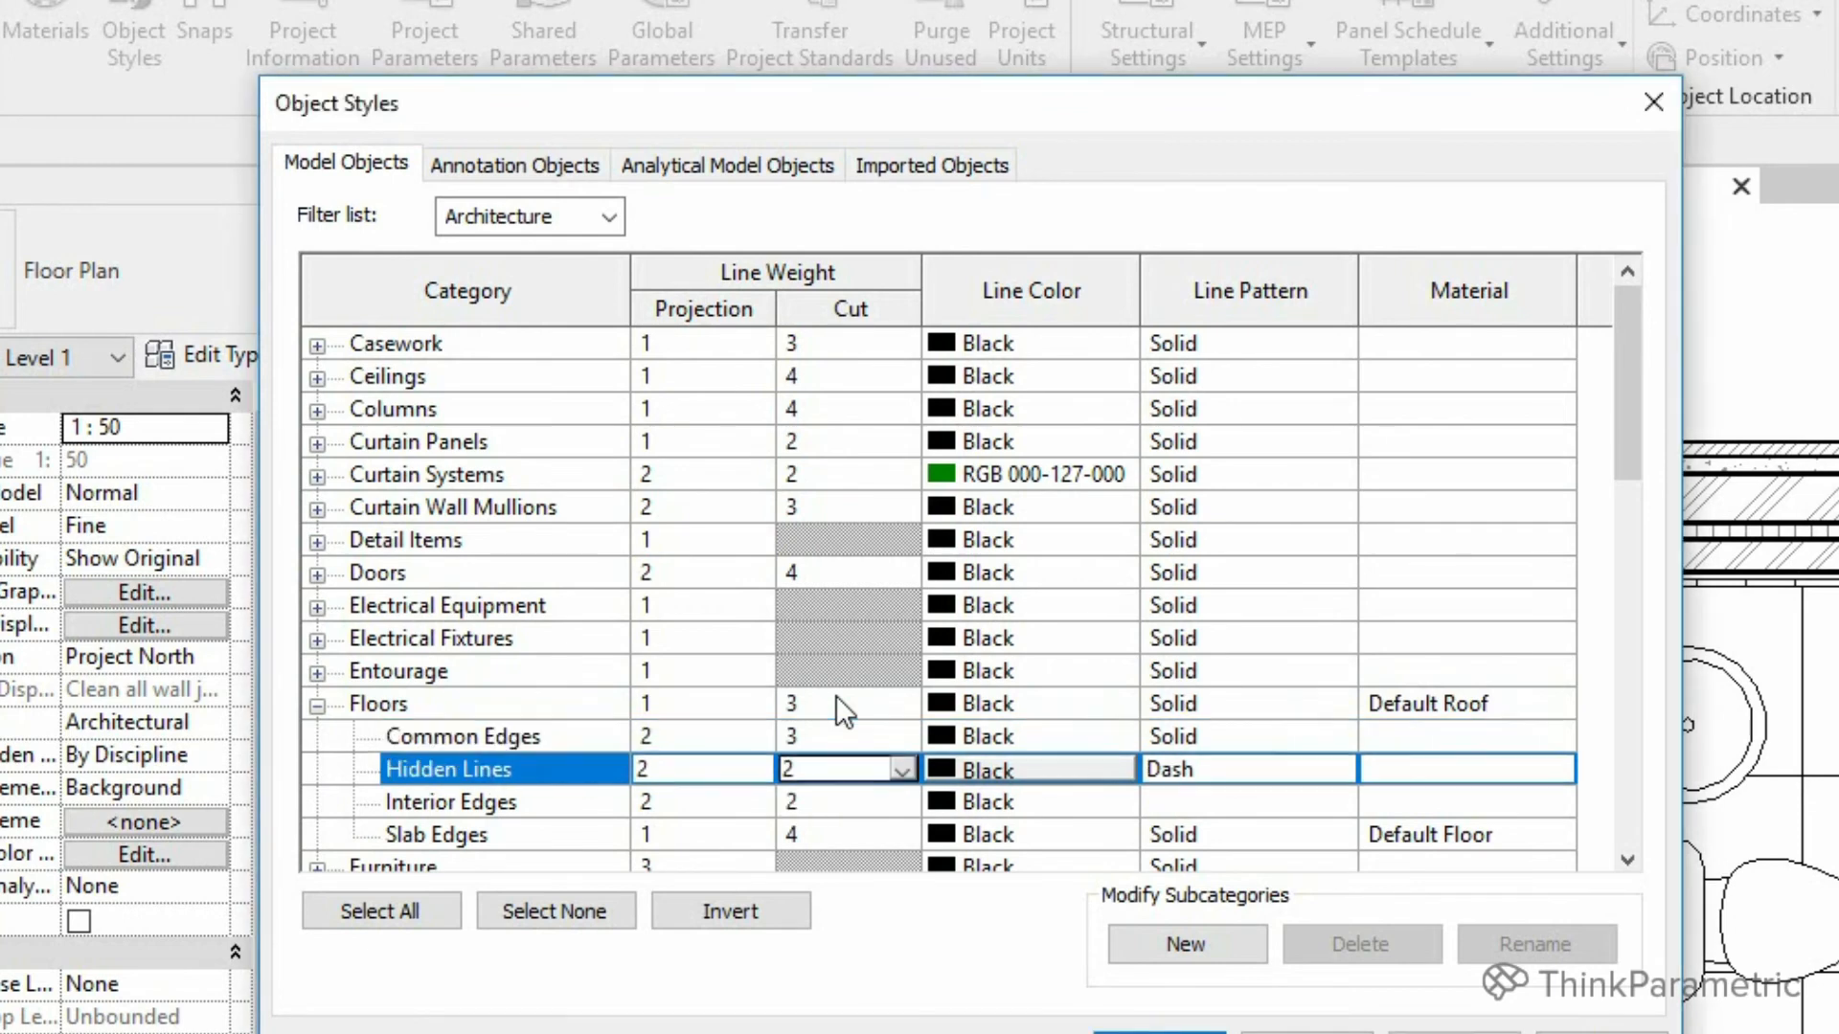
pyautogui.press('Down')
pyautogui.press('Down')
pyautogui.press('Left')
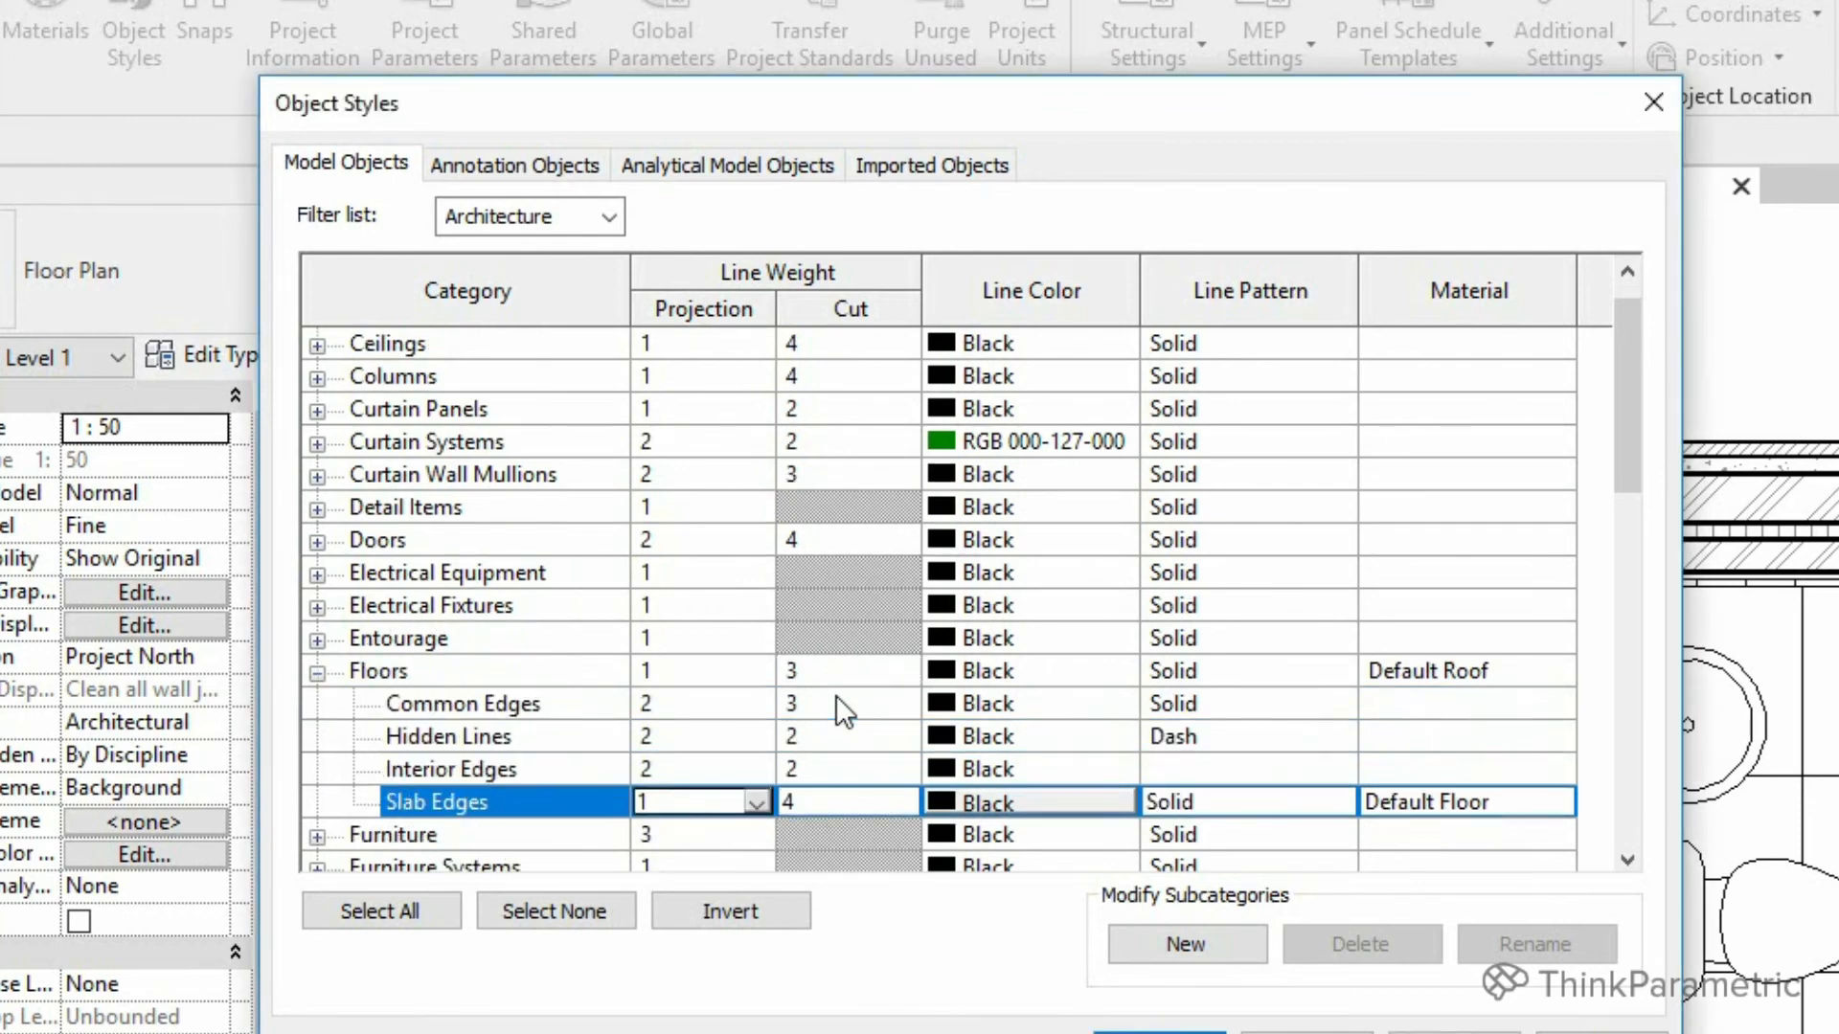
pyautogui.press('Up')
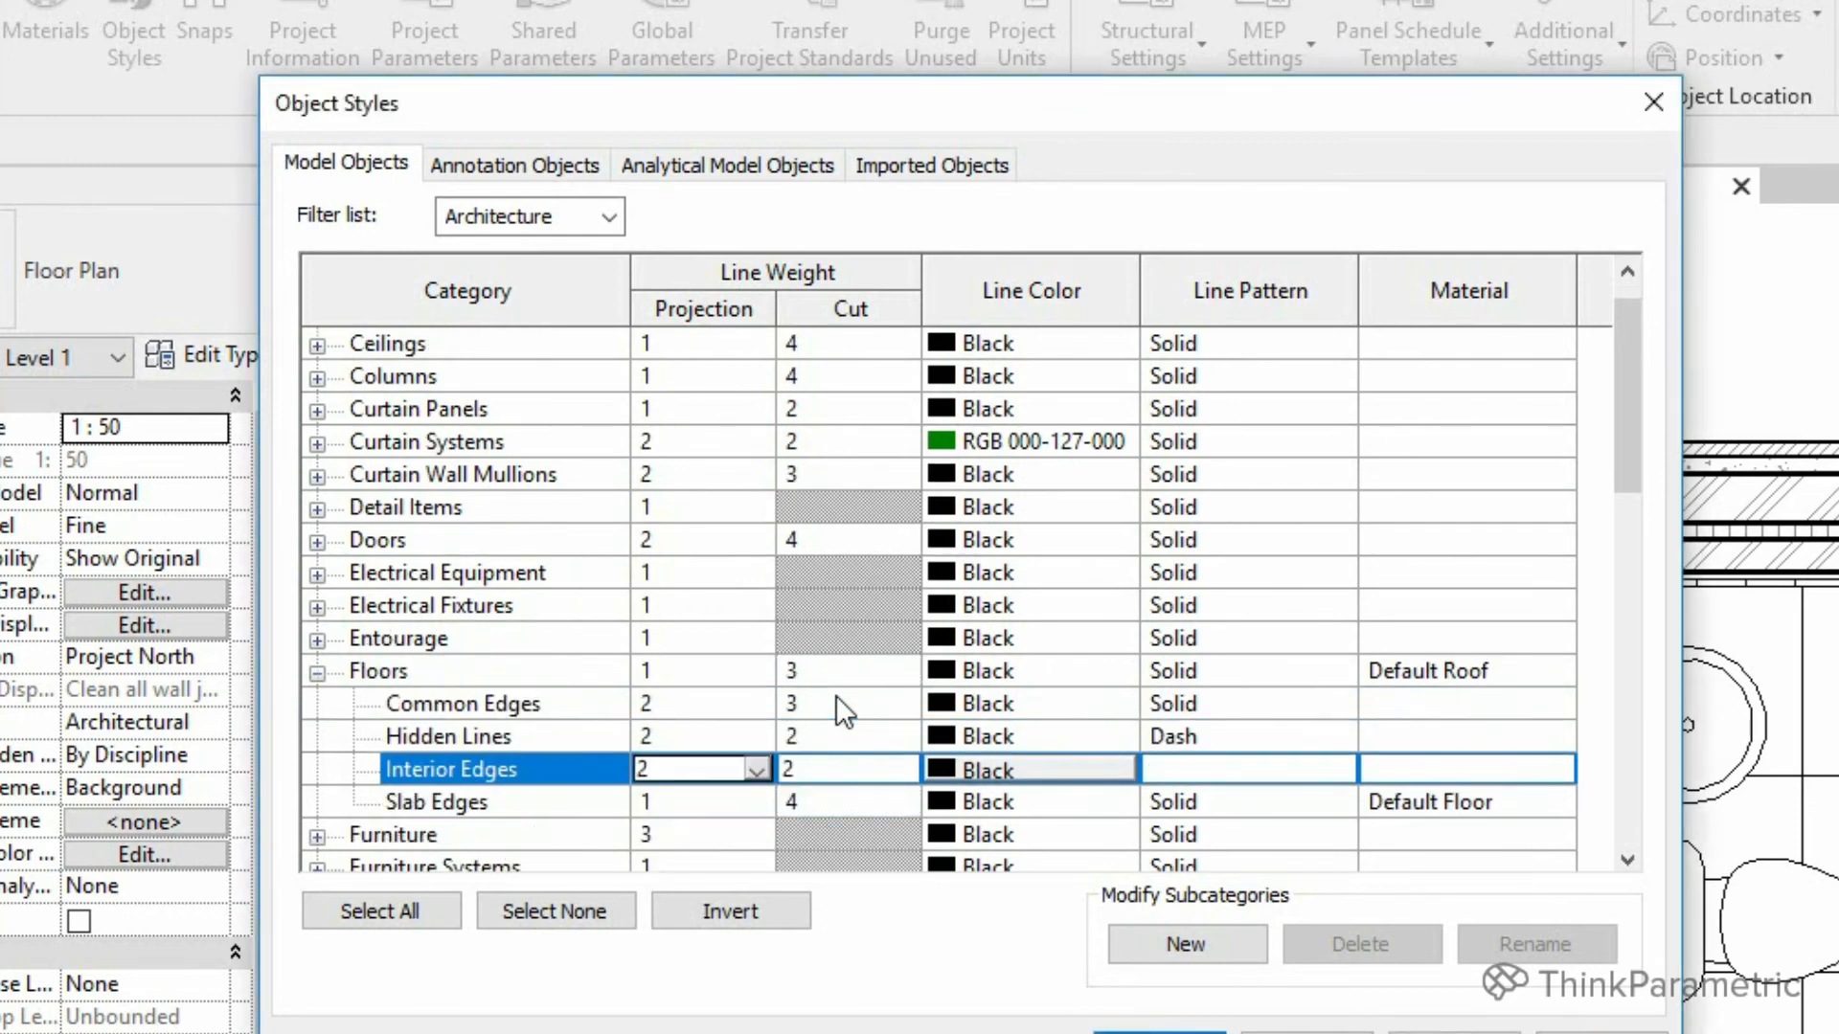
pyautogui.write('1')
pyautogui.press('Return')
# Set the projection line weight of the Floors Hidden Lines and Common Edges to 1, then apply and confirm the object styles.
pyautogui.press('Up')
pyautogui.press('Up')
pyautogui.write('1')
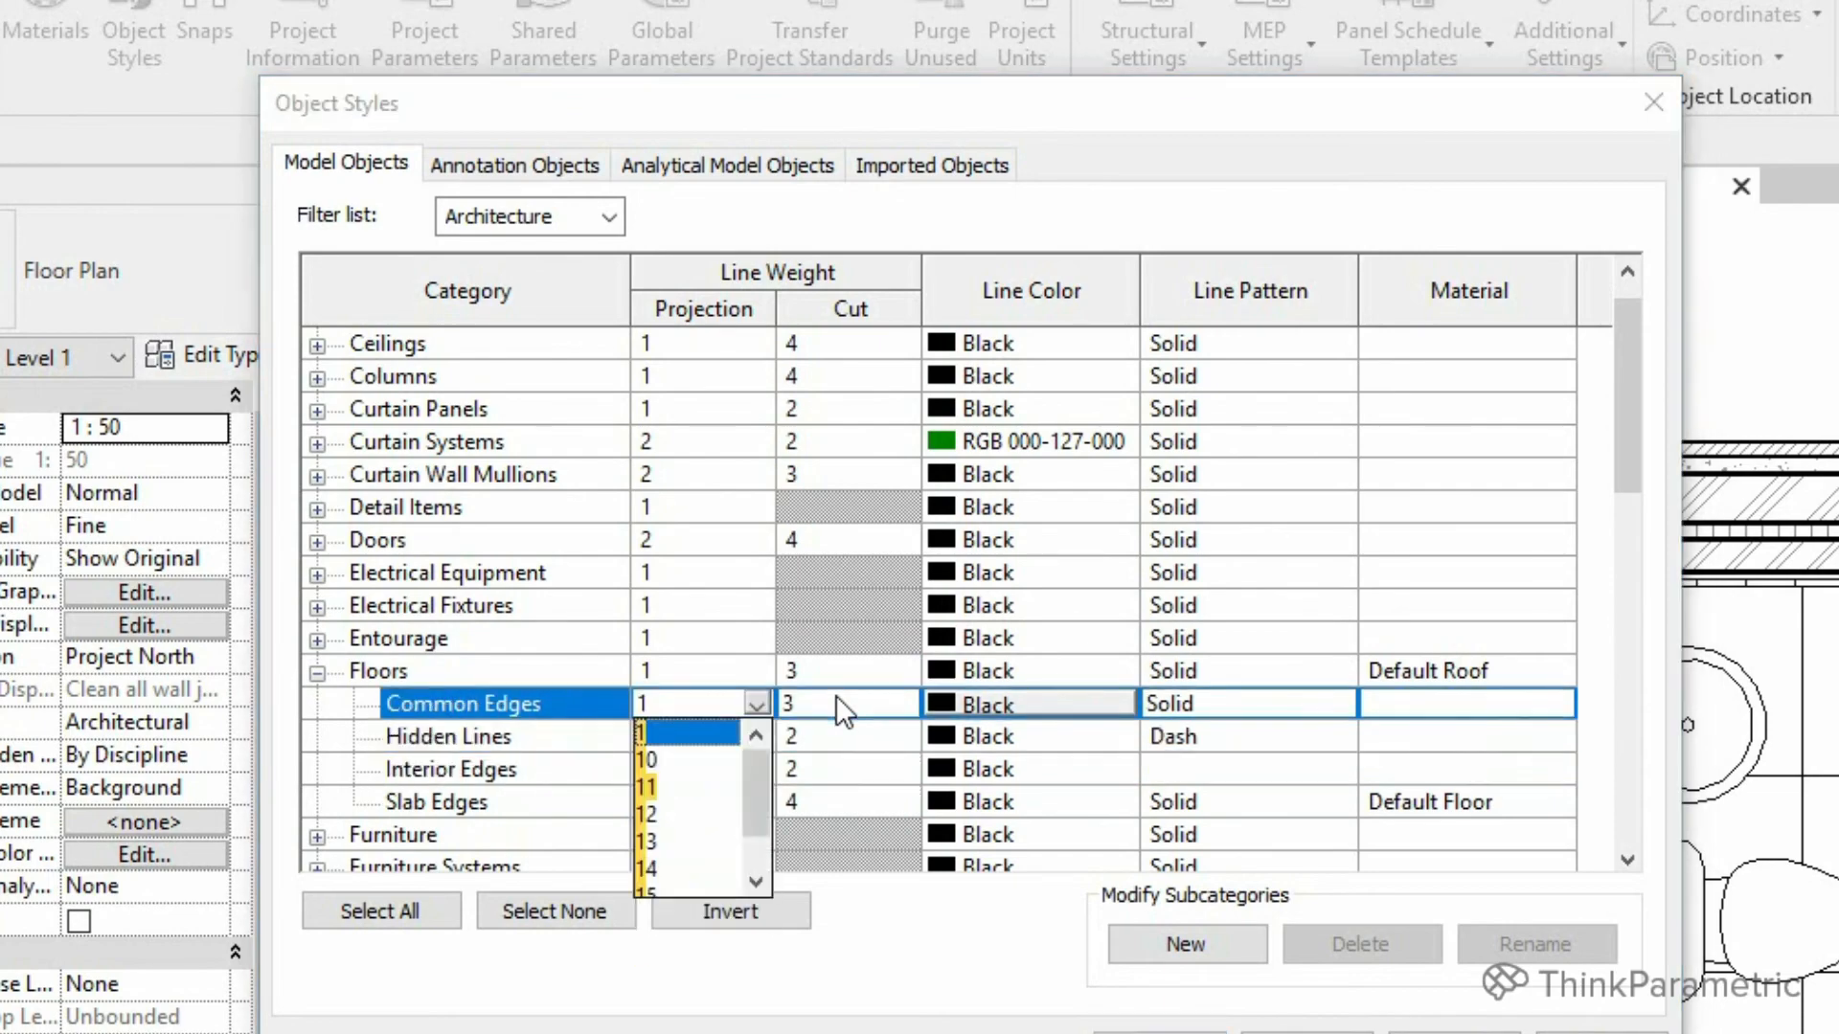
pyautogui.press('Return')
pyautogui.press('Up')
pyautogui.click(1454, 1033)
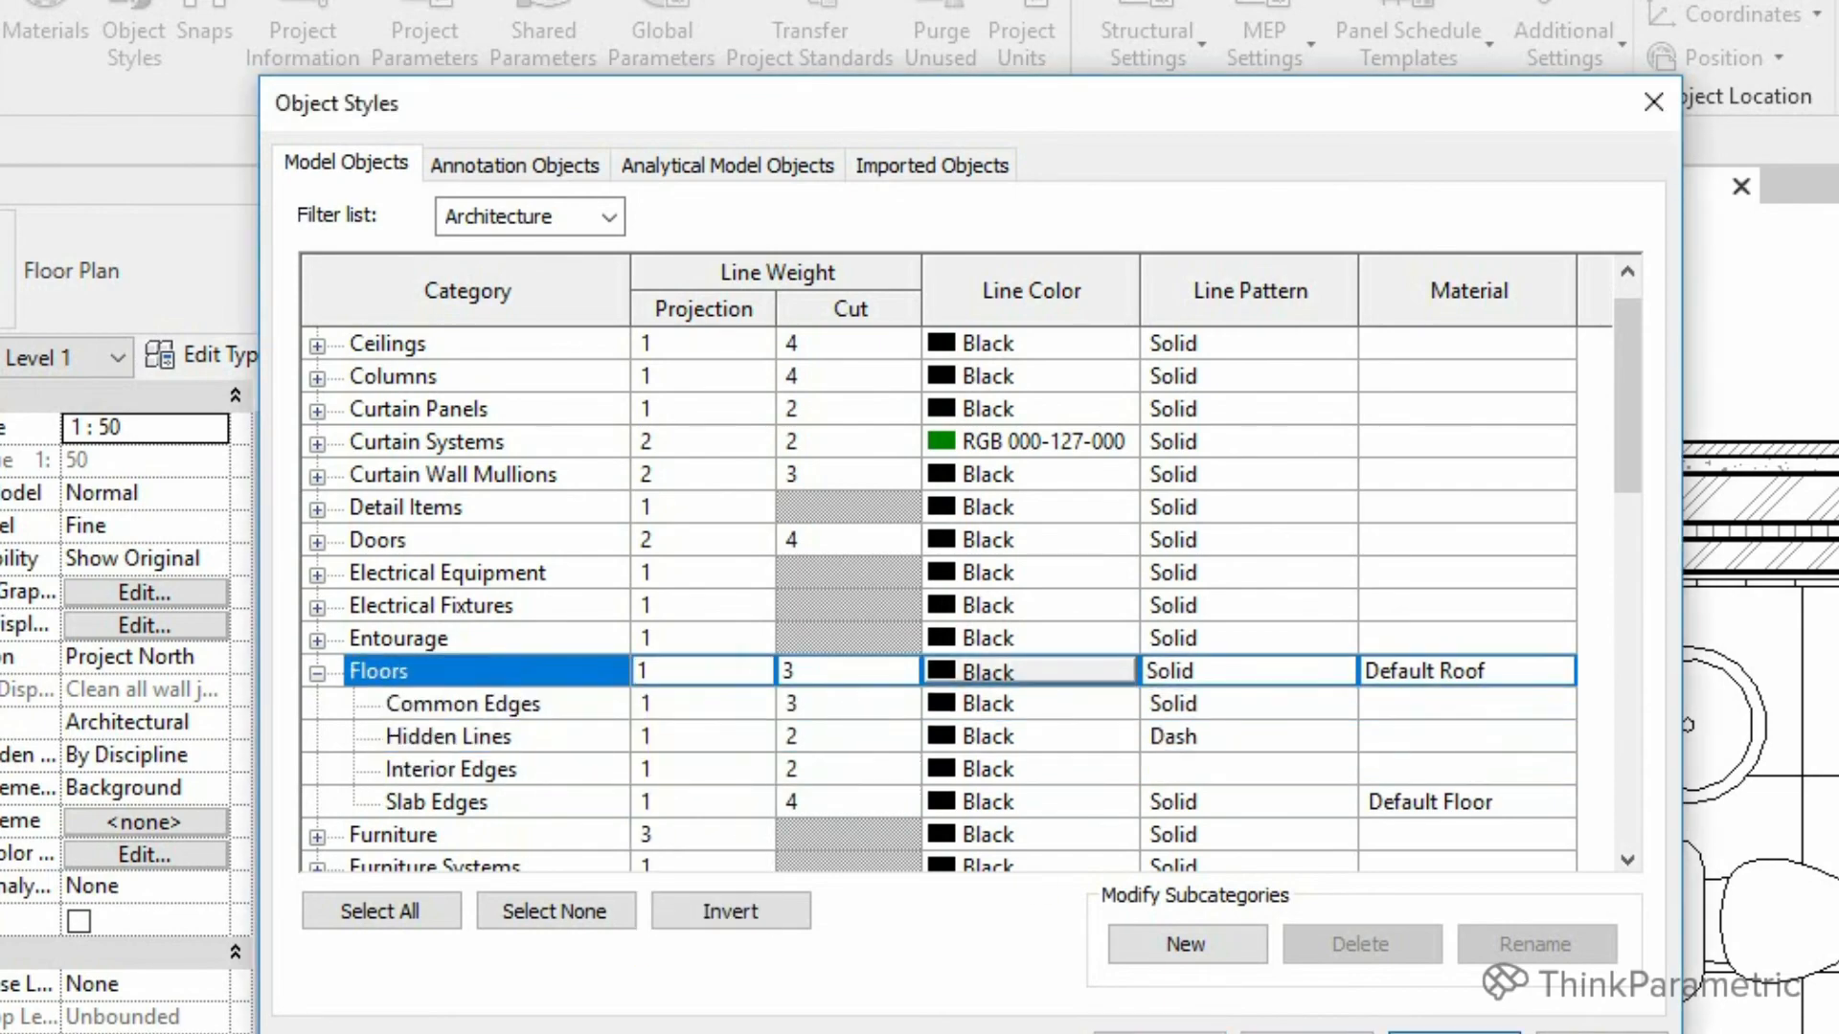
pyautogui.click(1160, 1033)
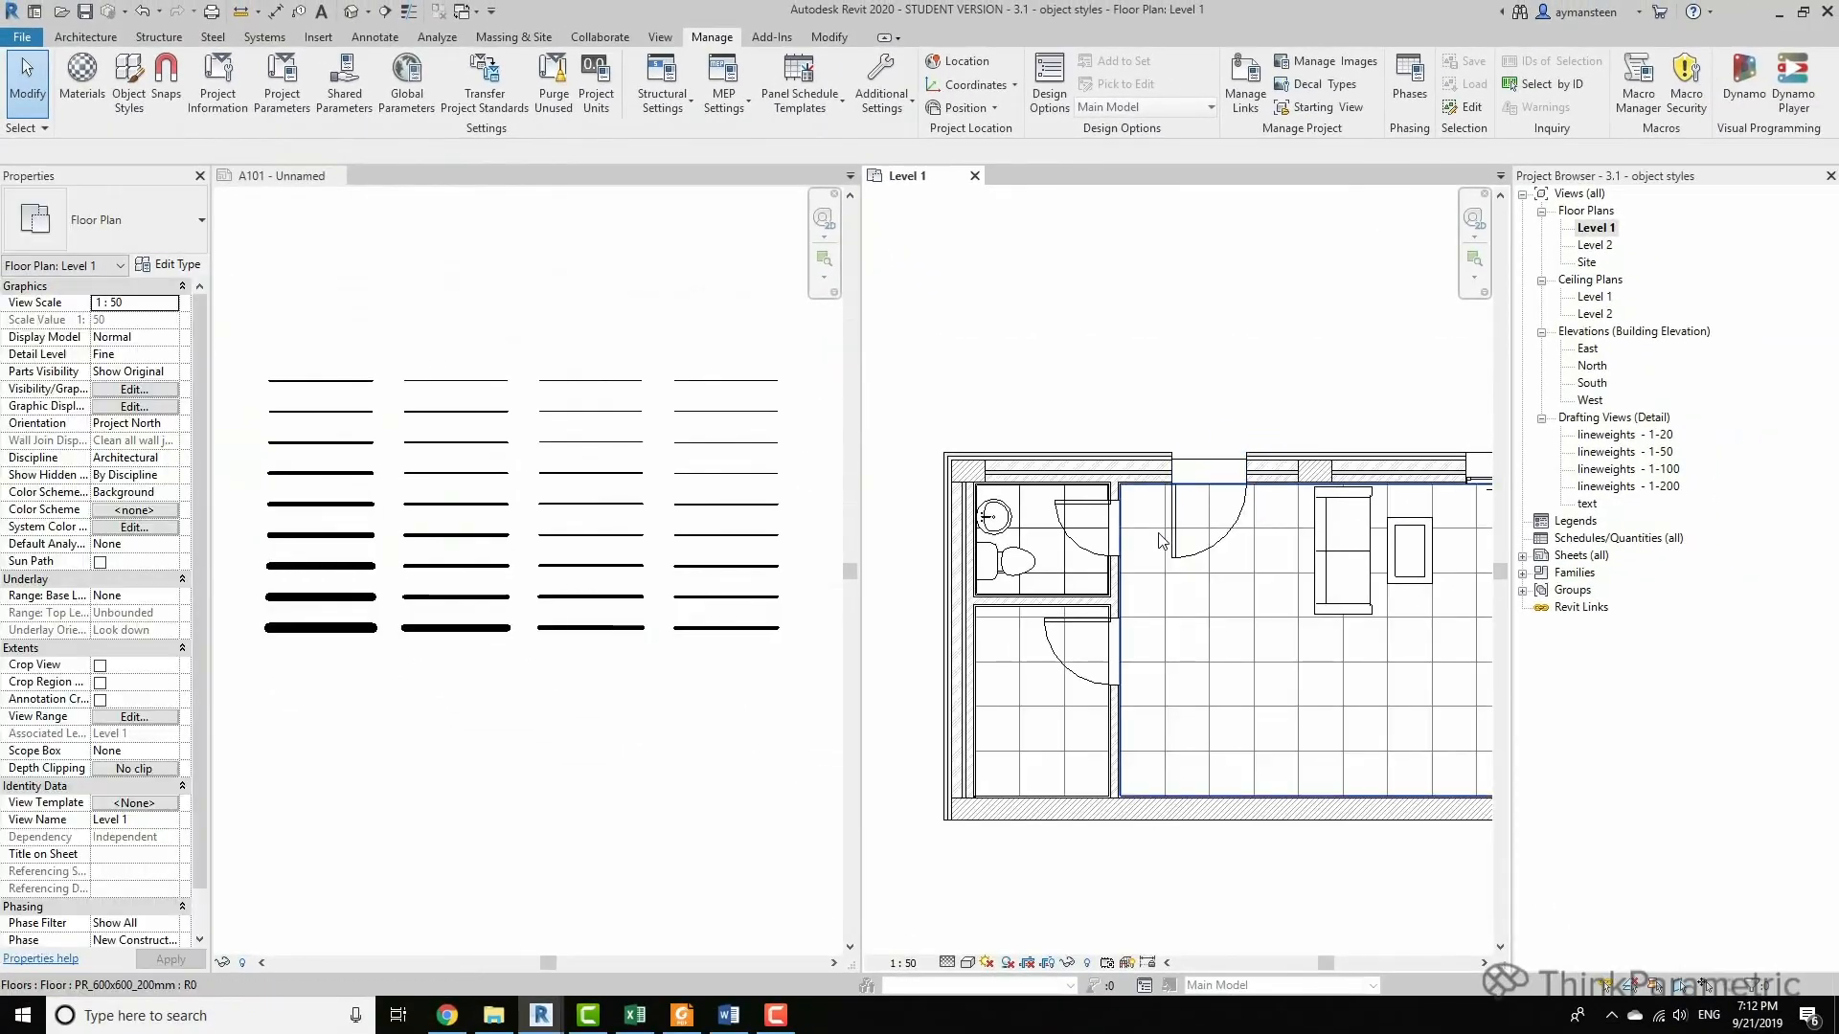
# Review the whole Level 1 floor plan alongside the line weight samples on sheet A101.
pyautogui.middleClick(1159, 535)
pyautogui.middleClick(1159, 535)
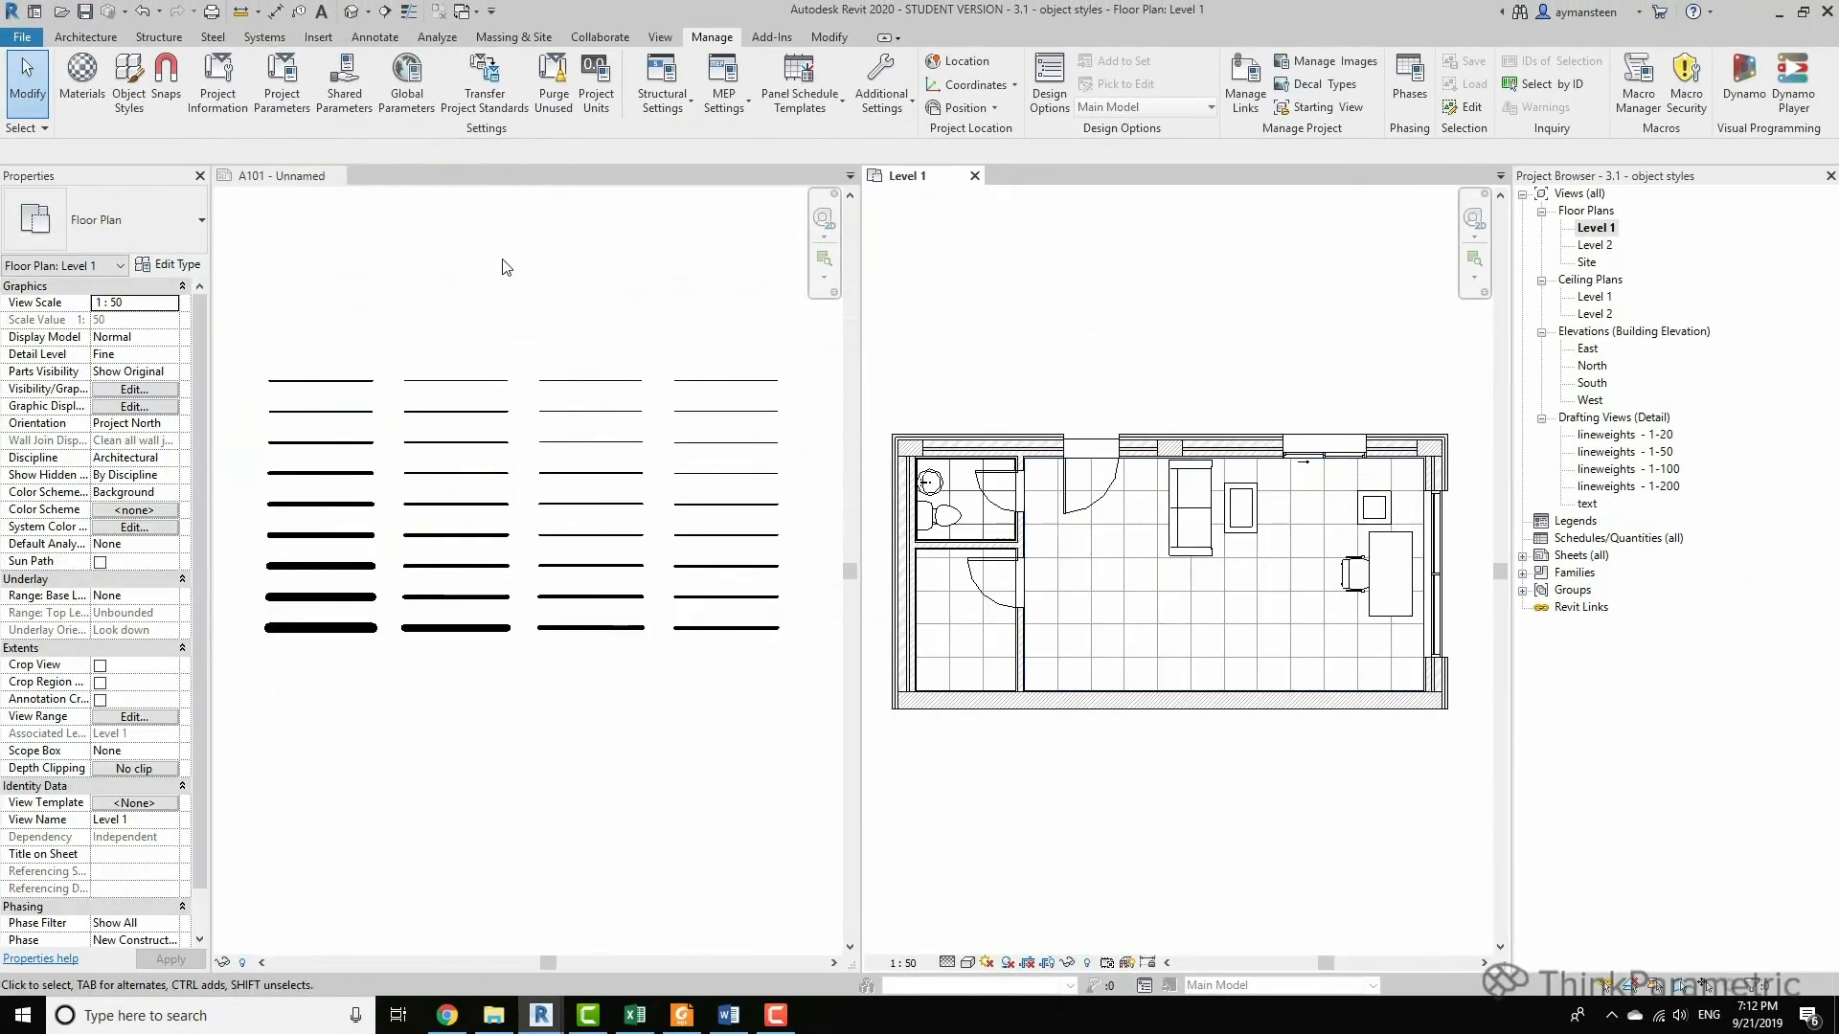
pyautogui.click(498, 262)
pyautogui.middleClick(492, 259)
pyautogui.middleClick(492, 260)
pyautogui.click(1151, 307)
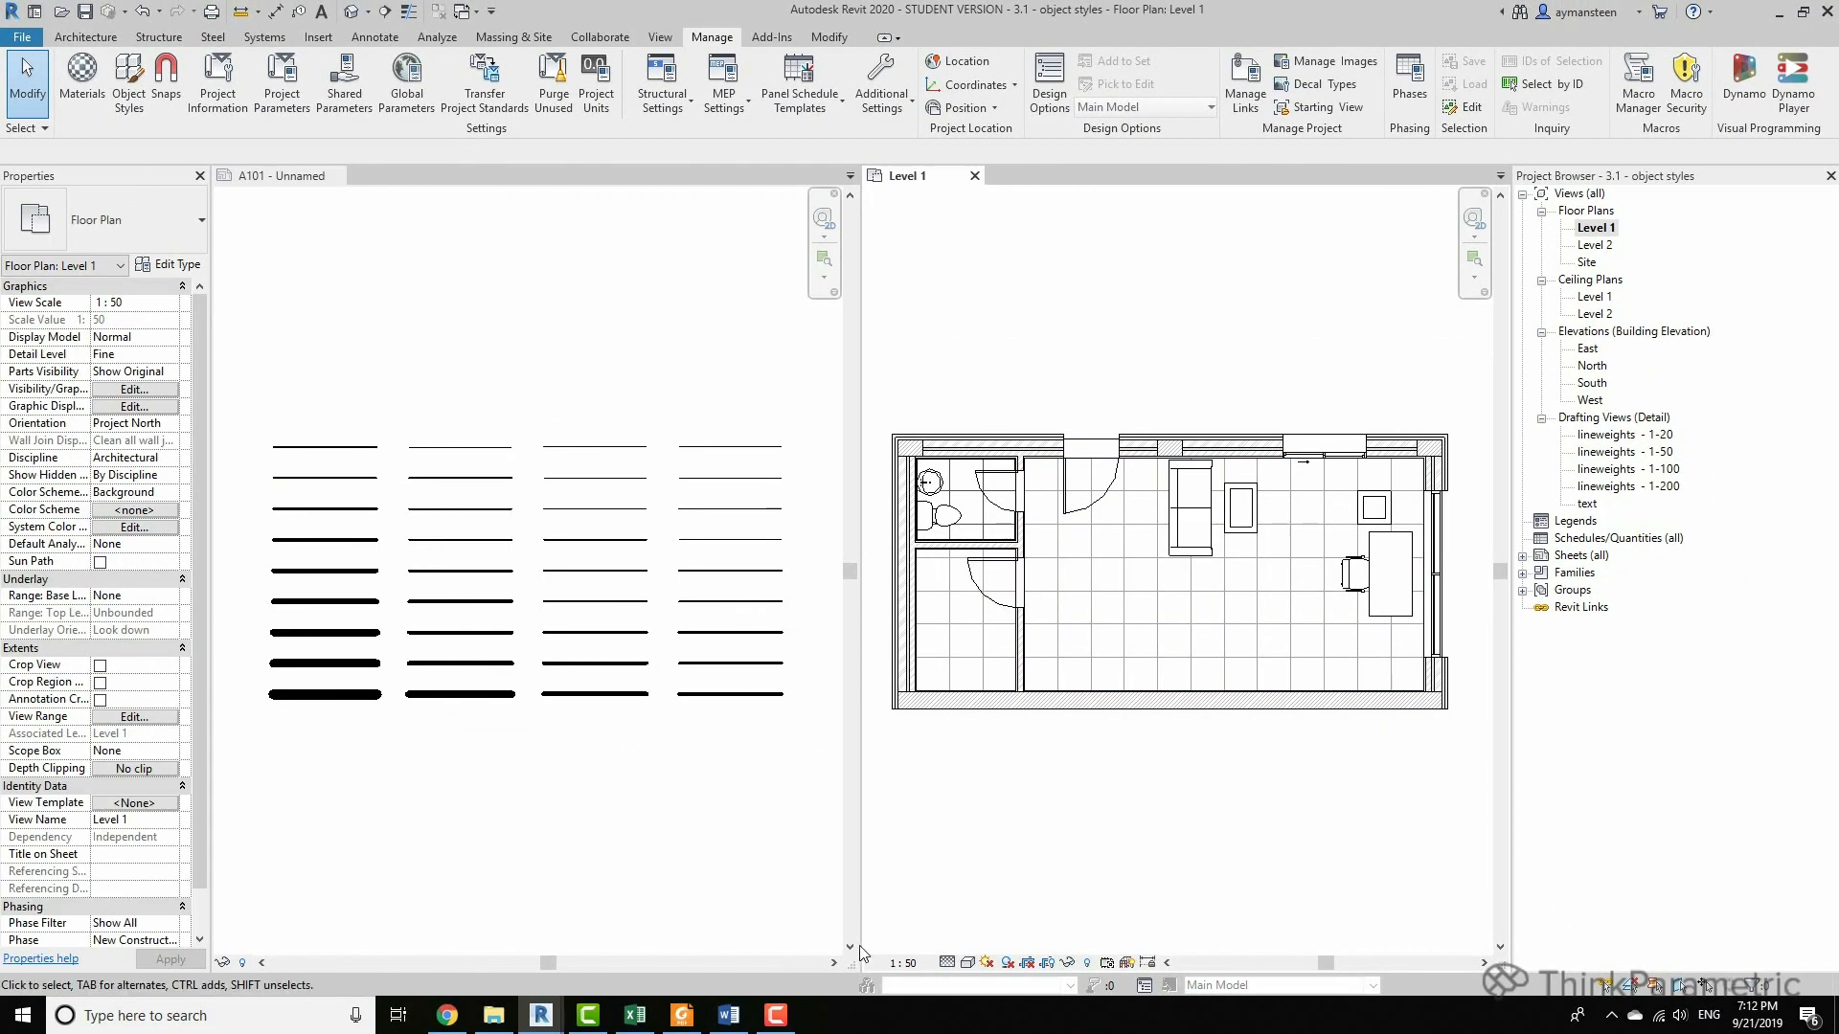